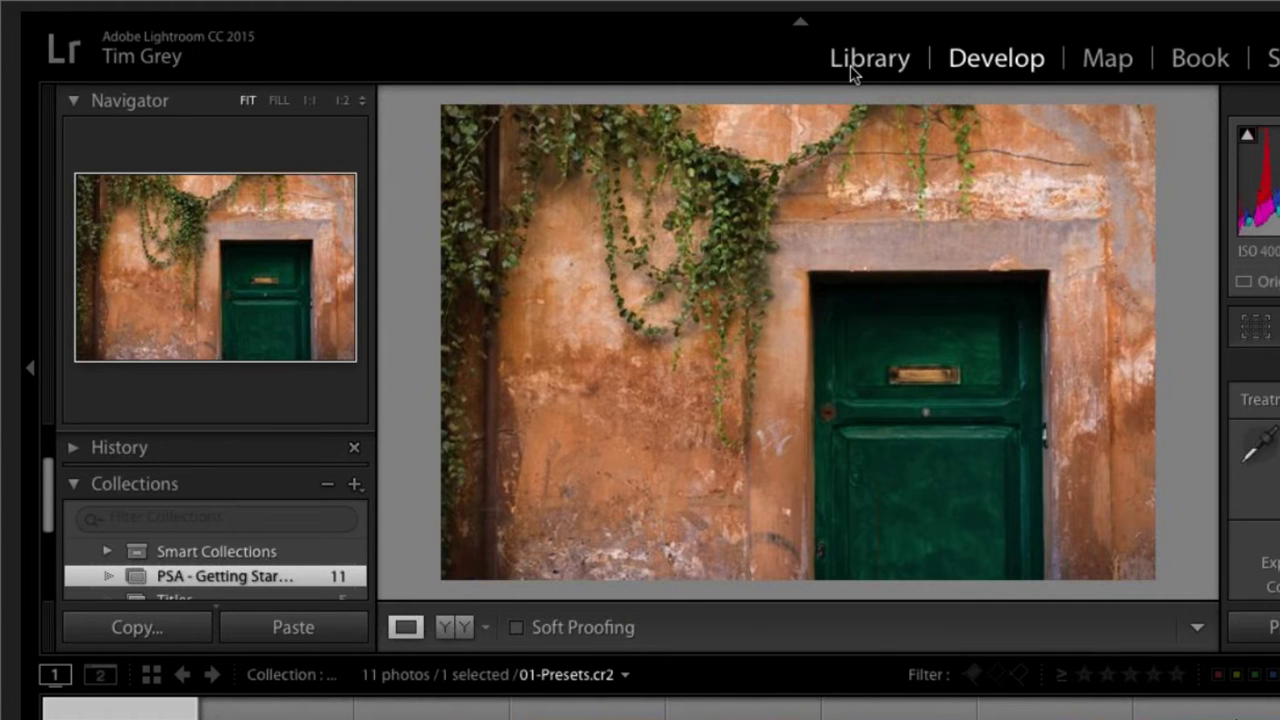
Visit the Library, then try a small exposure increase on the door photo and undo it
{"action": "left_click", "coordinate": [850, 66]}
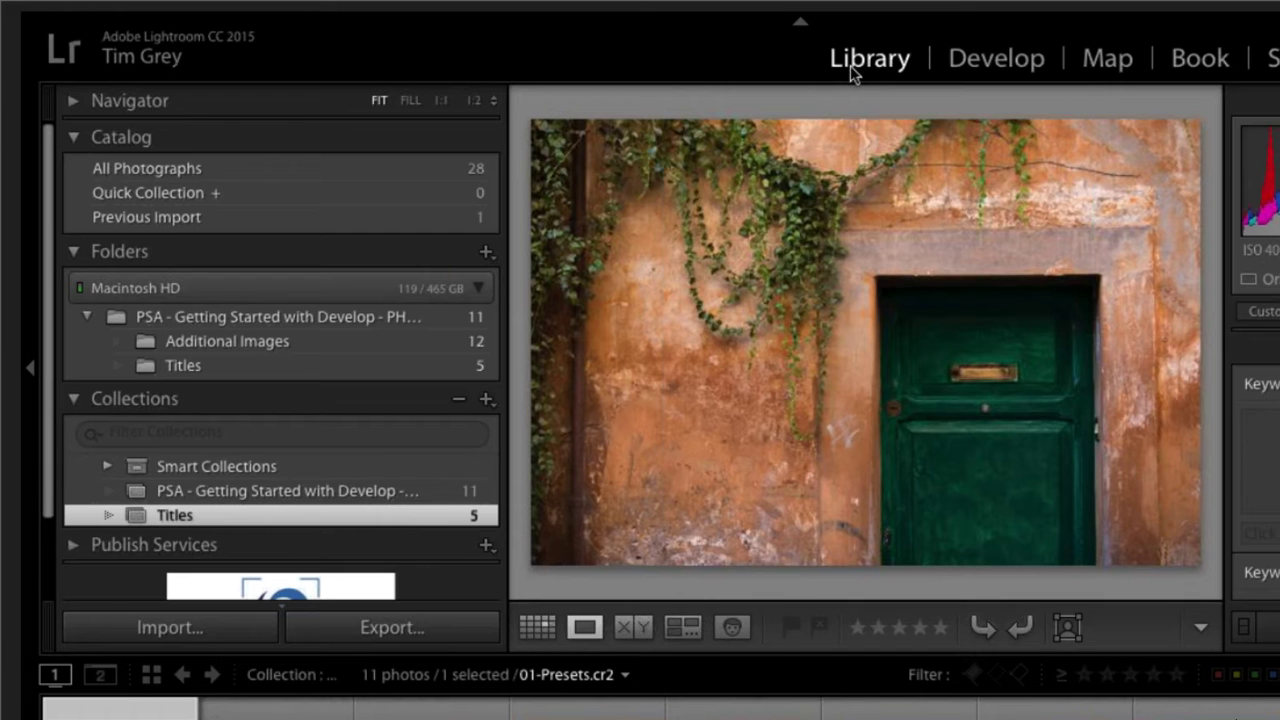
{"action": "left_click", "coordinate": [967, 66]}
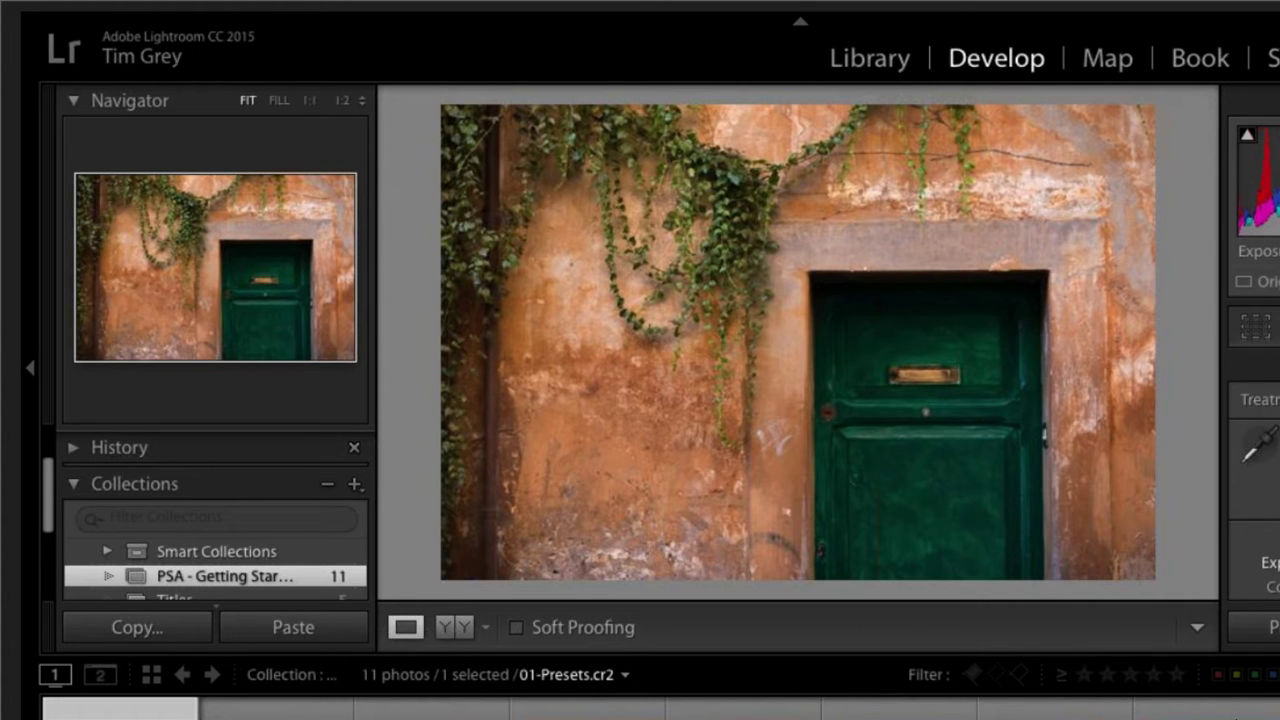
{"action": "left_click_drag", "start_coordinate": [1260, 190], "coordinate": [1275, 190]}
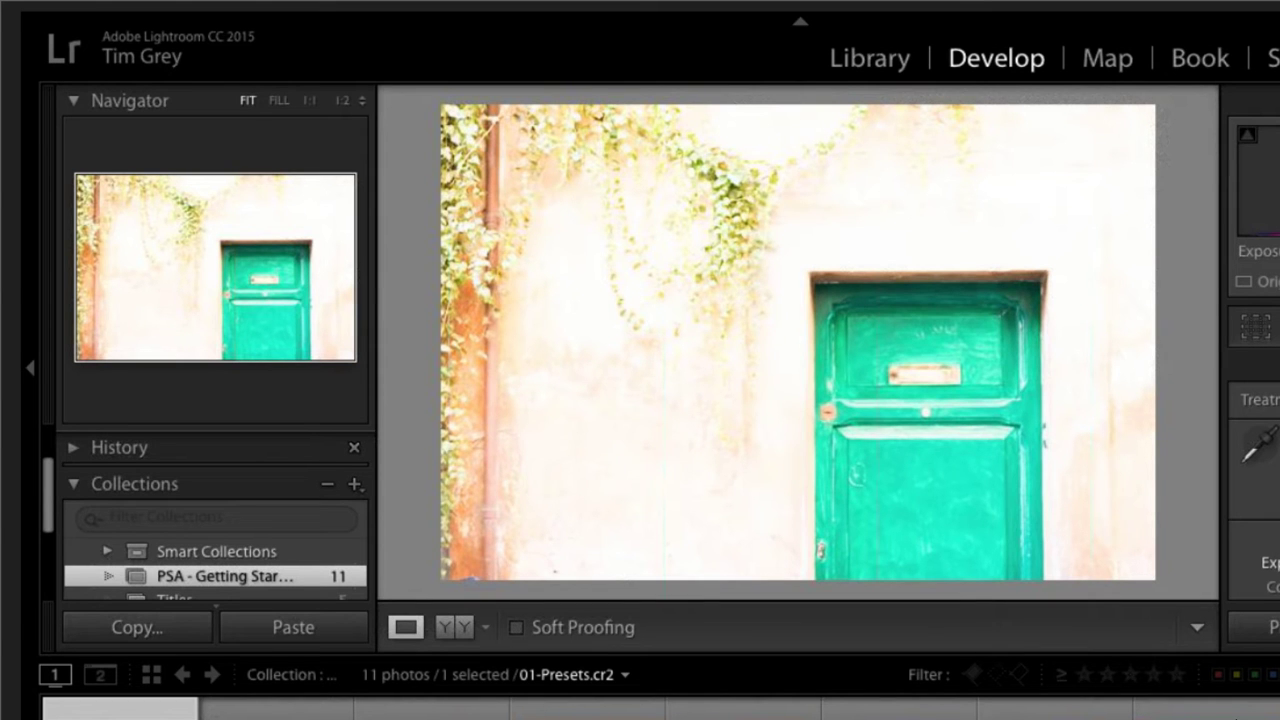
{"action": "key", "text": "ctrl+z"}
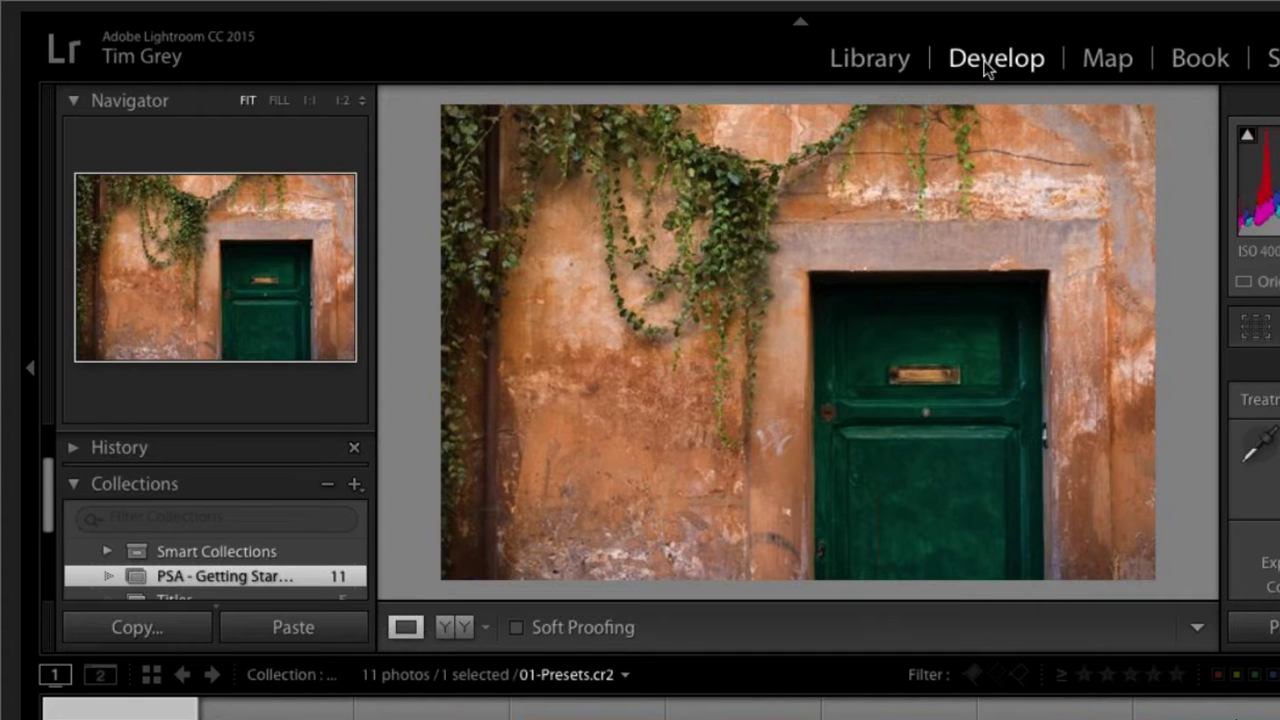
Select the 06-Clarity photo, collapse the Navigator, and briefly expand then collapse Presets
{"action": "left_click", "coordinate": [855, 706]}
{"action": "left_click", "coordinate": [149, 103]}
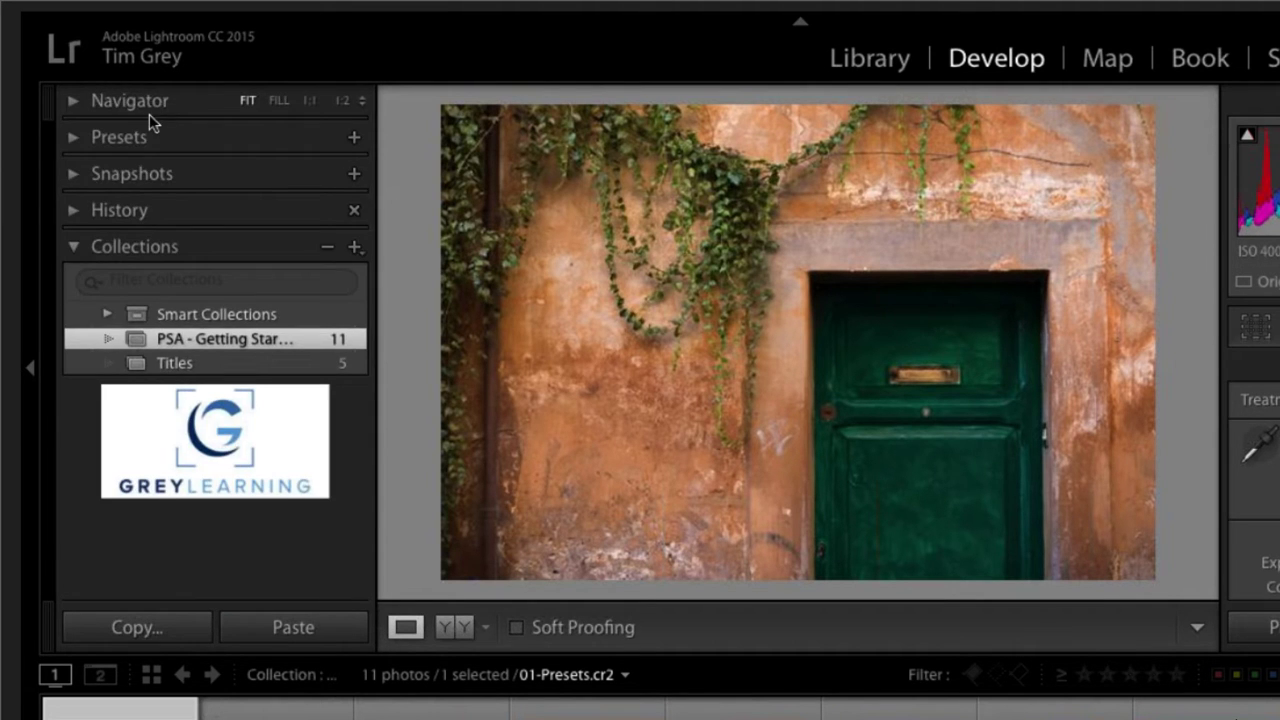
{"action": "left_click", "coordinate": [119, 138]}
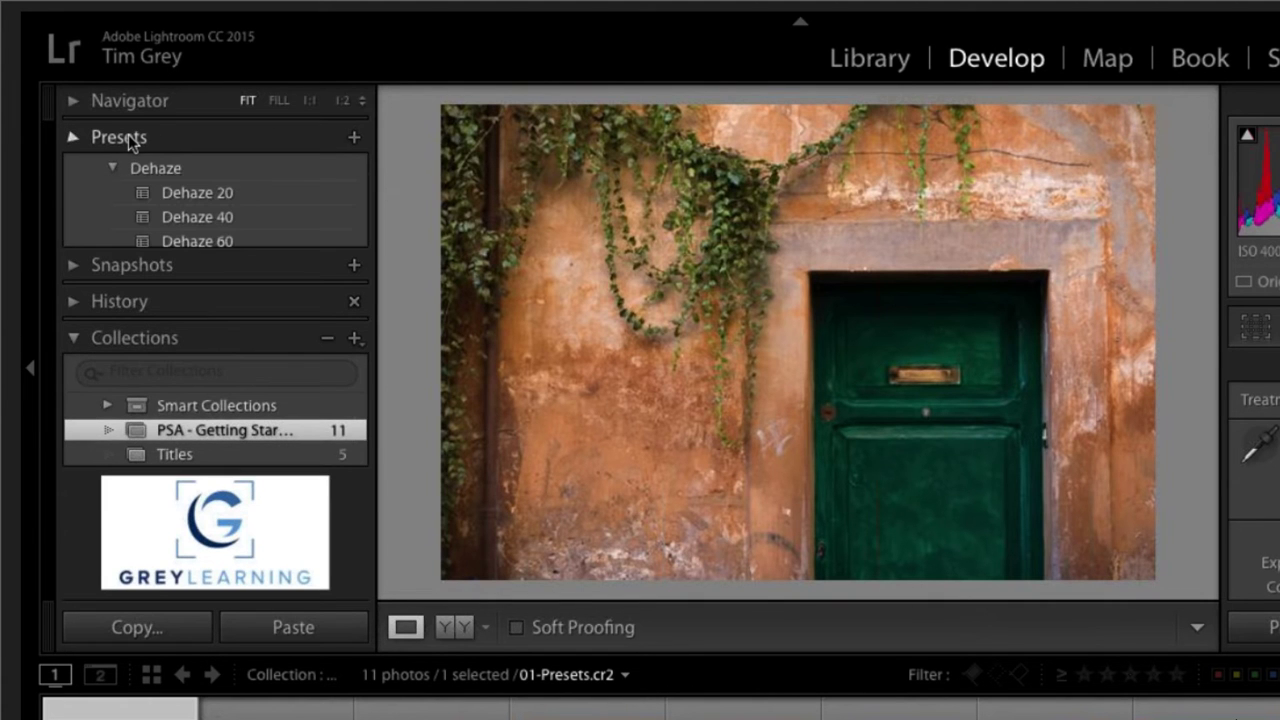
{"action": "left_click", "coordinate": [122, 137]}
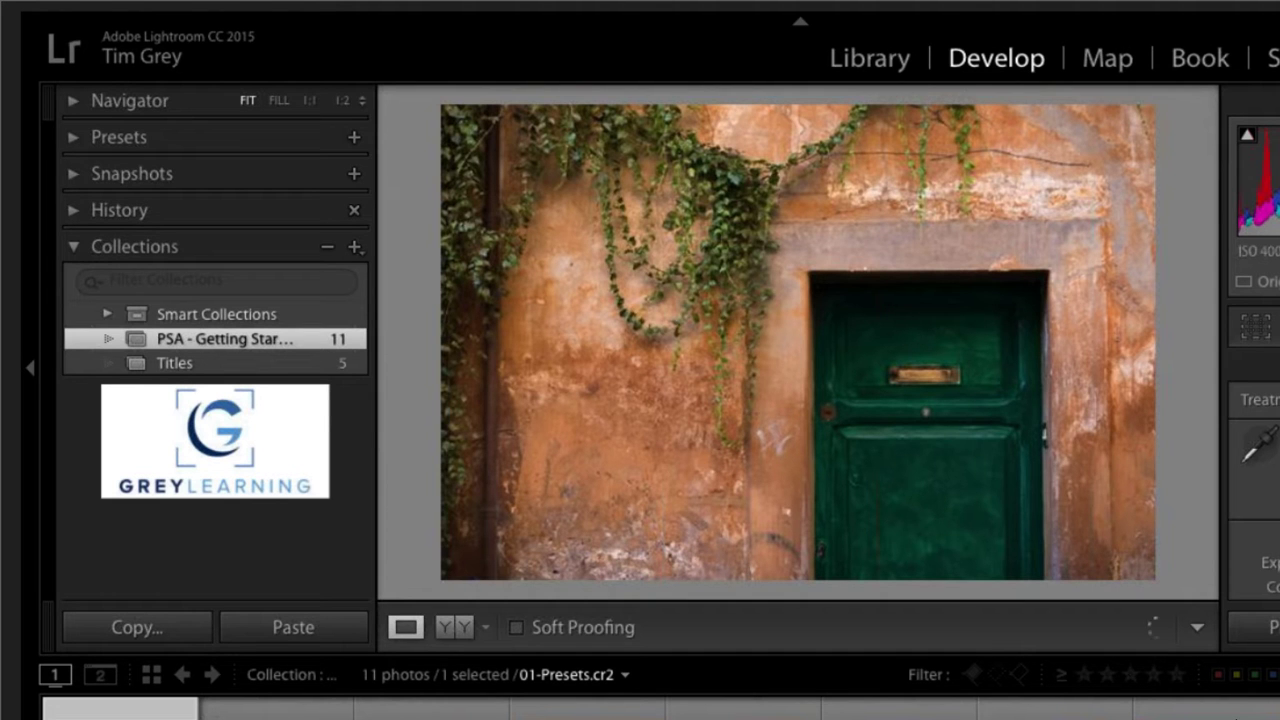
{"action": "scroll", "coordinate": [1254, 450], "scroll_direction": "down", "scroll_amount": 3}
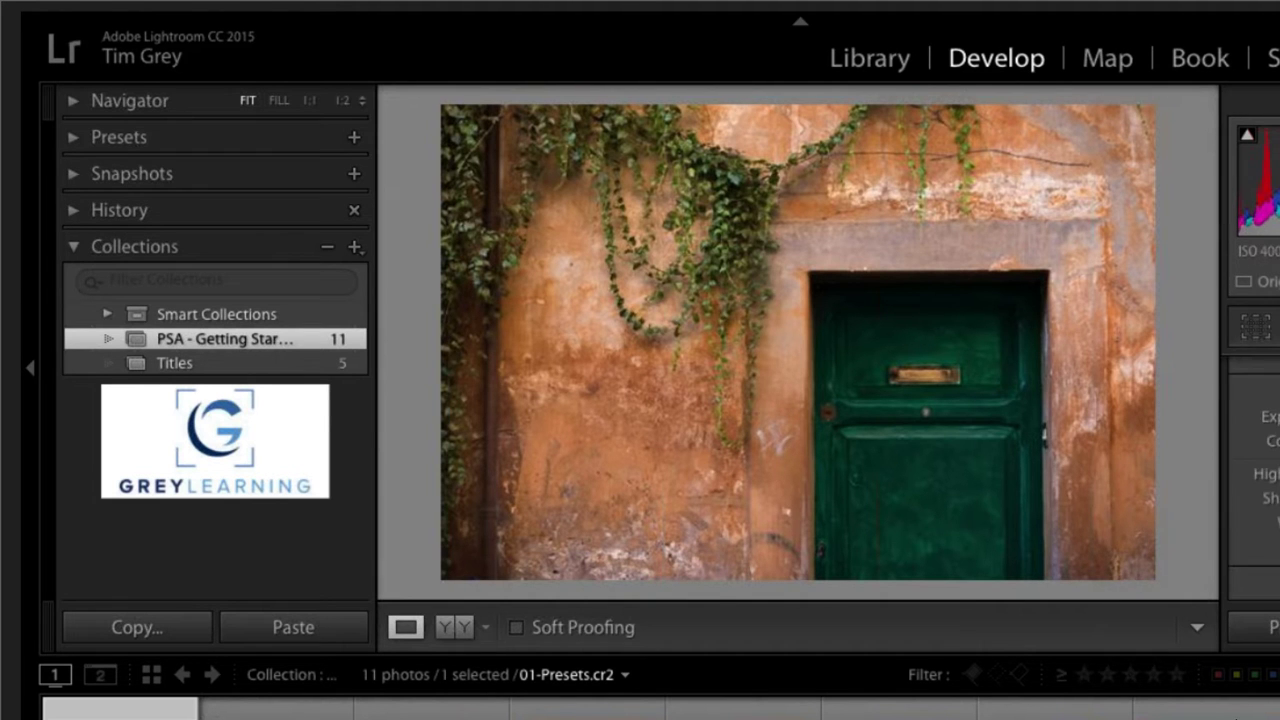
{"action": "scroll", "coordinate": [1254, 450], "scroll_direction": "down", "scroll_amount": 1}
{"action": "scroll", "coordinate": [1254, 400], "scroll_direction": "down", "scroll_amount": 5}
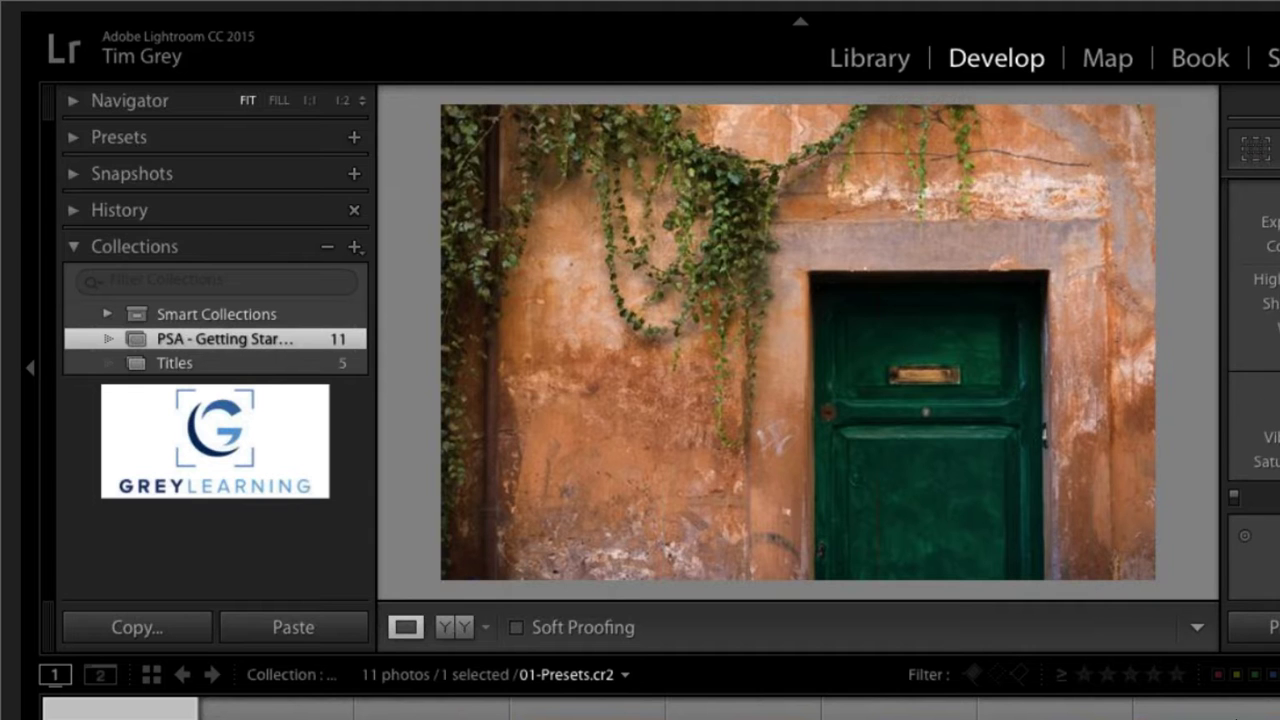
{"action": "scroll", "coordinate": [1254, 400], "scroll_direction": "down", "scroll_amount": 4}
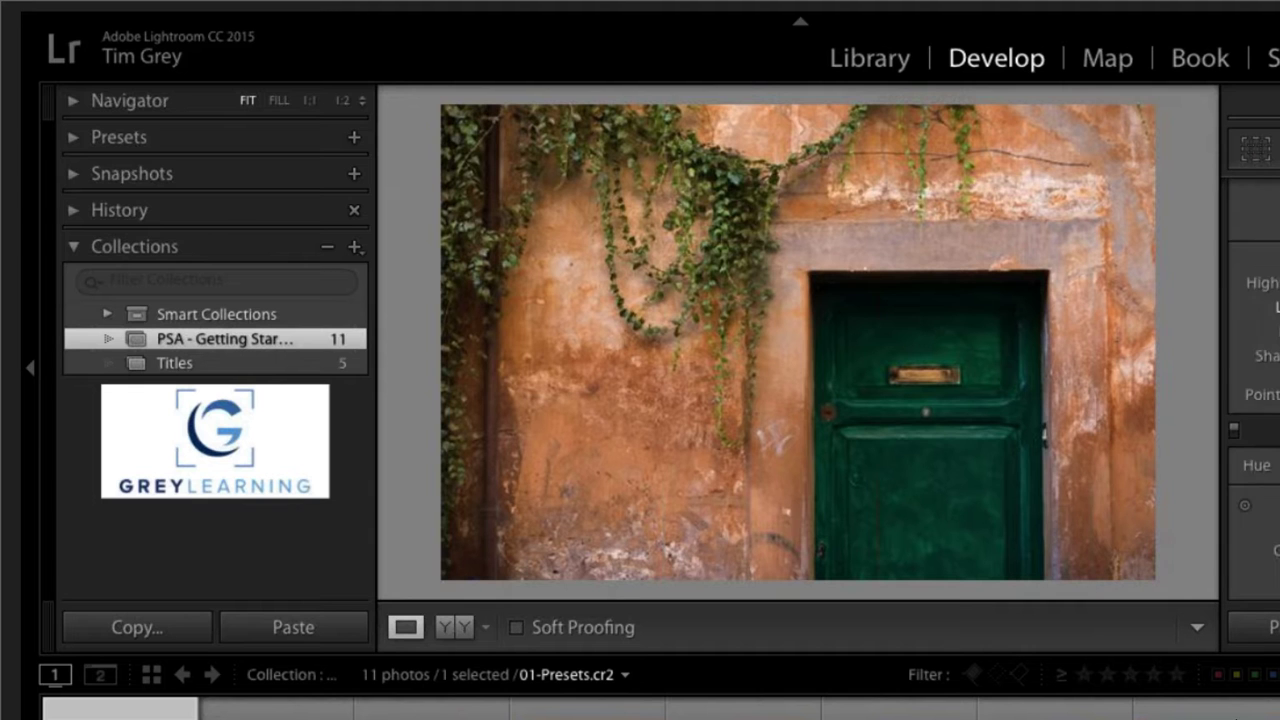
{"action": "scroll", "coordinate": [1254, 400], "scroll_direction": "down", "scroll_amount": 5}
{"action": "scroll", "coordinate": [1254, 400], "scroll_direction": "down", "scroll_amount": 5}
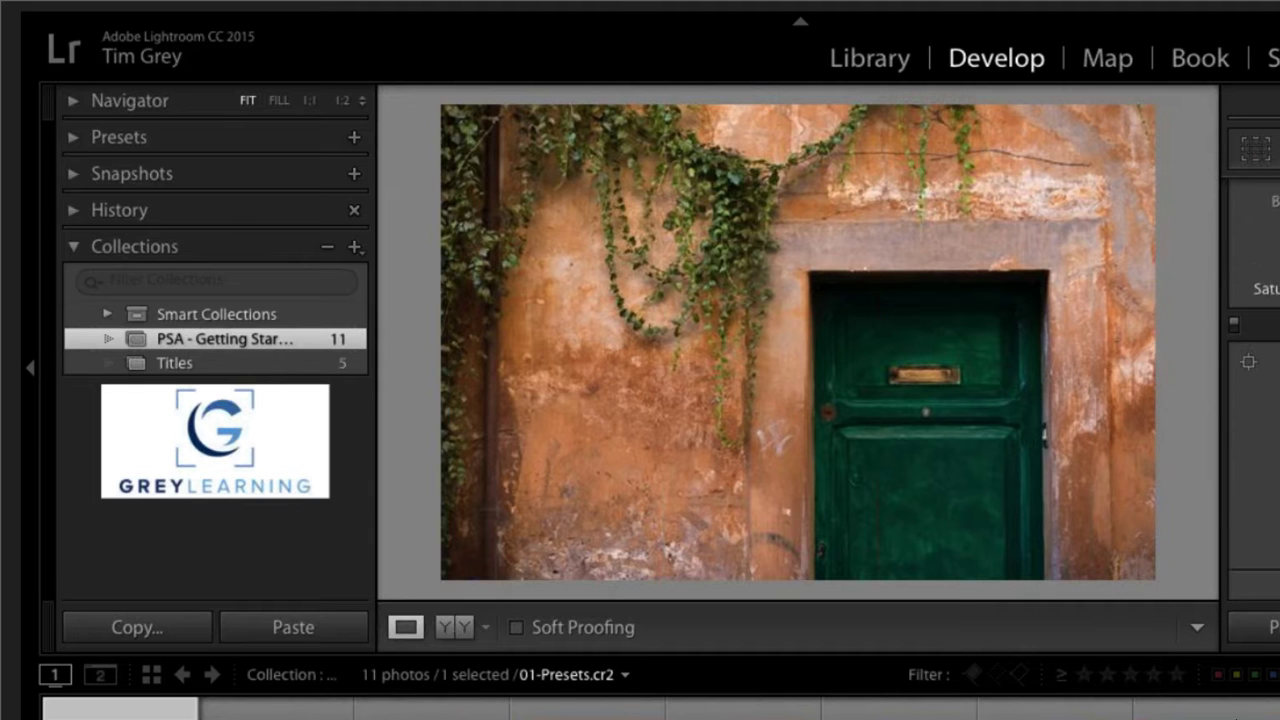
{"action": "scroll", "coordinate": [1254, 400], "scroll_direction": "down", "scroll_amount": 5}
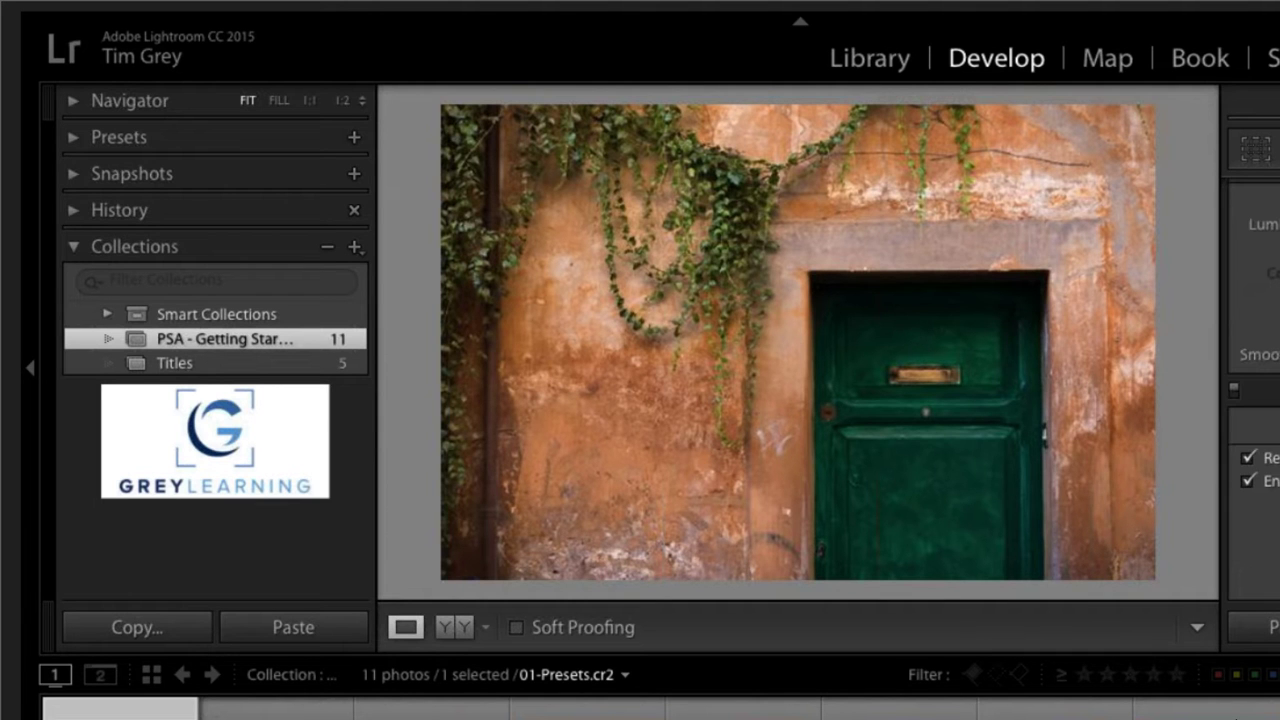
{"action": "scroll", "coordinate": [1254, 400], "scroll_direction": "down", "scroll_amount": 5}
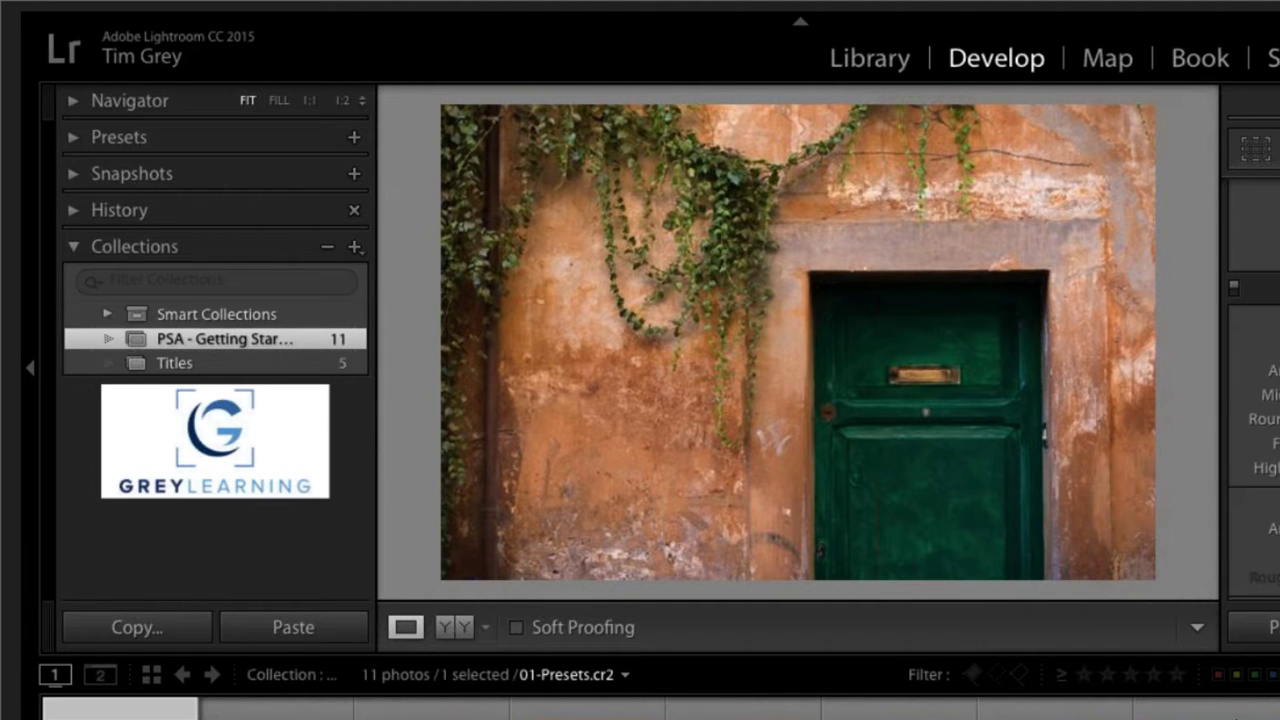
{"action": "scroll", "coordinate": [1254, 400], "scroll_direction": "down", "scroll_amount": 4}
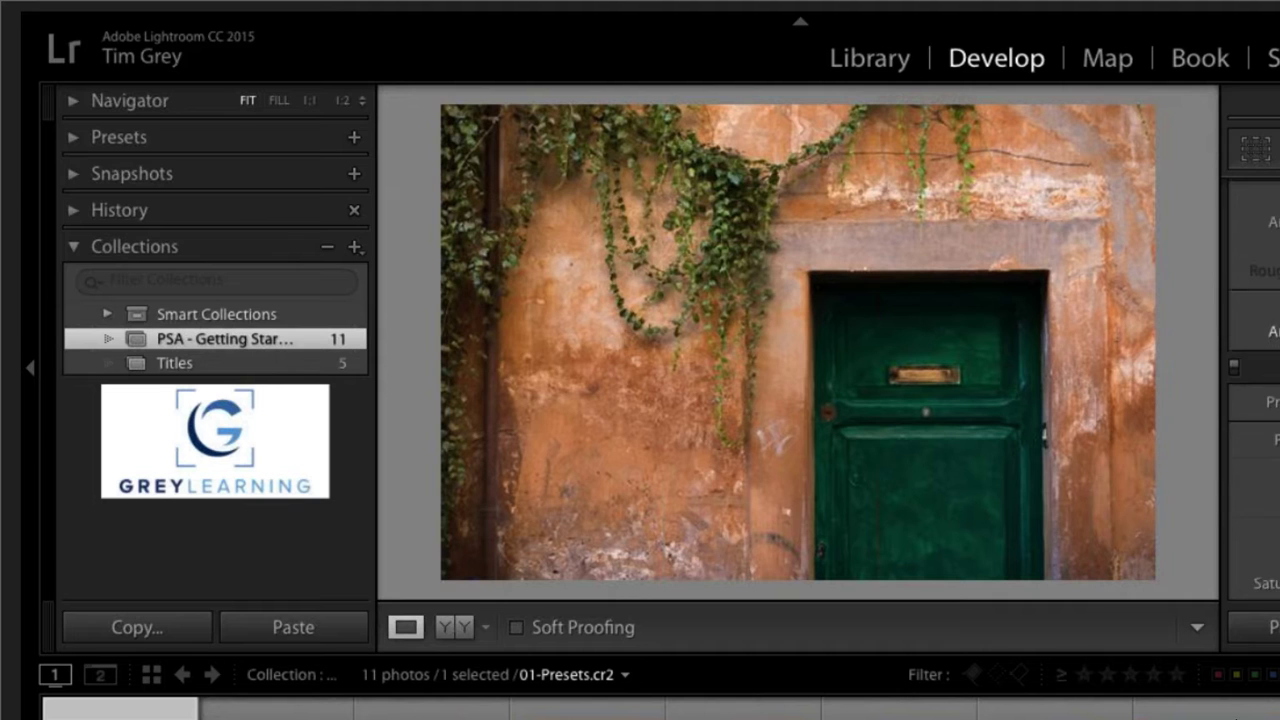
{"action": "scroll", "coordinate": [1254, 400], "scroll_direction": "down", "scroll_amount": 4}
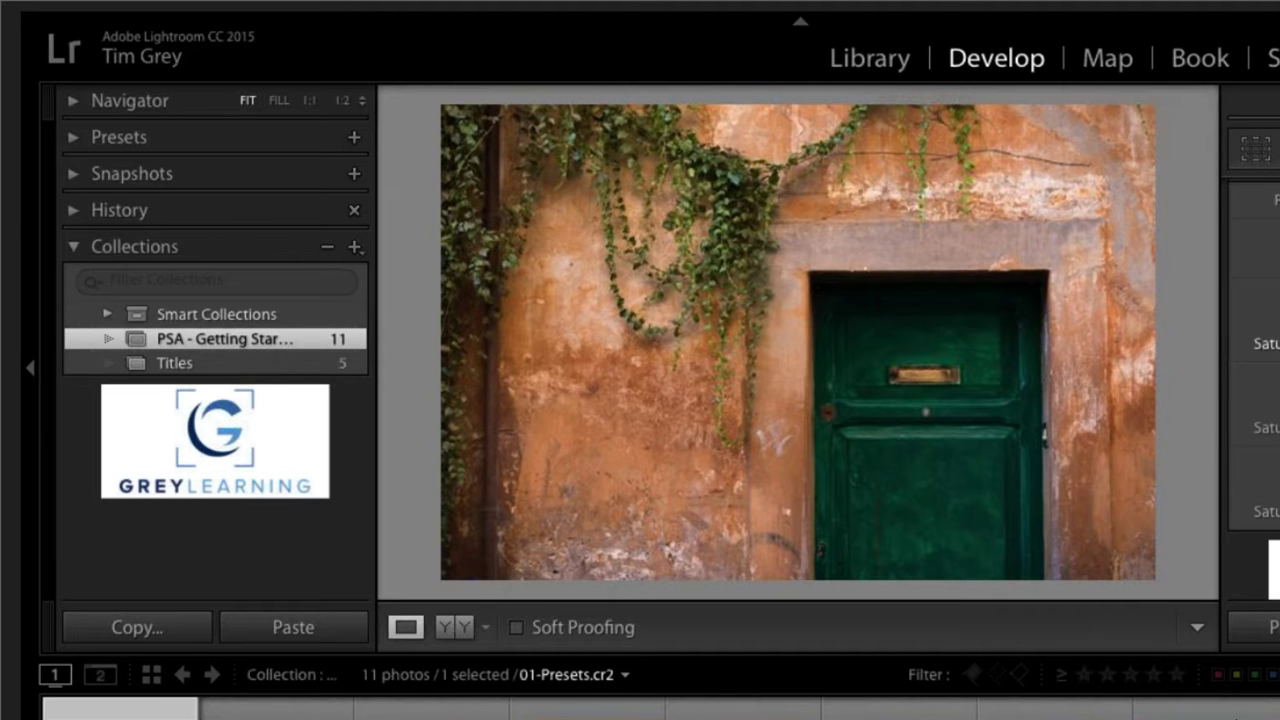
{"action": "scroll", "coordinate": [1254, 400], "scroll_direction": "up", "scroll_amount": 1}
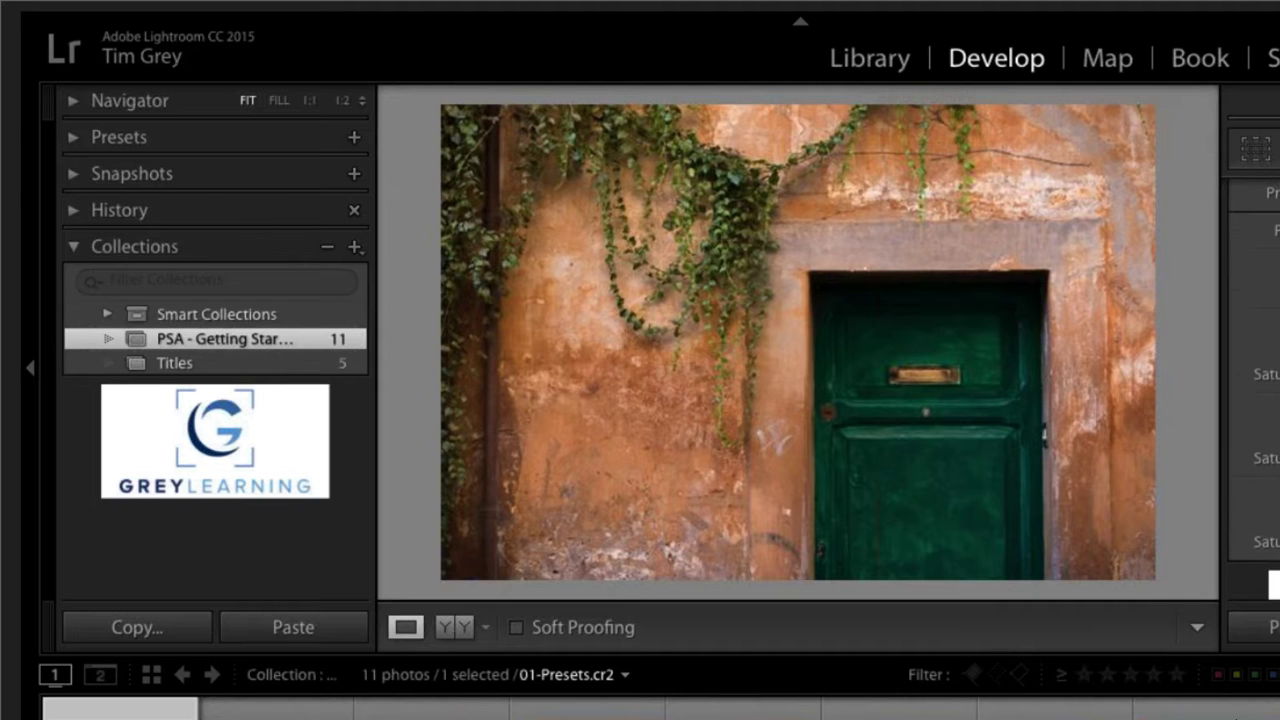
{"action": "scroll", "coordinate": [1252, 380], "scroll_direction": "down", "scroll_amount": 10}
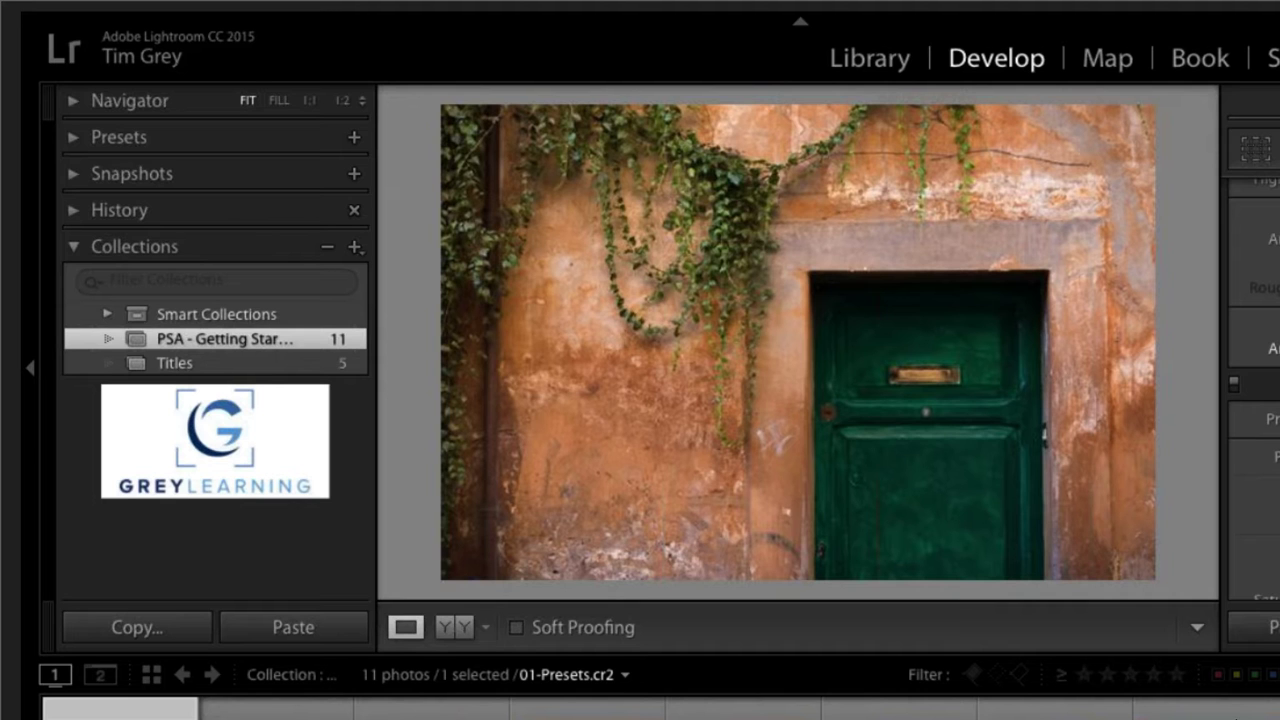
Apply the Sepia with Vignette Strong preset from the personal presets folder to the door photo
{"action": "left_click", "coordinate": [117, 143]}
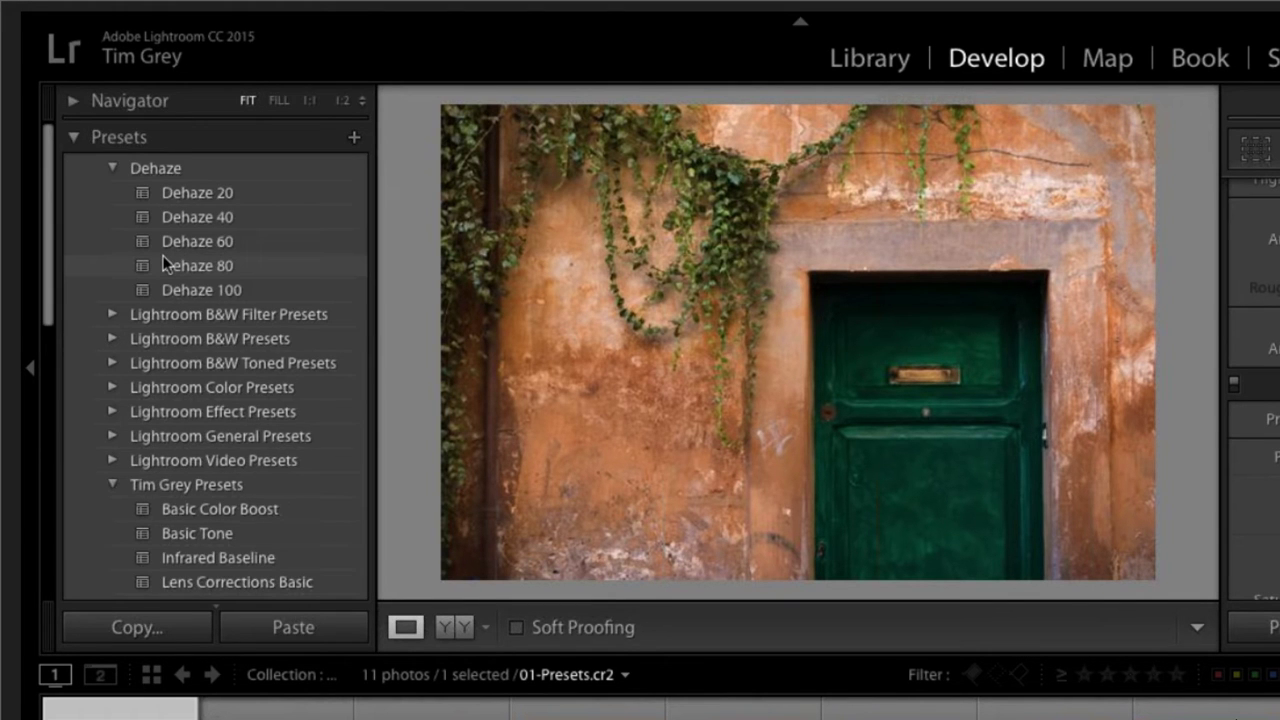
{"action": "scroll", "coordinate": [164, 262], "scroll_direction": "down", "scroll_amount": 3}
{"action": "scroll", "coordinate": [162, 258], "scroll_direction": "down", "scroll_amount": 8}
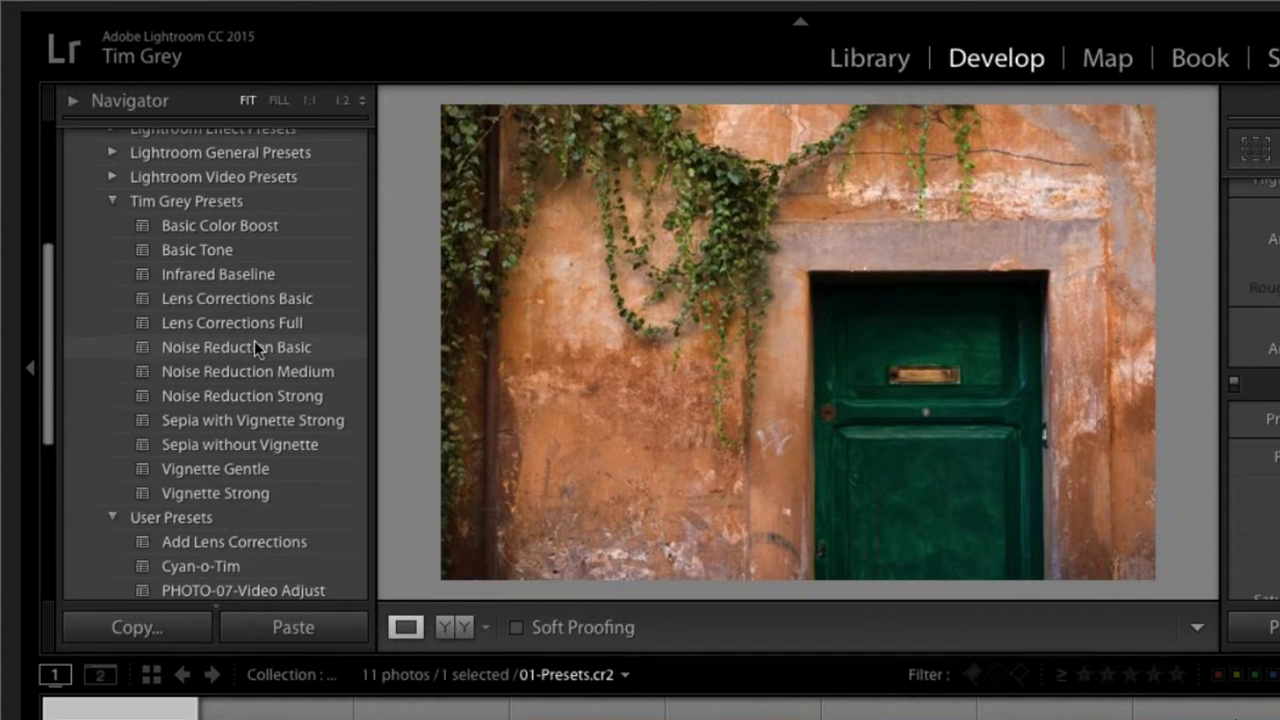
{"action": "left_click", "coordinate": [273, 422]}
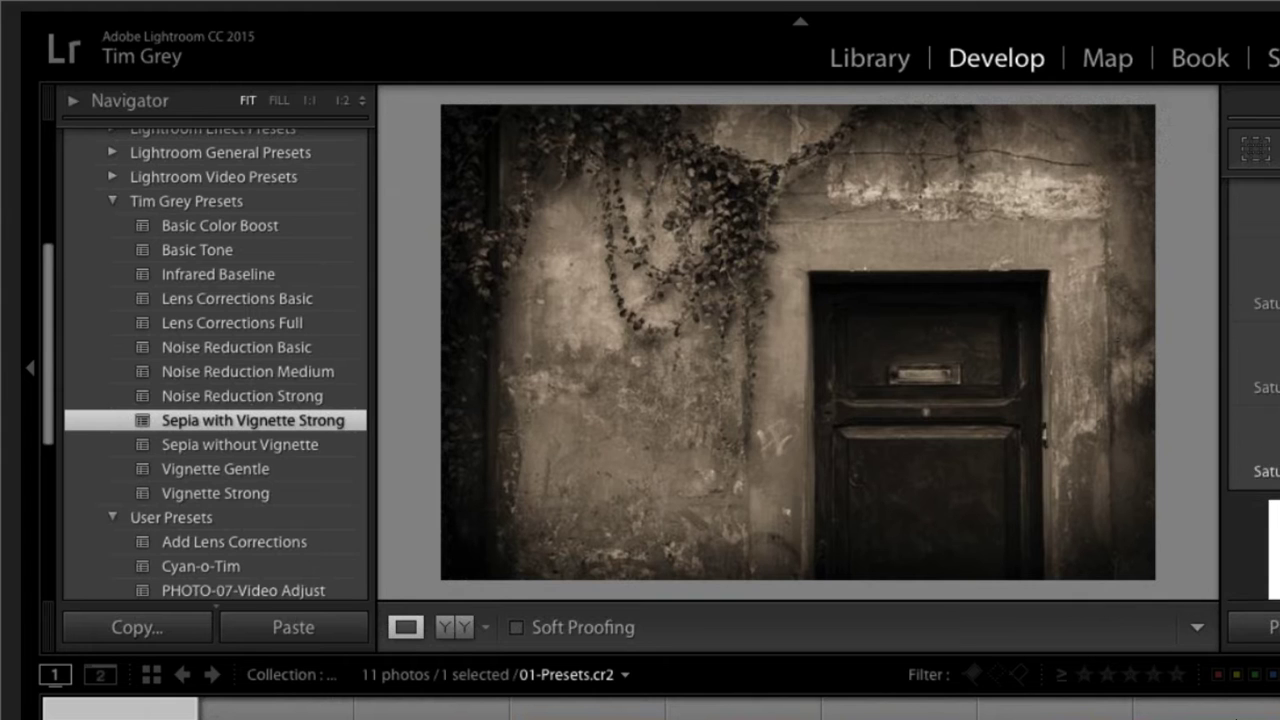
{"action": "scroll", "coordinate": [1254, 400], "scroll_direction": "down", "scroll_amount": 5}
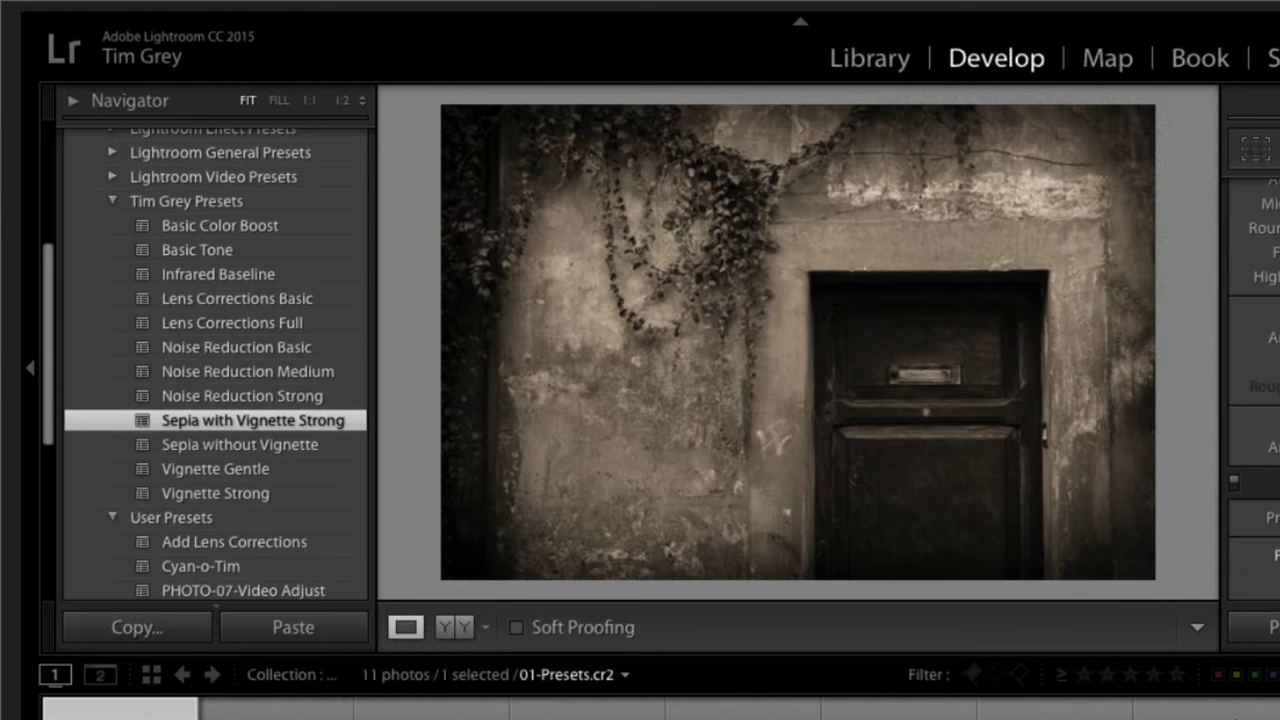
{"action": "scroll", "coordinate": [1254, 400], "scroll_direction": "up", "scroll_amount": 5}
{"action": "scroll", "coordinate": [1254, 400], "scroll_direction": "up", "scroll_amount": 2}
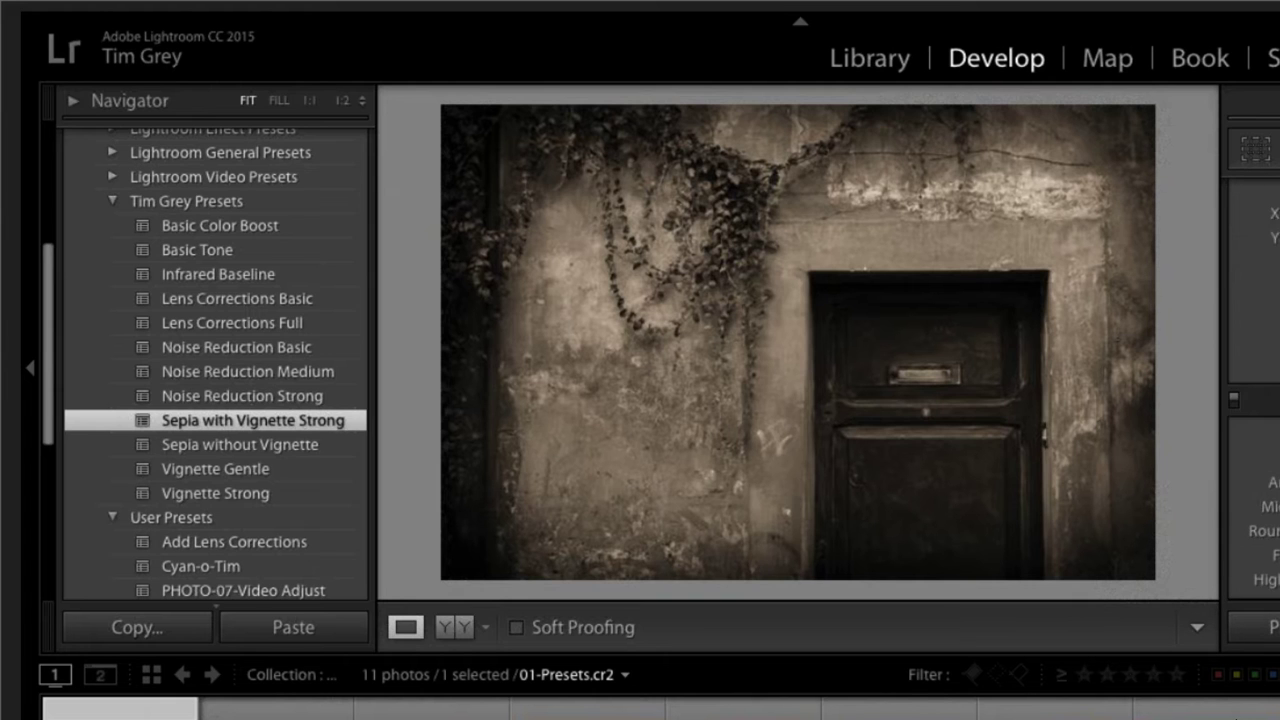
{"action": "scroll", "coordinate": [1254, 400], "scroll_direction": "up", "scroll_amount": 4}
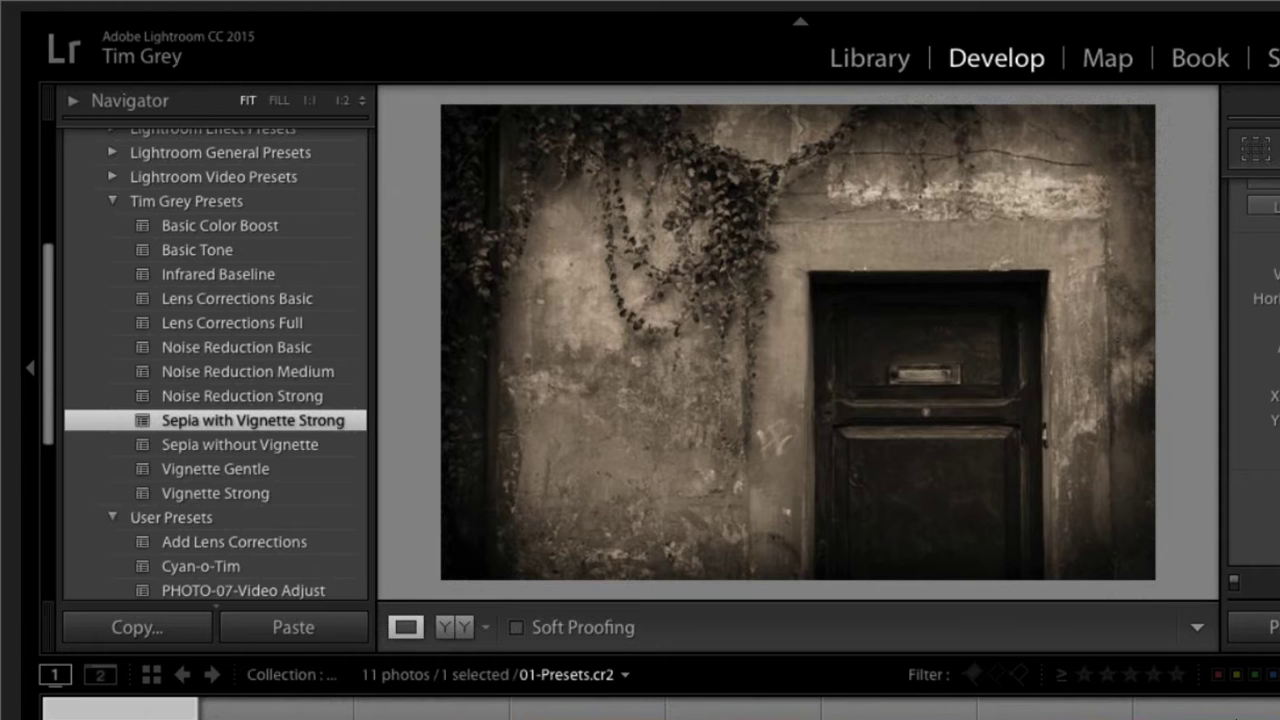
{"action": "scroll", "coordinate": [1254, 400], "scroll_direction": "up", "scroll_amount": 5}
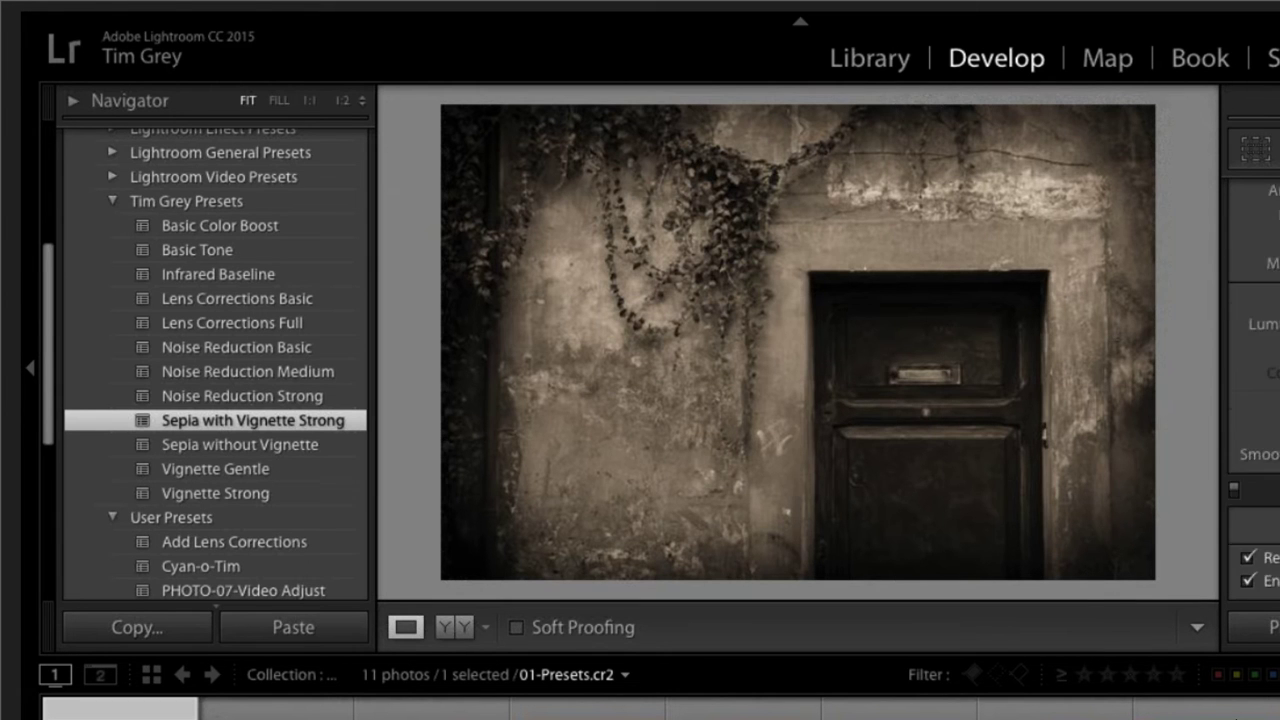
{"action": "scroll", "coordinate": [1254, 400], "scroll_direction": "up", "scroll_amount": 2}
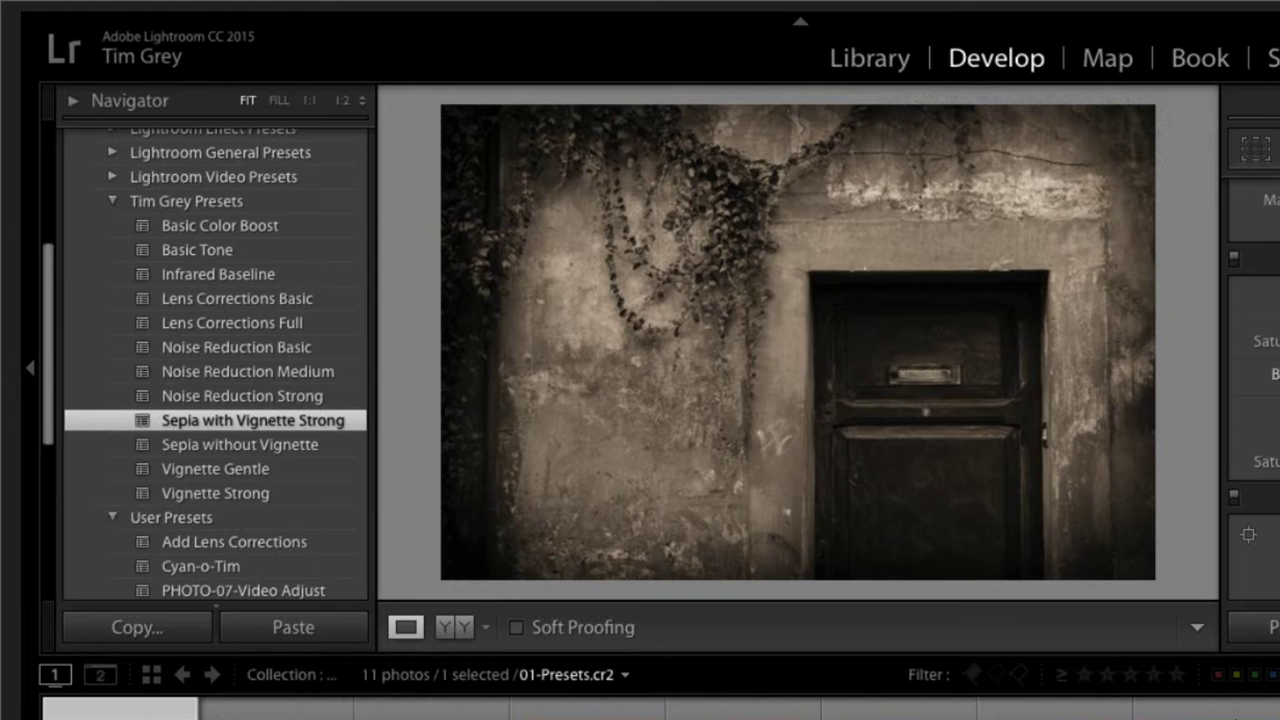
{"action": "scroll", "coordinate": [1254, 400], "scroll_direction": "up", "scroll_amount": 2}
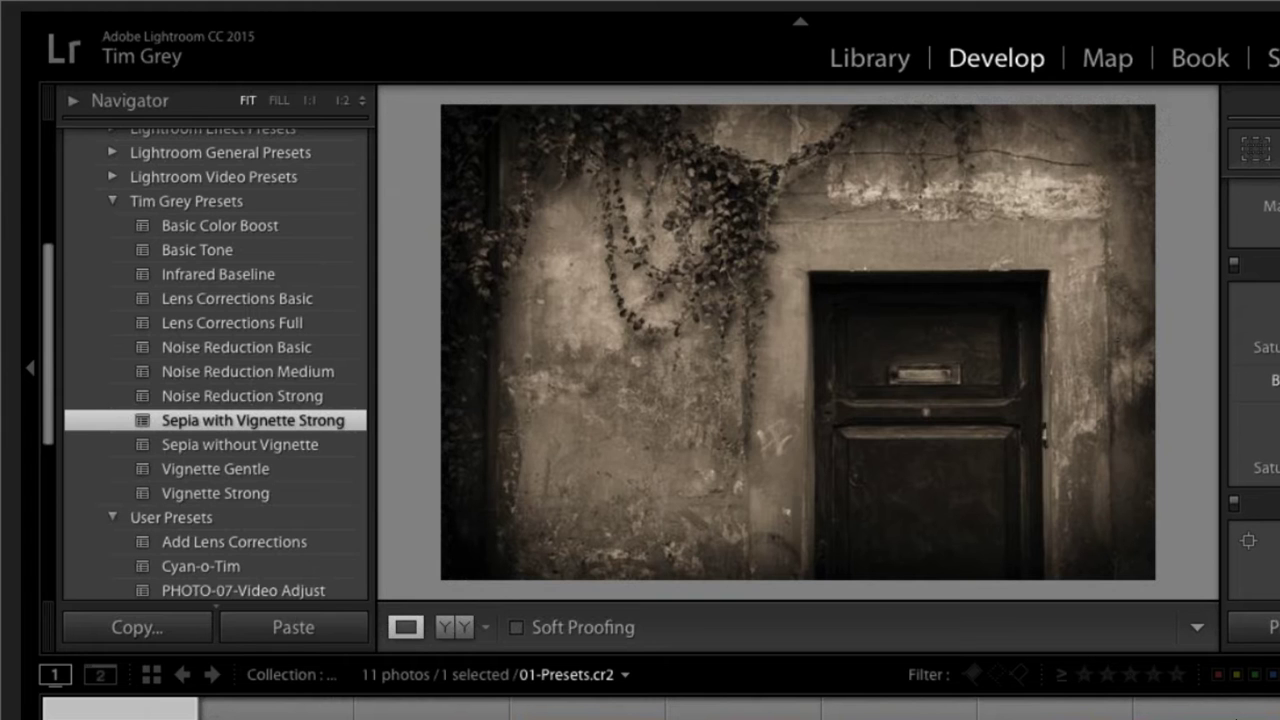
{"action": "scroll", "coordinate": [1254, 400], "scroll_direction": "up", "scroll_amount": 5}
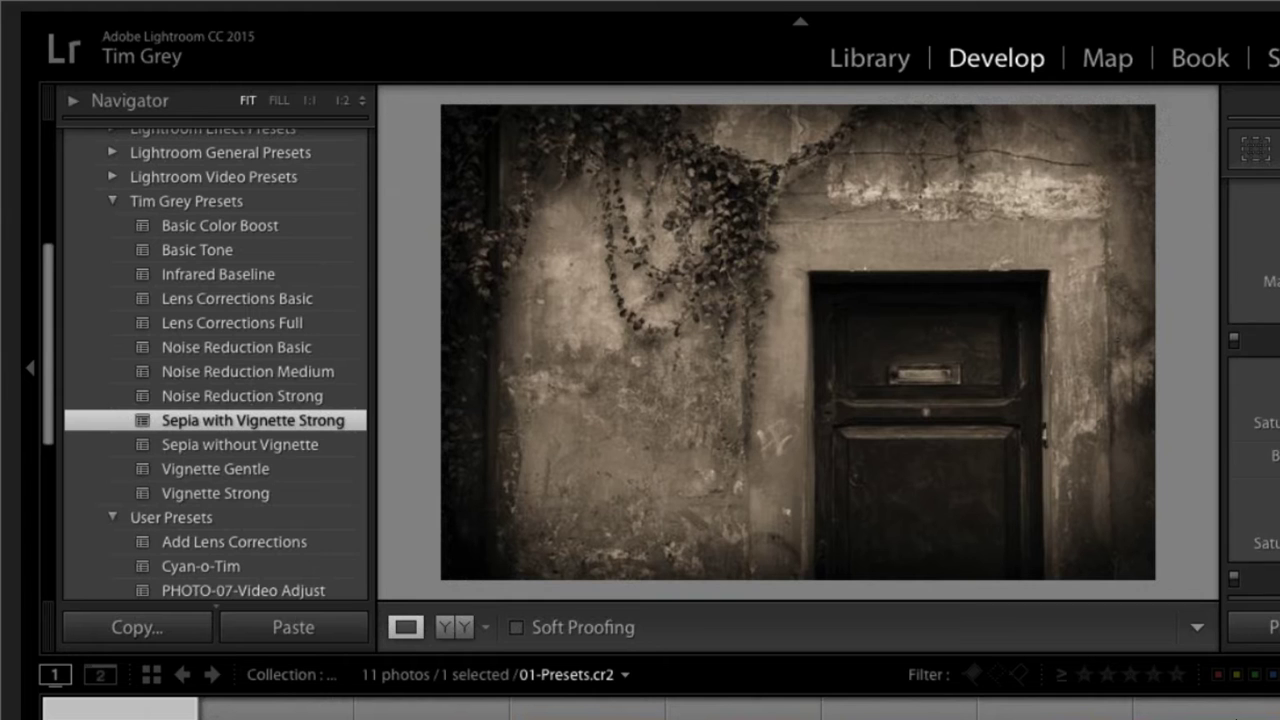
{"action": "scroll", "coordinate": [1254, 400], "scroll_direction": "up", "scroll_amount": 3}
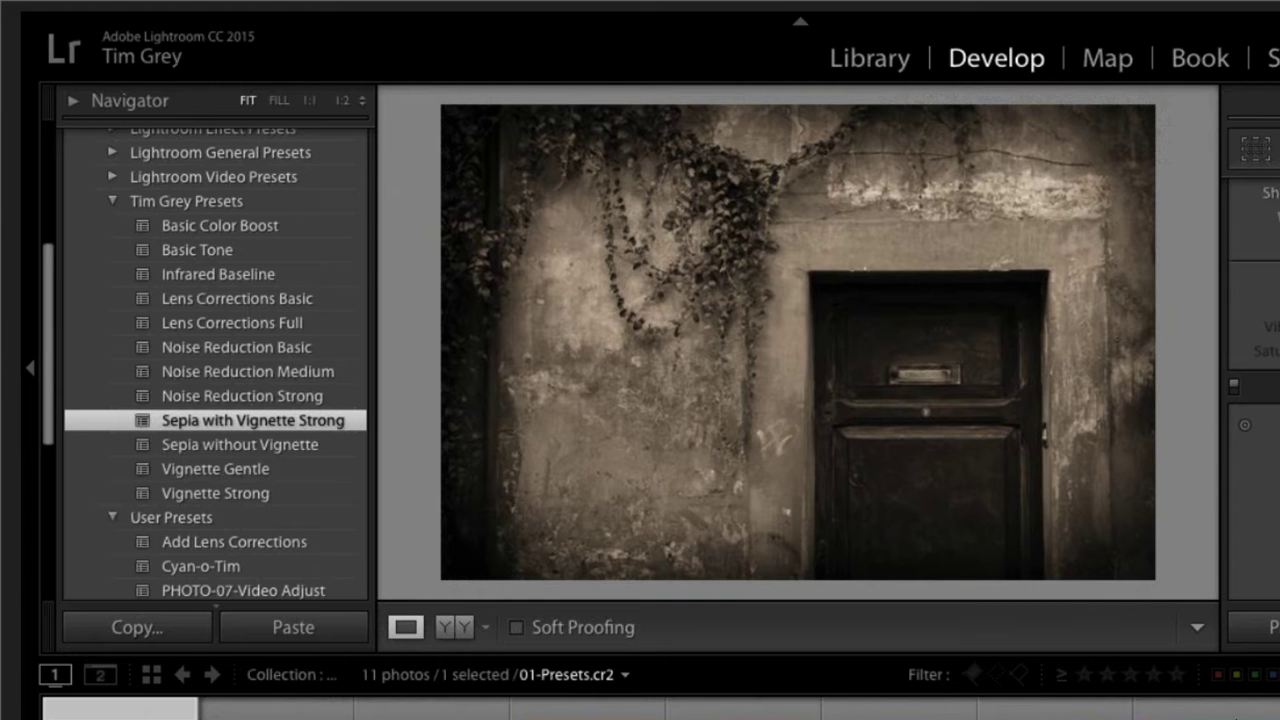
{"action": "scroll", "coordinate": [1254, 400], "scroll_direction": "up", "scroll_amount": 4}
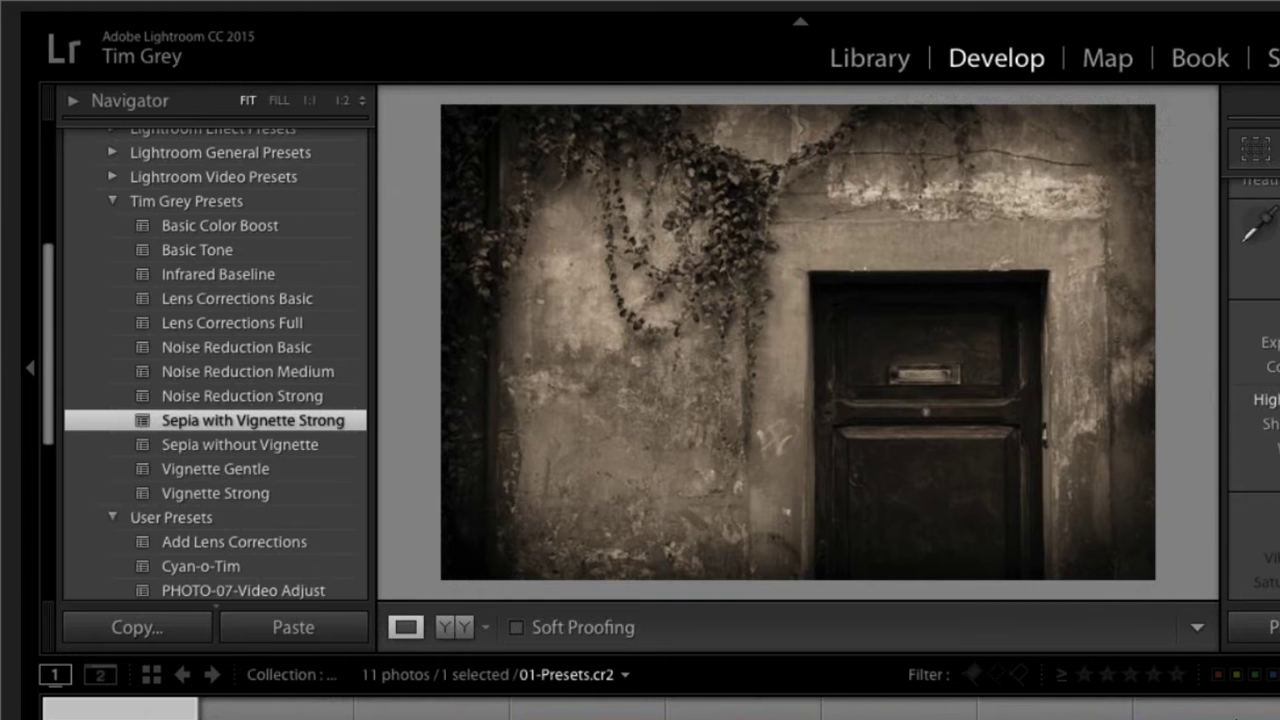
{"action": "scroll", "coordinate": [1254, 400], "scroll_direction": "up", "scroll_amount": 1}
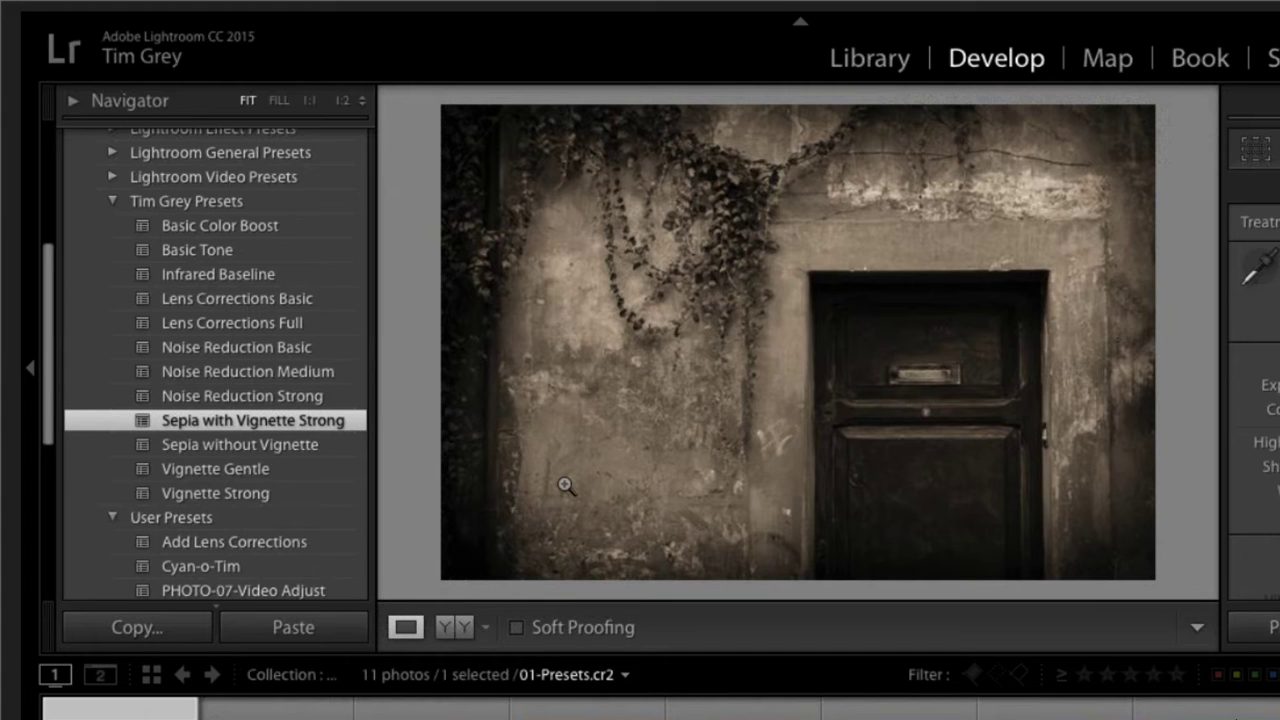
{"action": "scroll", "coordinate": [1252, 400], "scroll_direction": "down", "scroll_amount": 5}
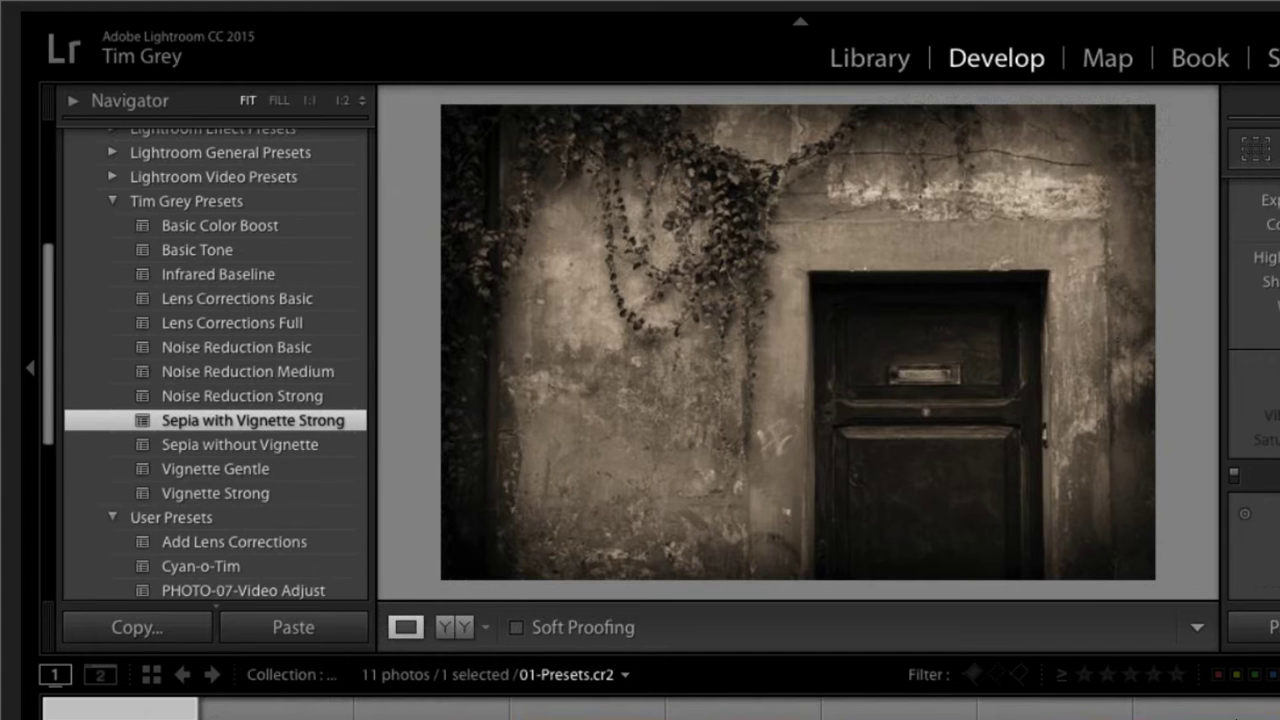
{"action": "scroll", "coordinate": [1252, 400], "scroll_direction": "down", "scroll_amount": 4}
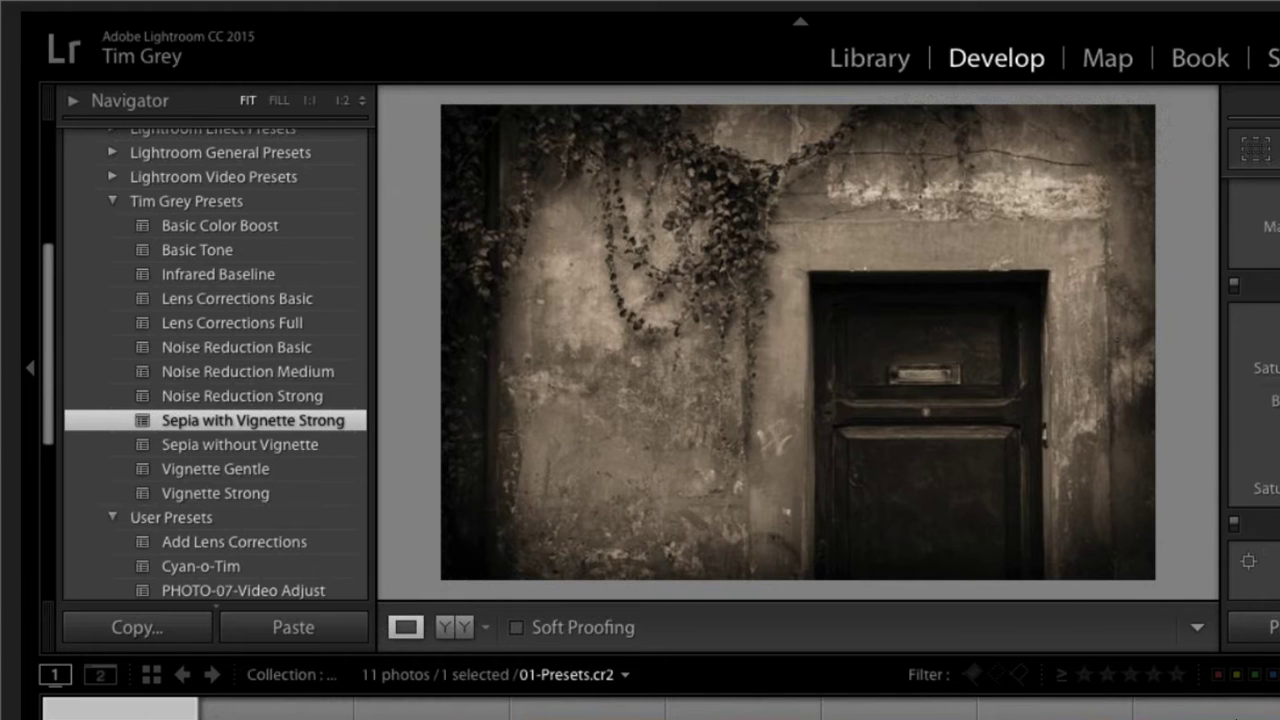
Scroll through the Presets panel and return it to the top
{"action": "scroll", "coordinate": [1252, 400], "scroll_direction": "down", "scroll_amount": 1}
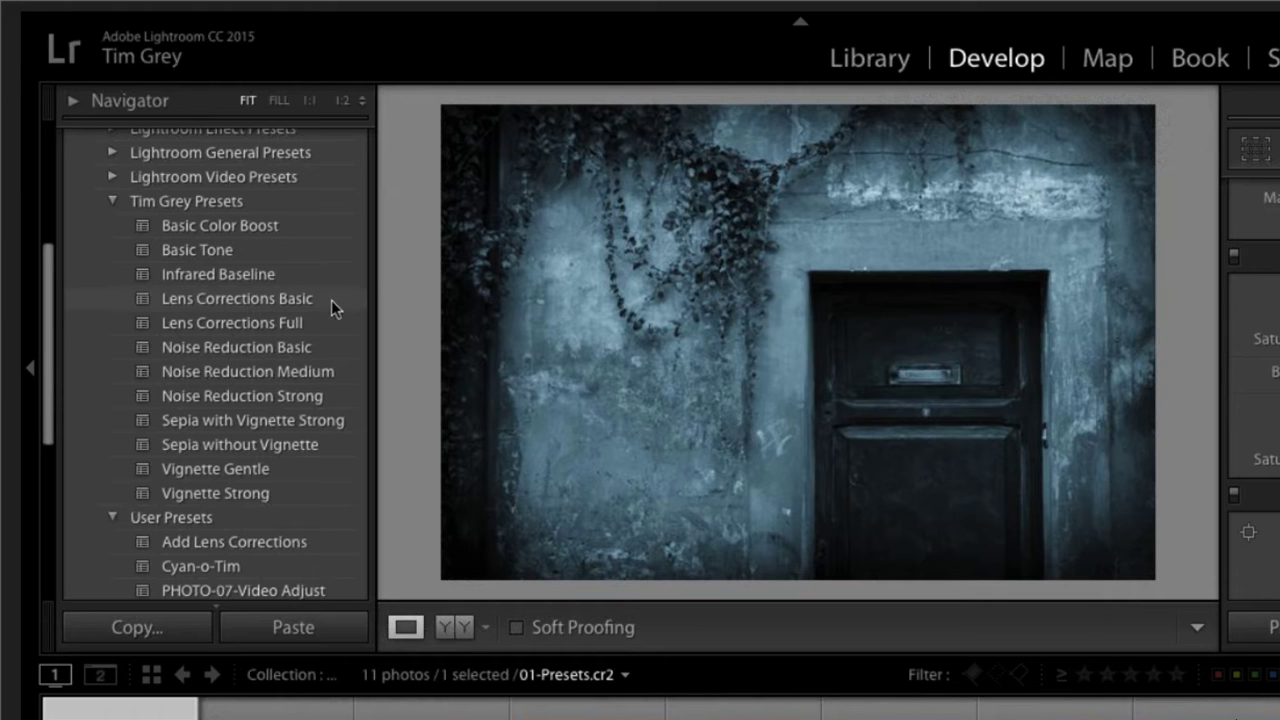
{"action": "scroll", "coordinate": [290, 324], "scroll_direction": "up", "scroll_amount": 2}
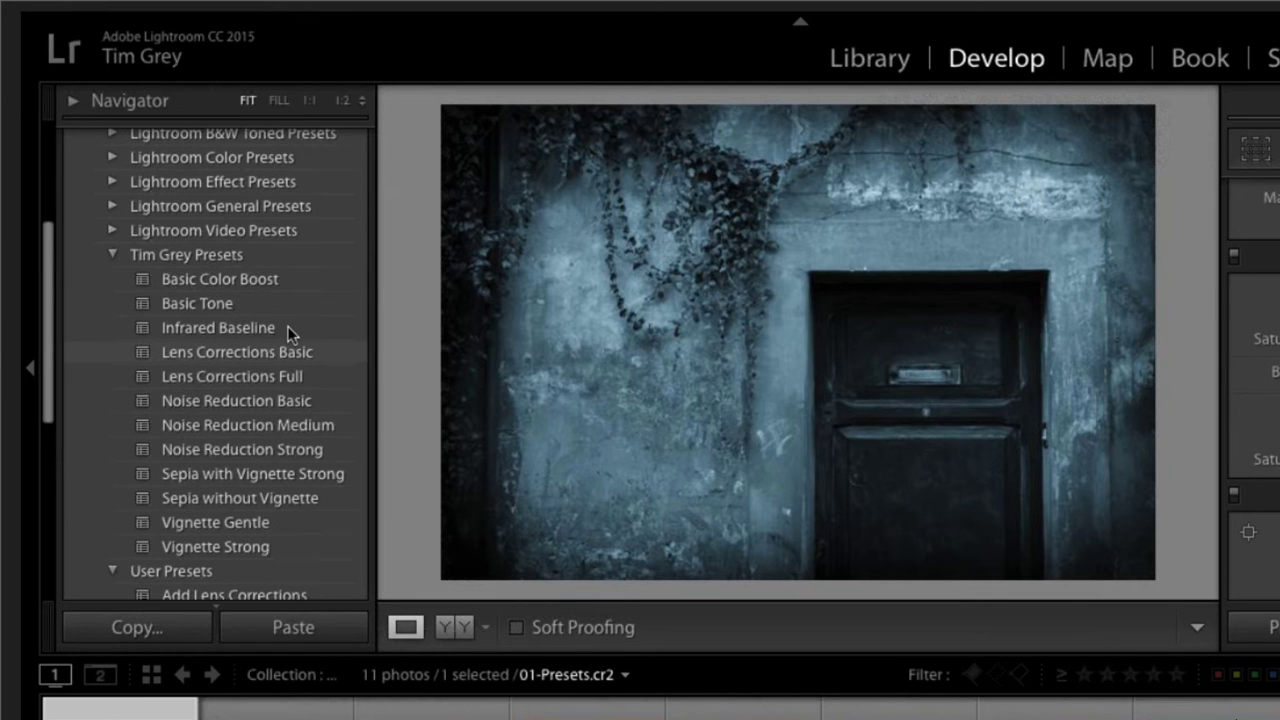
{"action": "scroll", "coordinate": [287, 326], "scroll_direction": "up", "scroll_amount": 8}
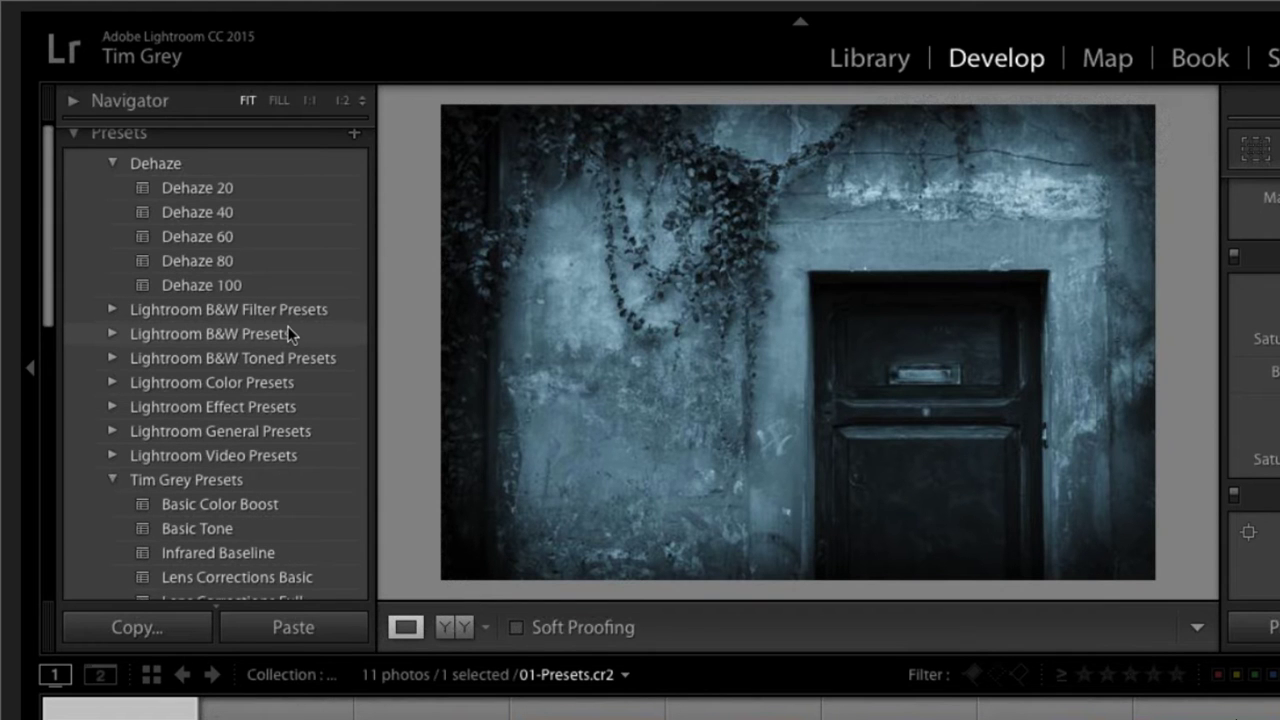
{"action": "scroll", "coordinate": [287, 326], "scroll_direction": "up", "scroll_amount": 1}
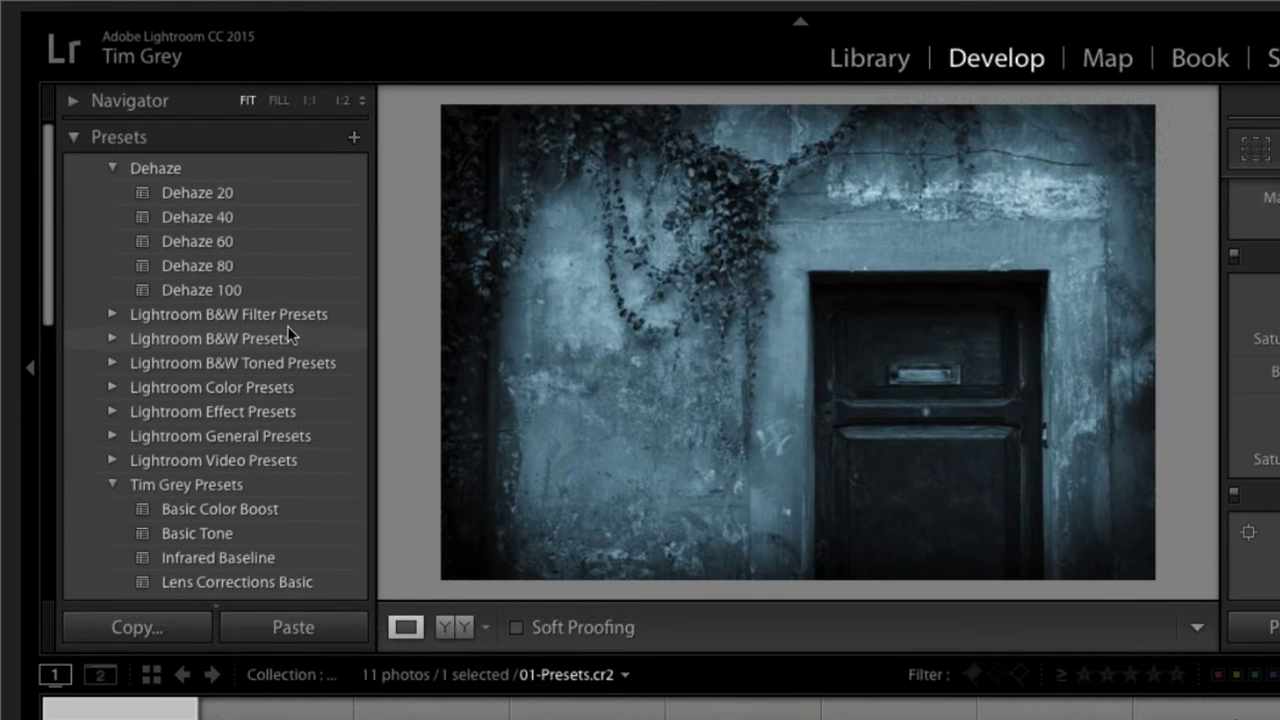
Save the blue look as a new cyanotype preset with Auto Black & White Mix enabled
{"action": "left_click", "coordinate": [354, 139]}
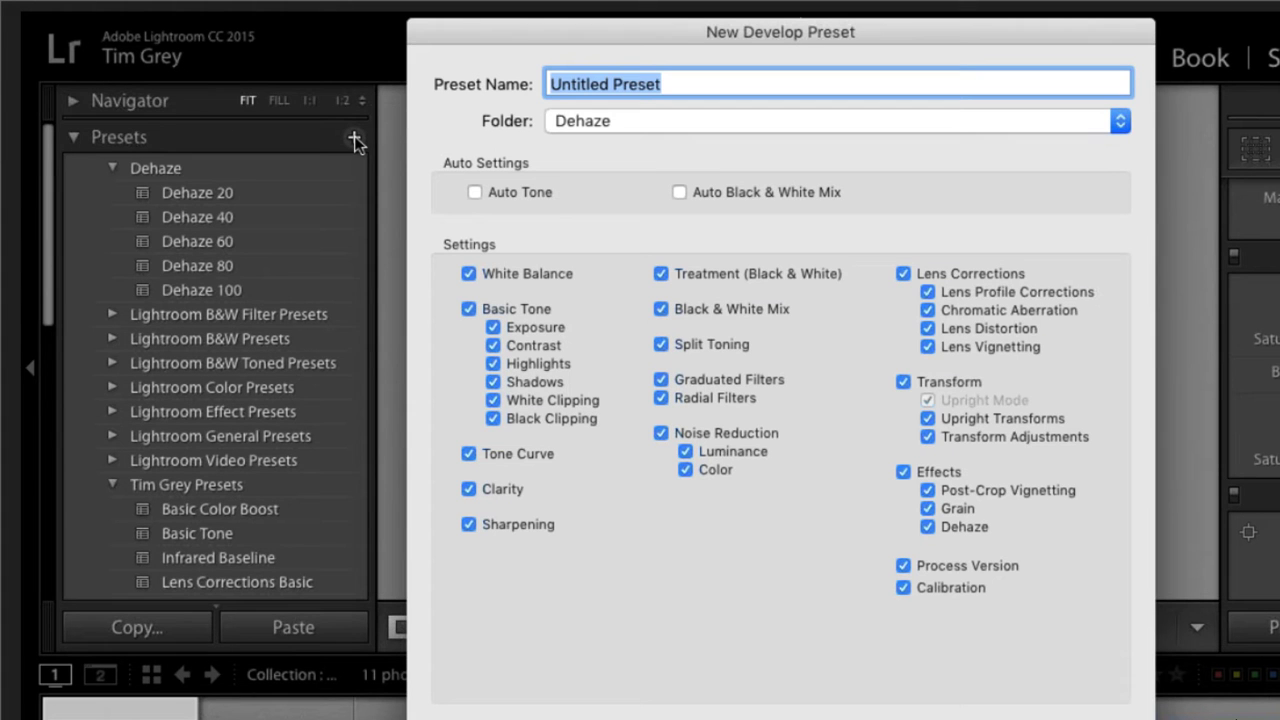
{"action": "type", "text": "Tim's Cy"}
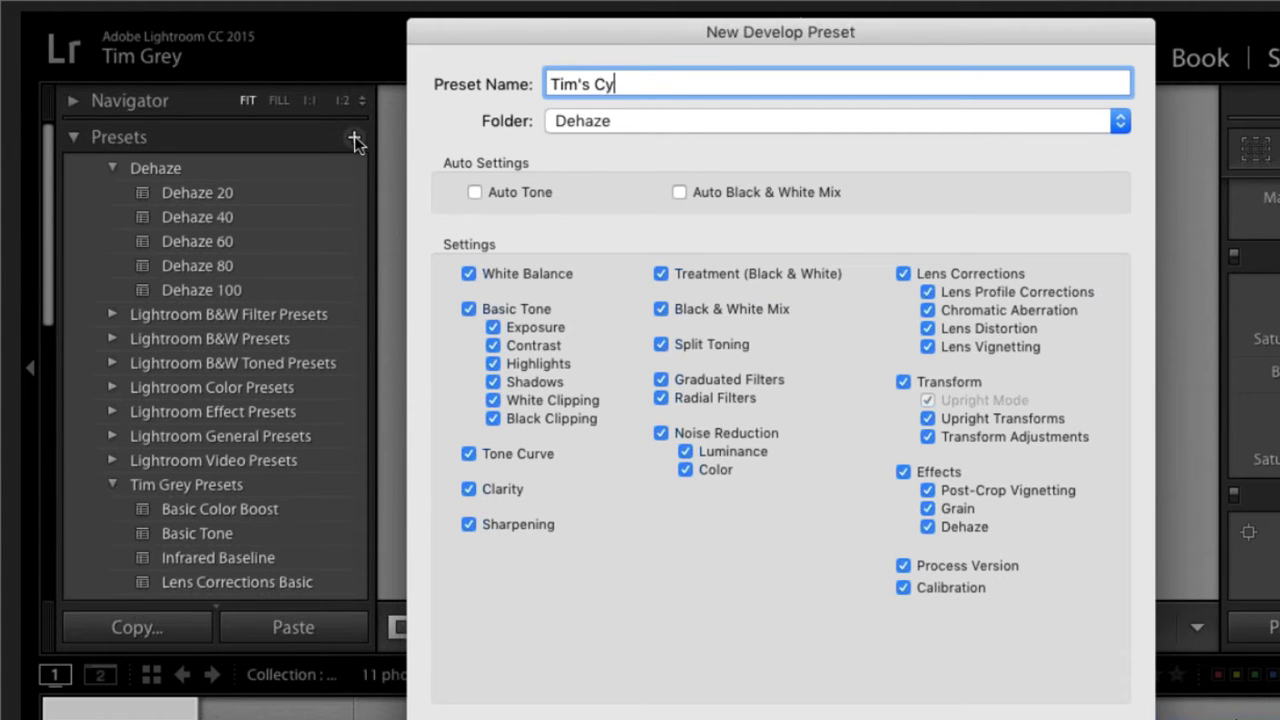
{"action": "type", "text": "anotype"}
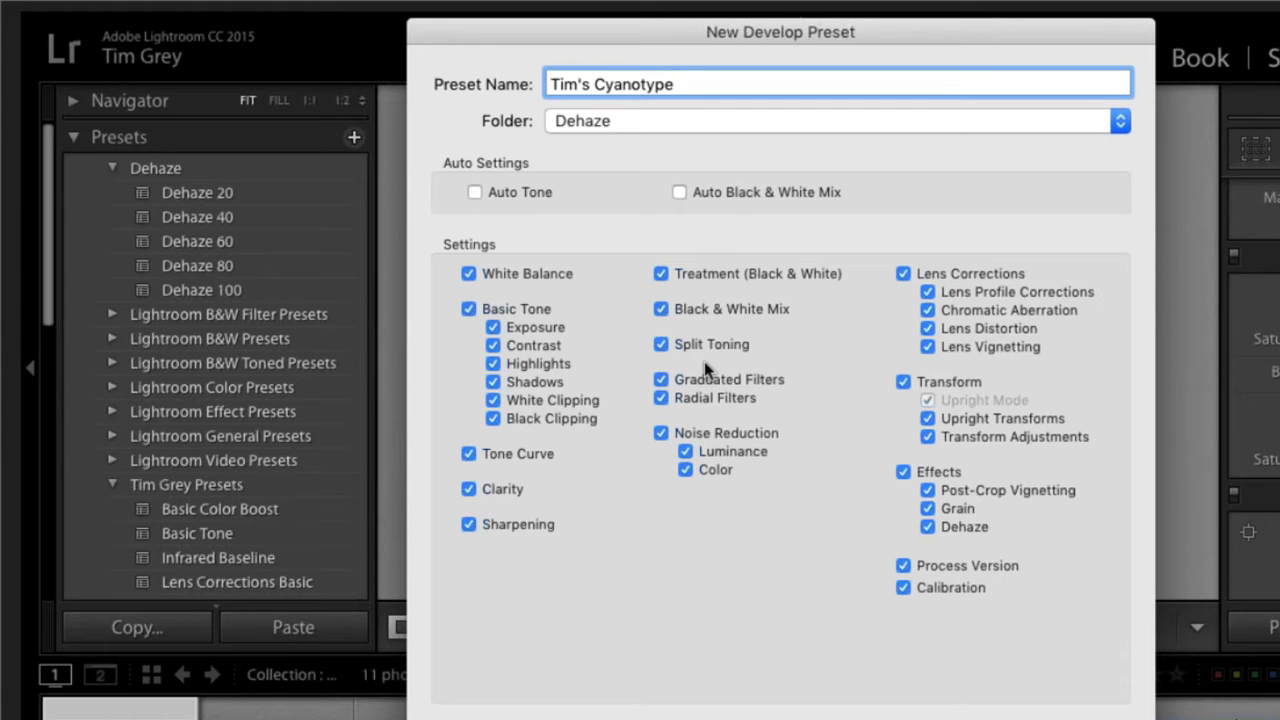
{"action": "left_click", "coordinate": [726, 192]}
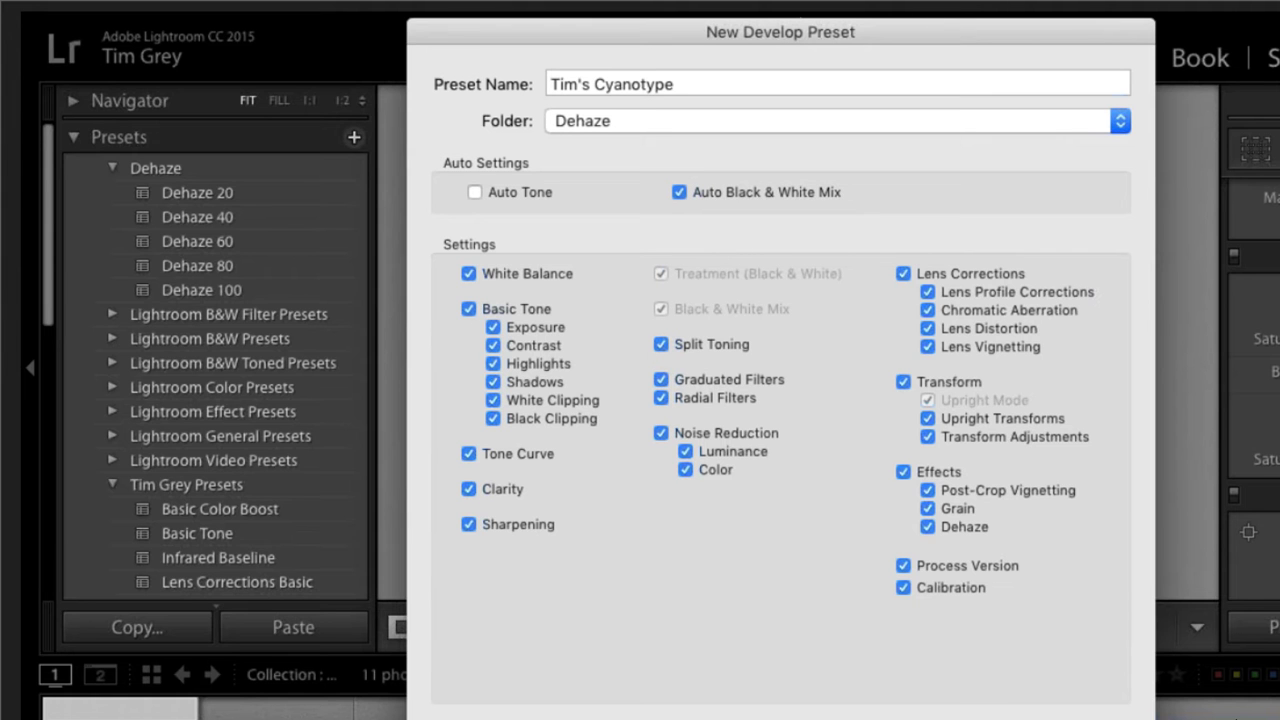
{"action": "key", "text": "Return"}
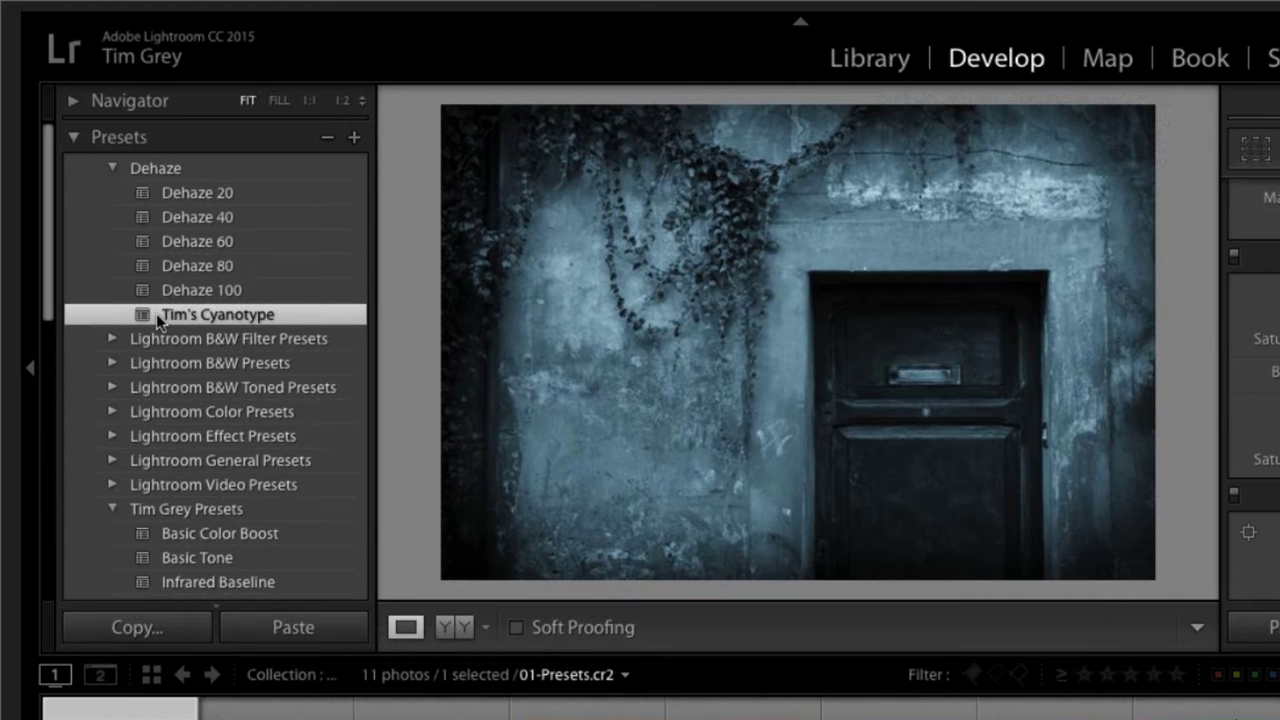
File the cyanotype preset in the personal presets folder, test it on the airplane photo, then undo
{"action": "left_click_drag", "start_coordinate": [146, 313], "coordinate": [166, 509]}
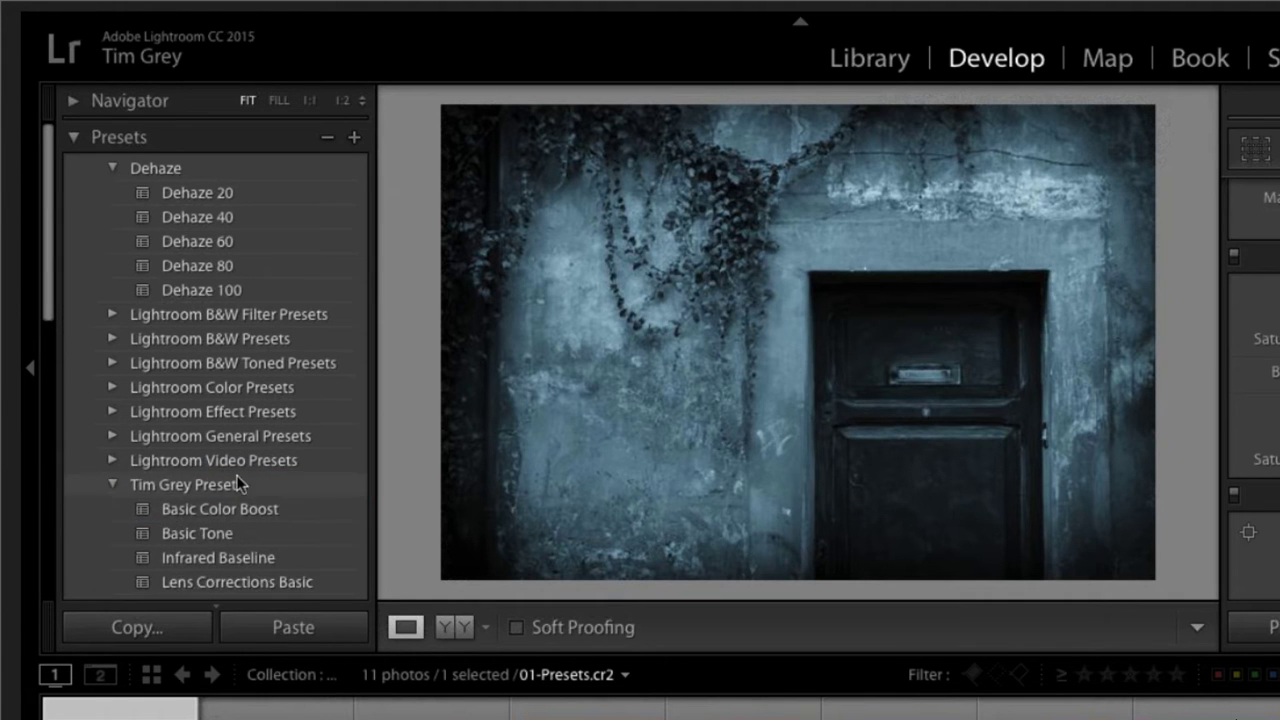
{"action": "scroll", "coordinate": [236, 475], "scroll_direction": "down", "scroll_amount": 1}
{"action": "scroll", "coordinate": [236, 475], "scroll_direction": "down", "scroll_amount": 6}
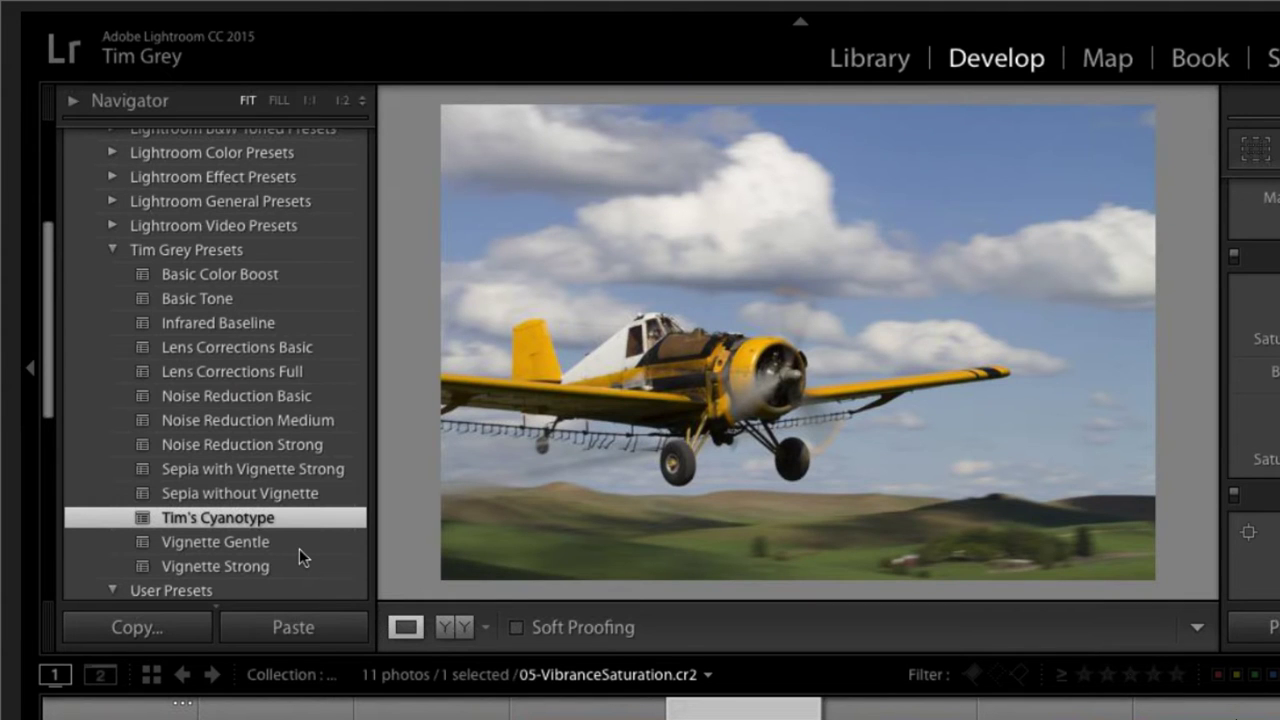
{"action": "left_click", "coordinate": [223, 516]}
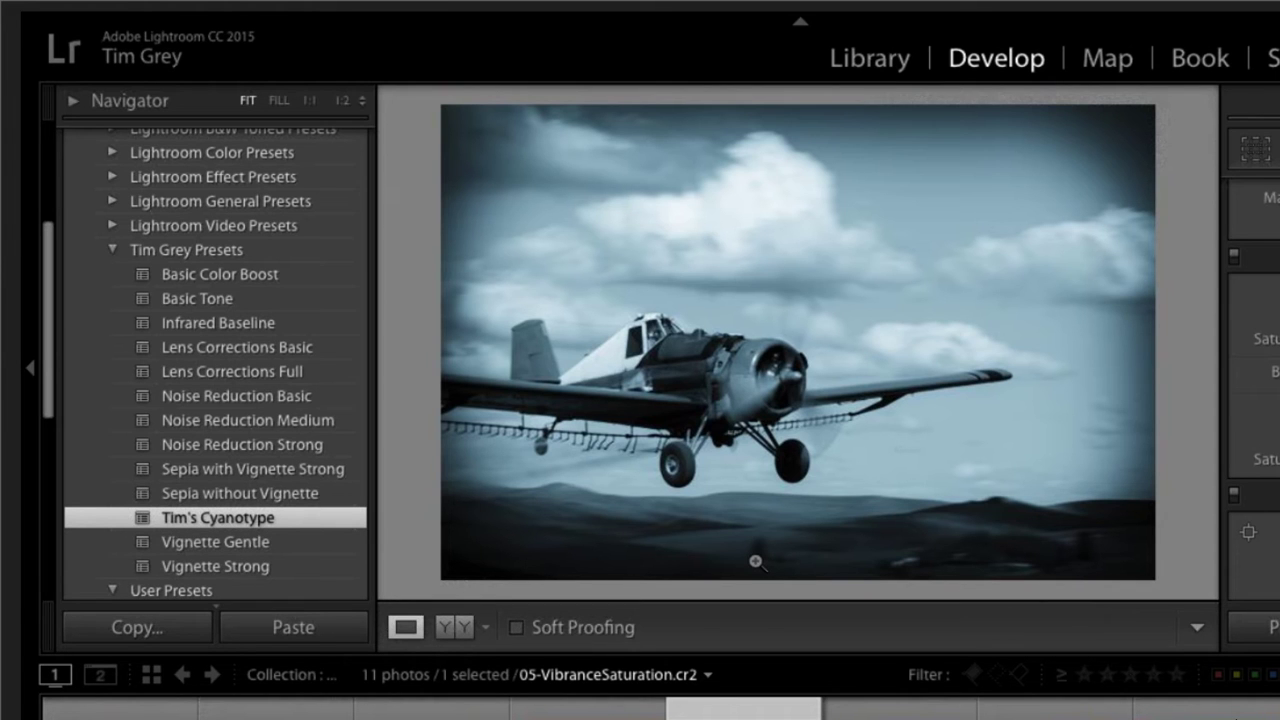
{"action": "key", "text": "ctrl+z"}
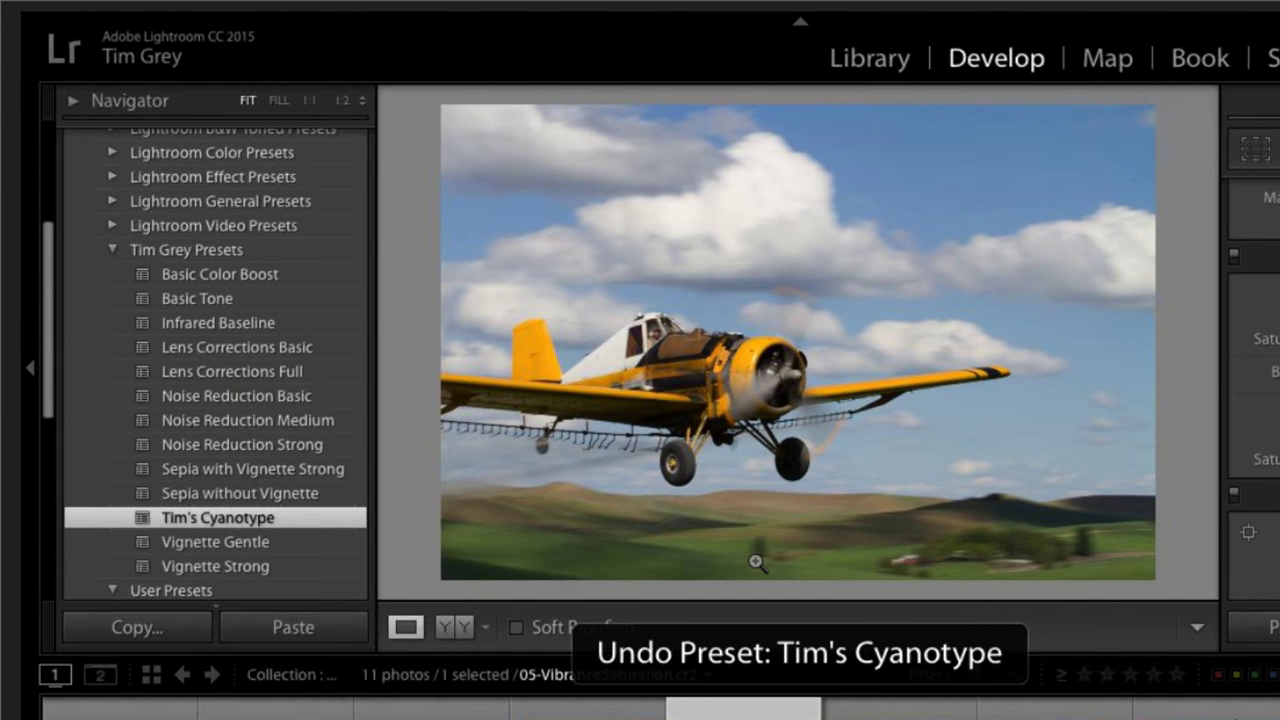
Return to 01-Presets.cr2, collapse the Presets list, and expand the History panel
{"action": "left_click", "coordinate": [126, 709]}
{"action": "scroll", "coordinate": [266, 400], "scroll_direction": "up", "scroll_amount": 10}
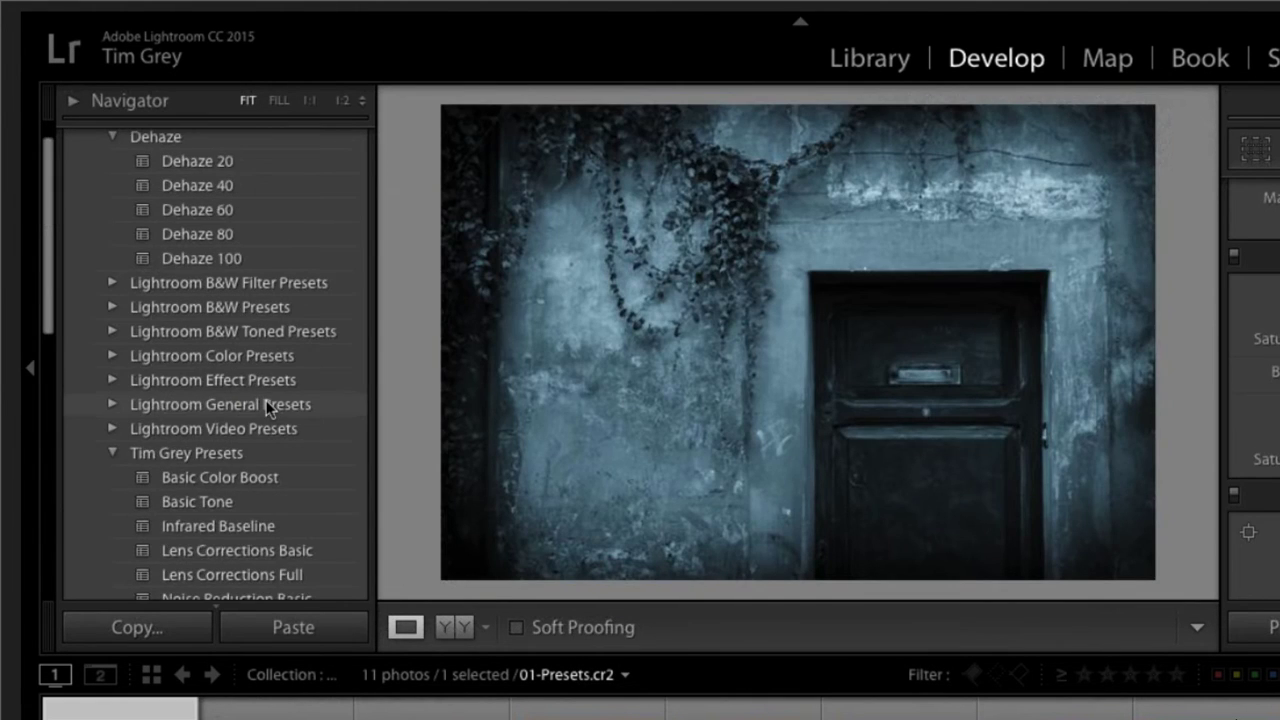
{"action": "left_click", "coordinate": [243, 137]}
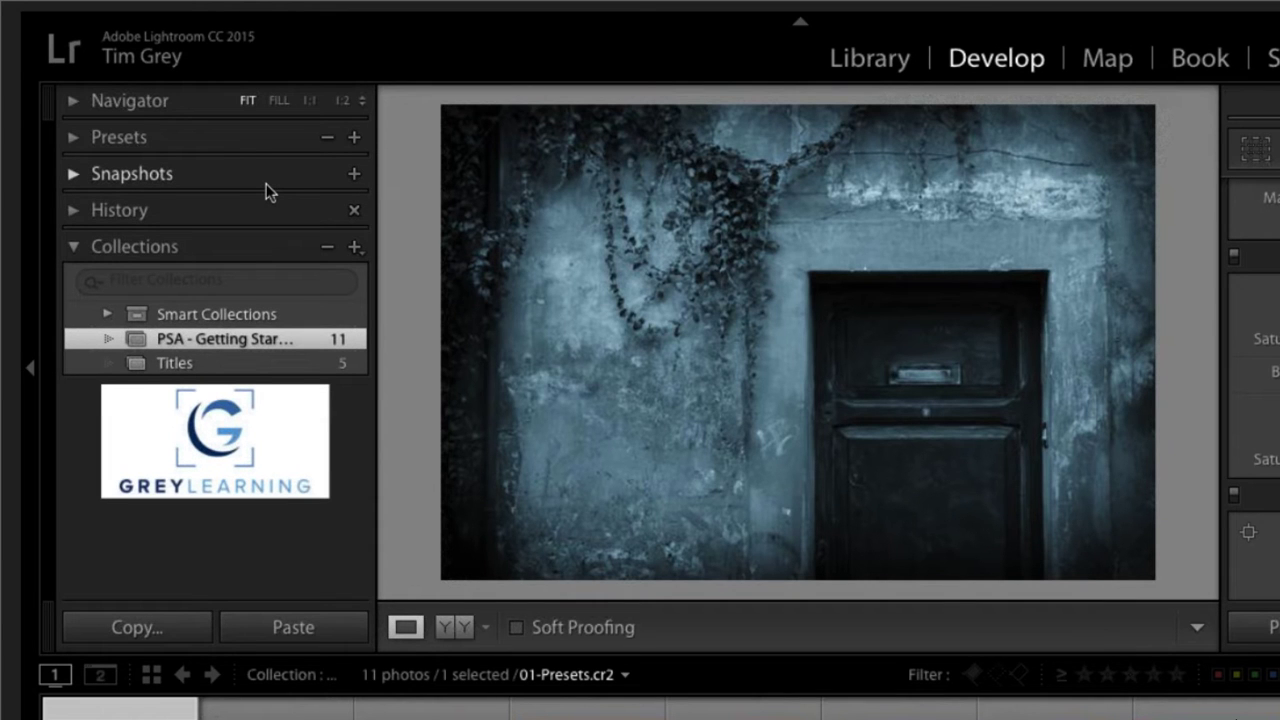
{"action": "left_click", "coordinate": [160, 209]}
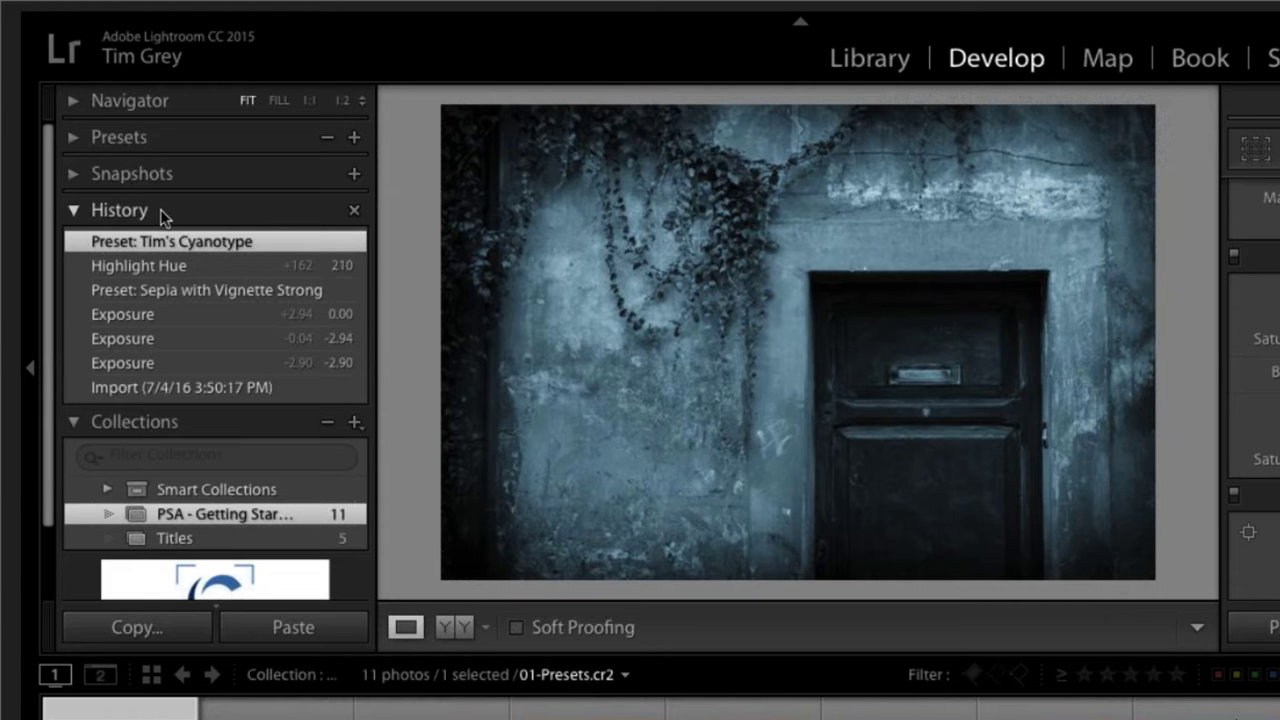
{"action": "key", "text": "ctrl+z"}
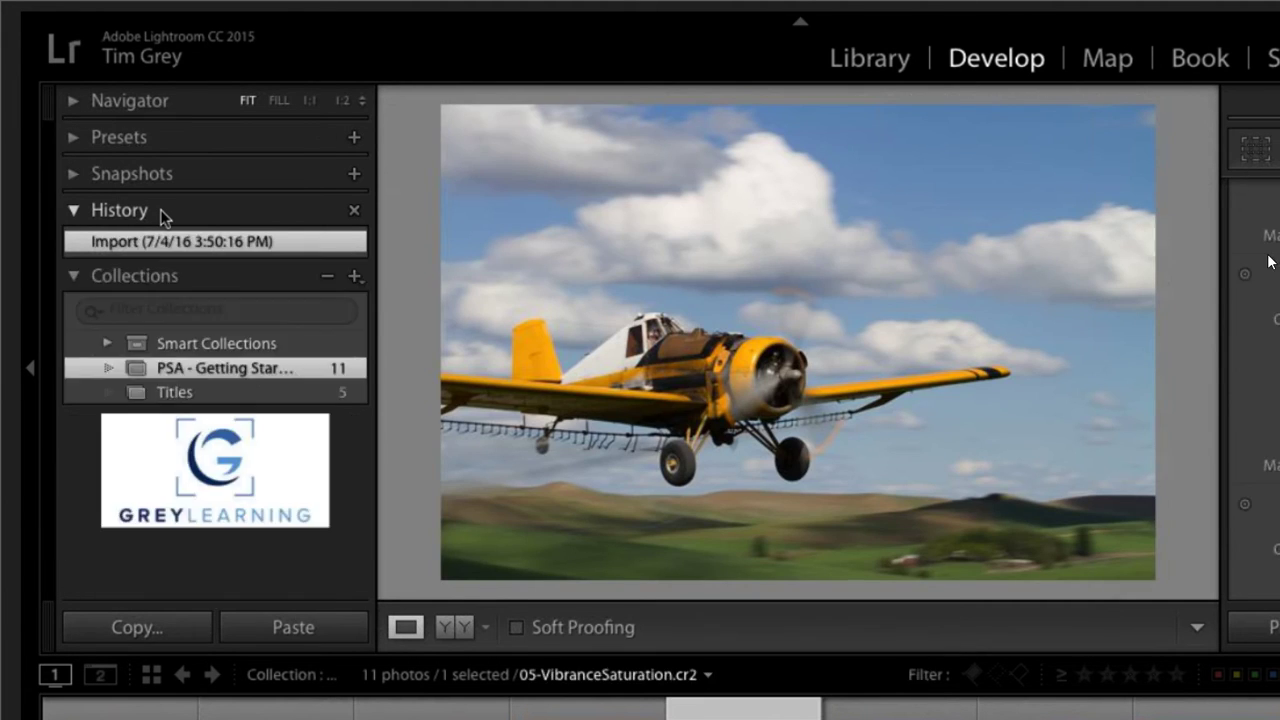
{"action": "key", "text": "ctrl+y"}
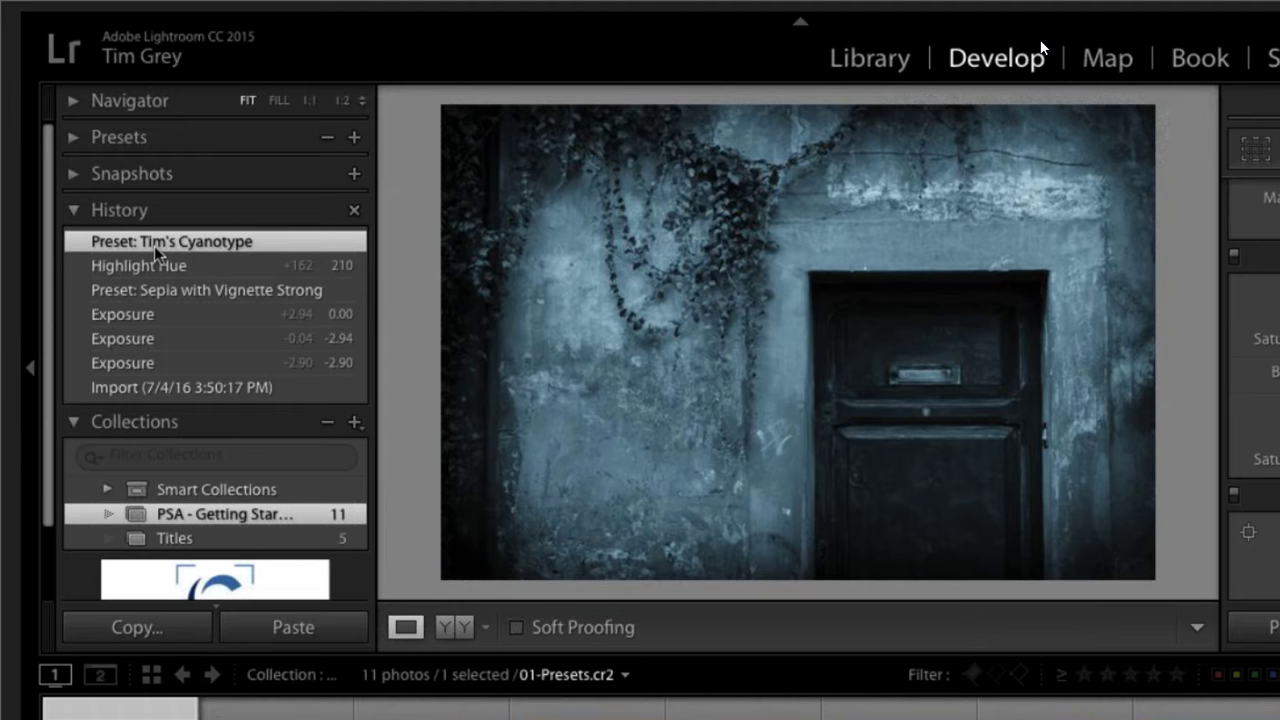
Step back through History from Highlight Hue and the Sepia preset to the first Exposure state
{"action": "left_click", "coordinate": [210, 265]}
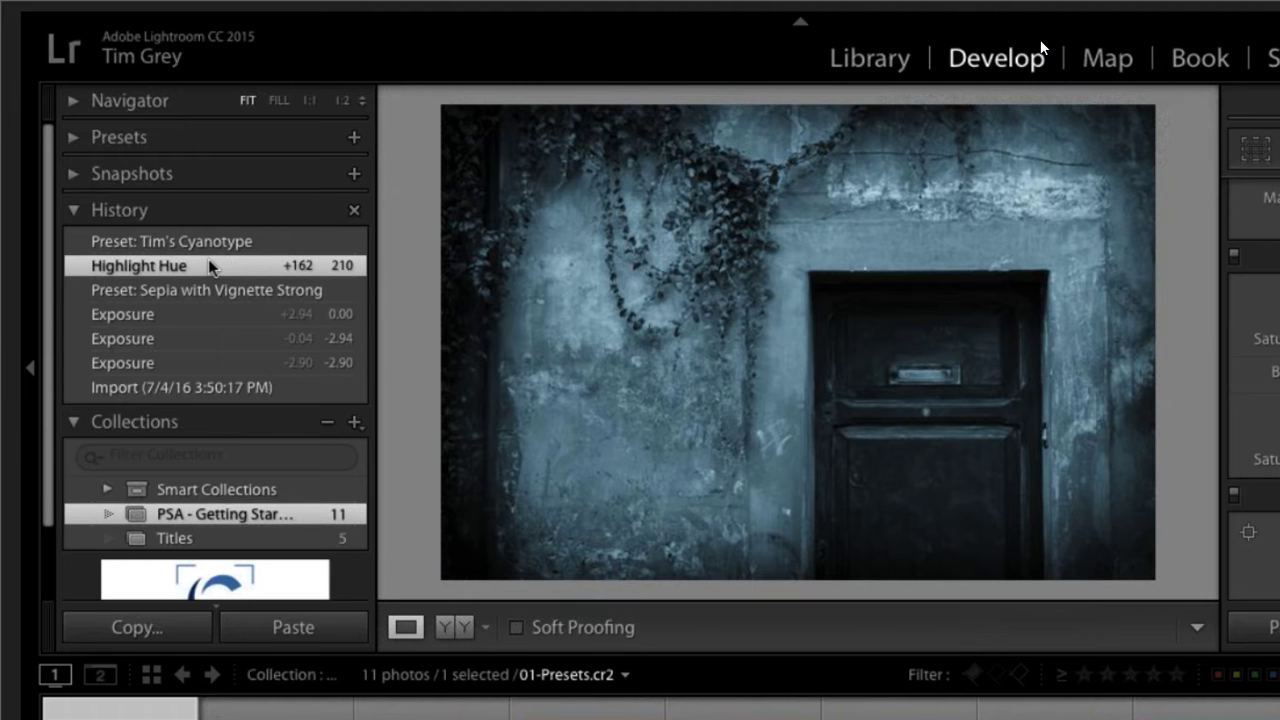
{"action": "left_click", "coordinate": [203, 290]}
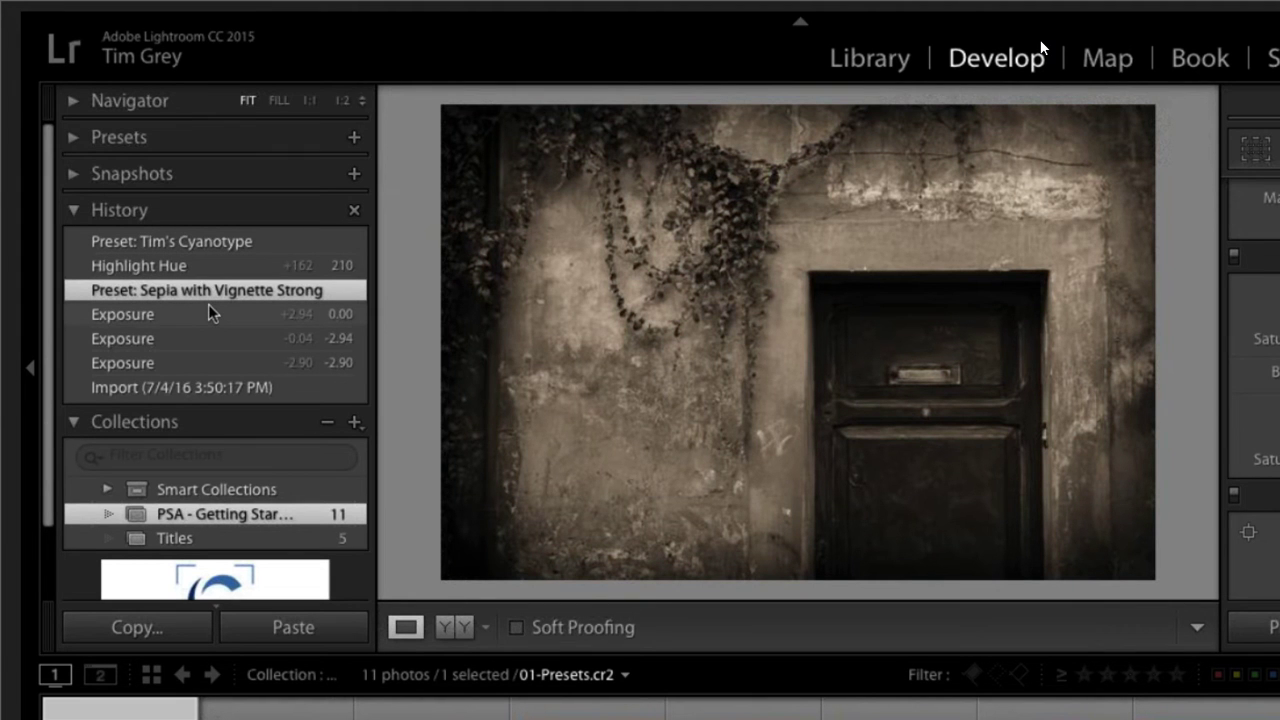
{"action": "left_click", "coordinate": [210, 314]}
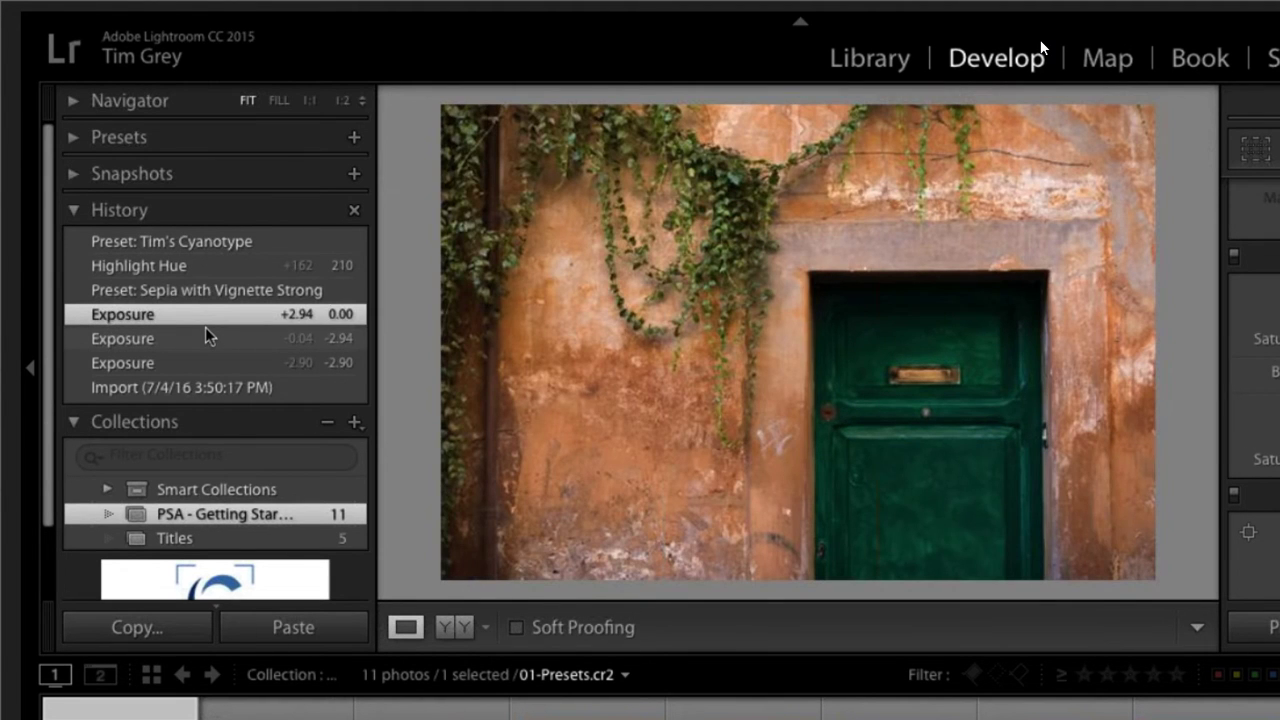
{"action": "left_click", "coordinate": [207, 337]}
Revert the door photo to its Import state in History
{"action": "left_click", "coordinate": [208, 388]}
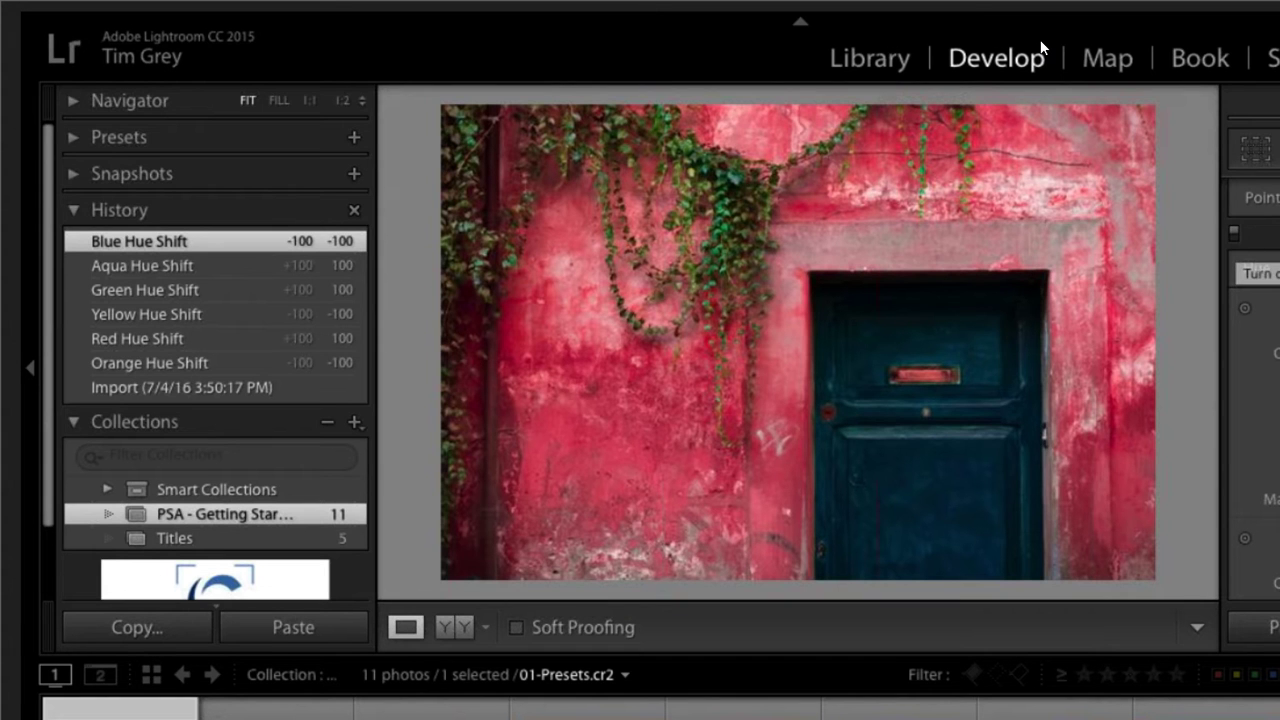
{"action": "scroll", "coordinate": [1253, 400], "scroll_direction": "up", "scroll_amount": 5}
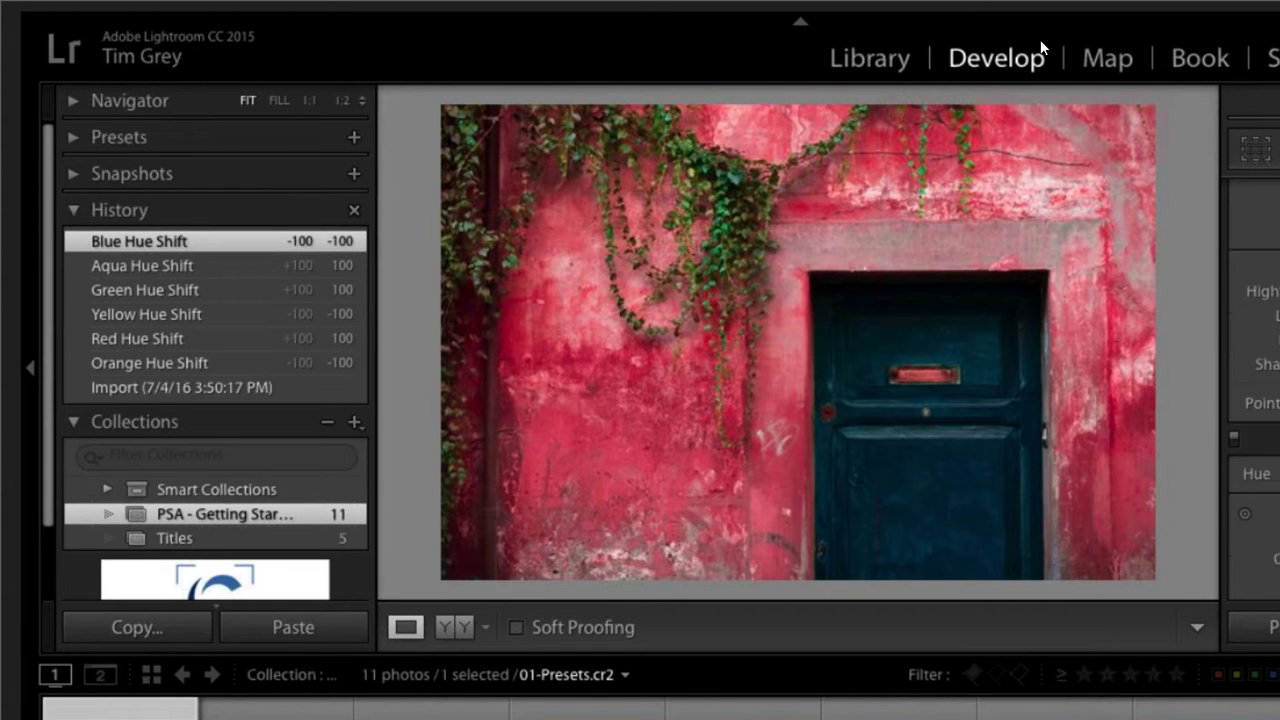
{"action": "scroll", "coordinate": [1236, 248], "scroll_direction": "down", "scroll_amount": 5}
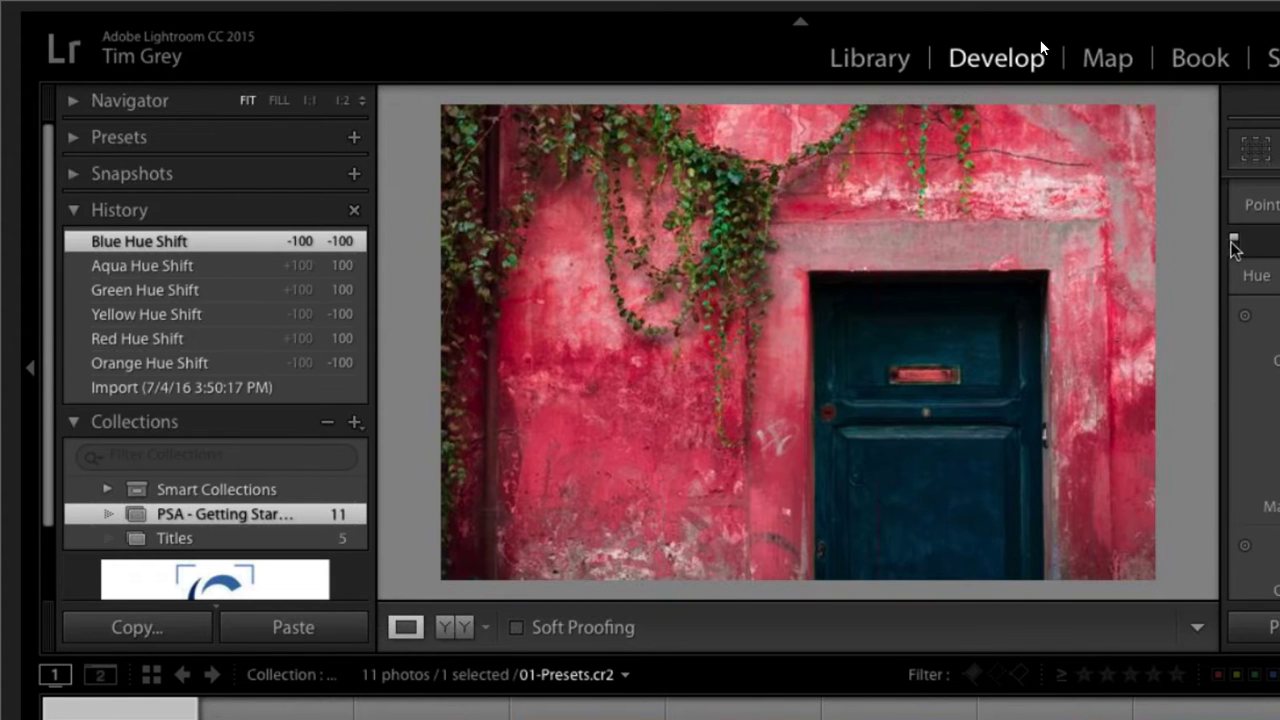
Toggle the HSL adjustments off and on to compare the red wall and blue door against the original
{"action": "left_click", "coordinate": [1234, 241]}
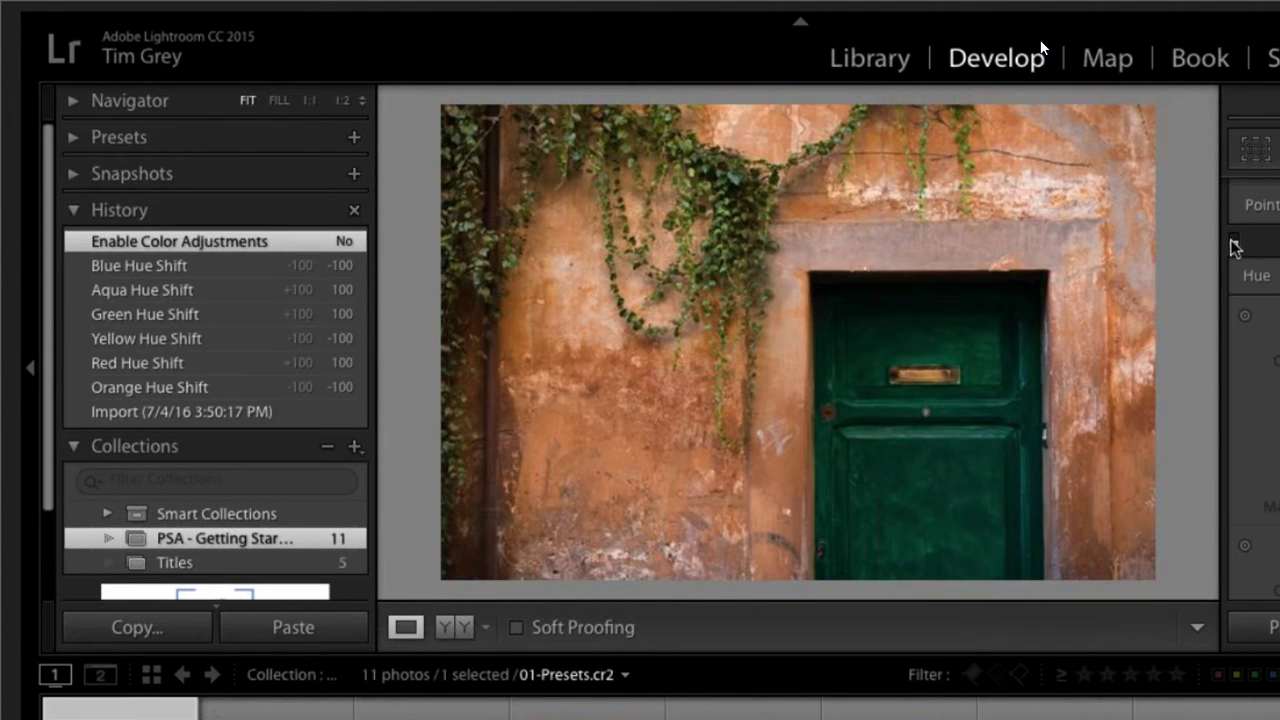
{"action": "left_click", "coordinate": [1234, 241]}
{"action": "scroll", "coordinate": [1268, 257], "scroll_direction": "down", "scroll_amount": 3}
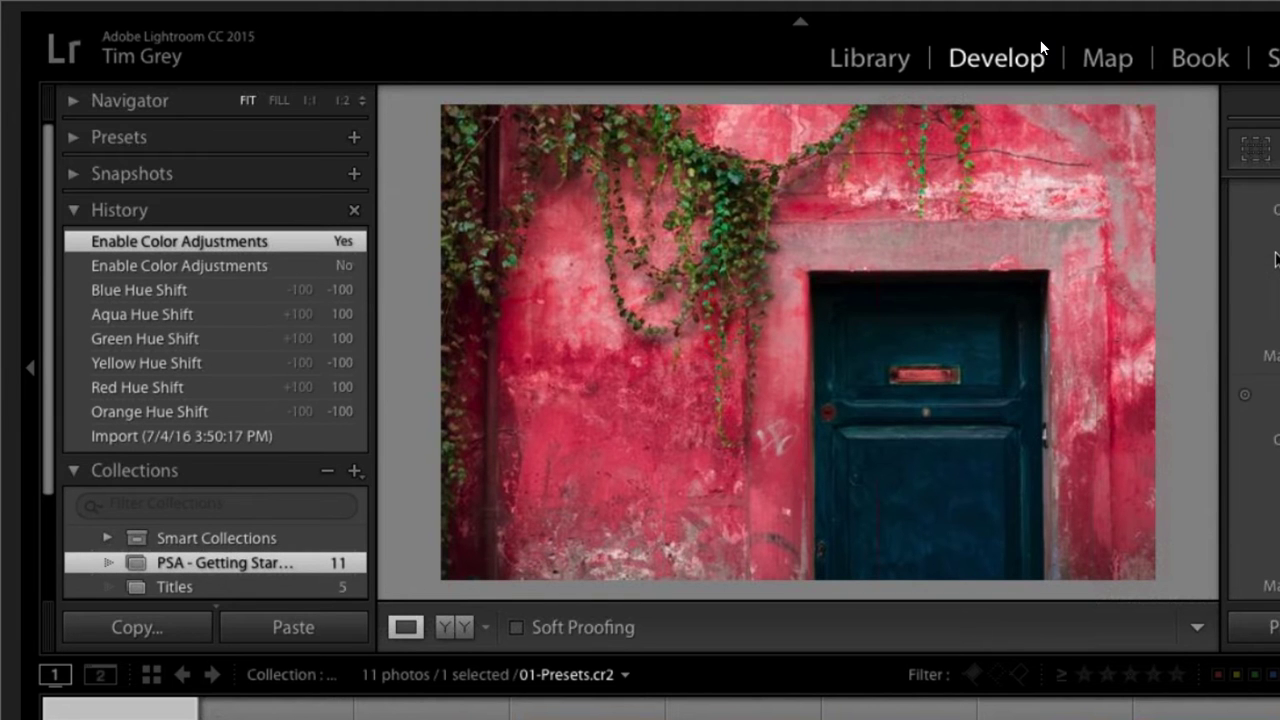
{"action": "scroll", "coordinate": [1275, 258], "scroll_direction": "up", "scroll_amount": 1}
{"action": "scroll", "coordinate": [1275, 258], "scroll_direction": "up", "scroll_amount": 3}
{"action": "scroll", "coordinate": [1275, 258], "scroll_direction": "down", "scroll_amount": 1}
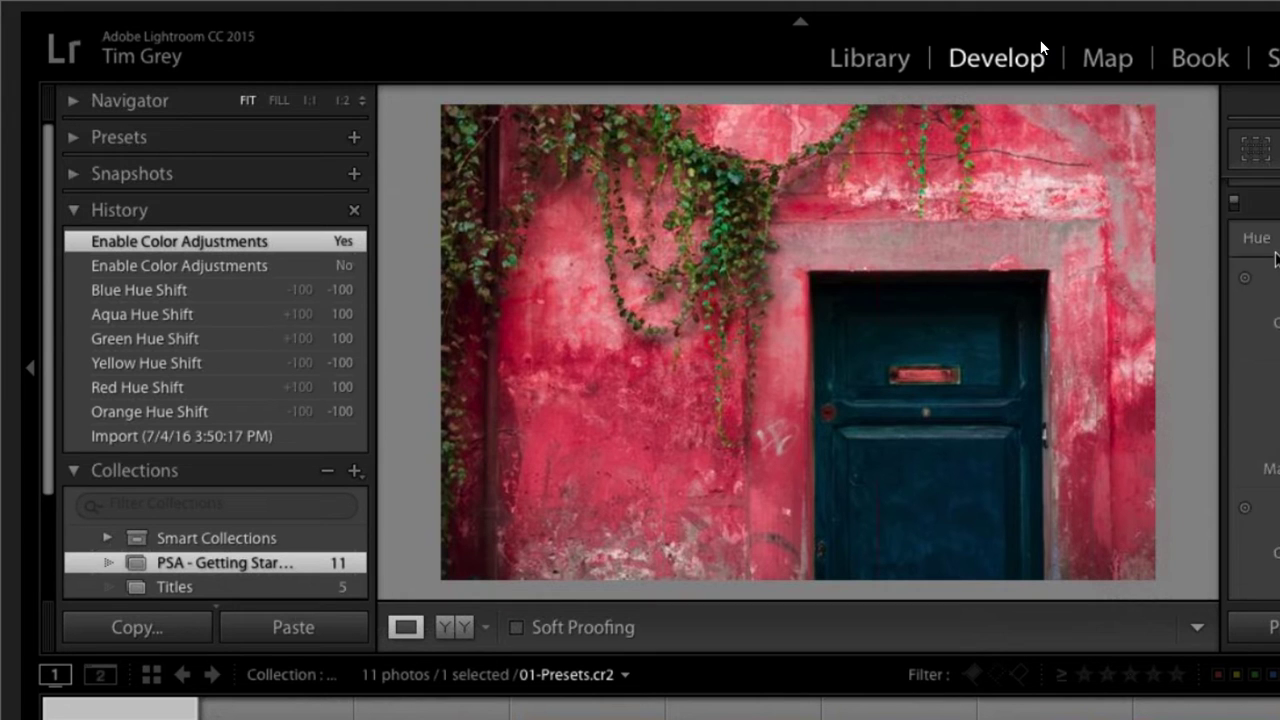
{"action": "scroll", "coordinate": [1275, 258], "scroll_direction": "up", "scroll_amount": 3}
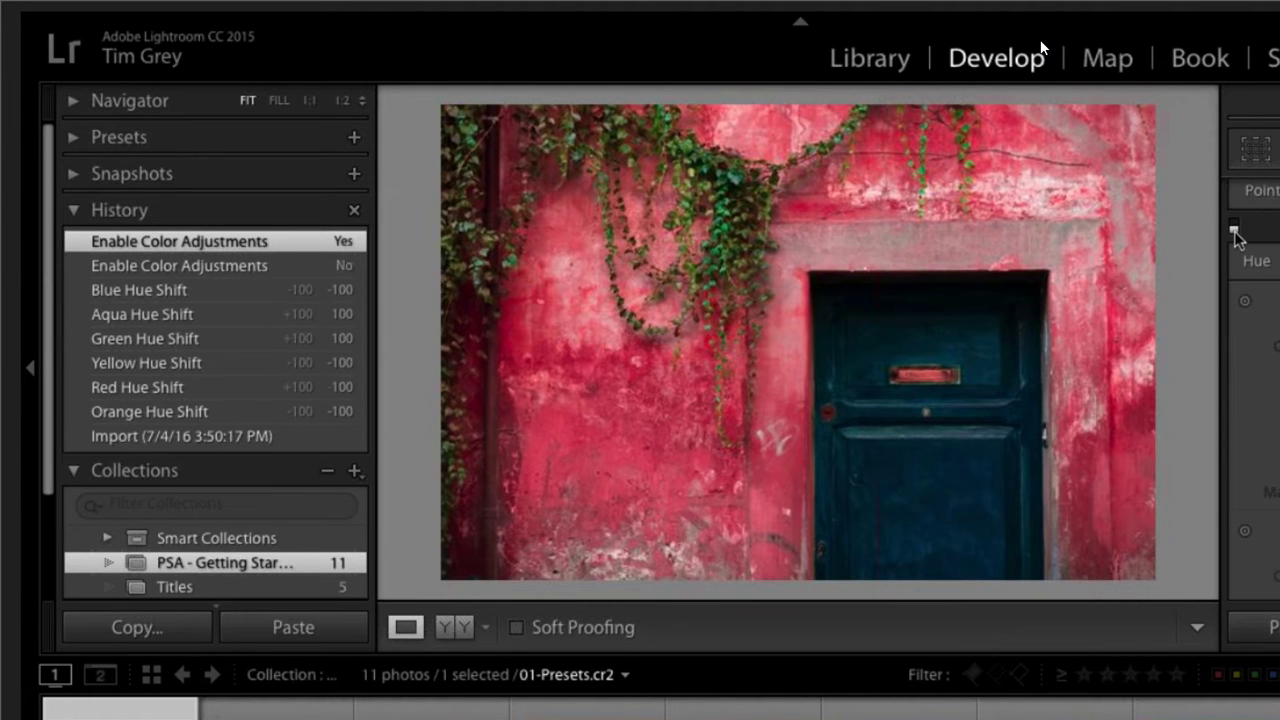
{"action": "left_click", "coordinate": [1234, 228]}
{"action": "left_click", "coordinate": [1234, 228]}
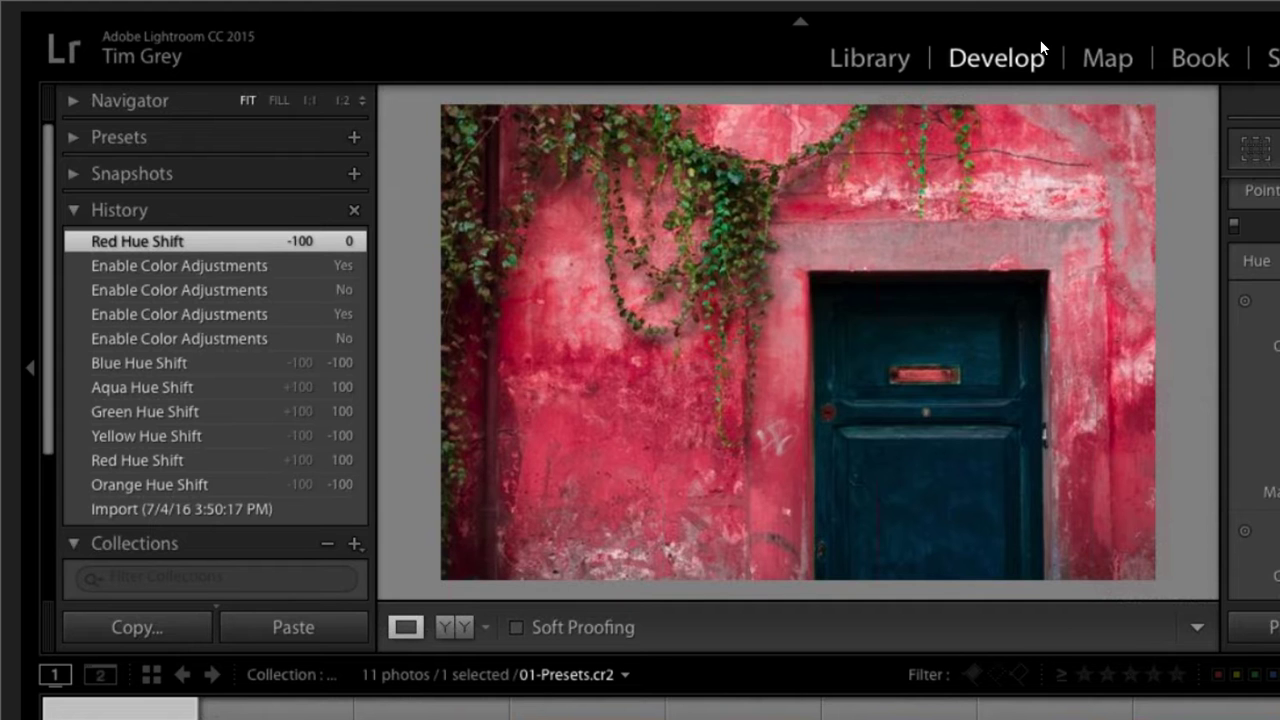
Reset all develop settings on the door photo with Ctrl+Shift+R, twice
{"action": "key", "text": "alt"}
{"action": "key", "text": "ctrl+shift+r"}
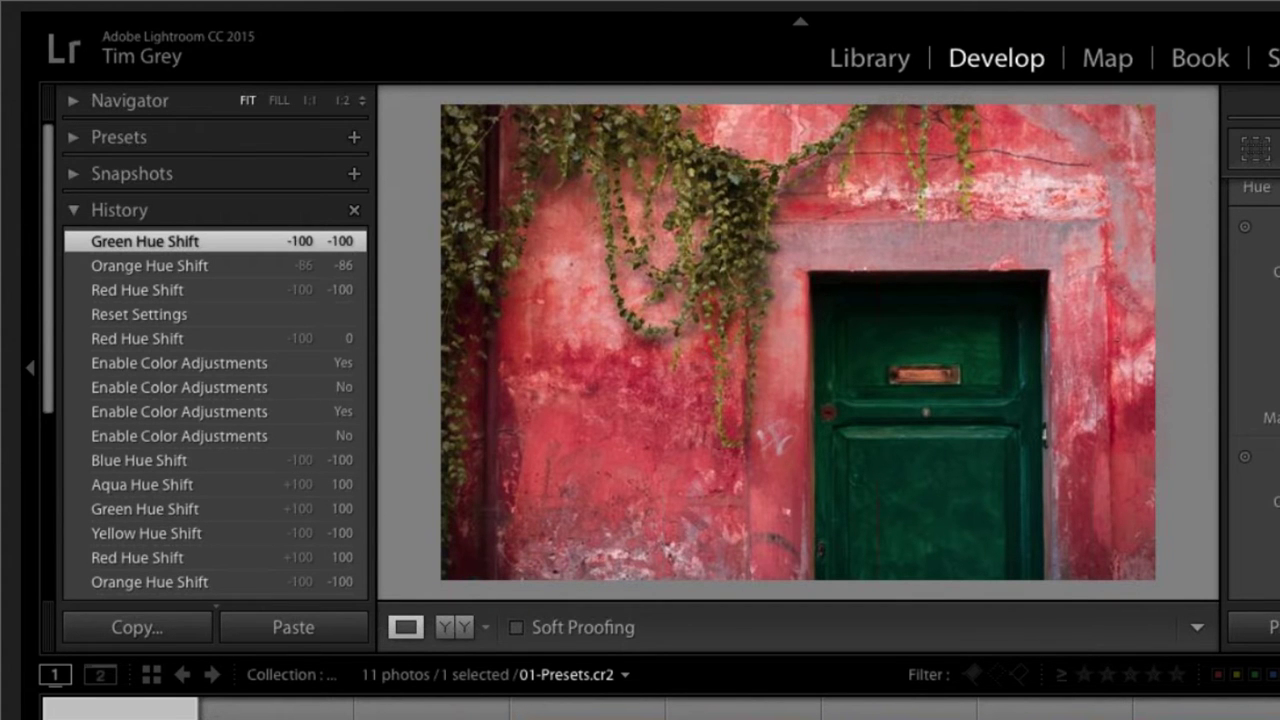
{"action": "key", "text": "ctrl+shift+r"}
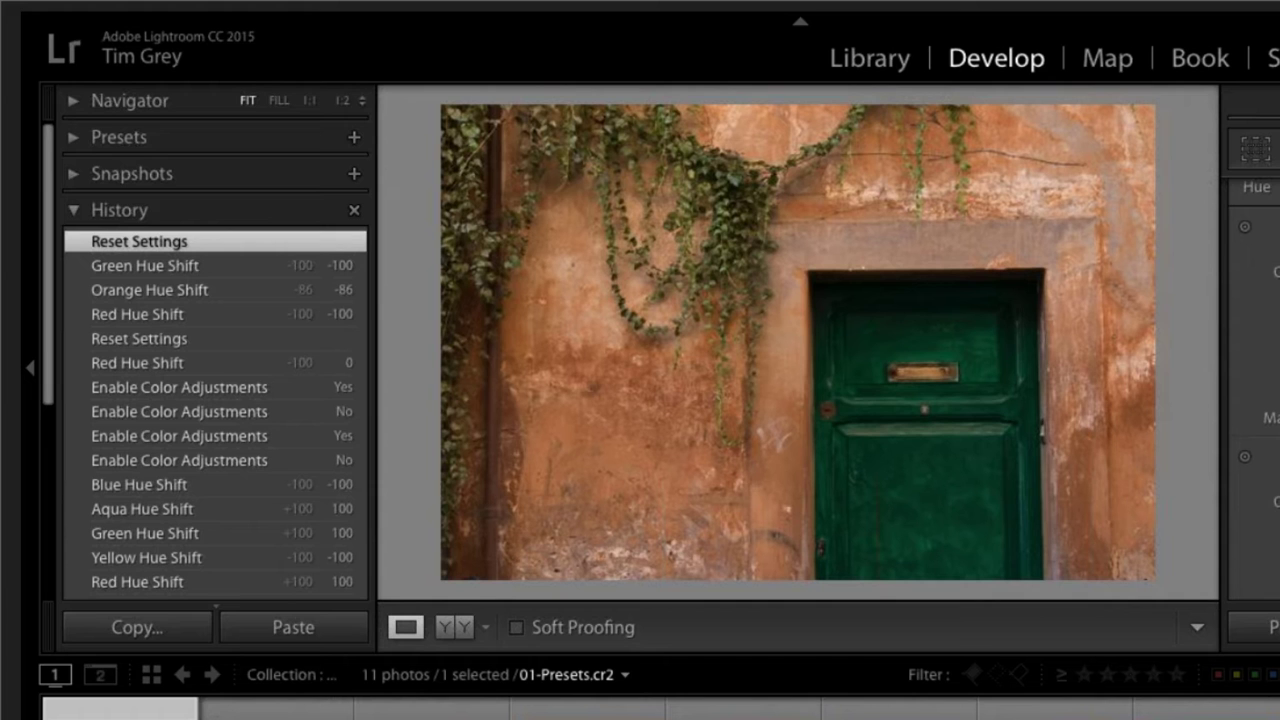
Move to the eagle photo 02-Basic Tone.cr2 with the right arrow key
{"action": "key", "text": "Right"}
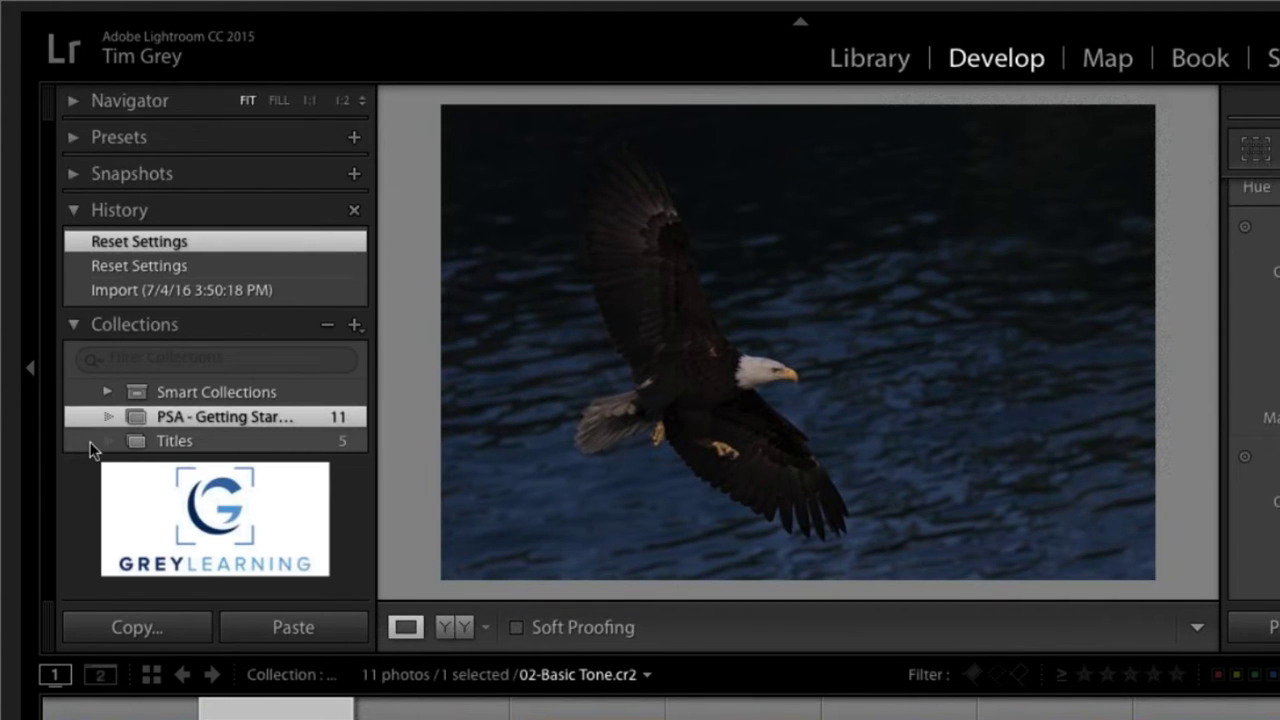
Hide the left panels, then browse the Develop panel down past Tone Curve and HSL to Detail
{"action": "left_click", "coordinate": [31, 371]}
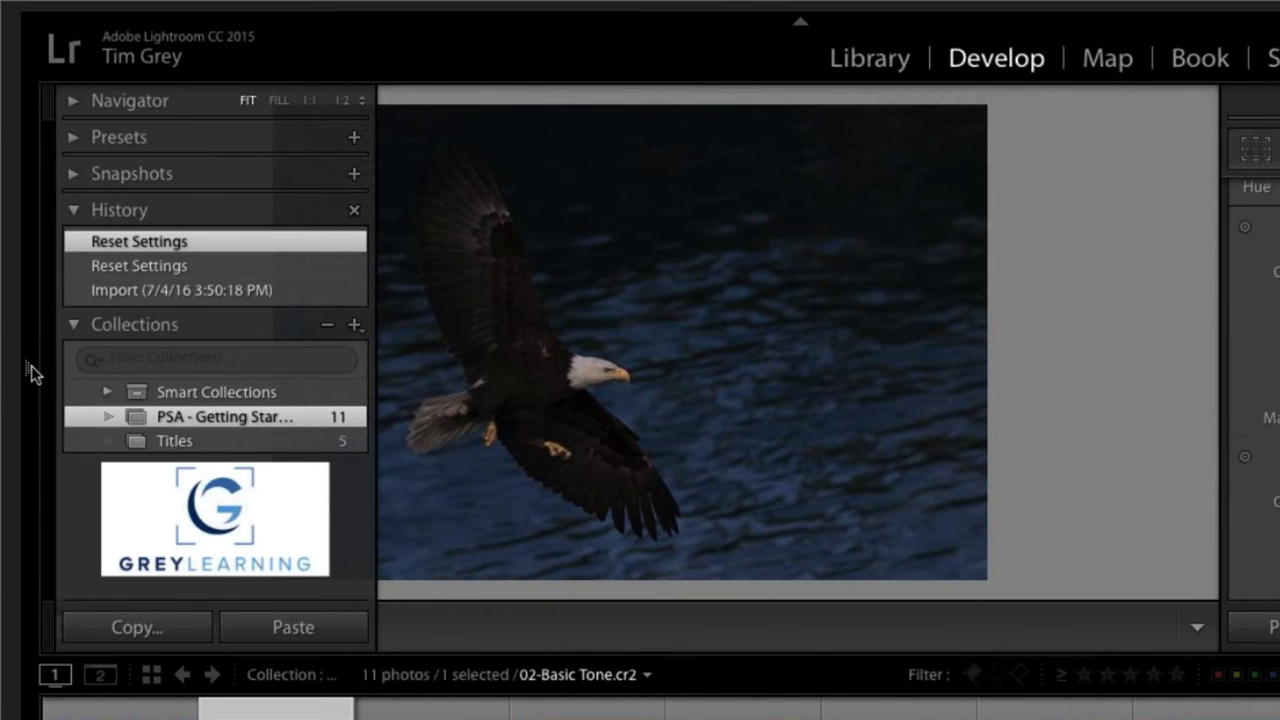
{"action": "scroll", "coordinate": [1265, 342], "scroll_direction": "up", "scroll_amount": 5}
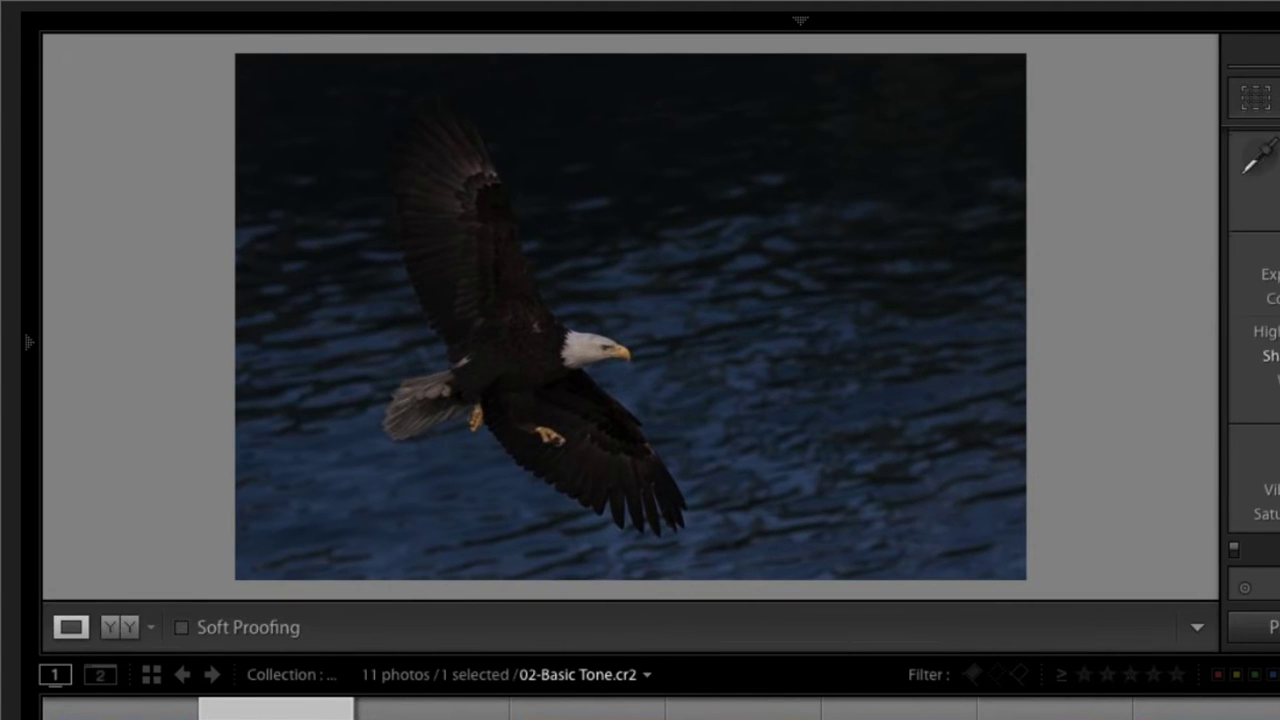
{"action": "scroll", "coordinate": [1255, 350], "scroll_direction": "up", "scroll_amount": 2}
{"action": "scroll", "coordinate": [1255, 350], "scroll_direction": "up", "scroll_amount": 1}
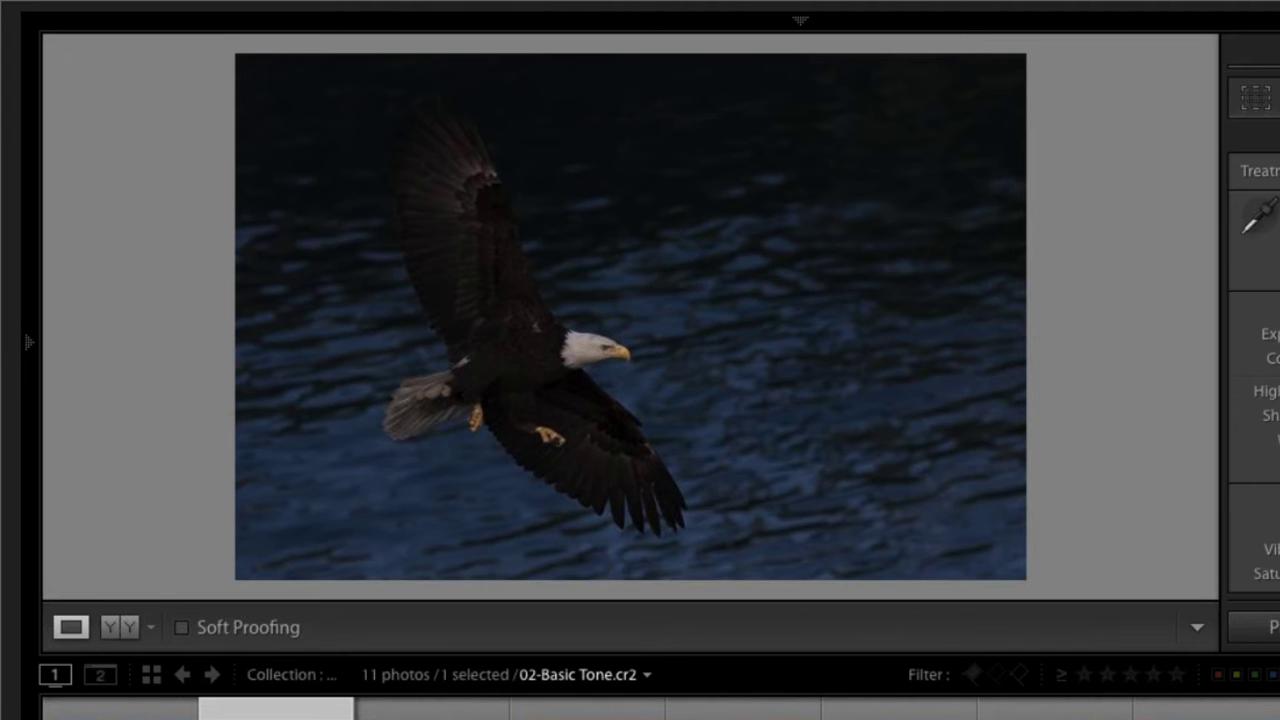
{"action": "scroll", "coordinate": [1254, 350], "scroll_direction": "down", "scroll_amount": 2}
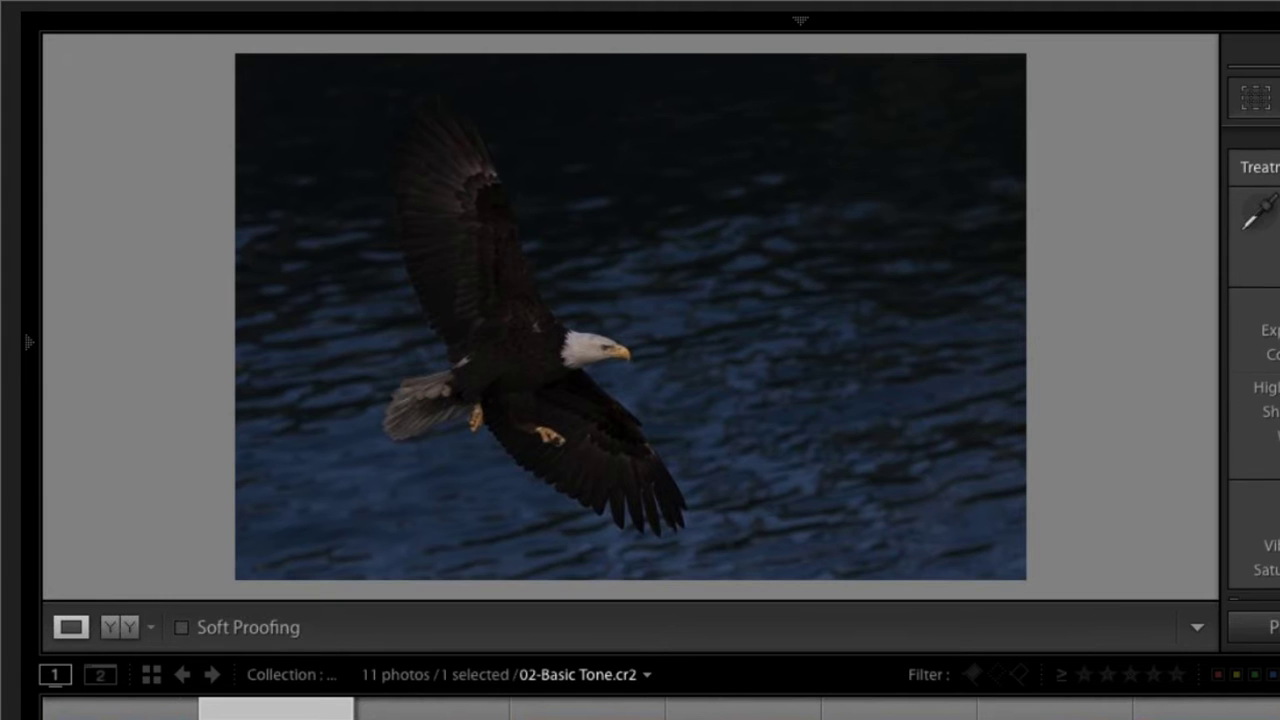
{"action": "scroll", "coordinate": [1254, 350], "scroll_direction": "down", "scroll_amount": 5}
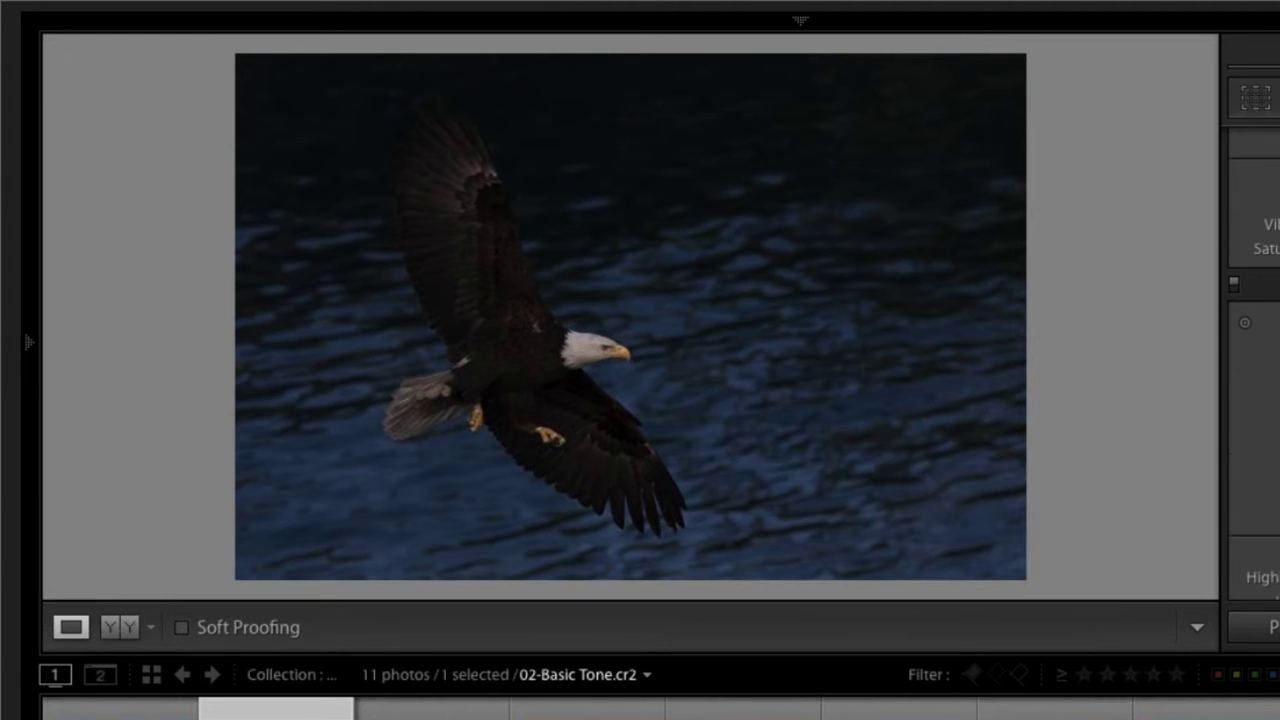
{"action": "scroll", "coordinate": [1254, 350], "scroll_direction": "down", "scroll_amount": 8}
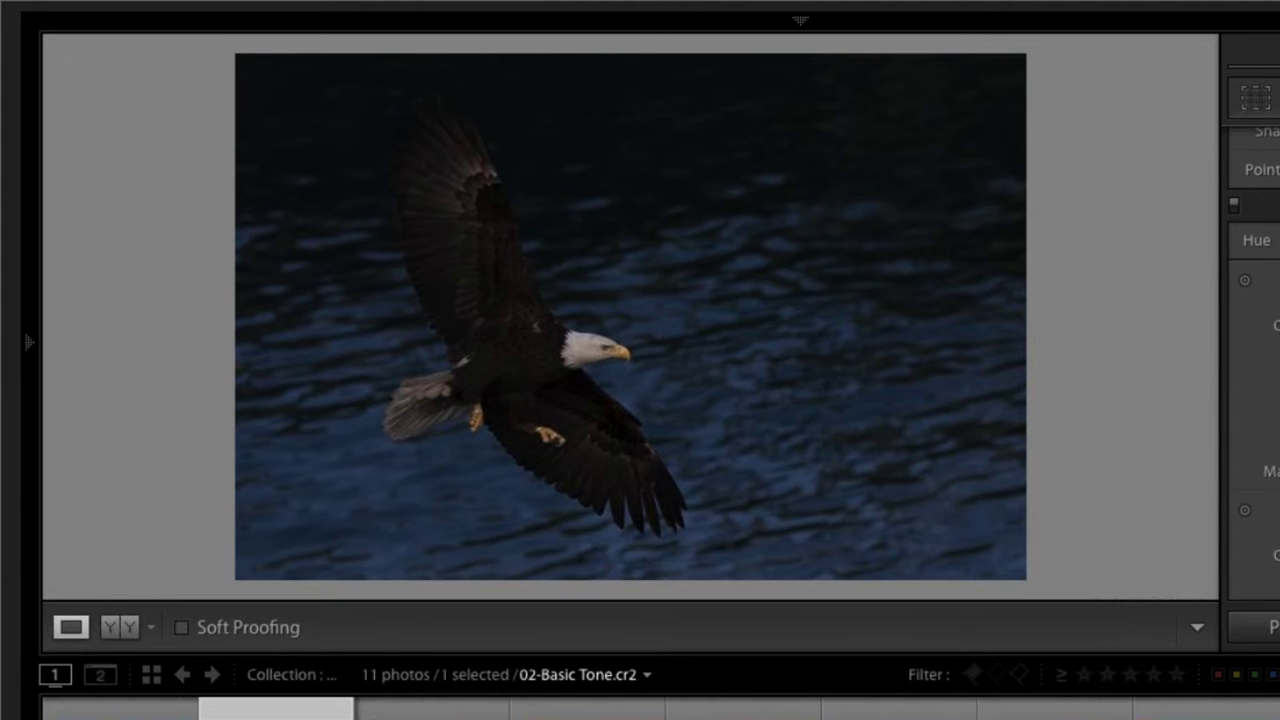
{"action": "scroll", "coordinate": [1254, 350], "scroll_direction": "down", "scroll_amount": 3}
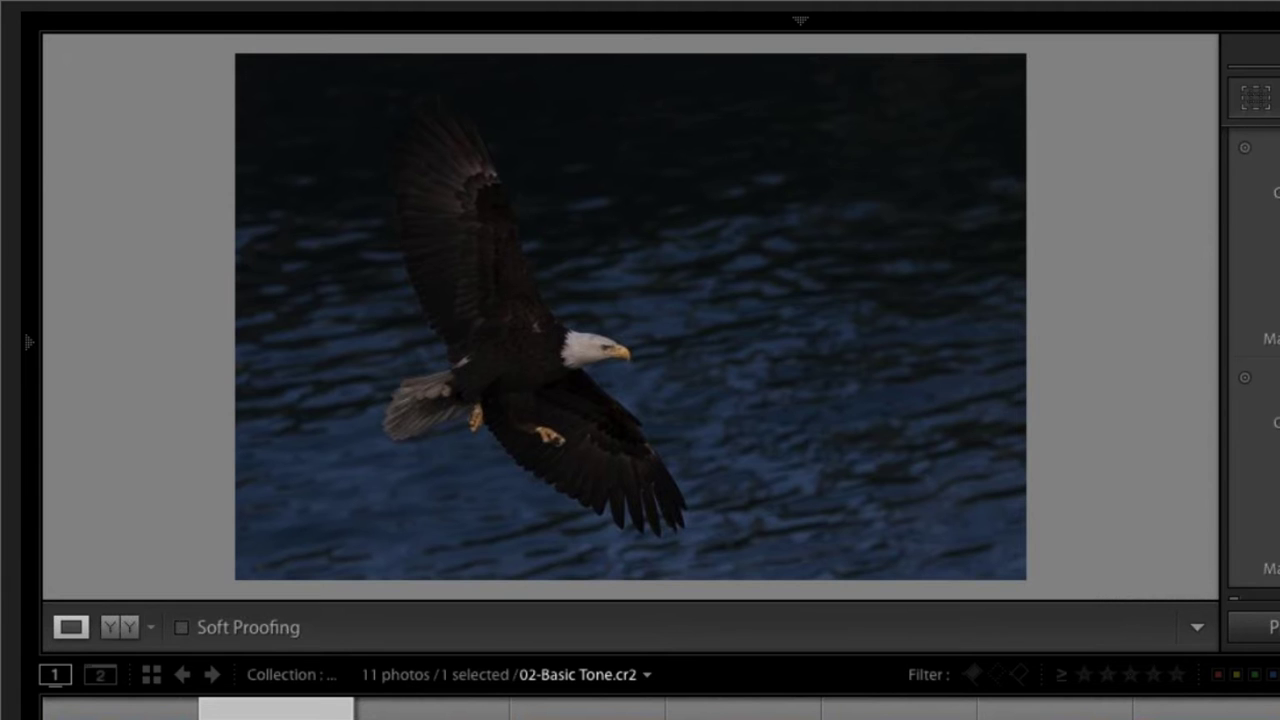
{"action": "scroll", "coordinate": [1254, 350], "scroll_direction": "down", "scroll_amount": 6}
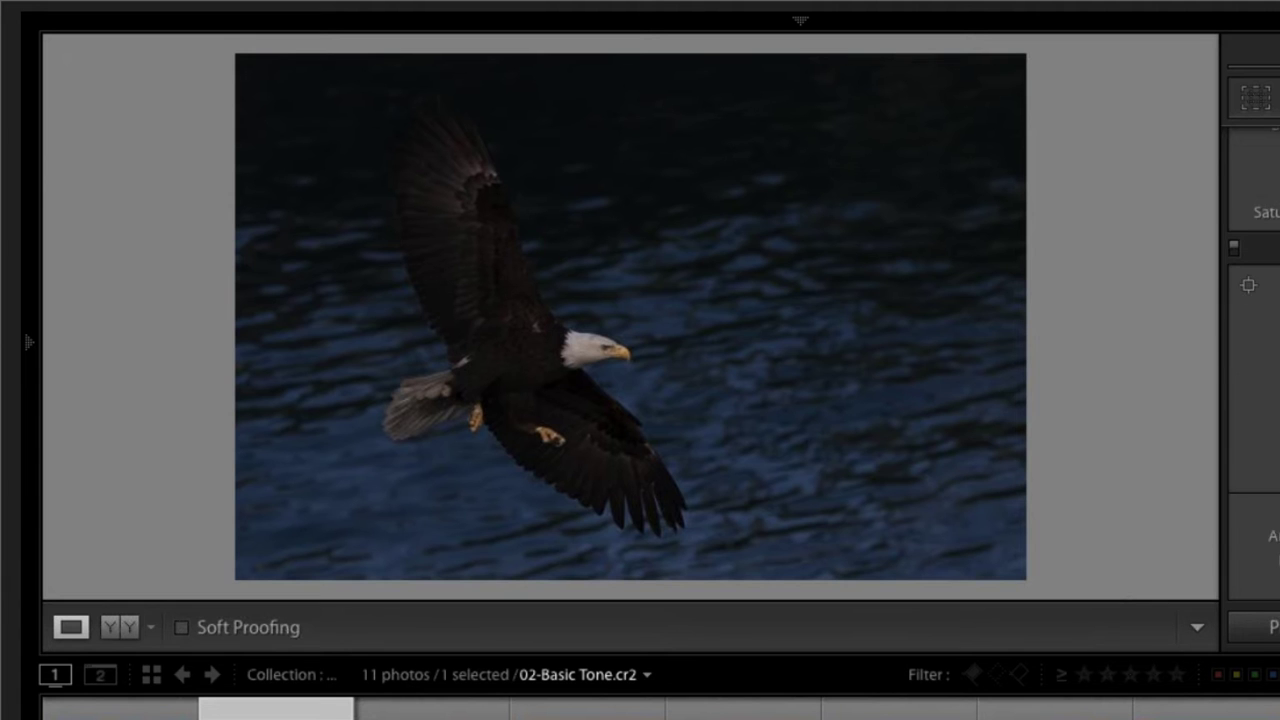
Show Lens Corrections (Ctrl+6), Detail (Ctrl+5) and Effects (Ctrl+7), browsing their settings
{"action": "key", "text": "ctrl+6"}
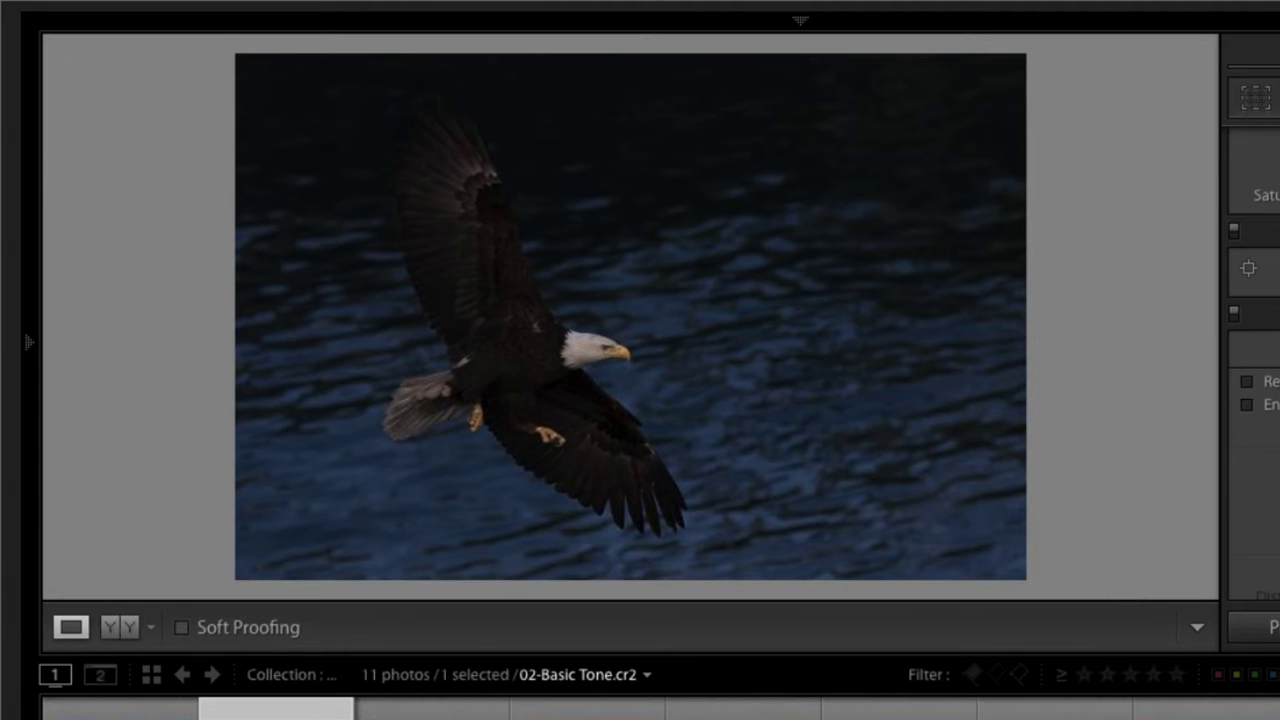
{"action": "key", "text": "ctrl+5"}
{"action": "key", "text": "ctrl+7"}
{"action": "scroll", "coordinate": [1254, 350], "scroll_direction": "down", "scroll_amount": 2}
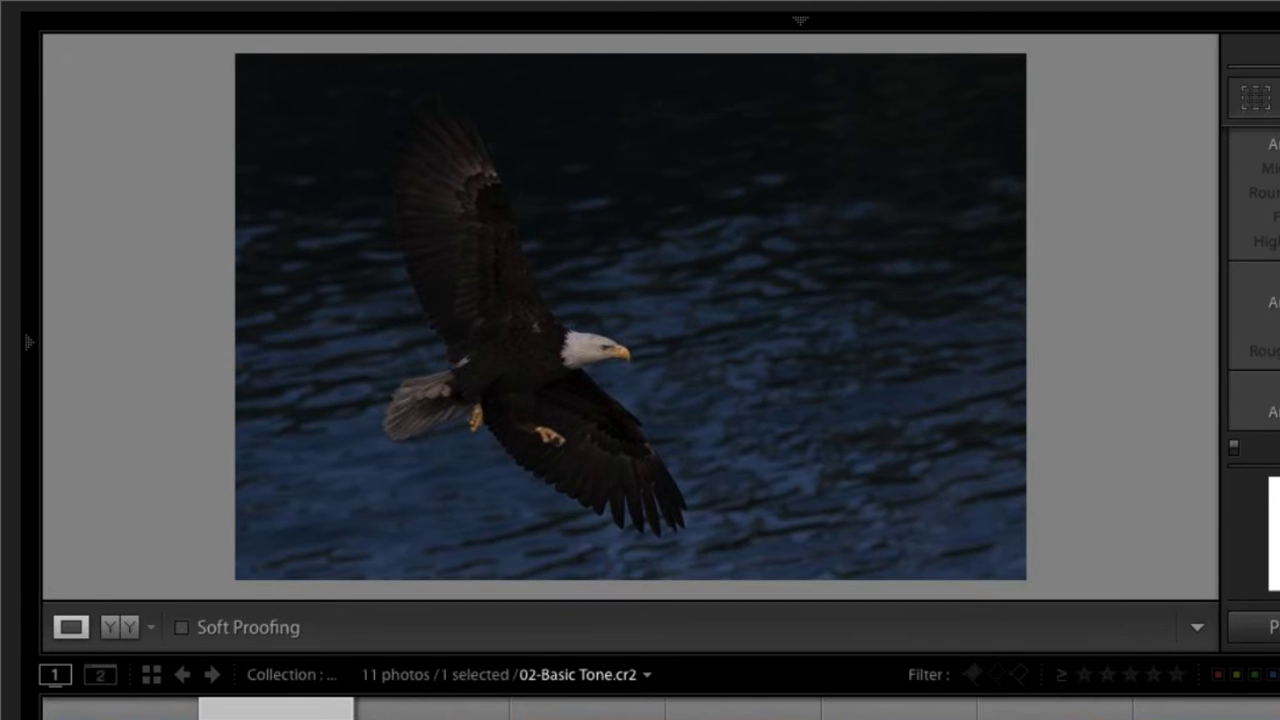
{"action": "scroll", "coordinate": [1254, 400], "scroll_direction": "down", "scroll_amount": 2}
{"action": "scroll", "coordinate": [1254, 400], "scroll_direction": "up", "scroll_amount": 2}
{"action": "scroll", "coordinate": [1254, 350], "scroll_direction": "down", "scroll_amount": 5}
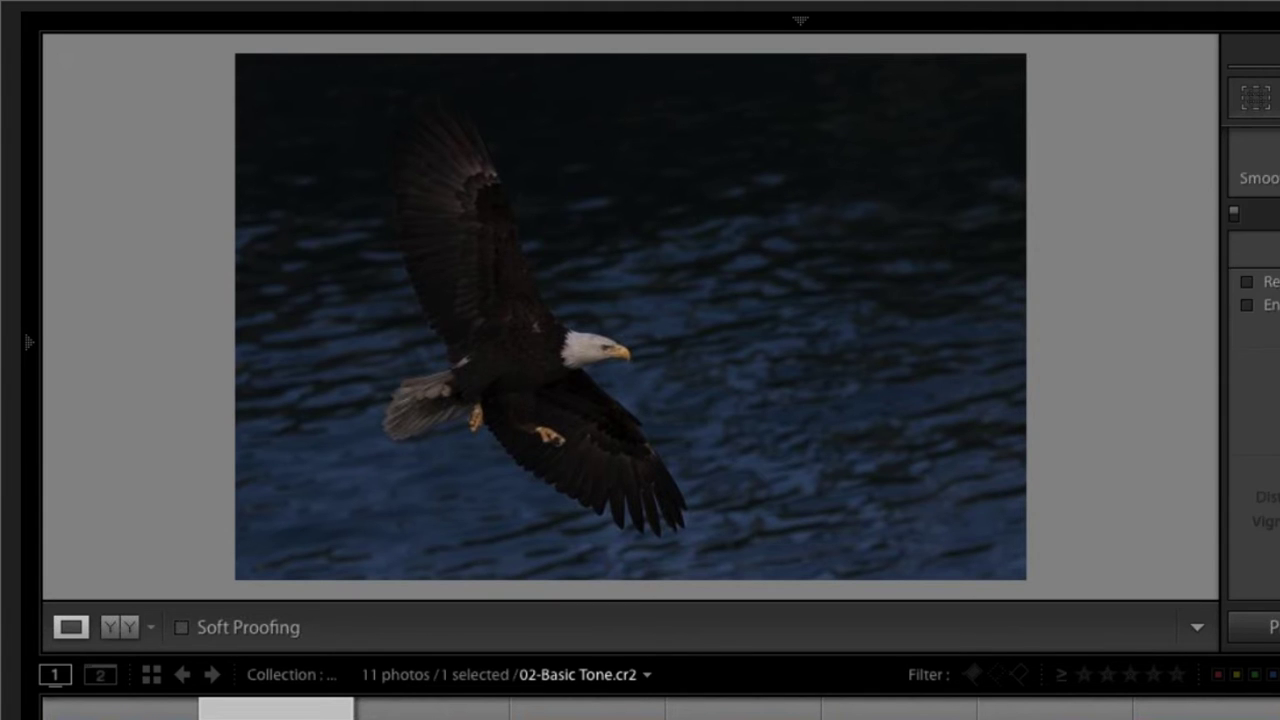
{"action": "scroll", "coordinate": [1254, 350], "scroll_direction": "up", "scroll_amount": 6}
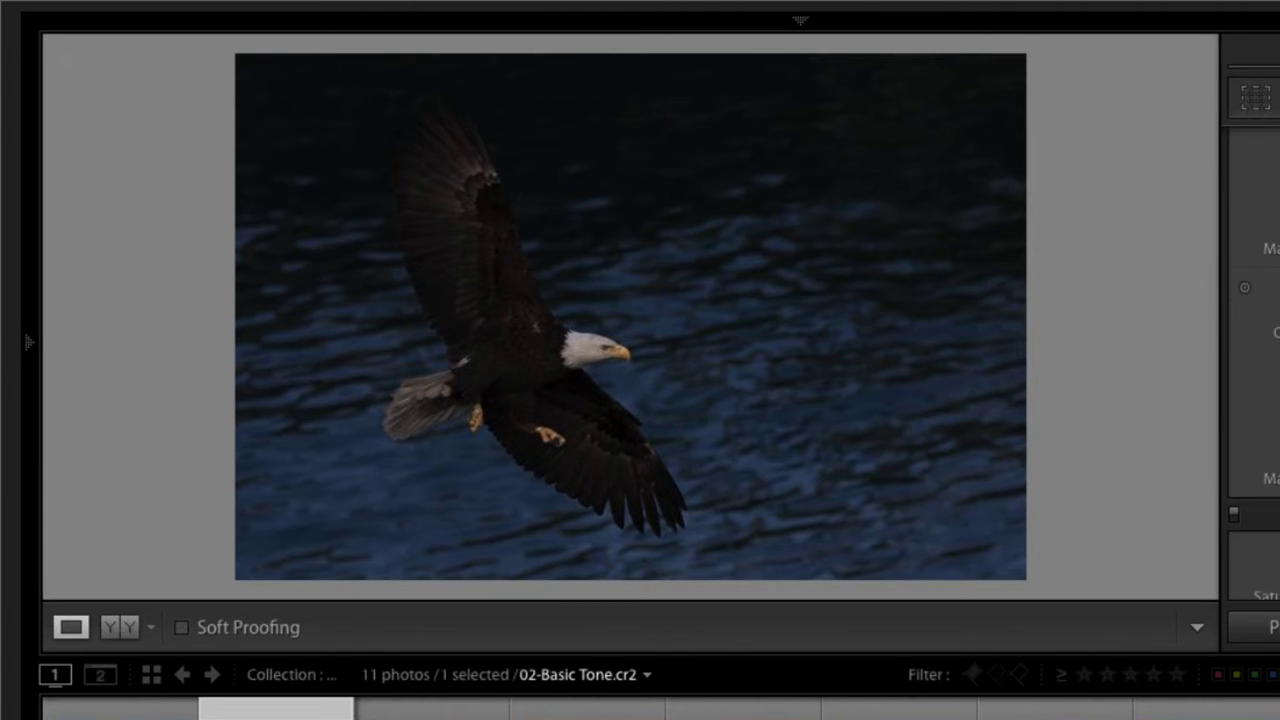
{"action": "scroll", "coordinate": [1254, 350], "scroll_direction": "up", "scroll_amount": 4}
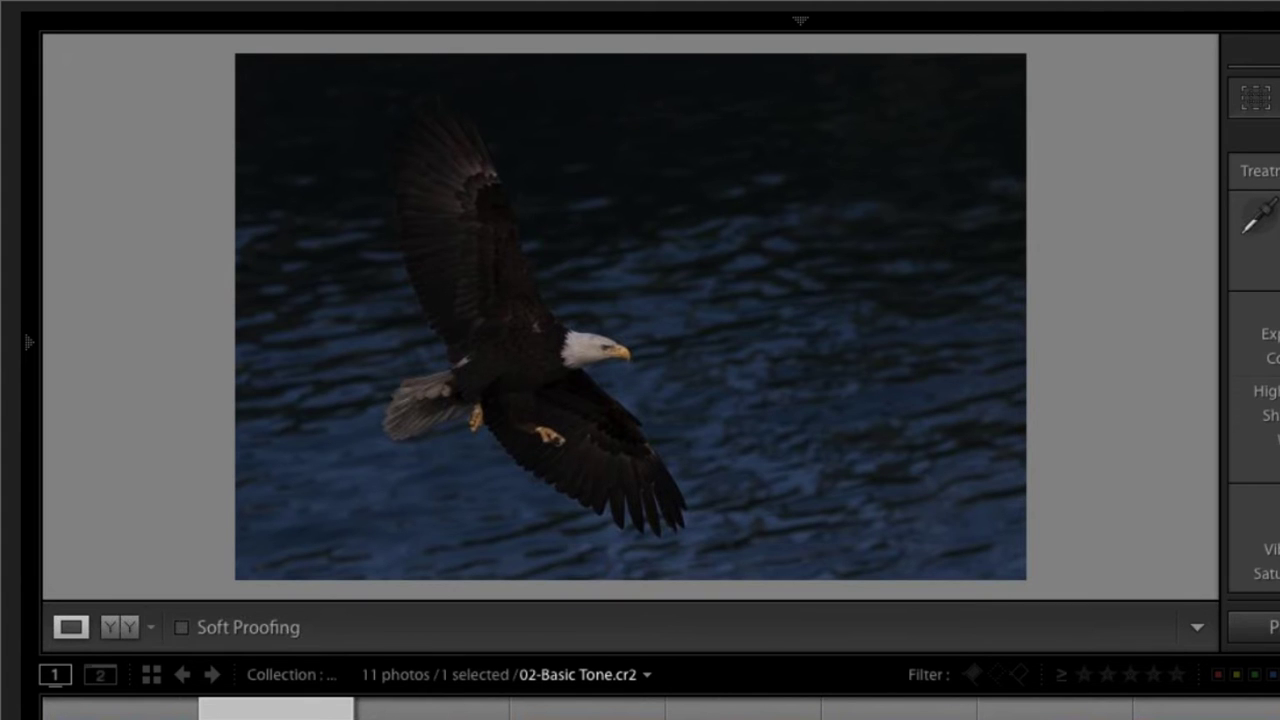
{"action": "scroll", "coordinate": [1254, 350], "scroll_direction": "down", "scroll_amount": 4}
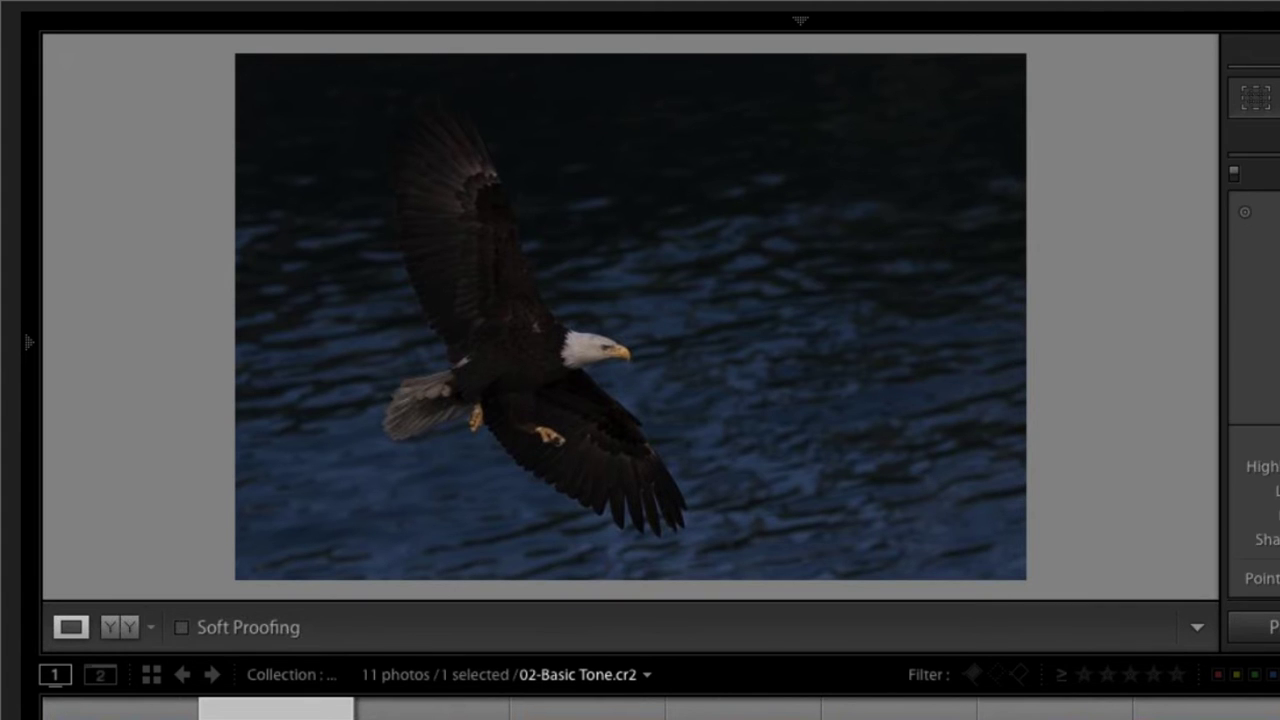
{"action": "scroll", "coordinate": [1254, 350], "scroll_direction": "up", "scroll_amount": 4}
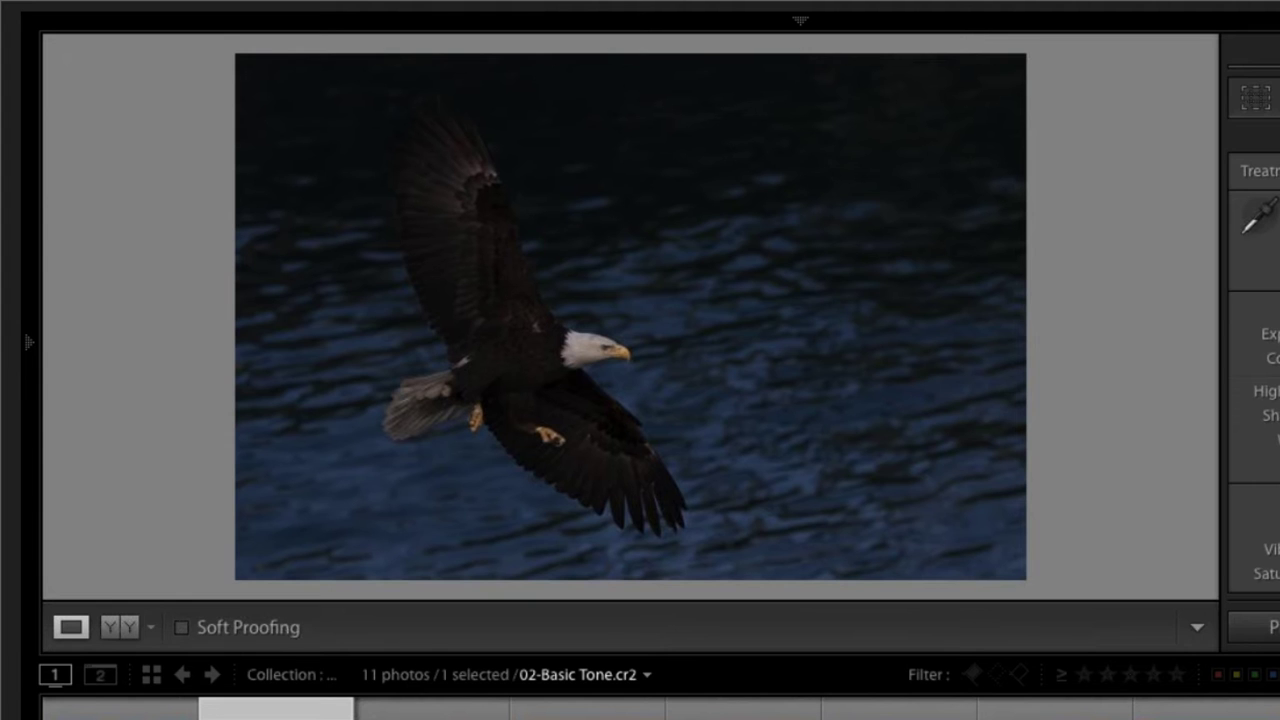
{"action": "scroll", "coordinate": [1252, 360], "scroll_direction": "down", "scroll_amount": 1}
{"action": "scroll", "coordinate": [1252, 360], "scroll_direction": "down", "scroll_amount": 6}
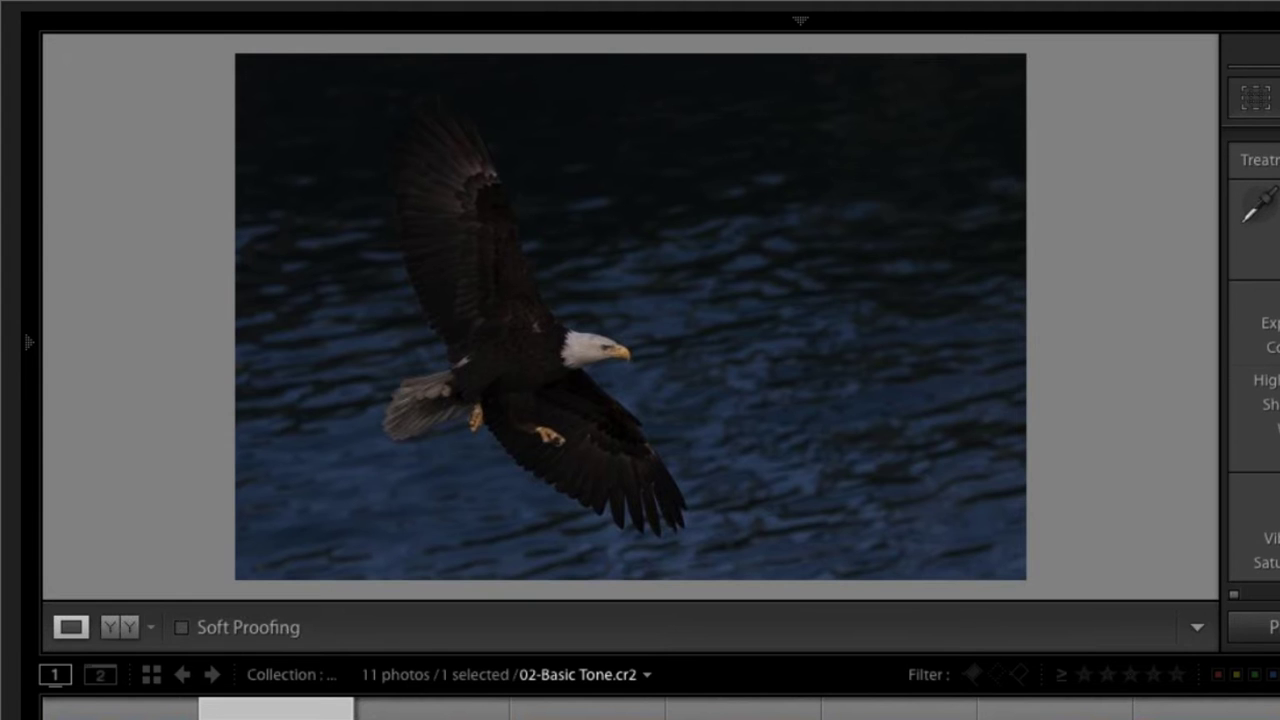
{"action": "scroll", "coordinate": [1274, 590], "scroll_direction": "down", "scroll_amount": 2}
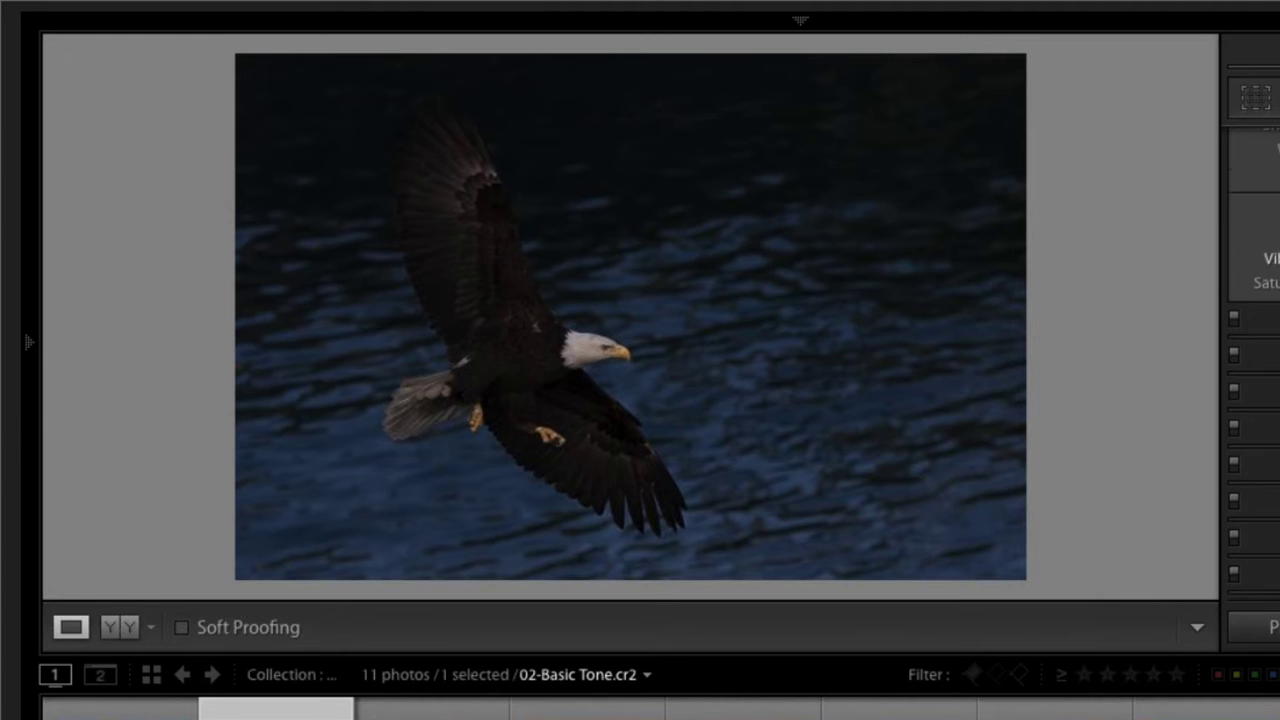
{"action": "scroll", "coordinate": [1274, 590], "scroll_direction": "down", "scroll_amount": 2}
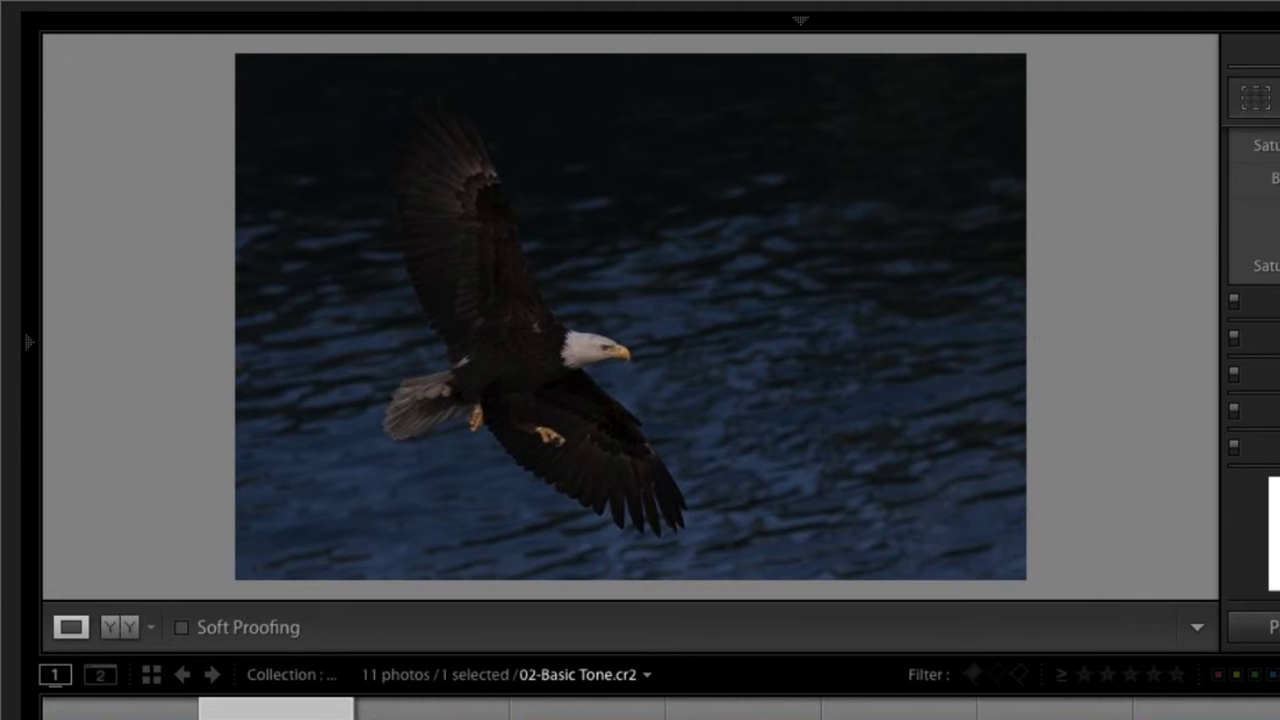
{"action": "scroll", "coordinate": [1252, 360], "scroll_direction": "up", "scroll_amount": 4}
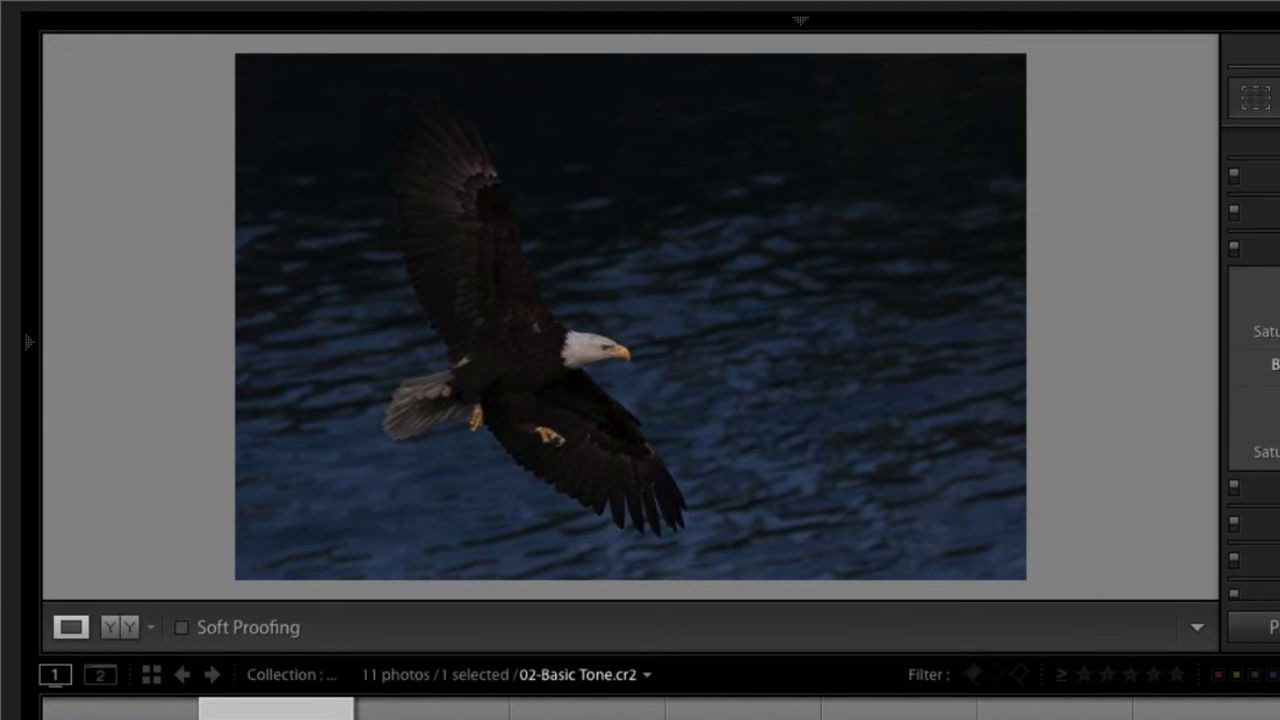
{"action": "scroll", "coordinate": [1262, 362], "scroll_direction": "down", "scroll_amount": 1}
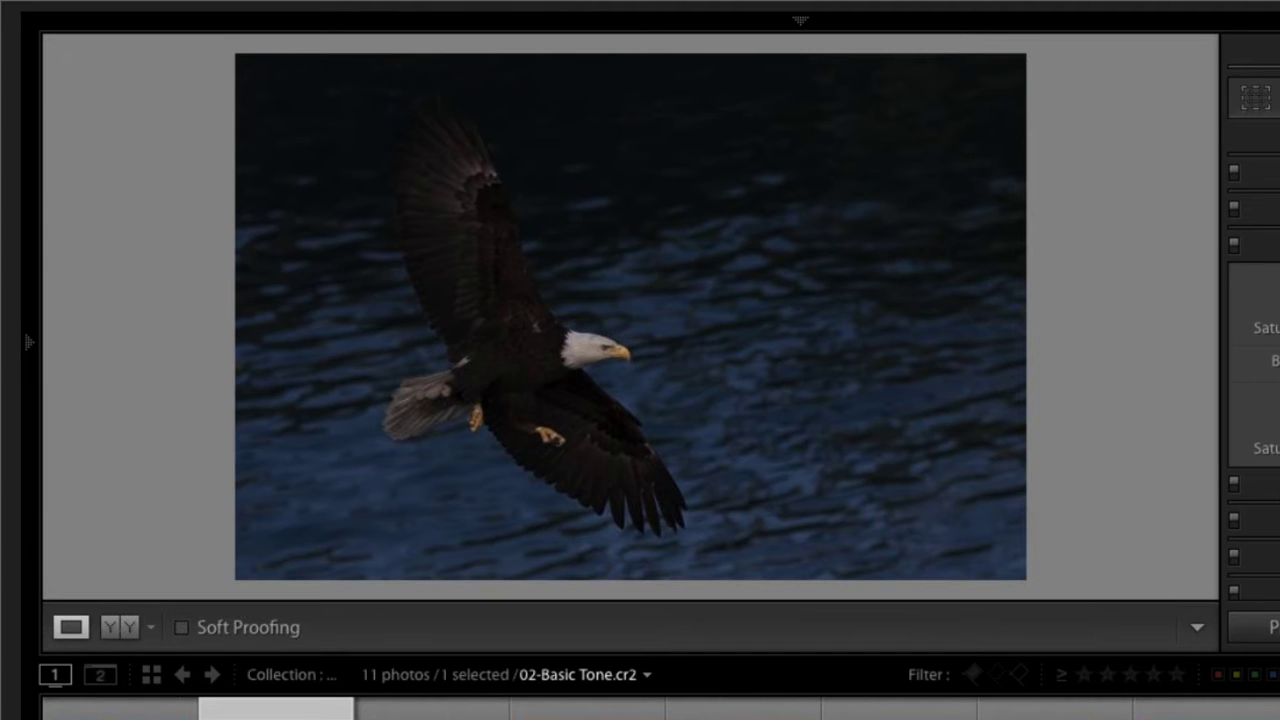
Switch to the Basic panel, then Tone Curve, then back to Basic
{"action": "key", "text": "ctrl+1"}
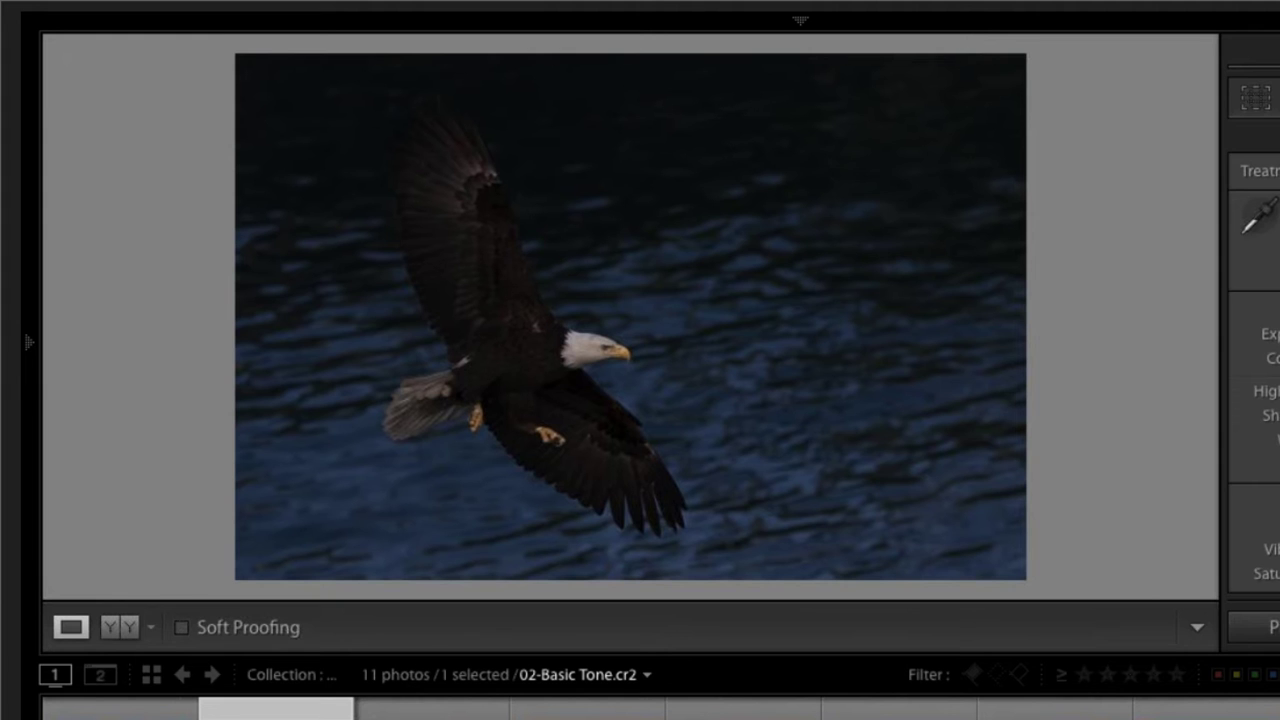
{"action": "key", "text": "ctrl+2"}
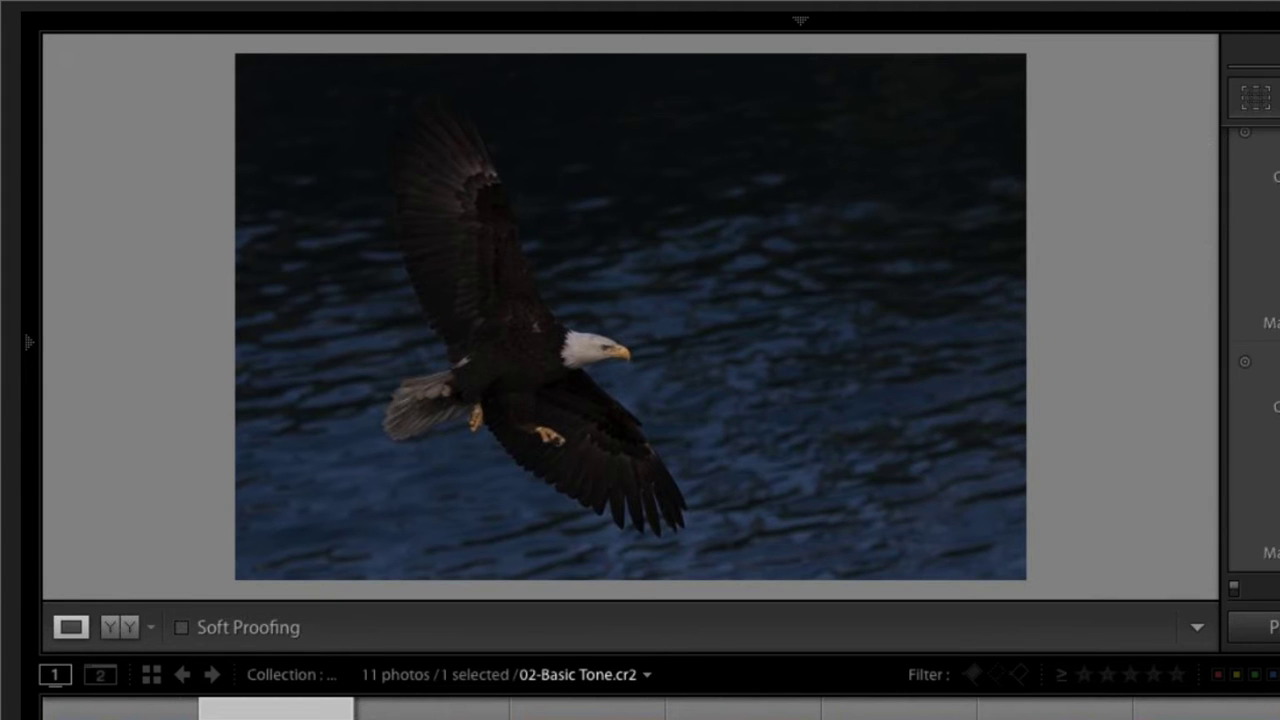
{"action": "key", "text": "ctrl+1"}
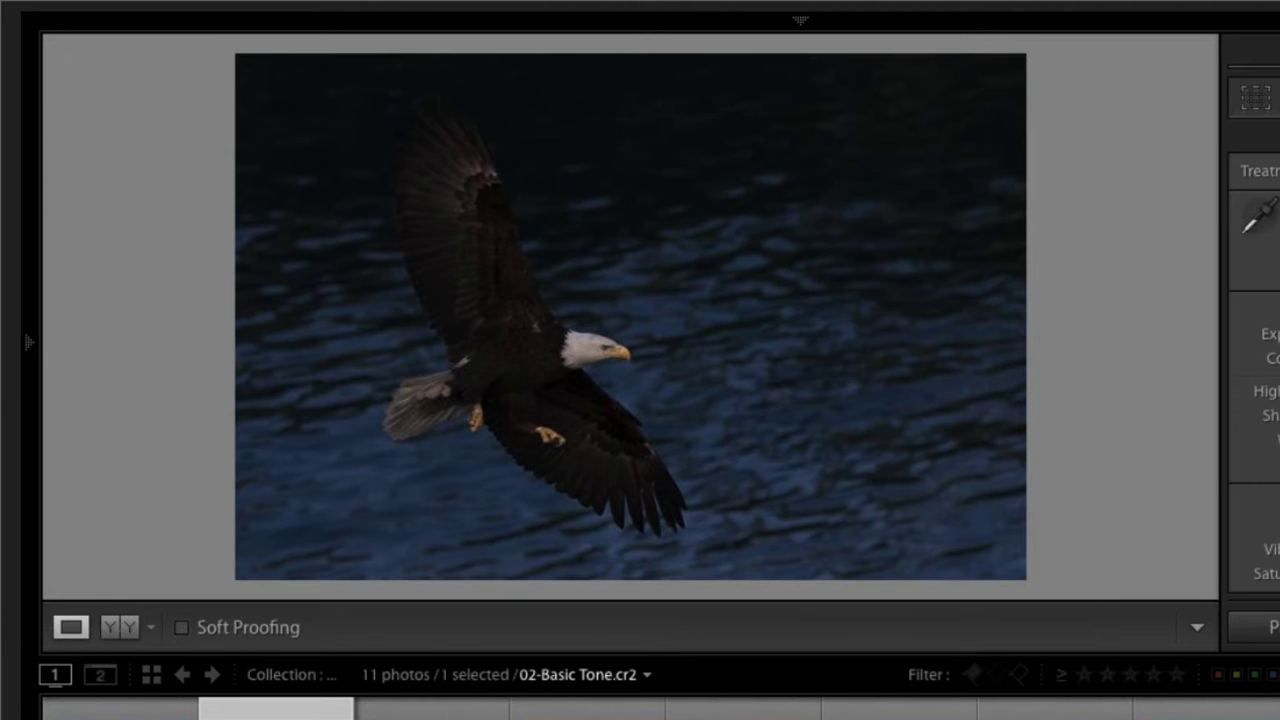
{"action": "scroll", "coordinate": [1250, 370], "scroll_direction": "down", "scroll_amount": 1}
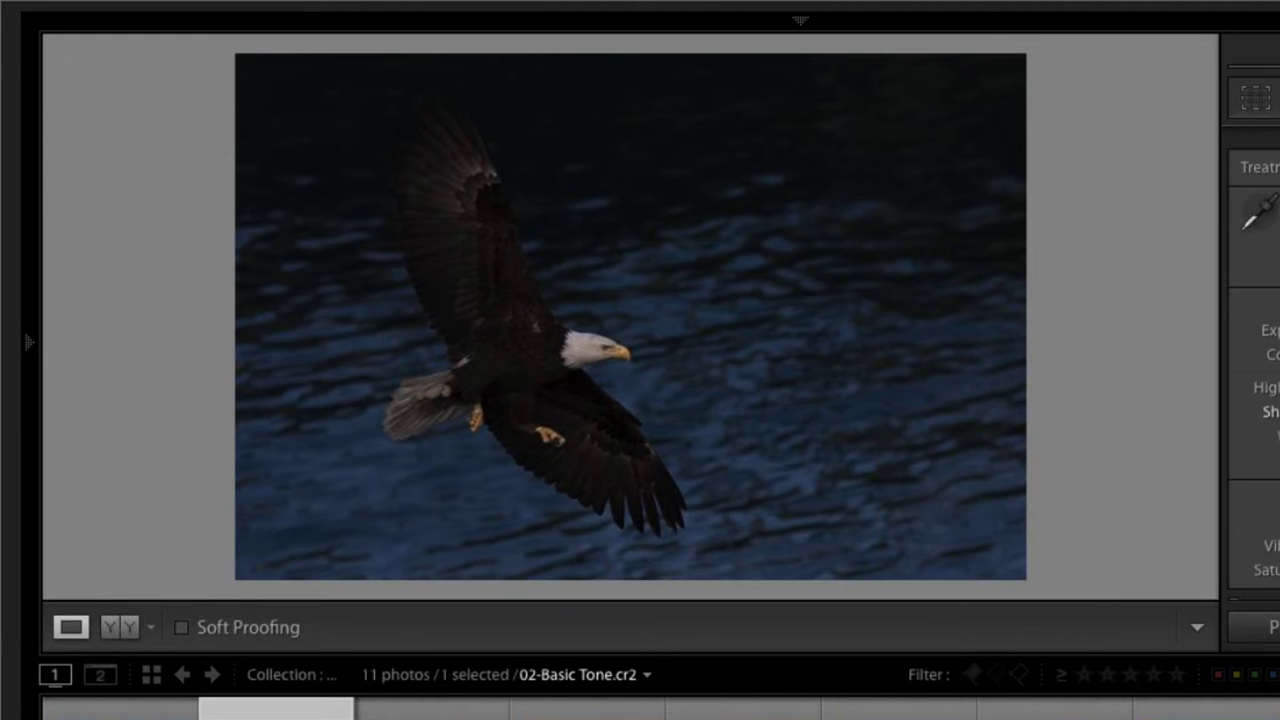
{"action": "scroll", "coordinate": [1250, 370], "scroll_direction": "down", "scroll_amount": 2}
{"action": "scroll", "coordinate": [1250, 370], "scroll_direction": "down", "scroll_amount": 5}
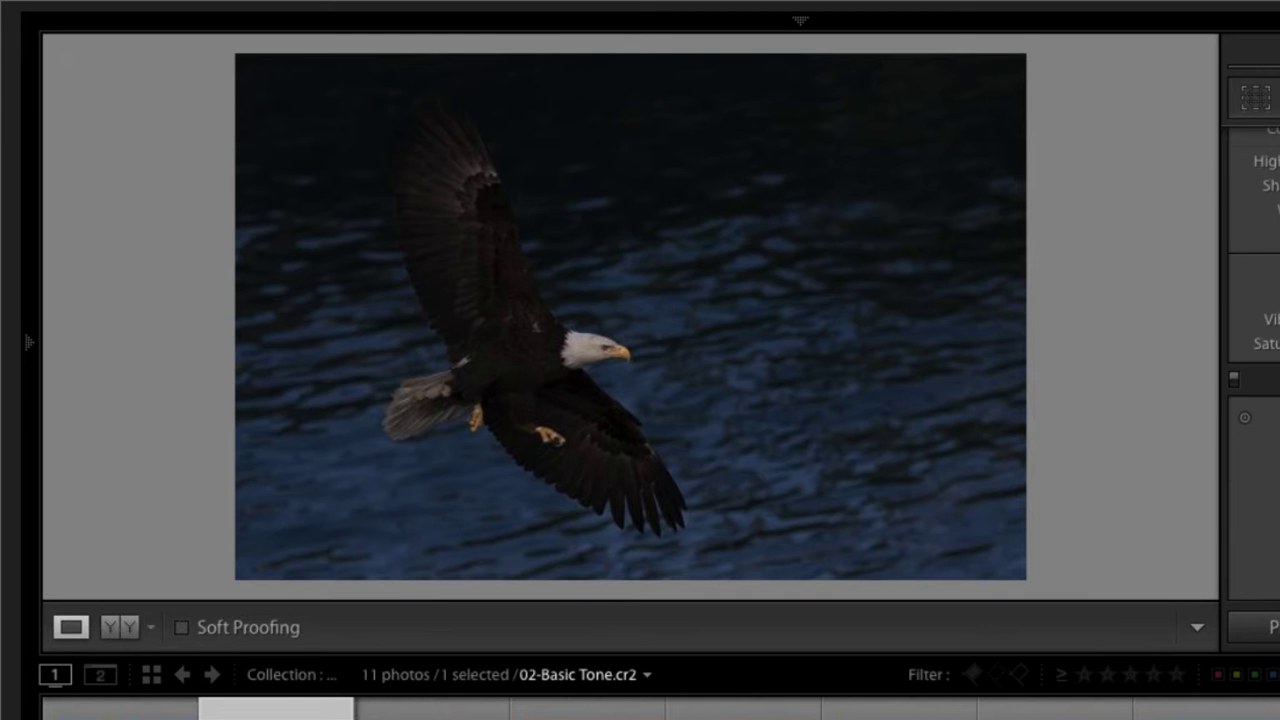
{"action": "scroll", "coordinate": [1250, 370], "scroll_direction": "down", "scroll_amount": 4}
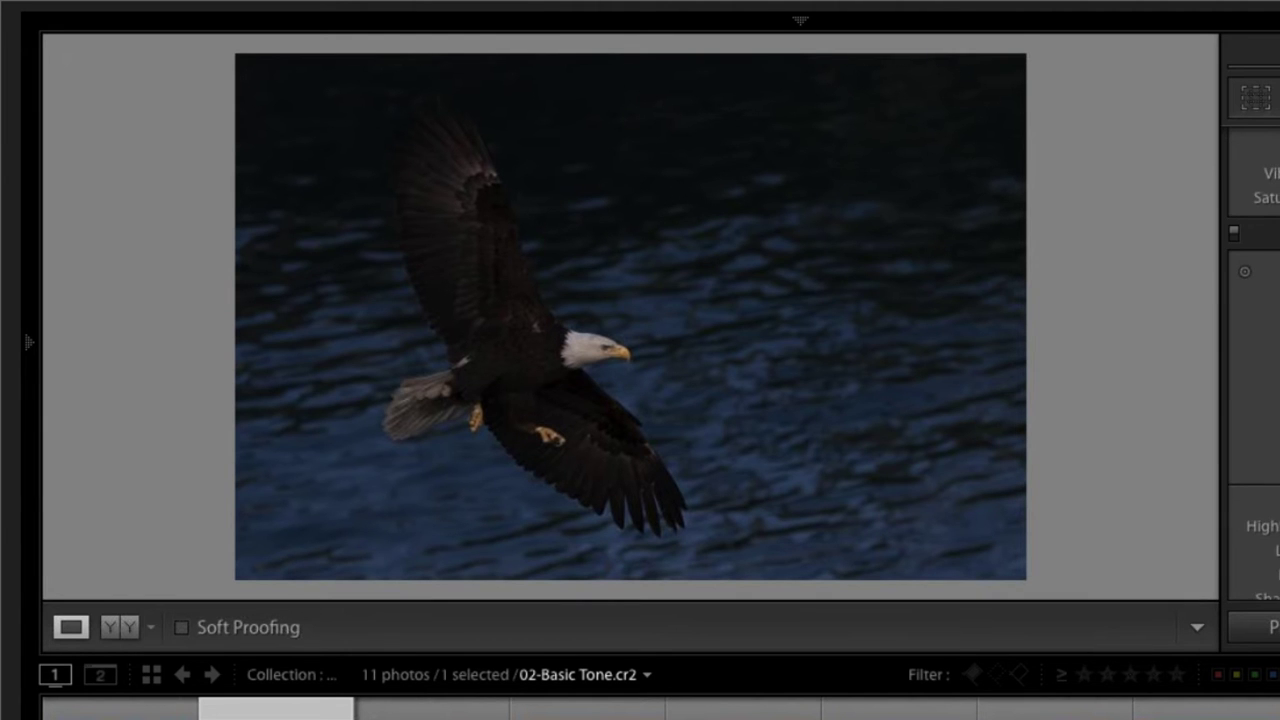
{"action": "scroll", "coordinate": [1250, 370], "scroll_direction": "up", "scroll_amount": 8}
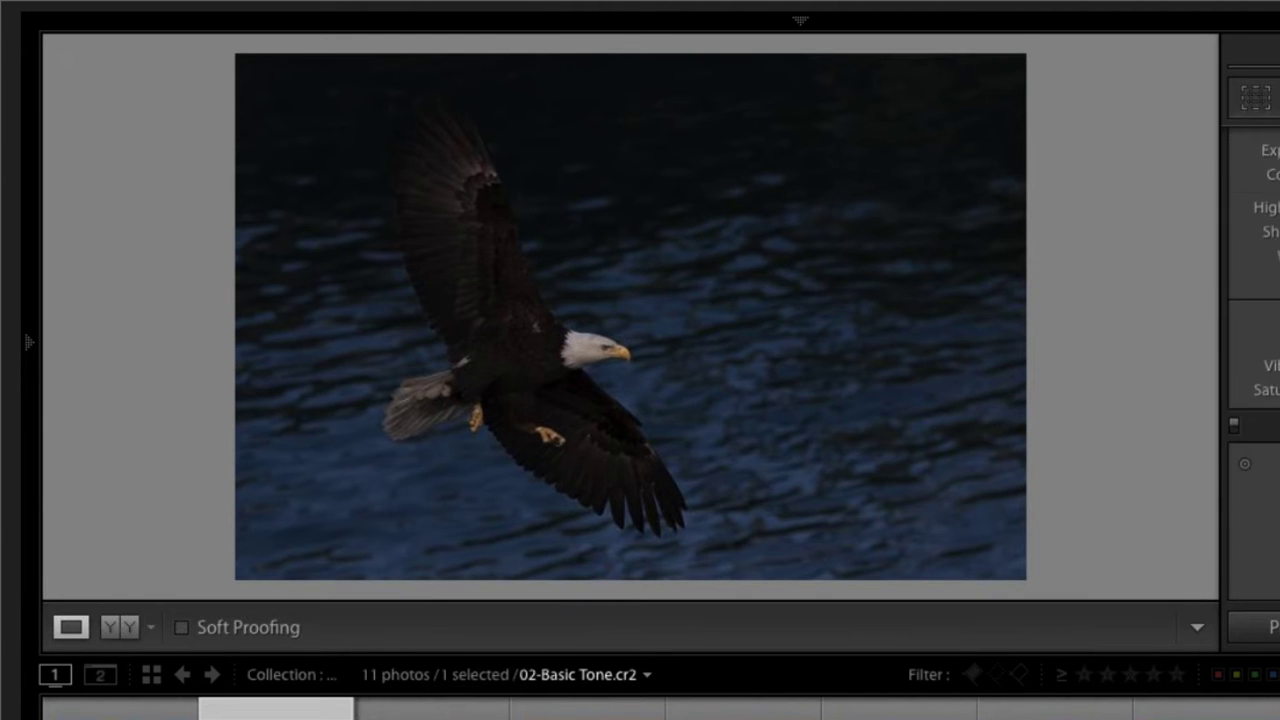
{"action": "scroll", "coordinate": [1250, 370], "scroll_direction": "up", "scroll_amount": 1}
{"action": "scroll", "coordinate": [1250, 370], "scroll_direction": "down", "scroll_amount": 10}
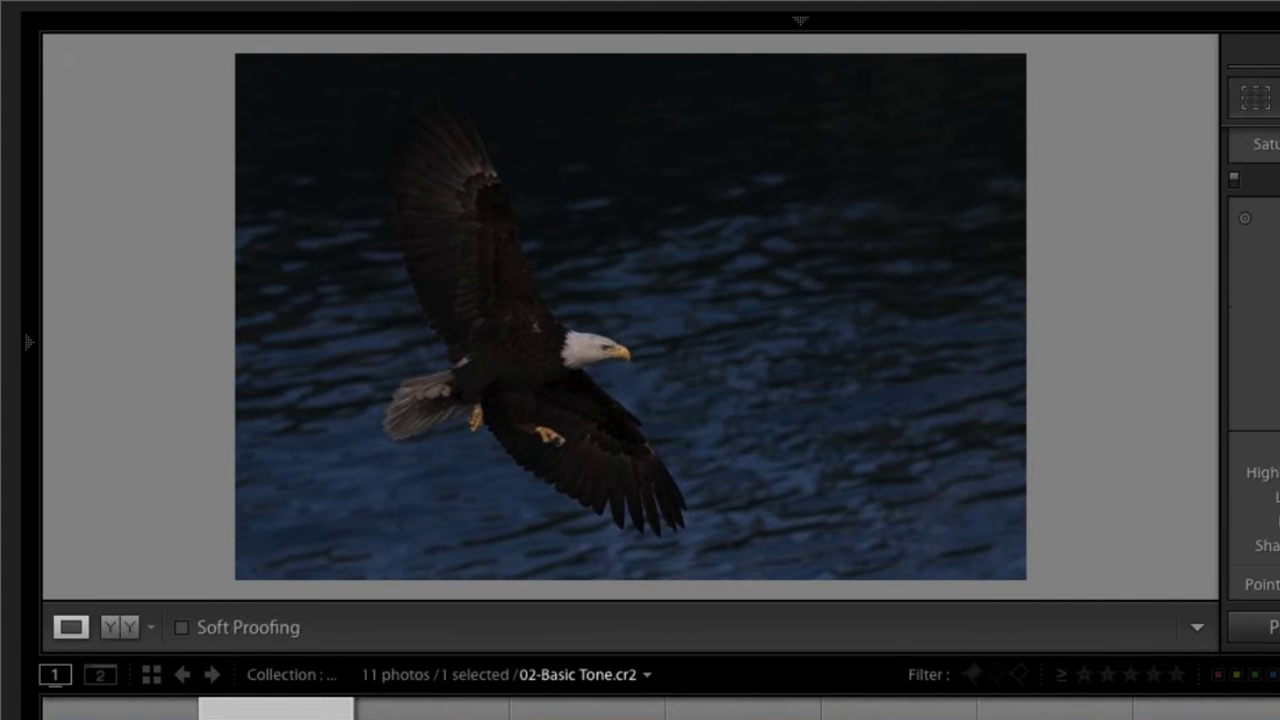
{"action": "scroll", "coordinate": [1250, 370], "scroll_direction": "down", "scroll_amount": 5}
{"action": "scroll", "coordinate": [1250, 370], "scroll_direction": "down", "scroll_amount": 2}
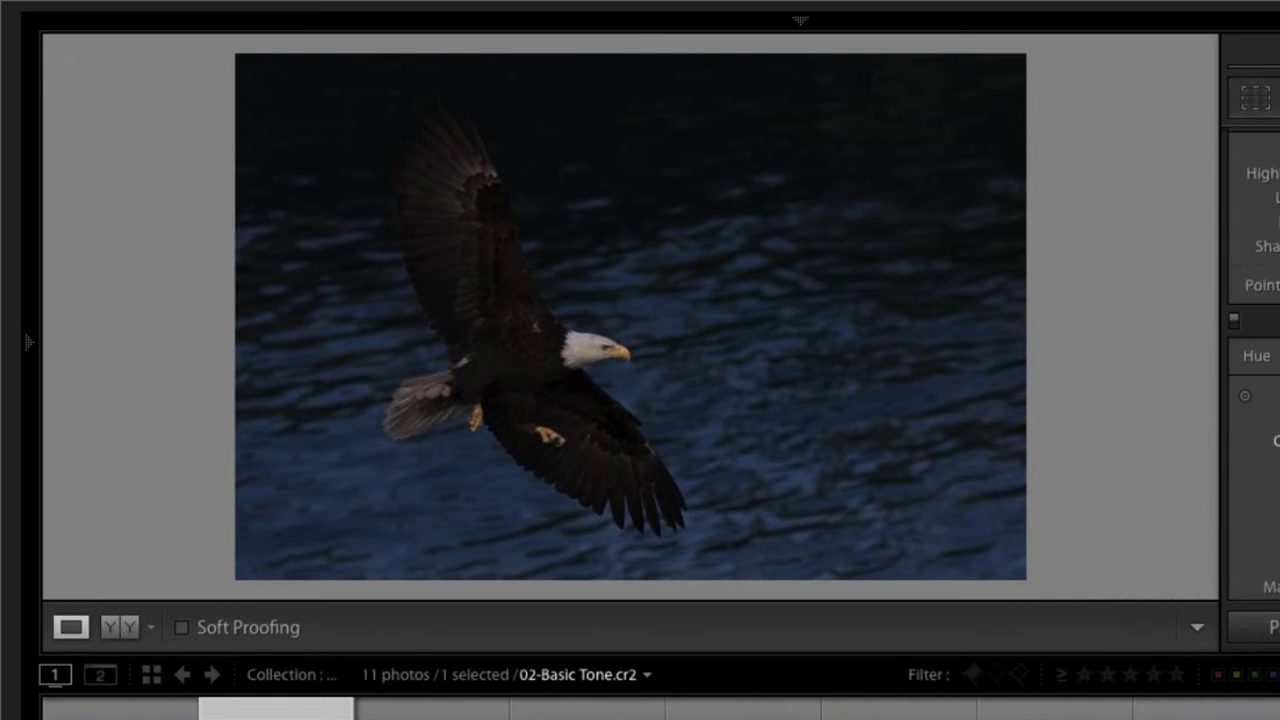
{"action": "scroll", "coordinate": [1250, 370], "scroll_direction": "down", "scroll_amount": 8}
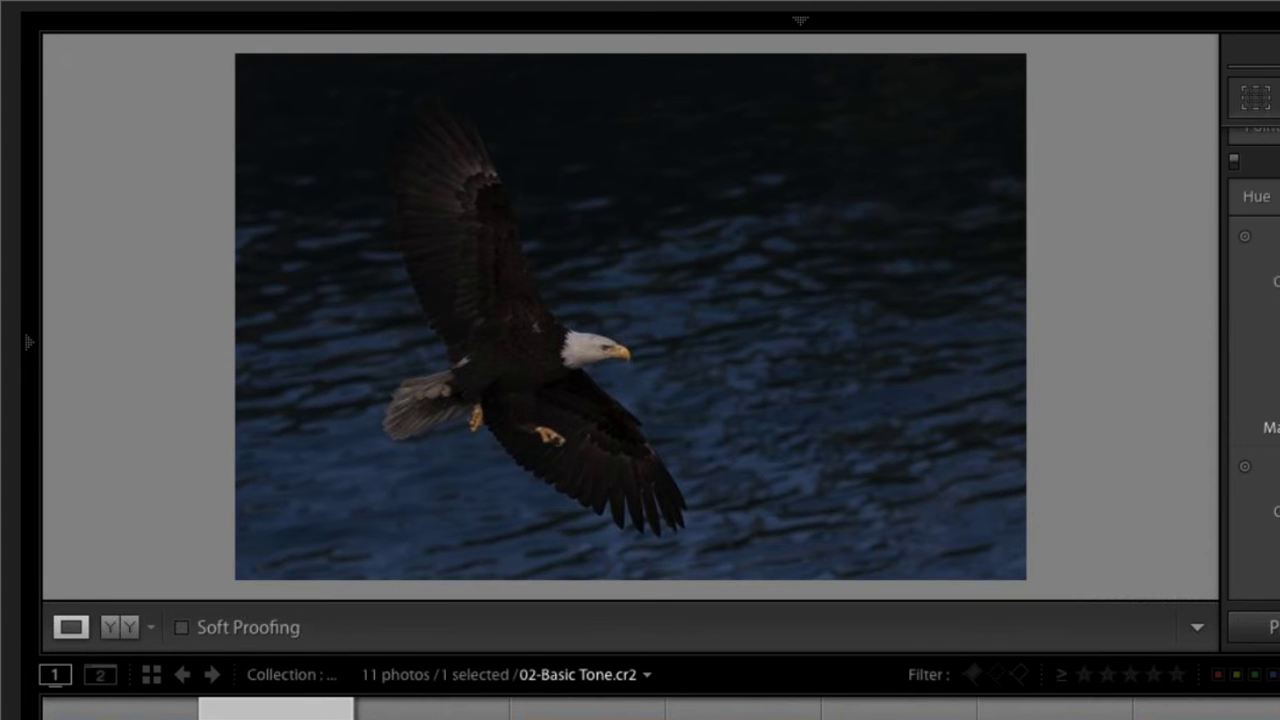
{"action": "scroll", "coordinate": [1250, 370], "scroll_direction": "down", "scroll_amount": 1}
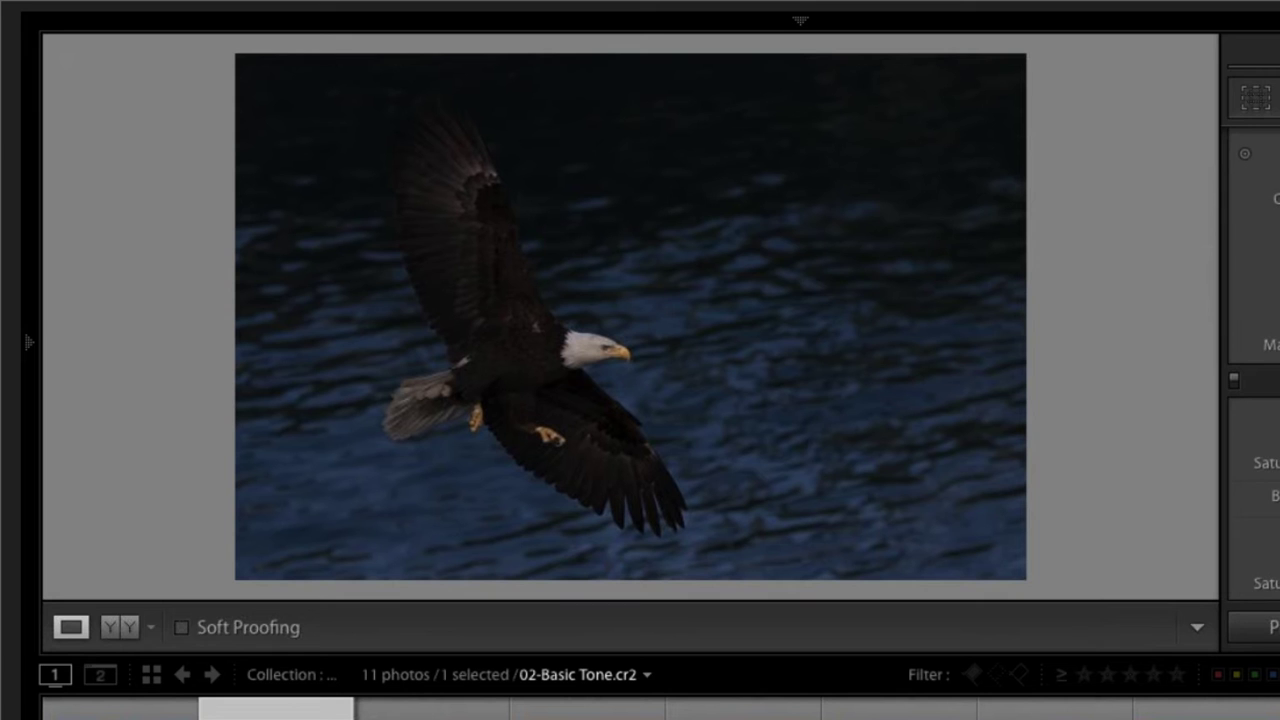
{"action": "scroll", "coordinate": [1250, 370], "scroll_direction": "down", "scroll_amount": 2}
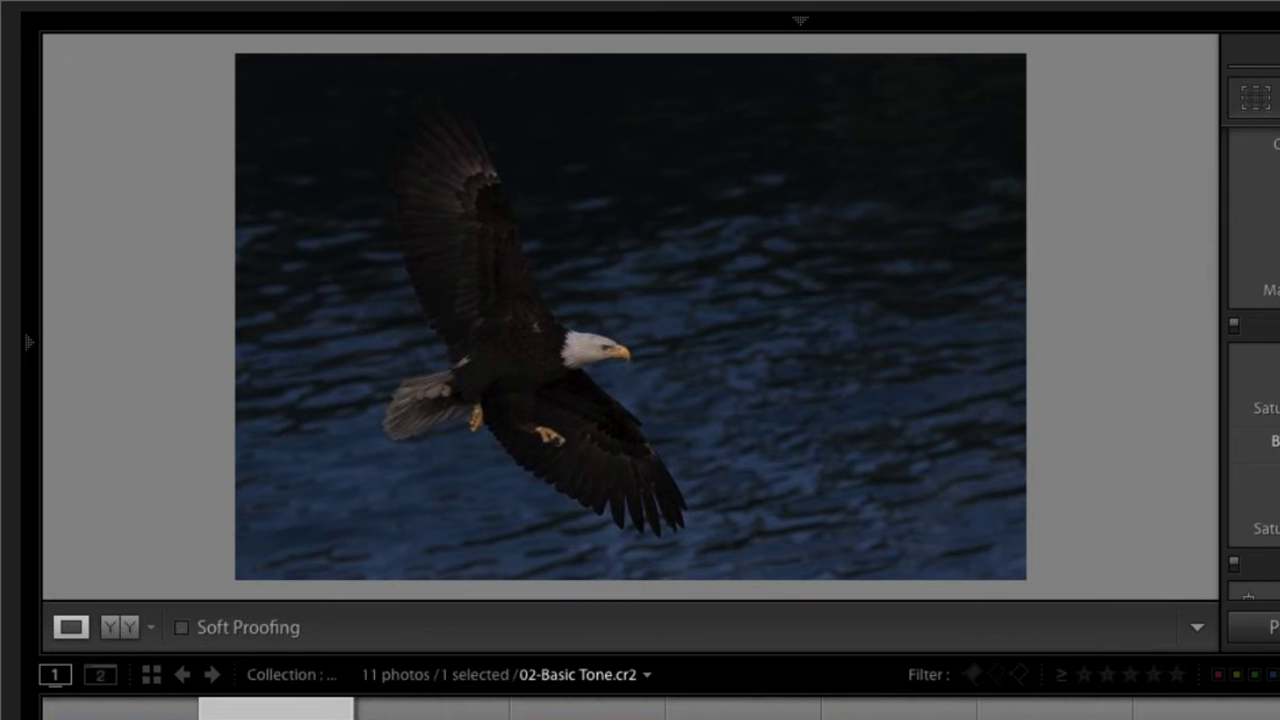
{"action": "scroll", "coordinate": [1250, 370], "scroll_direction": "down", "scroll_amount": 3}
{"action": "scroll", "coordinate": [1250, 370], "scroll_direction": "down", "scroll_amount": 5}
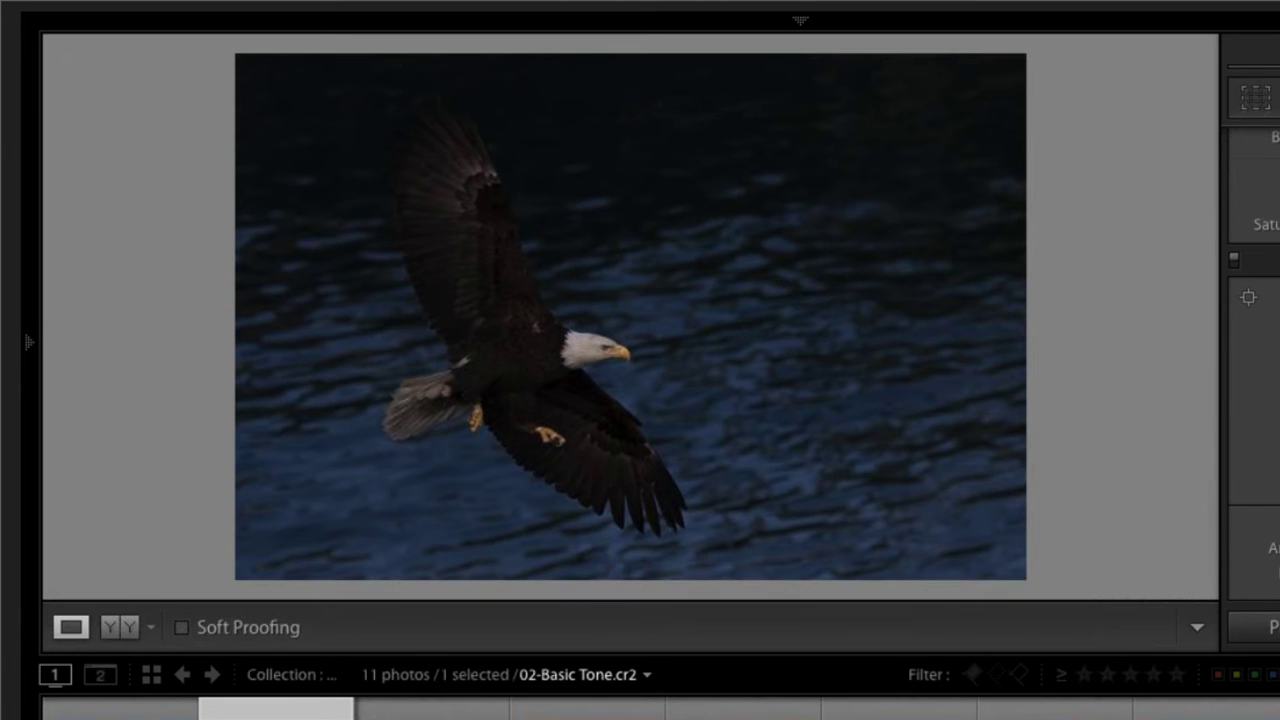
{"action": "scroll", "coordinate": [1250, 370], "scroll_direction": "down", "scroll_amount": 6}
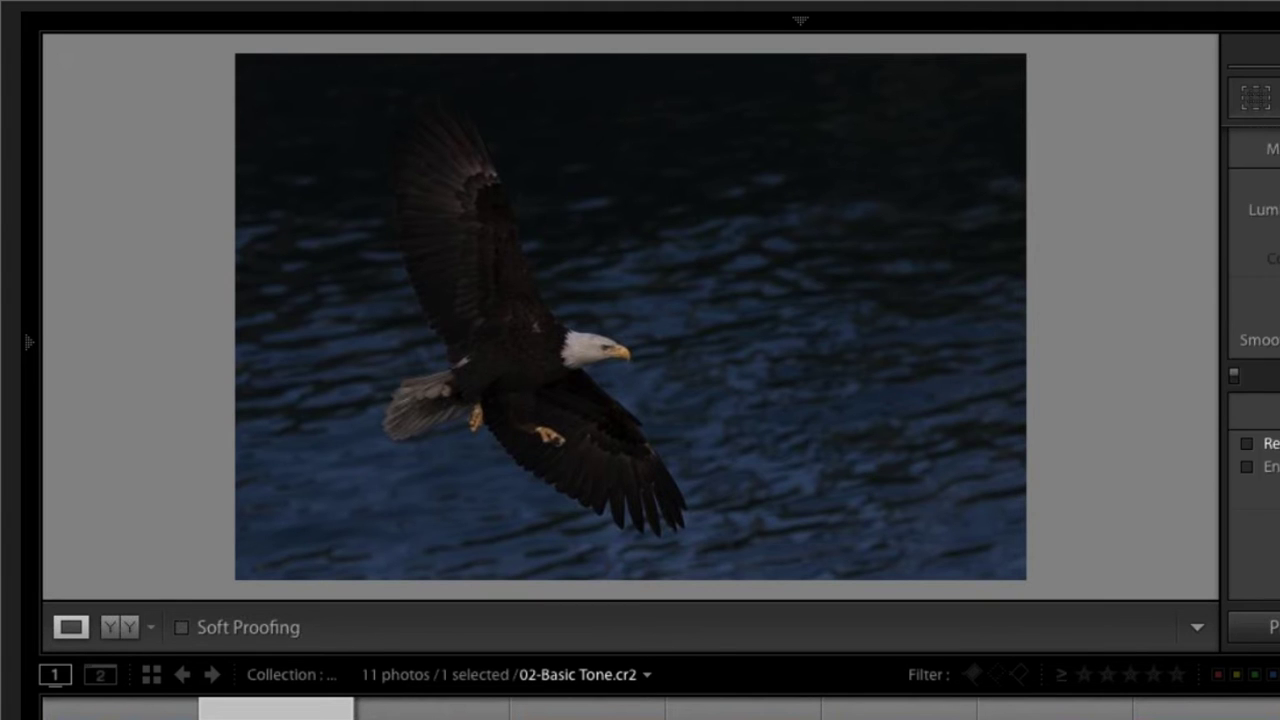
{"action": "scroll", "coordinate": [1250, 370], "scroll_direction": "down", "scroll_amount": 1}
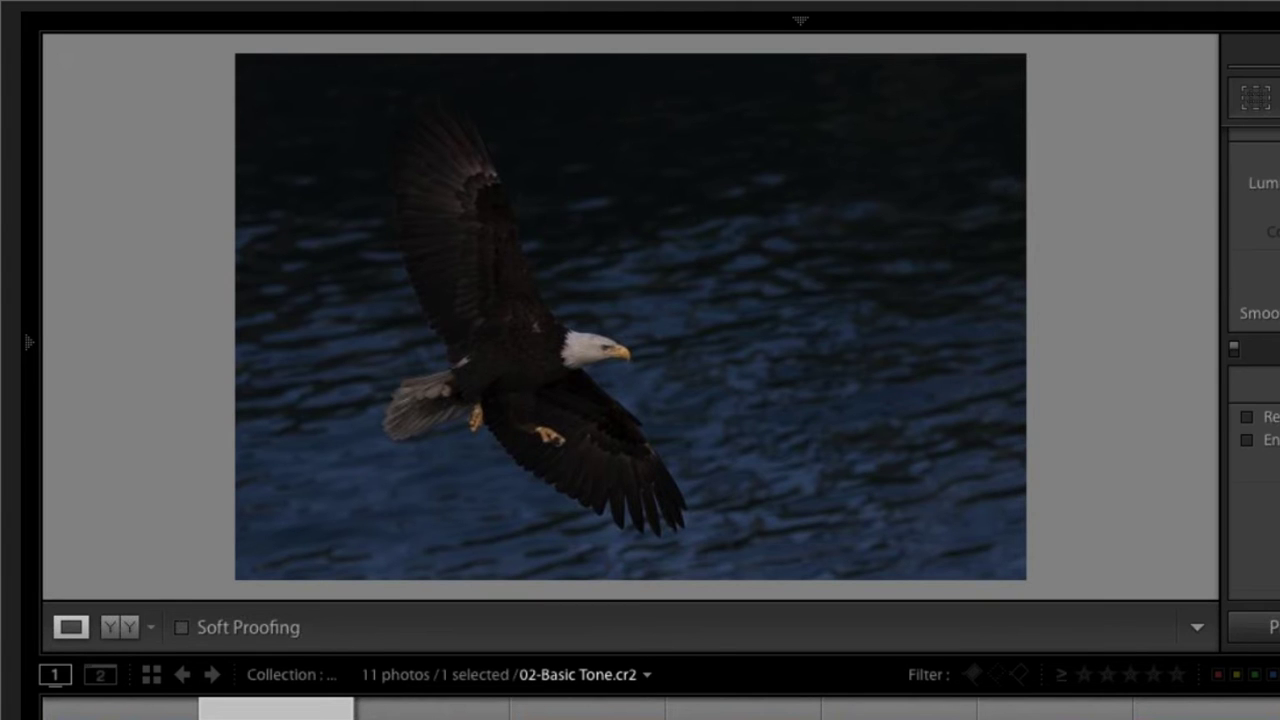
{"action": "scroll", "coordinate": [1250, 370], "scroll_direction": "down", "scroll_amount": 5}
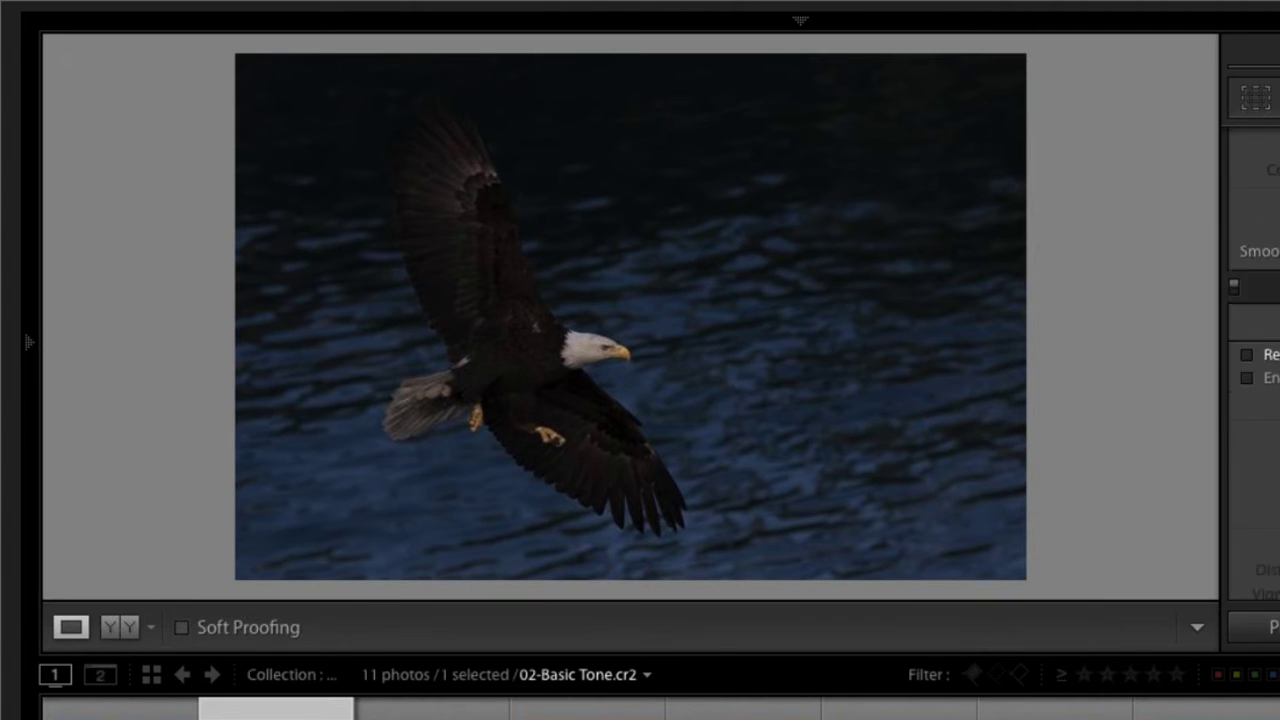
{"action": "scroll", "coordinate": [1250, 370], "scroll_direction": "down", "scroll_amount": 6}
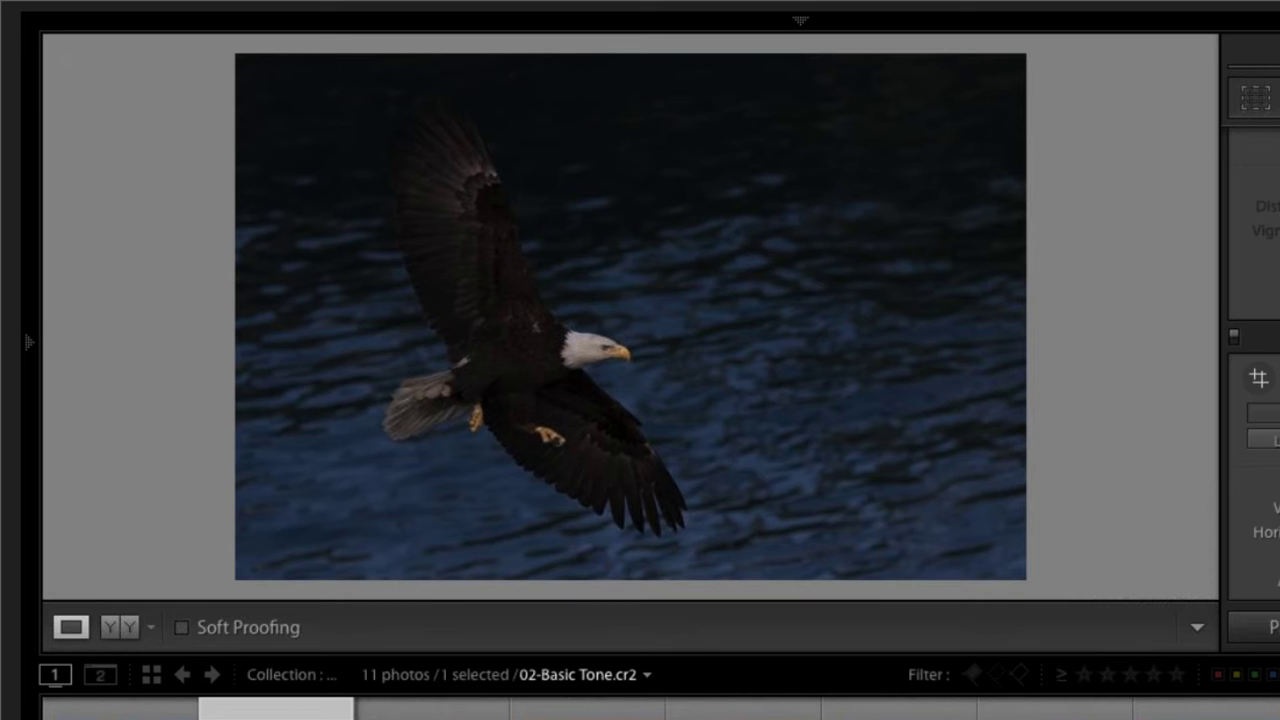
{"action": "scroll", "coordinate": [1252, 400], "scroll_direction": "up", "scroll_amount": 2}
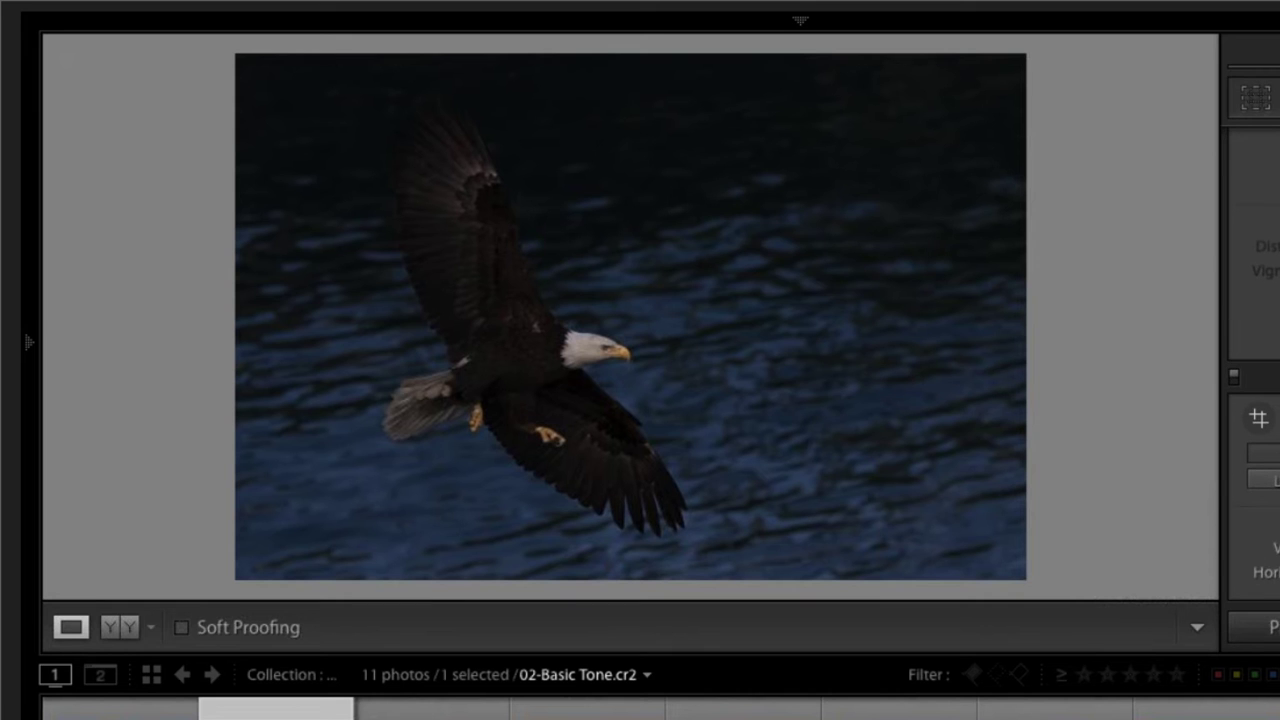
{"action": "scroll", "coordinate": [1252, 400], "scroll_direction": "up", "scroll_amount": 5}
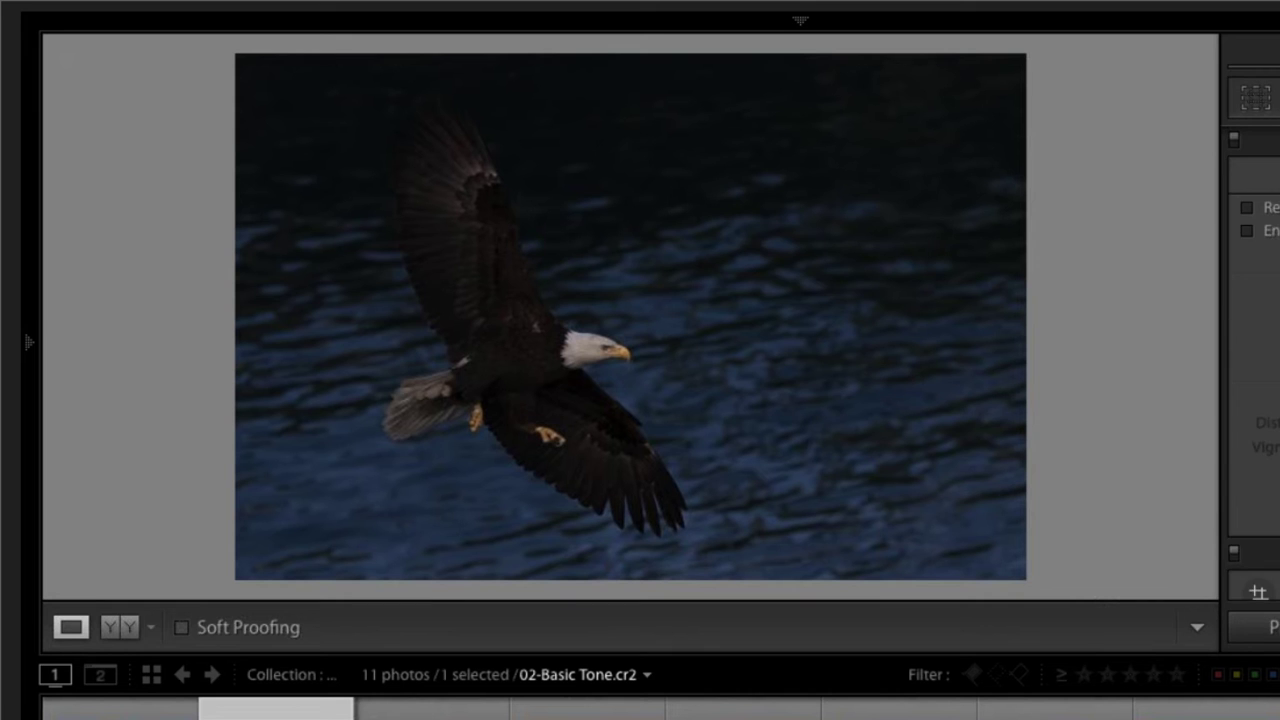
{"action": "scroll", "coordinate": [1252, 400], "scroll_direction": "up", "scroll_amount": 1}
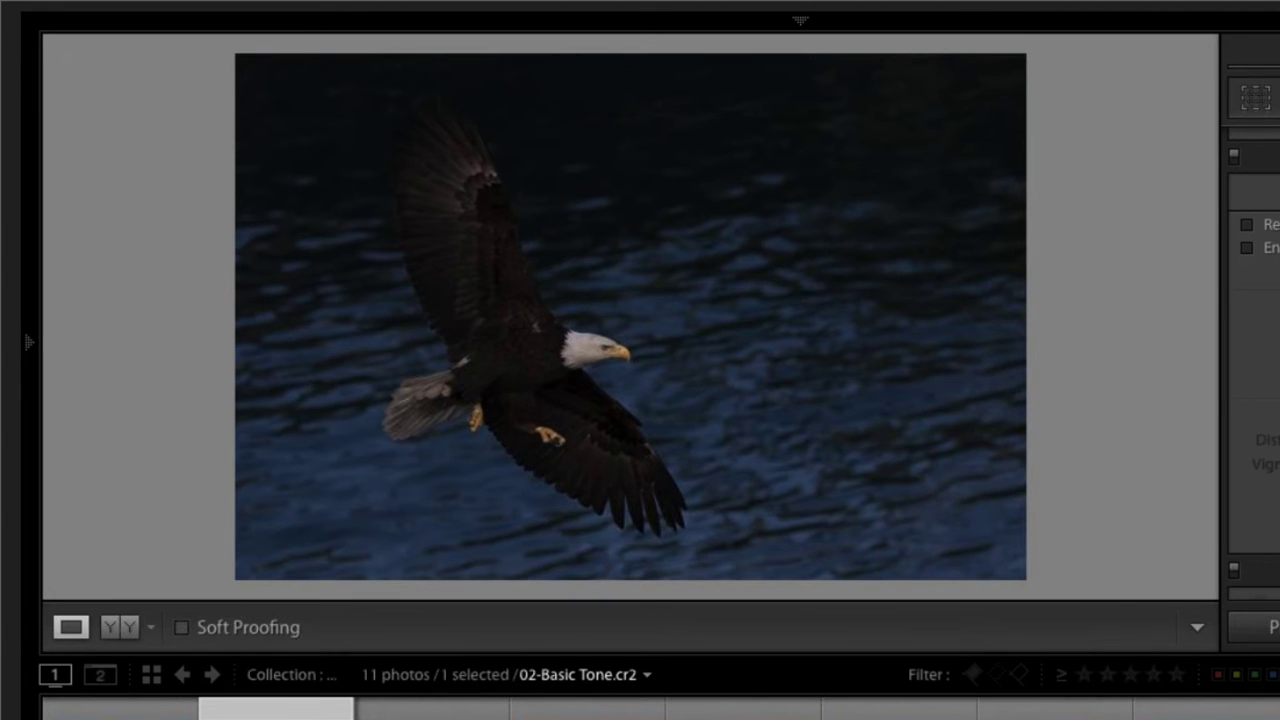
{"action": "scroll", "coordinate": [1252, 400], "scroll_direction": "down", "scroll_amount": 2}
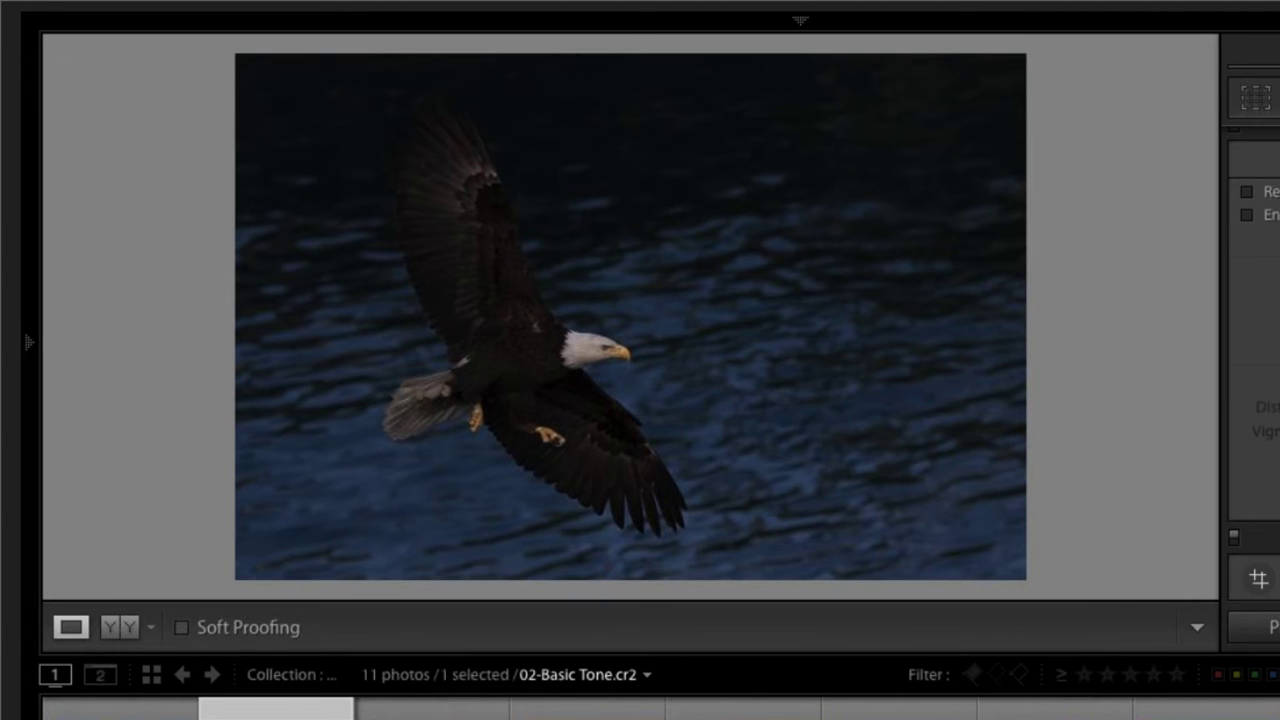
{"action": "scroll", "coordinate": [1252, 400], "scroll_direction": "down", "scroll_amount": 5}
{"action": "scroll", "coordinate": [1252, 400], "scroll_direction": "up", "scroll_amount": 4}
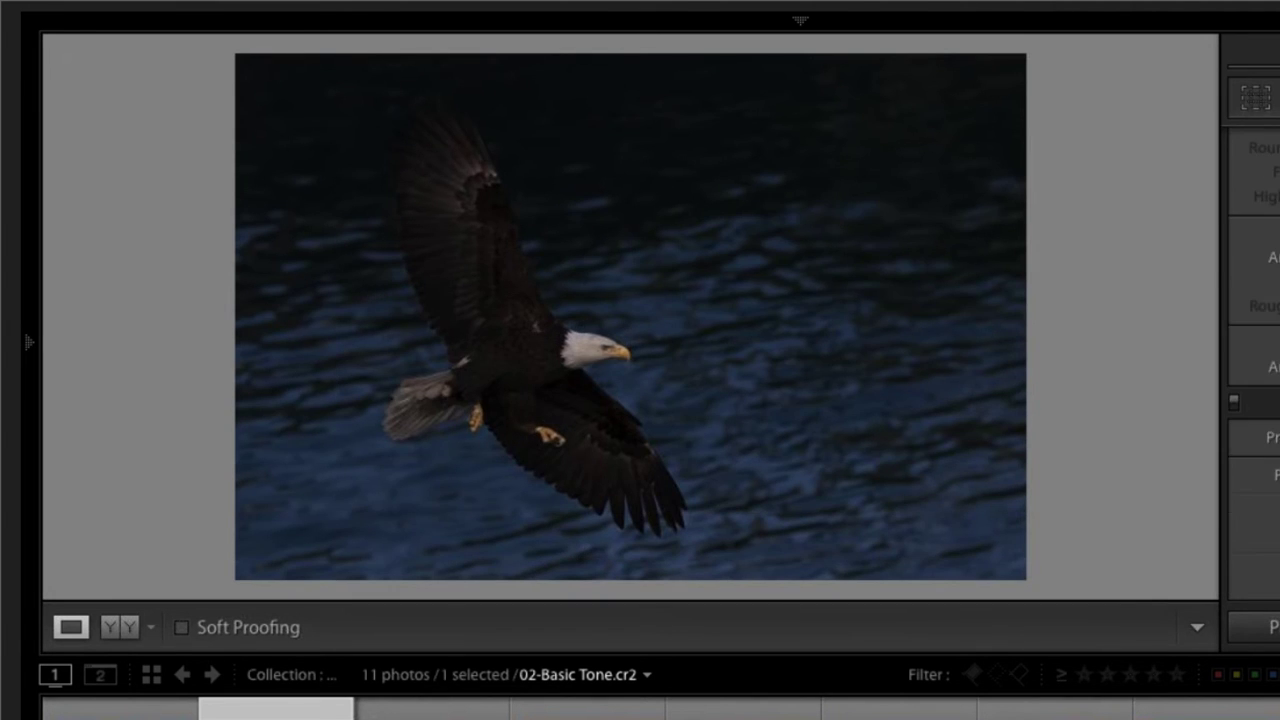
{"action": "scroll", "coordinate": [1252, 400], "scroll_direction": "up", "scroll_amount": 6}
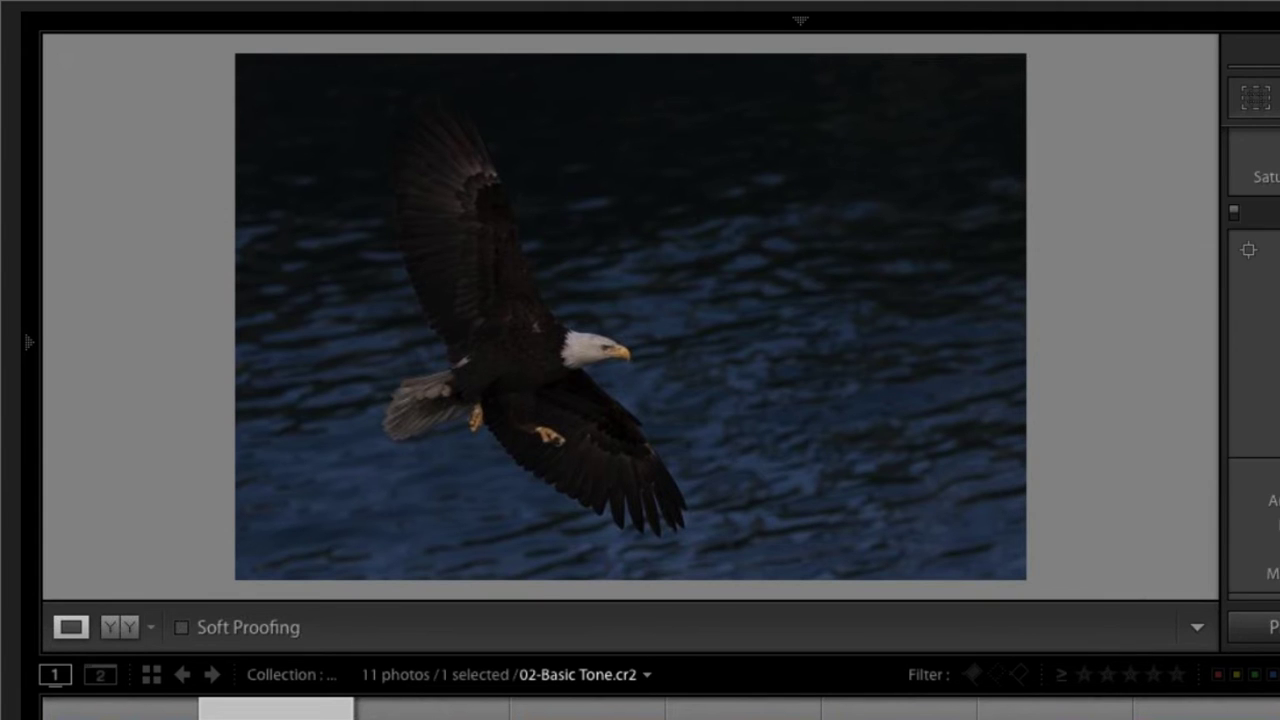
{"action": "scroll", "coordinate": [1252, 400], "scroll_direction": "down", "scroll_amount": 4}
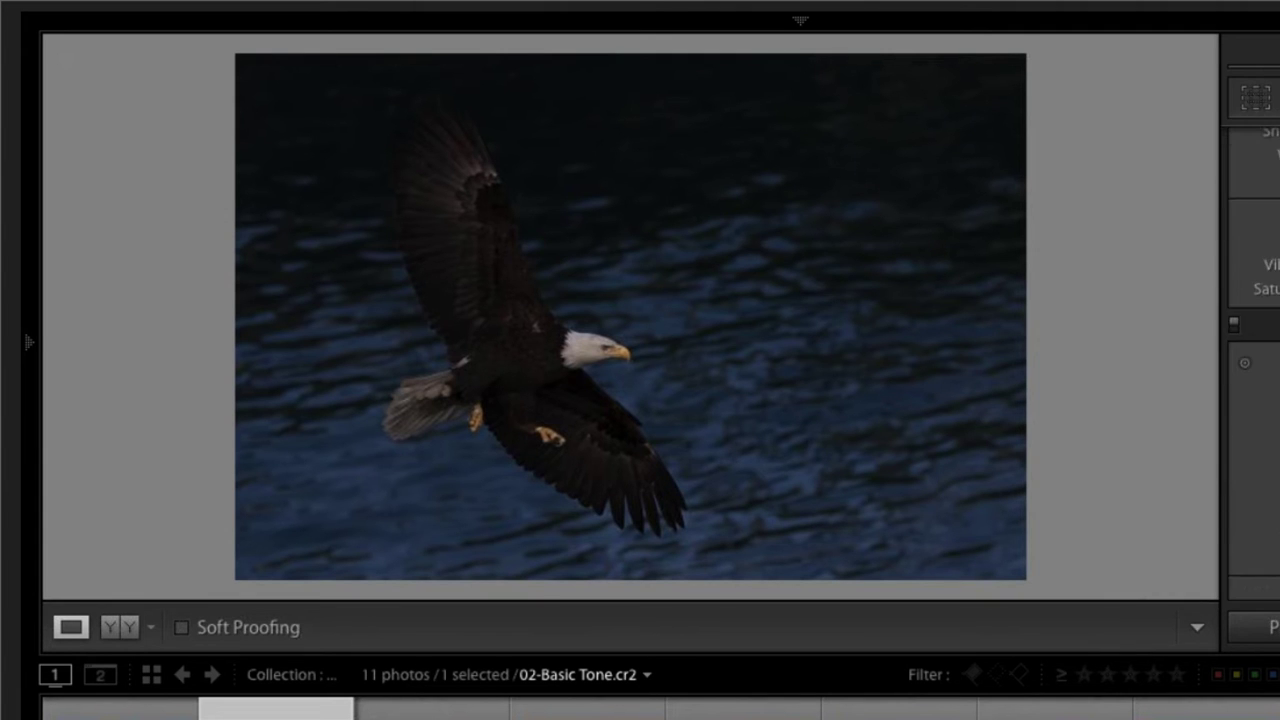
{"action": "scroll", "coordinate": [1252, 400], "scroll_direction": "up", "scroll_amount": 4}
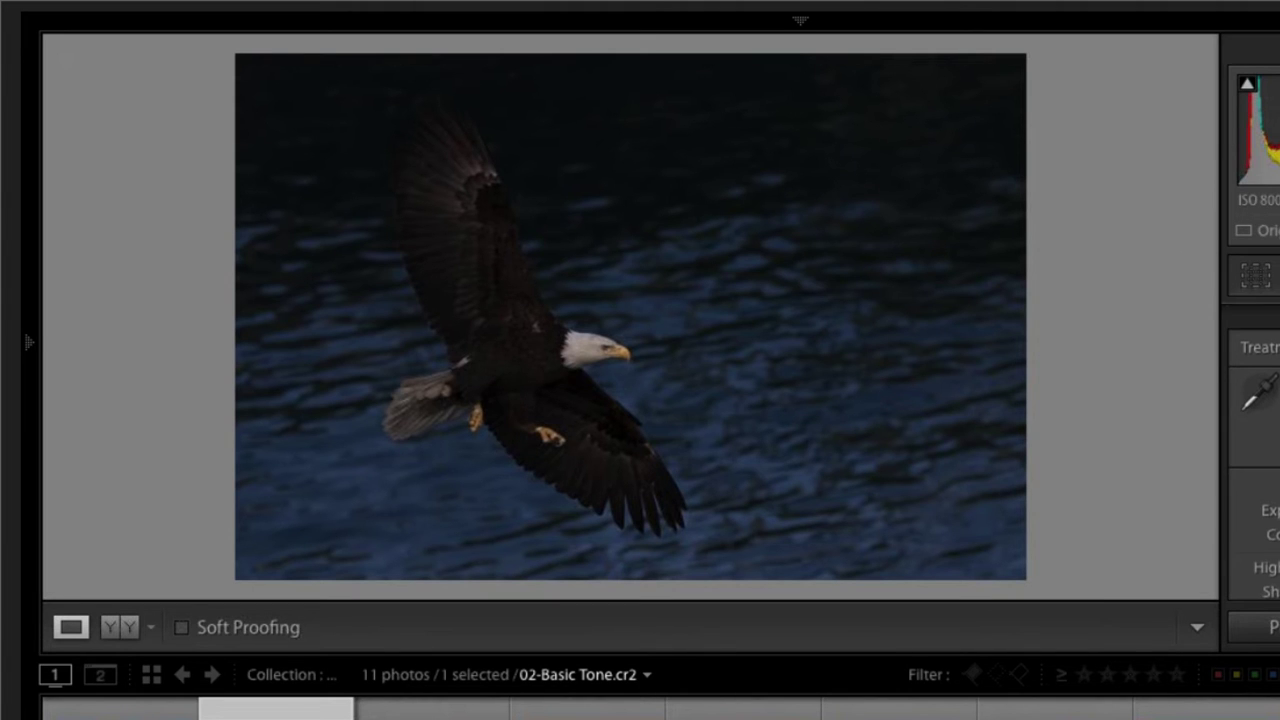
{"action": "scroll", "coordinate": [1254, 400], "scroll_direction": "down", "scroll_amount": 2}
Scroll down the Develop panel to reach the eagle photo's Basic tone sliders
{"action": "scroll", "coordinate": [1254, 400], "scroll_direction": "down", "scroll_amount": 1}
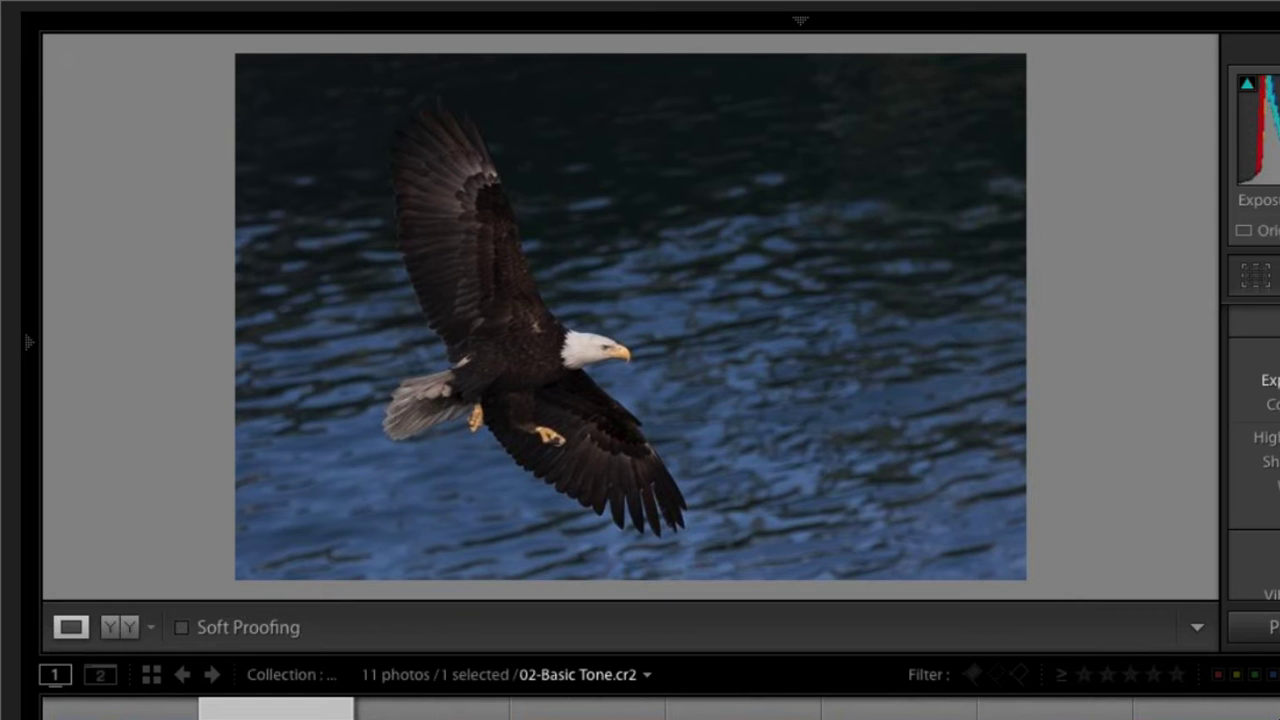
Scroll down the Basic panel toward the Whites slider for the eagle photo
{"action": "scroll", "coordinate": [1265, 489], "scroll_direction": "down", "scroll_amount": 2}
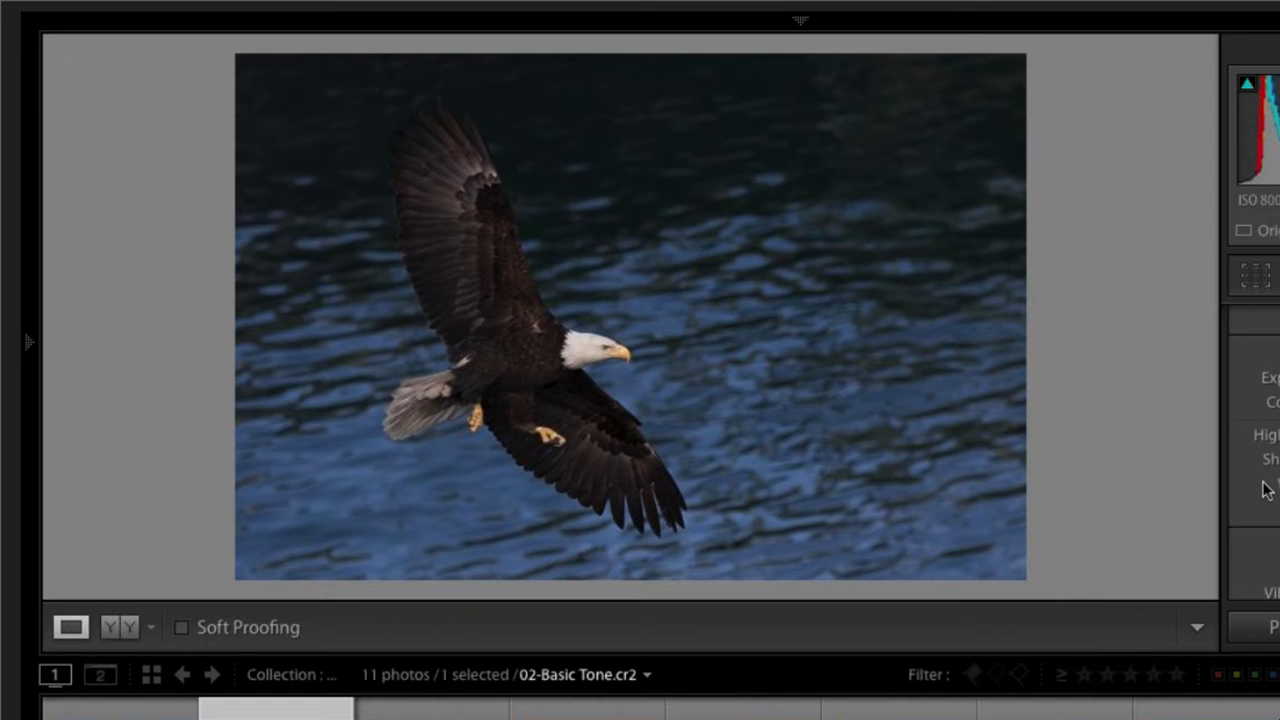
{"action": "scroll", "coordinate": [1265, 480], "scroll_direction": "down", "scroll_amount": 1}
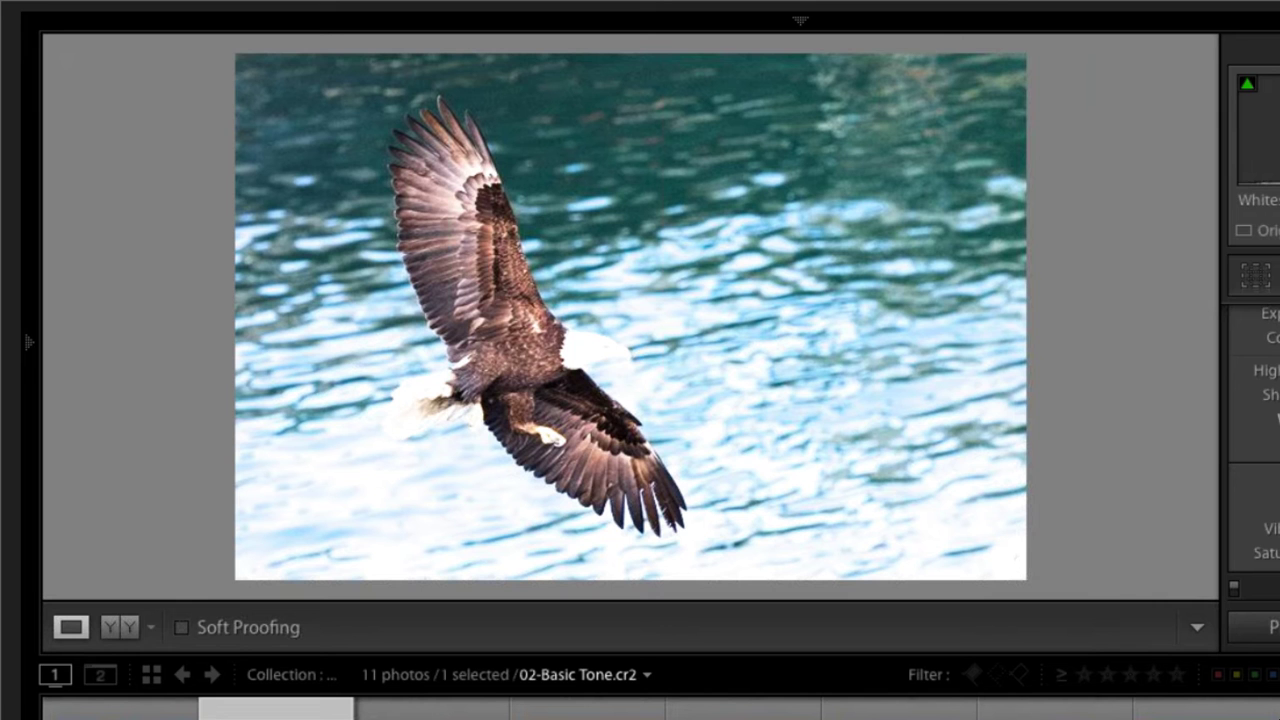
Check the eagle photo's white clipping and then its black clipping with the Alt preview
{"action": "key", "text": "alt"}
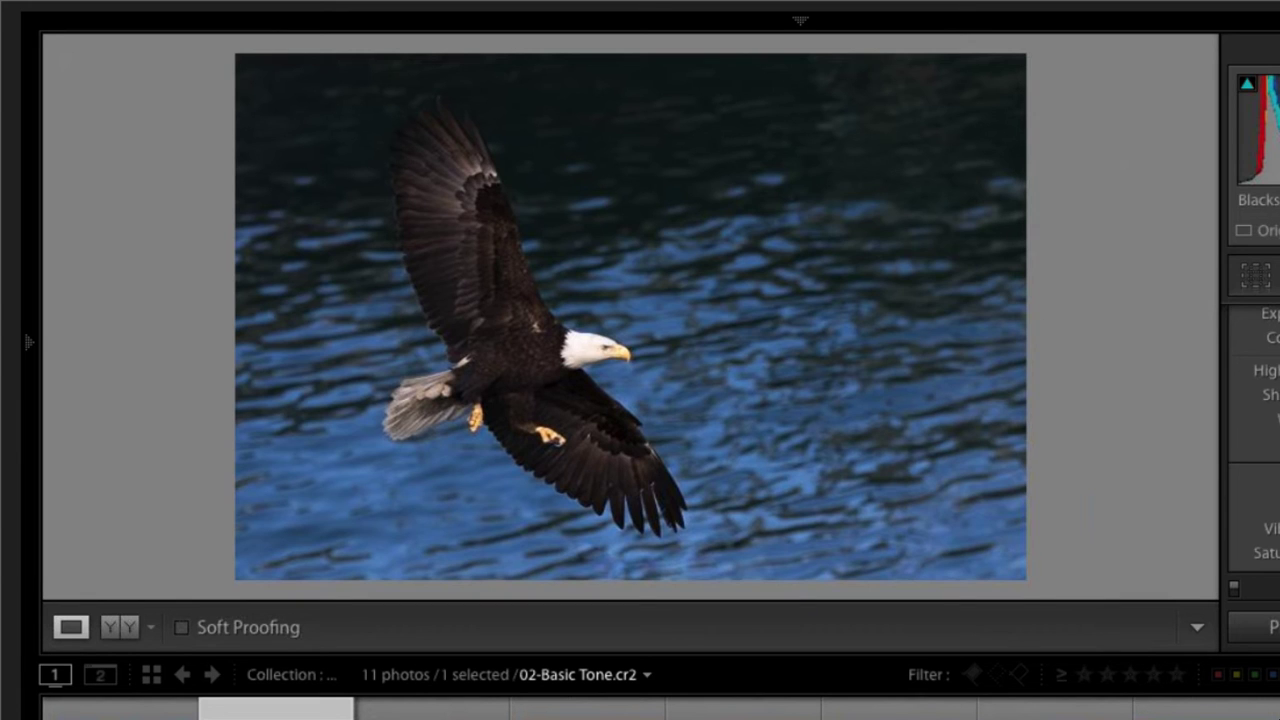
{"action": "key", "text": "alt"}
{"action": "key", "text": "alt"}
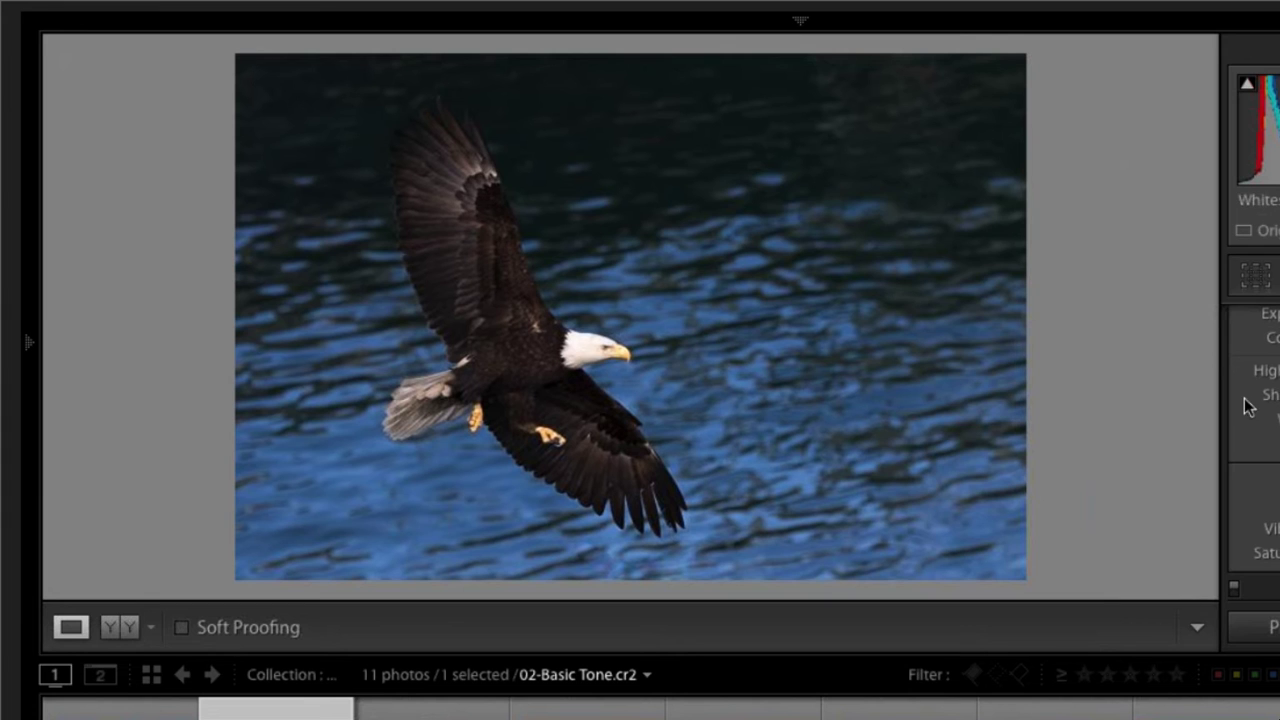
Zoom in on the eagle's head and beak, frame it, then return to the full photo
{"action": "left_click", "coordinate": [593, 347]}
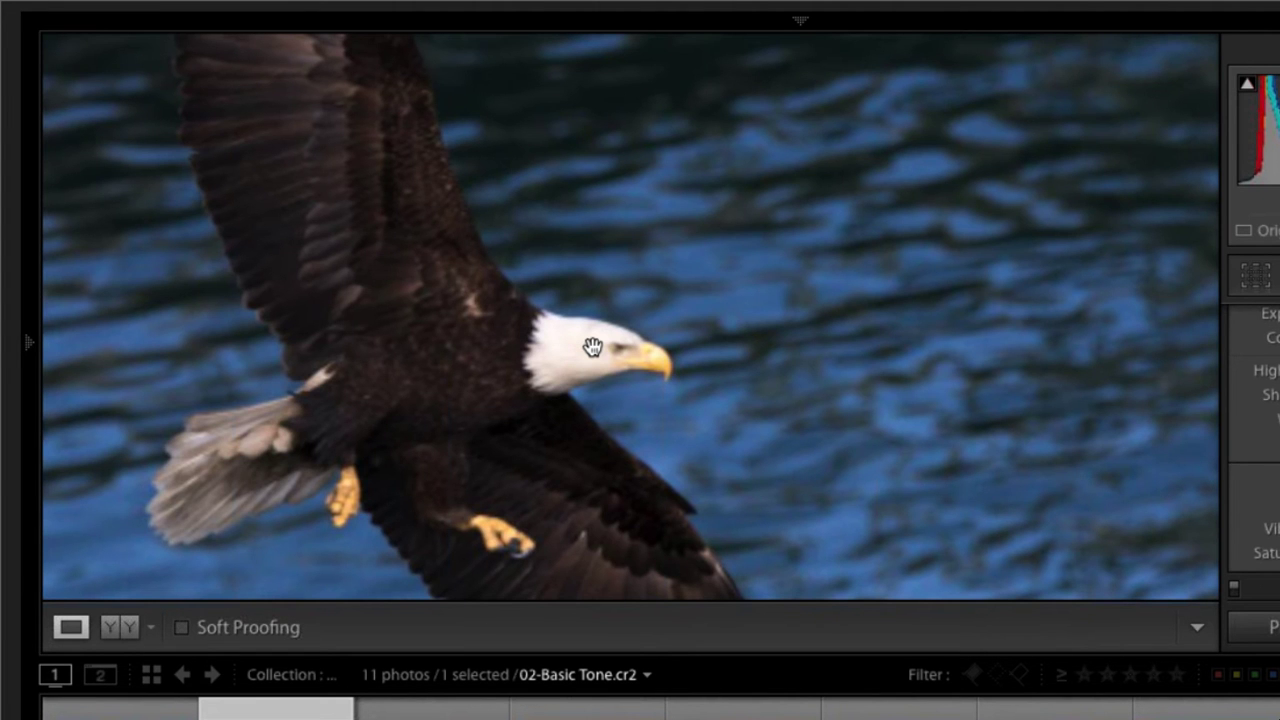
{"action": "left_click", "coordinate": [593, 347]}
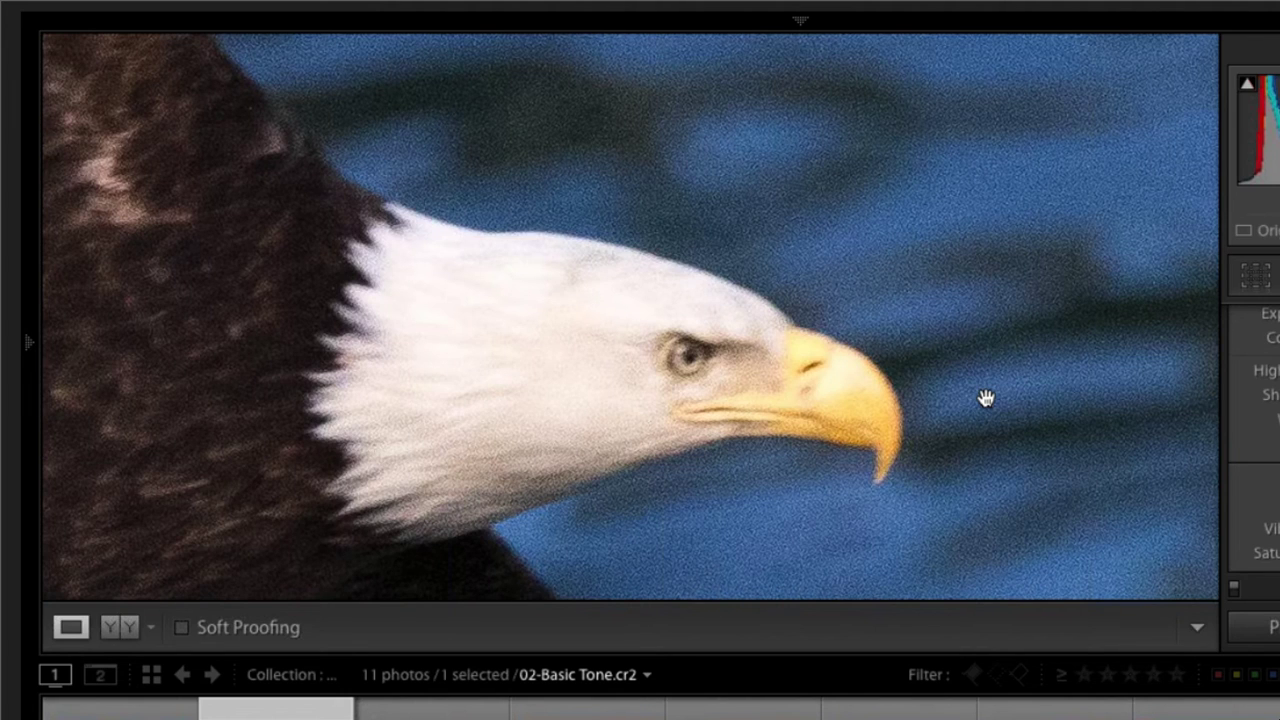
{"action": "left_click_drag", "start_coordinate": [986, 398], "coordinate": [1060, 383]}
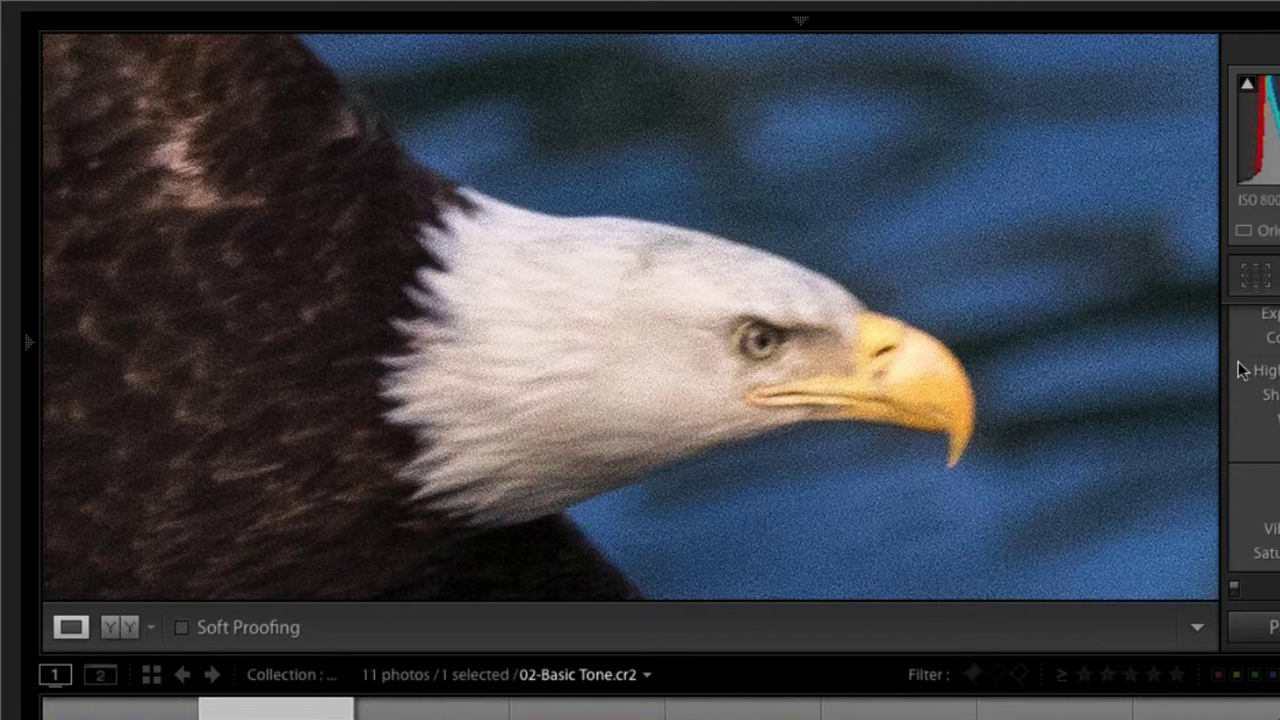
{"action": "left_click", "coordinate": [982, 385]}
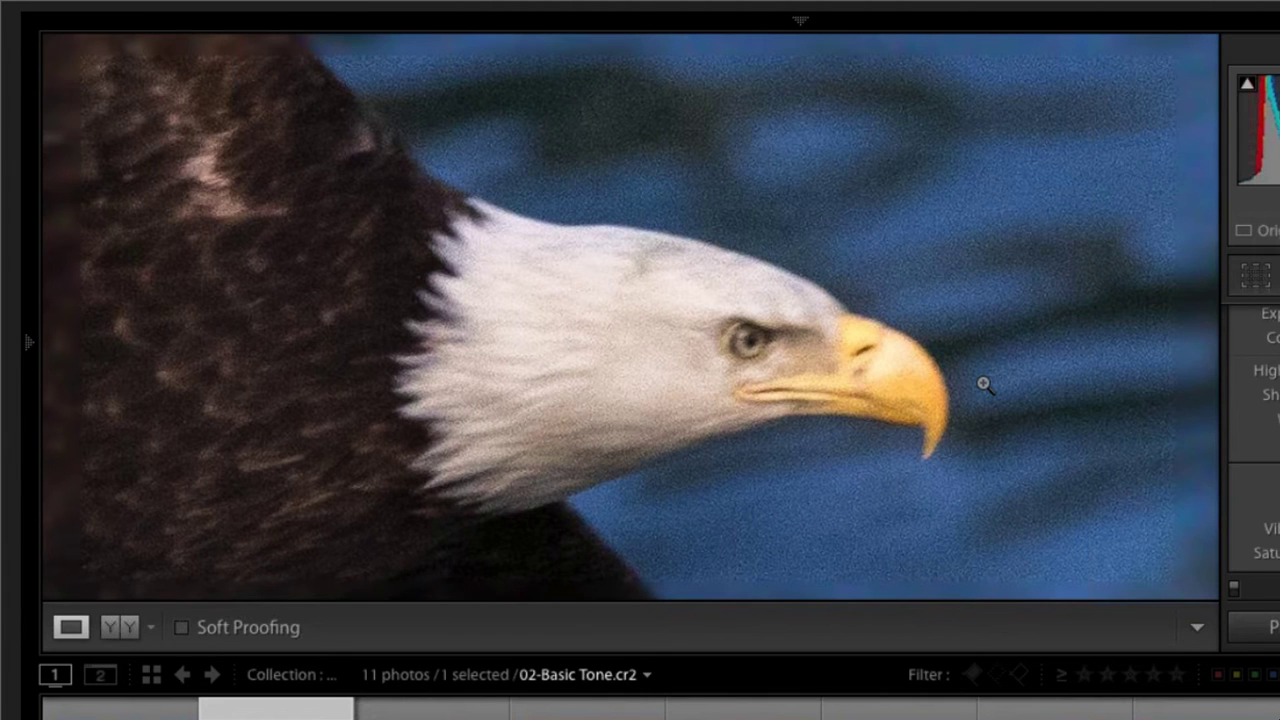
{"action": "left_click", "coordinate": [984, 385]}
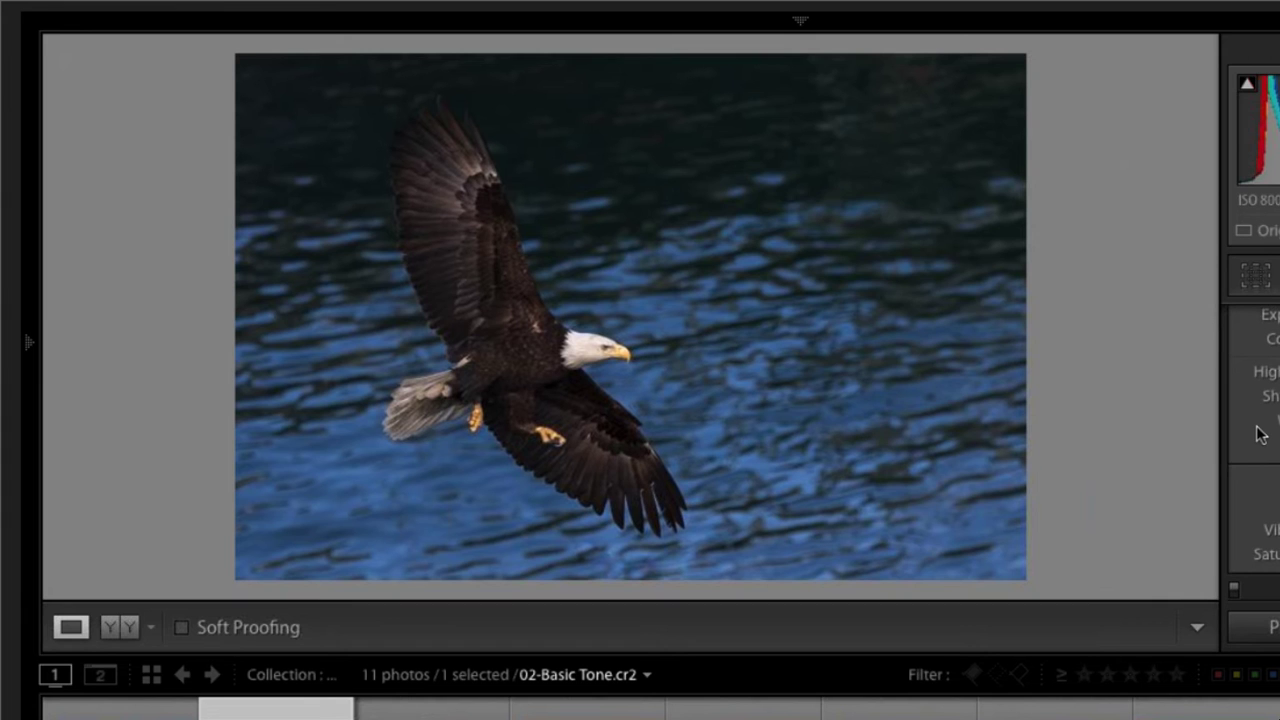
Expand the Basic panel and open the foggy 03-Basic Tone 2 photo from the filmstrip
{"action": "scroll", "coordinate": [1260, 434], "scroll_direction": "up", "scroll_amount": 1}
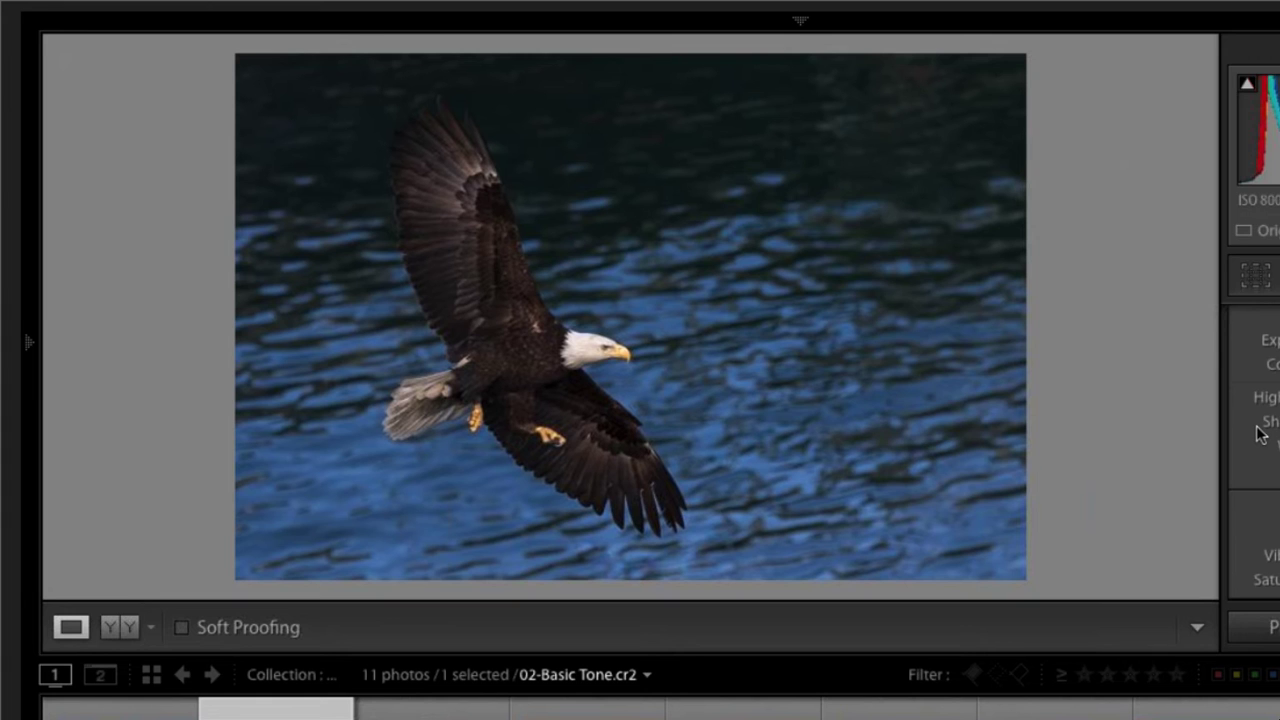
{"action": "scroll", "coordinate": [1260, 432], "scroll_direction": "down", "scroll_amount": 5}
{"action": "scroll", "coordinate": [1260, 432], "scroll_direction": "down", "scroll_amount": 5}
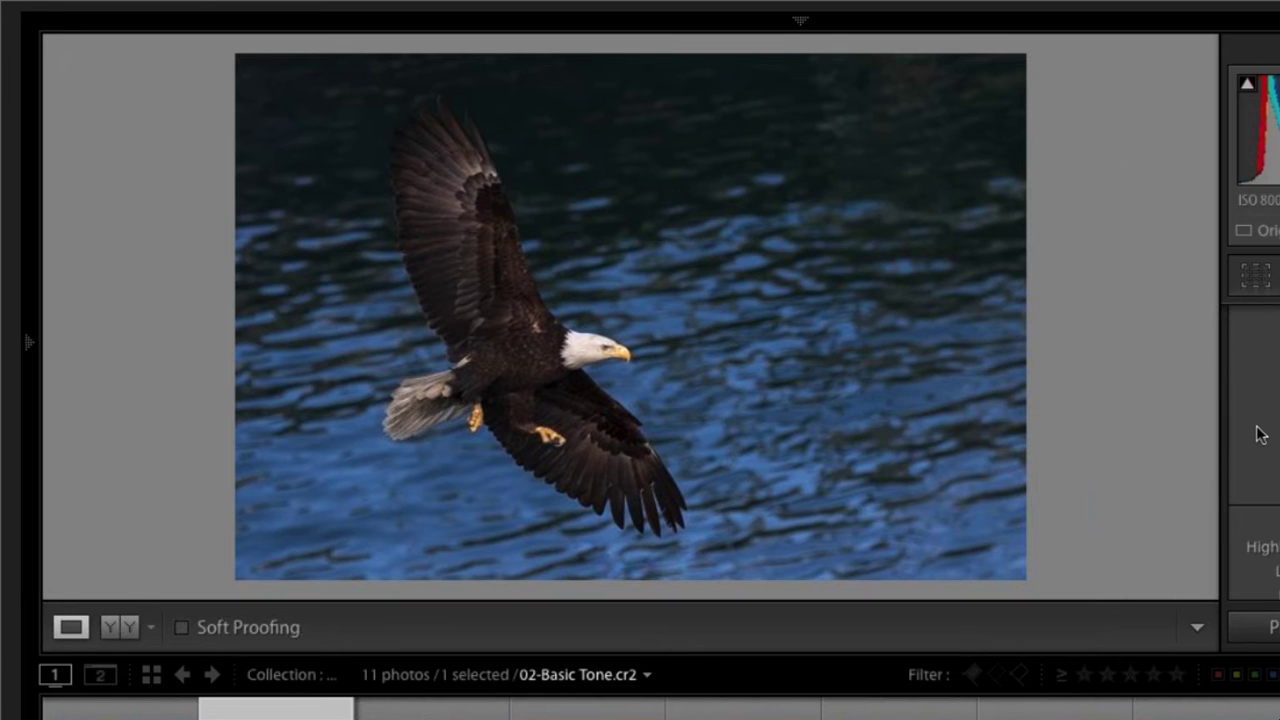
{"action": "scroll", "coordinate": [1260, 432], "scroll_direction": "down", "scroll_amount": 2}
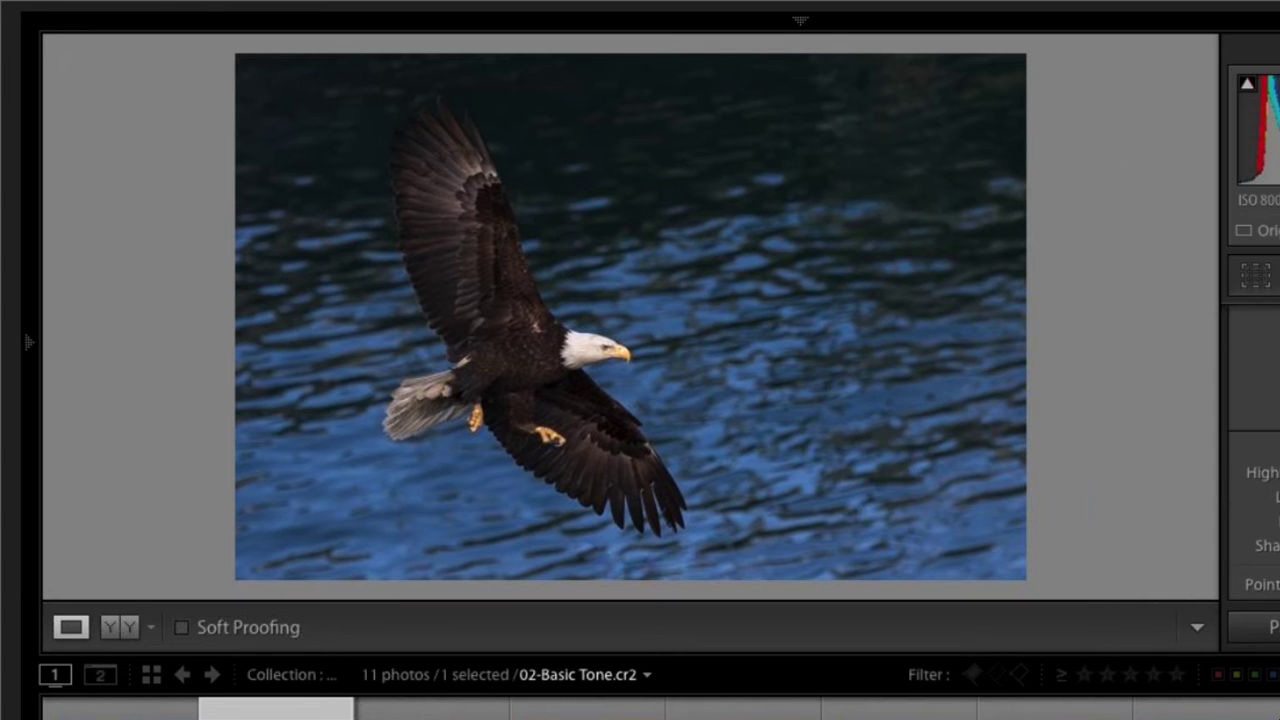
{"action": "scroll", "coordinate": [1260, 432], "scroll_direction": "up", "scroll_amount": 3}
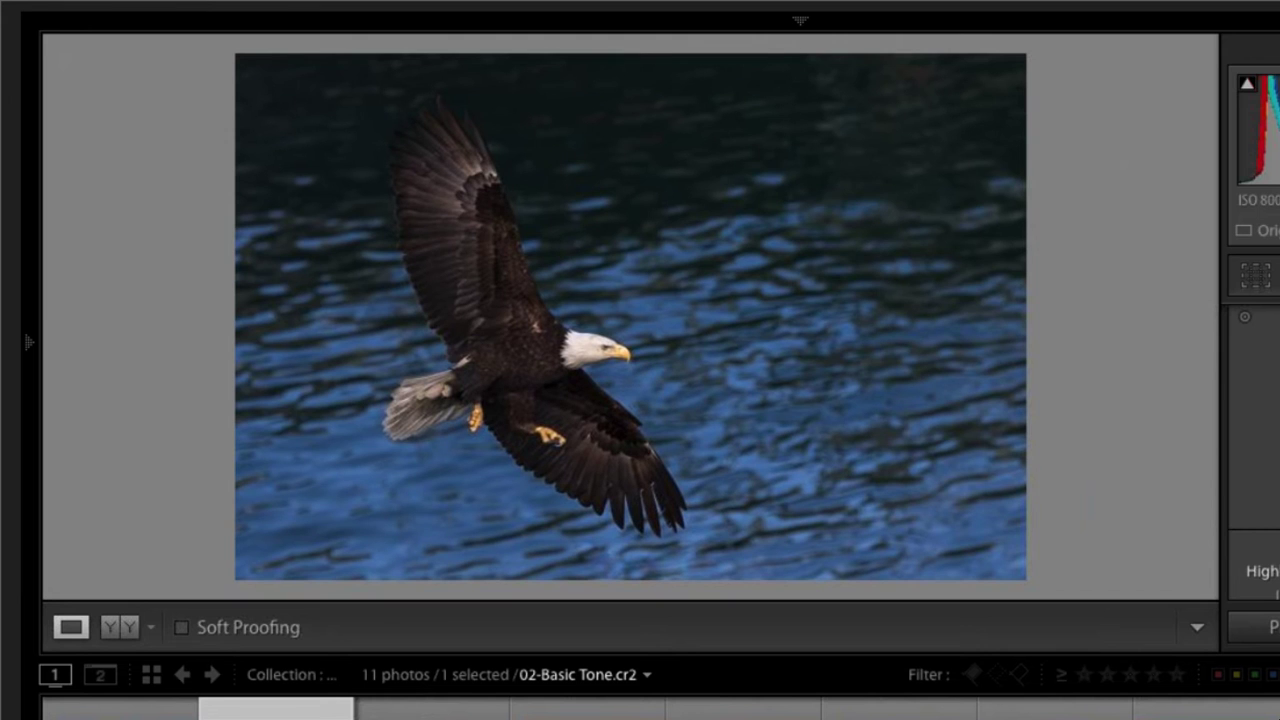
{"action": "scroll", "coordinate": [1255, 450], "scroll_direction": "up", "scroll_amount": 3}
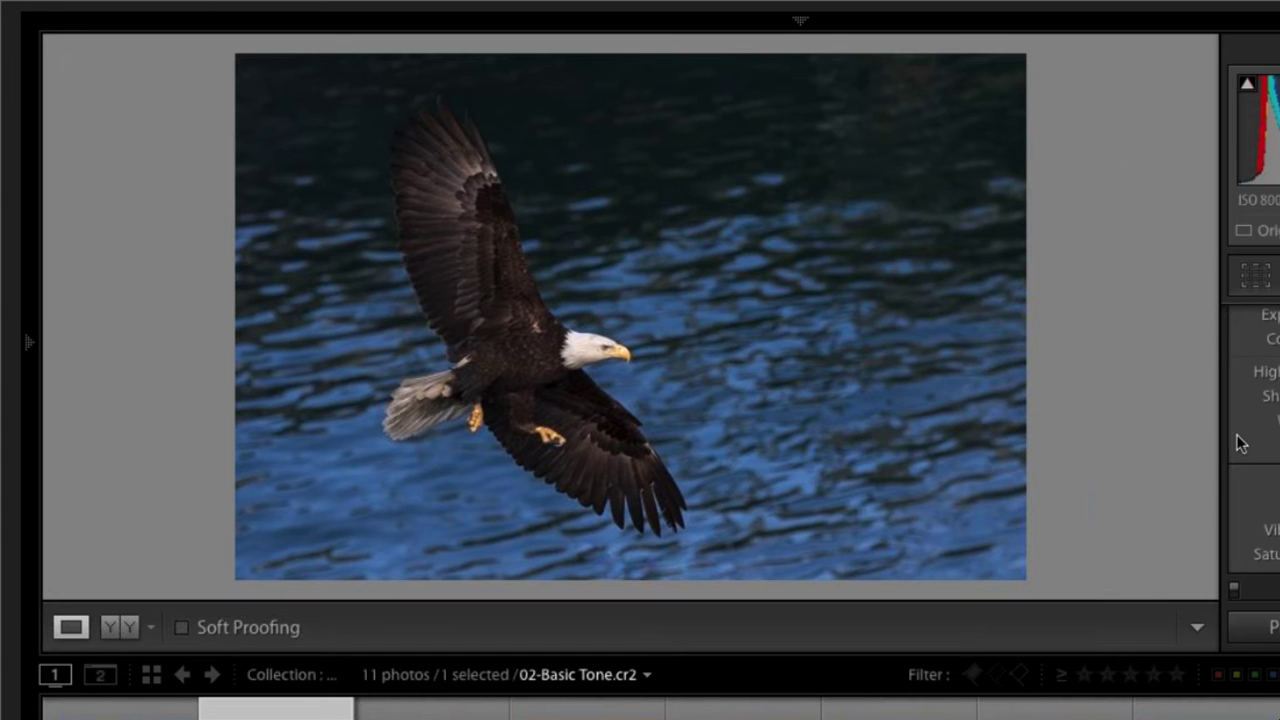
{"action": "scroll", "coordinate": [1240, 444], "scroll_direction": "down", "scroll_amount": 3}
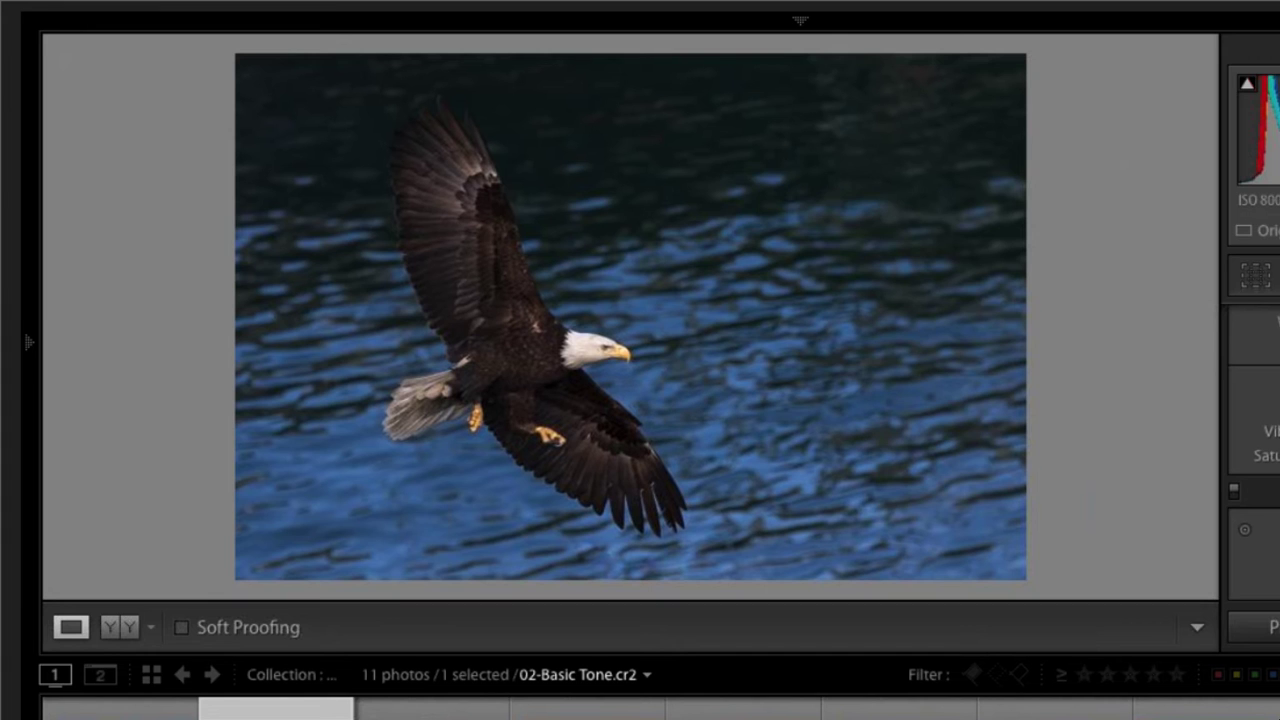
{"action": "left_click", "coordinate": [1260, 424]}
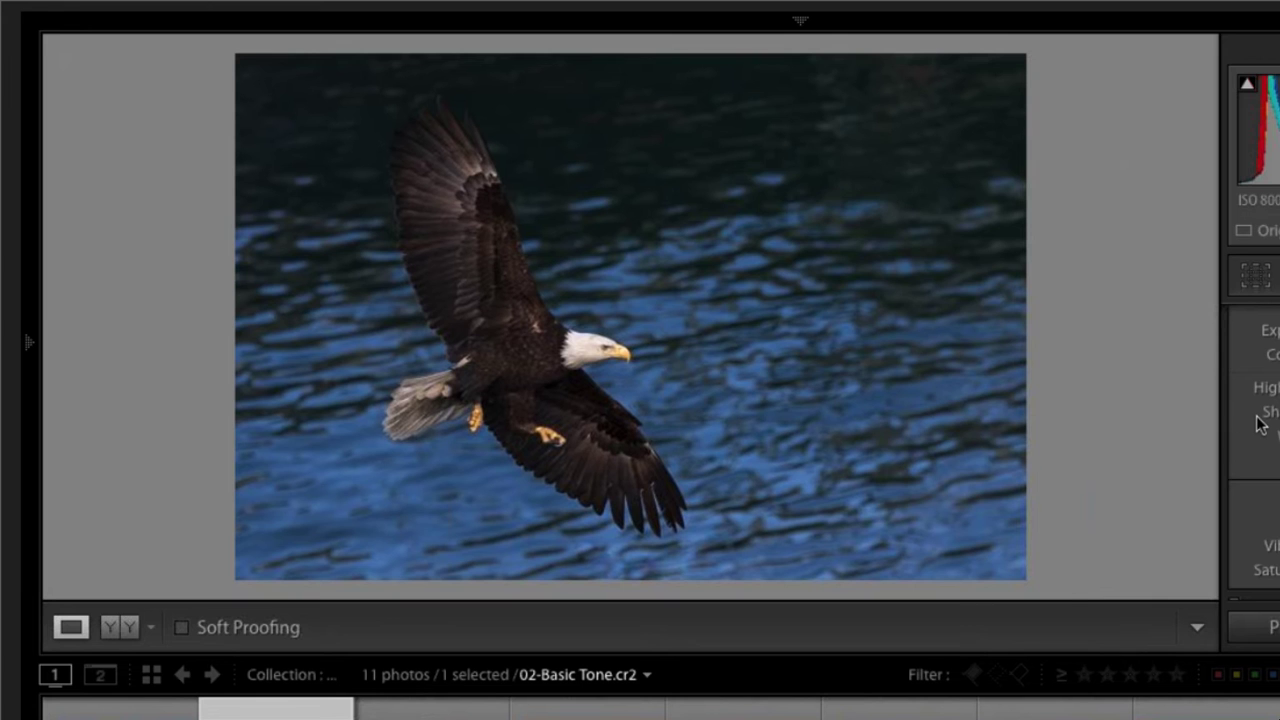
{"action": "left_click", "coordinate": [480, 706]}
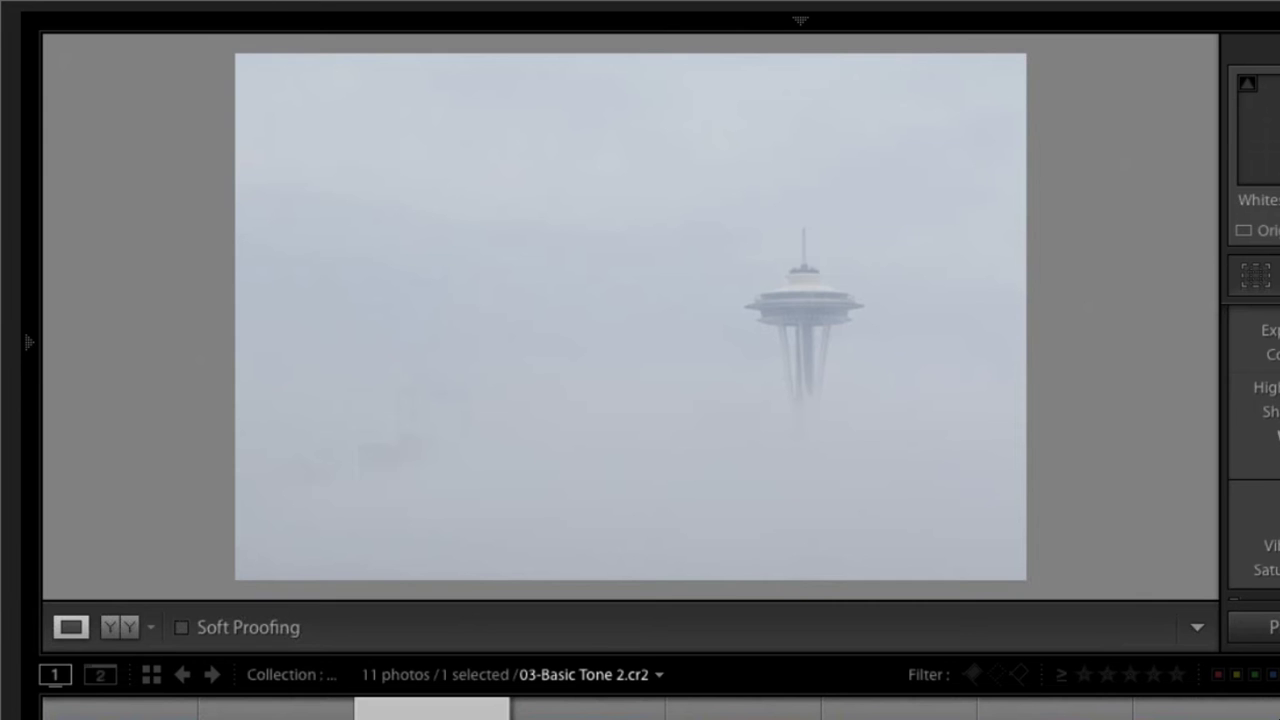
With Alt clipping preview, set Whites until the fog nearly clips, then Blacks until shadows clip
{"action": "key", "text": "alt"}
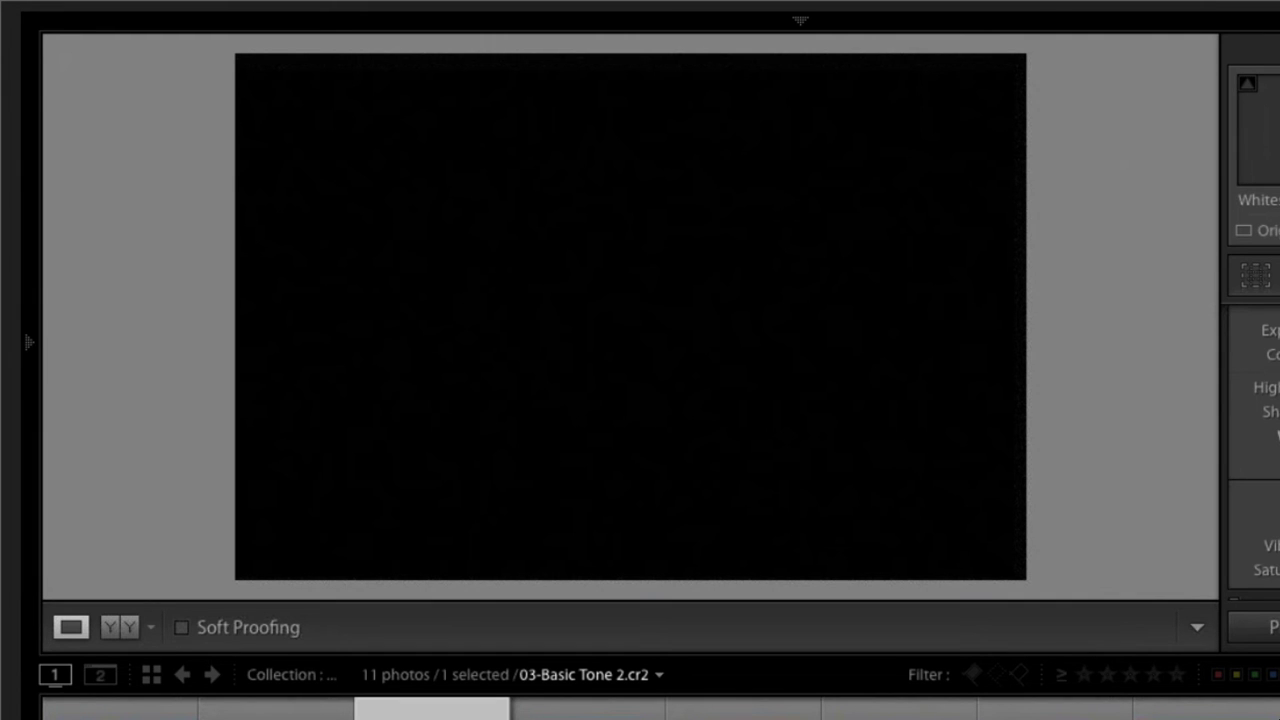
{"action": "left_click_drag", "start_coordinate": [1278, 436], "coordinate": [1277, 436]}
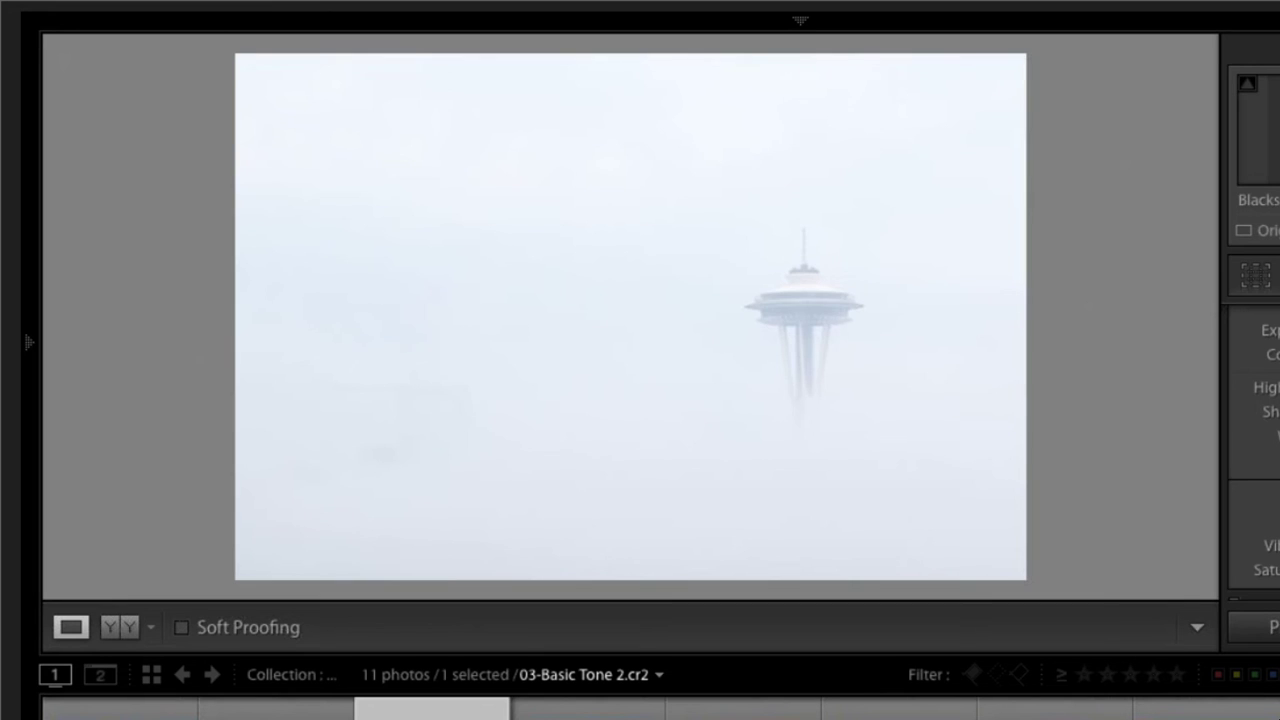
{"action": "left_click", "coordinate": [1278, 460], "text": "alt"}
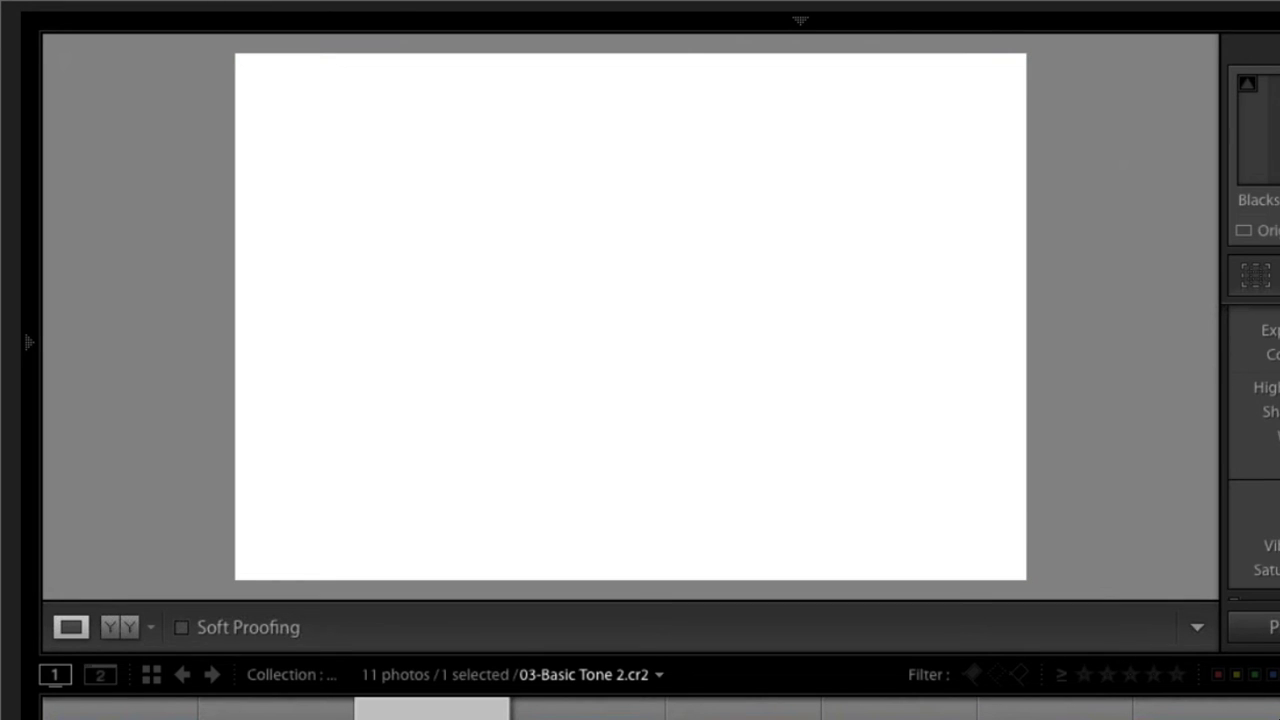
{"action": "left_click_drag", "start_coordinate": [1278, 460], "coordinate": [1277, 460]}
{"action": "left_click_drag", "start_coordinate": [1277, 460], "coordinate": [1277, 460]}
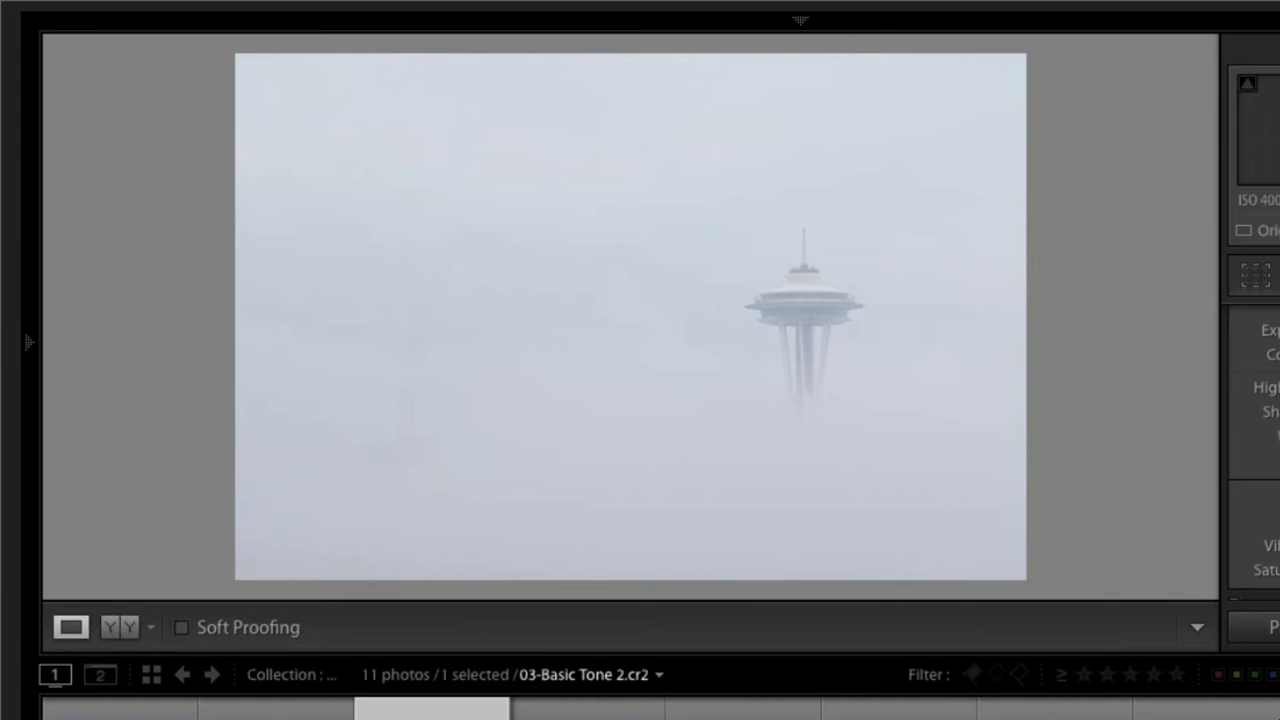
Open the 04-White Balance skyline photo and bring the WB controls into view
{"action": "left_click", "coordinate": [571, 714]}
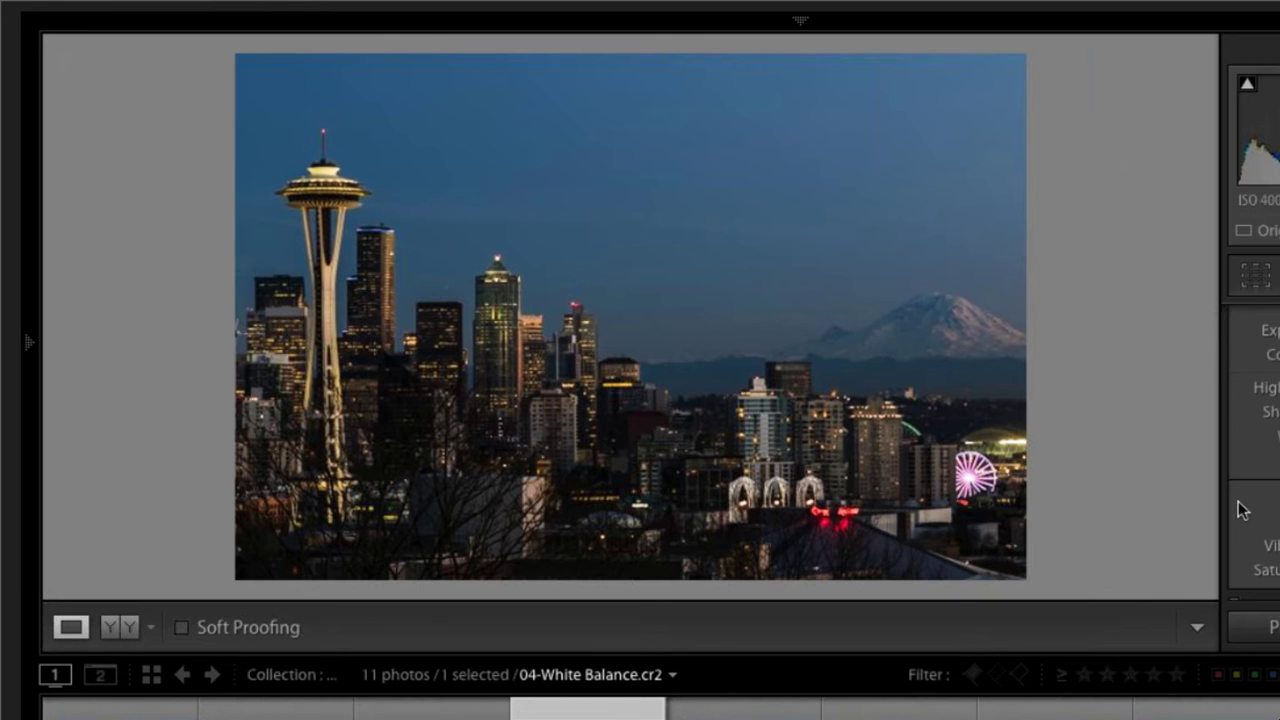
{"action": "scroll", "coordinate": [1240, 510], "scroll_direction": "up", "scroll_amount": 3}
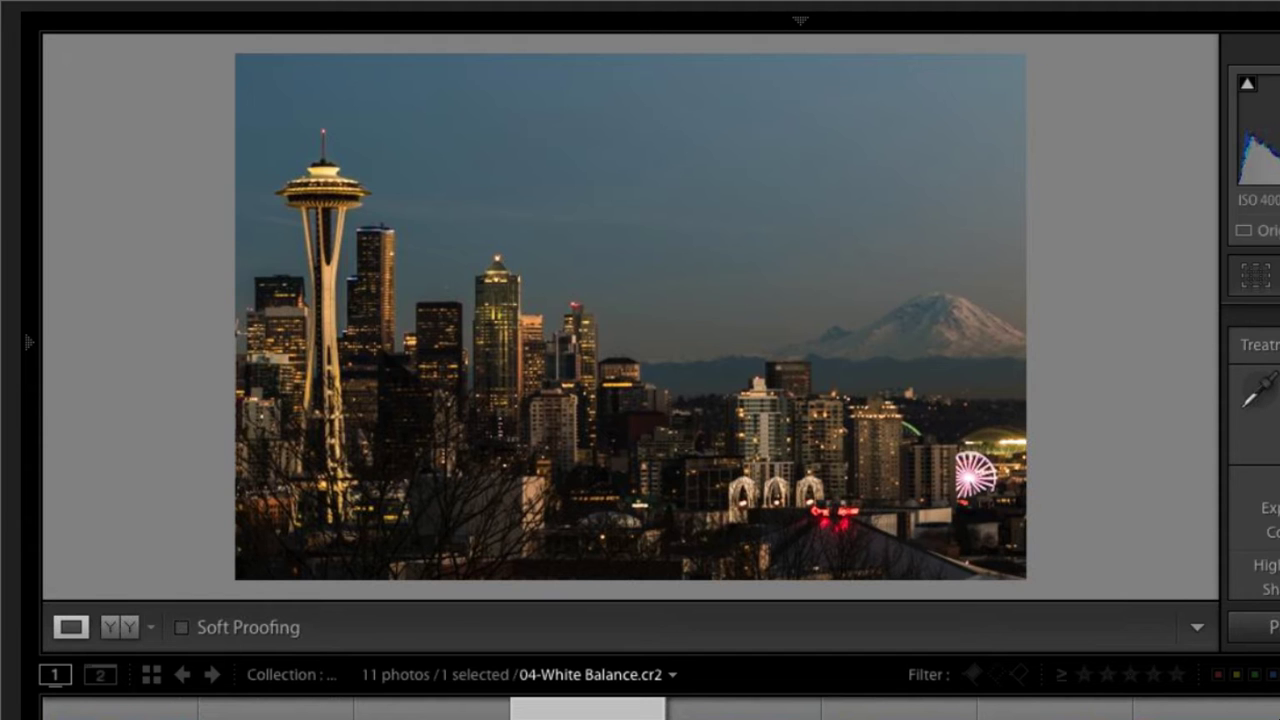
{"action": "left_click", "coordinate": [1256, 390]}
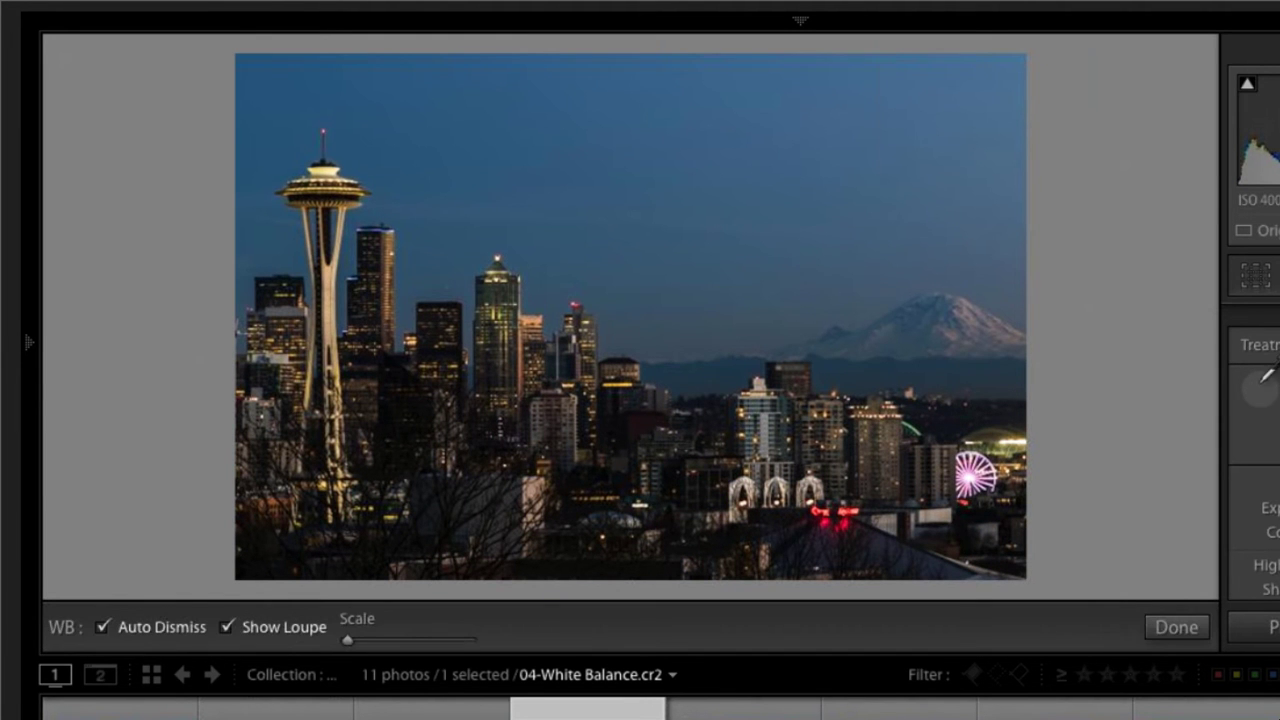
{"action": "left_click", "coordinate": [503, 152]}
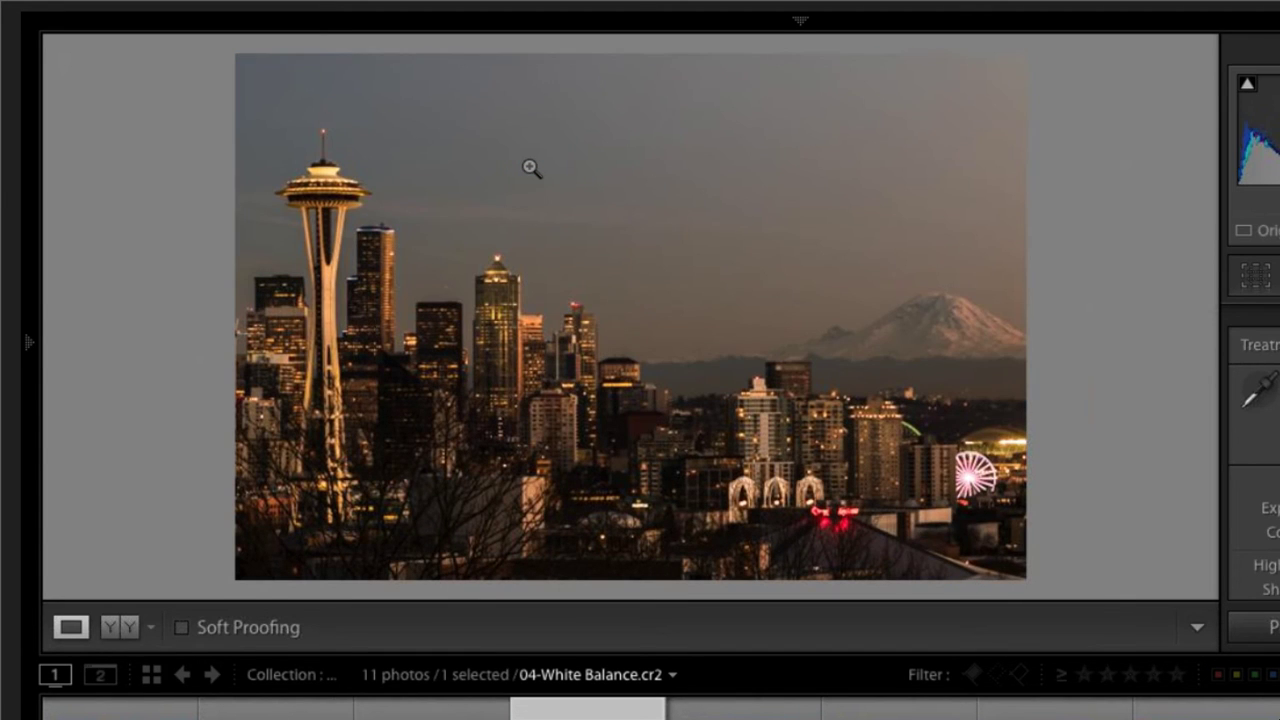
{"action": "key", "text": "w"}
{"action": "left_click", "coordinate": [985, 484]}
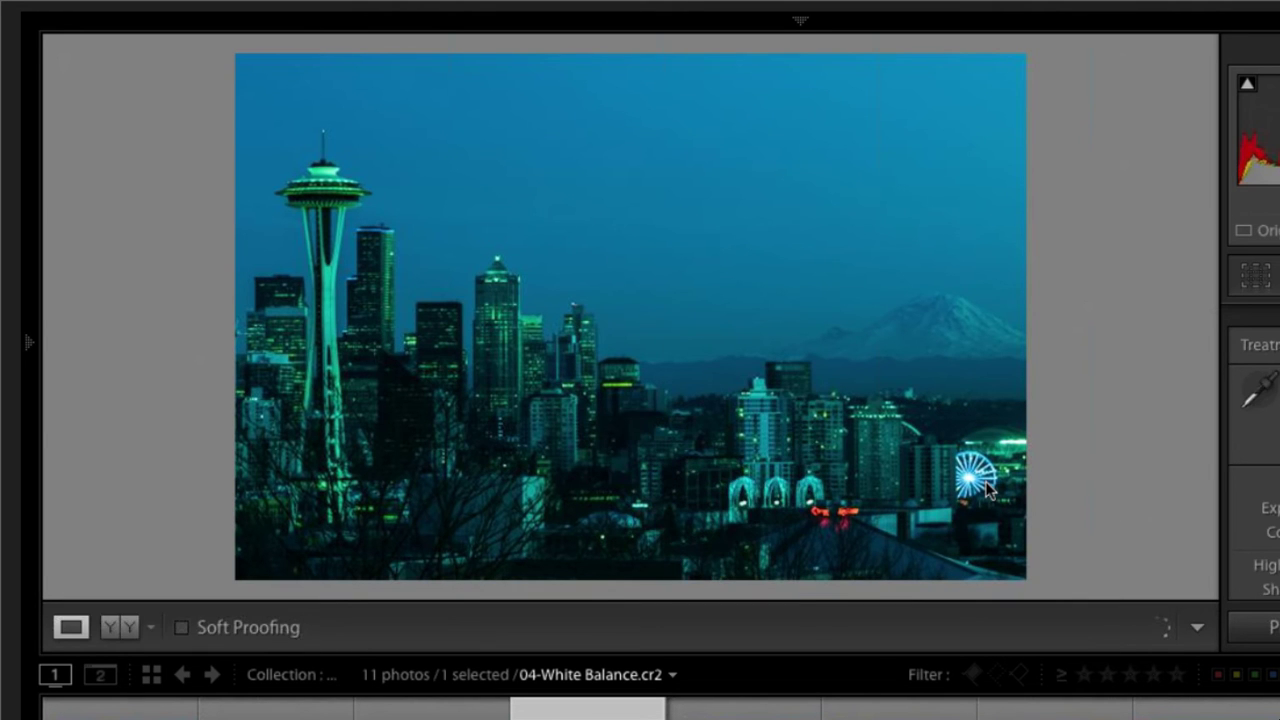
{"action": "key", "text": "w"}
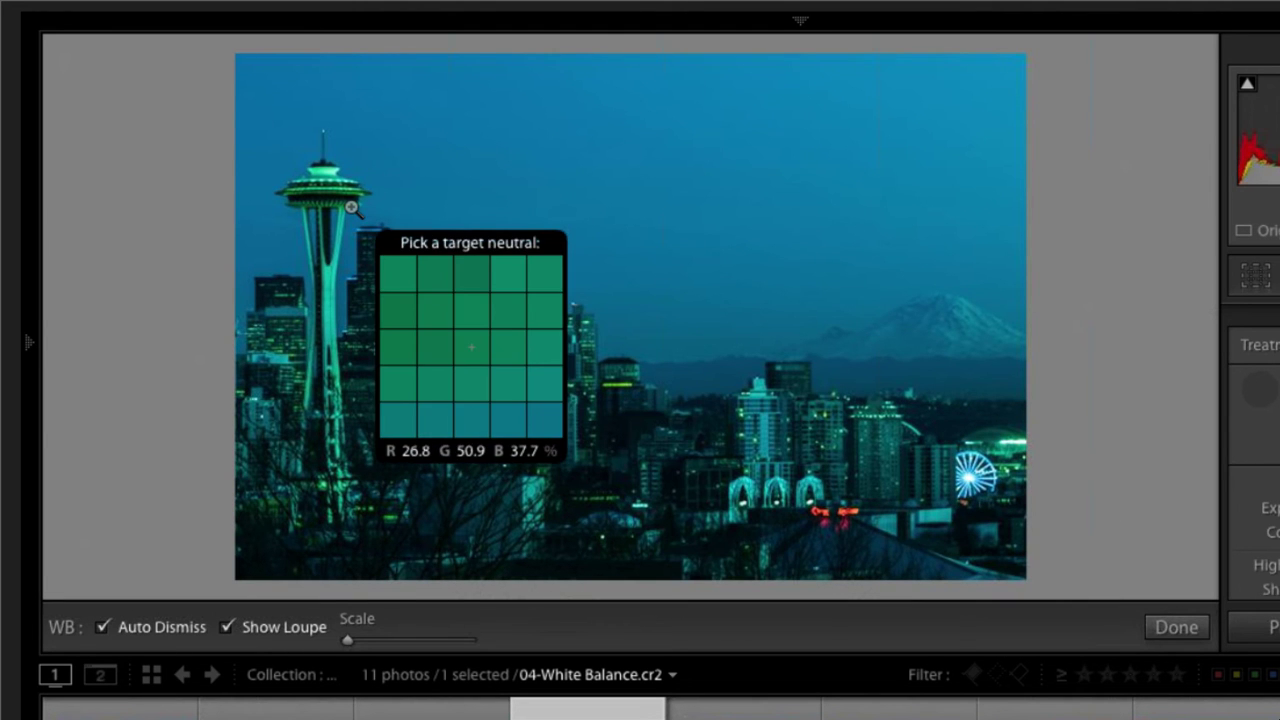
{"action": "key", "text": "Escape"}
{"action": "key", "text": "ctrl+z"}
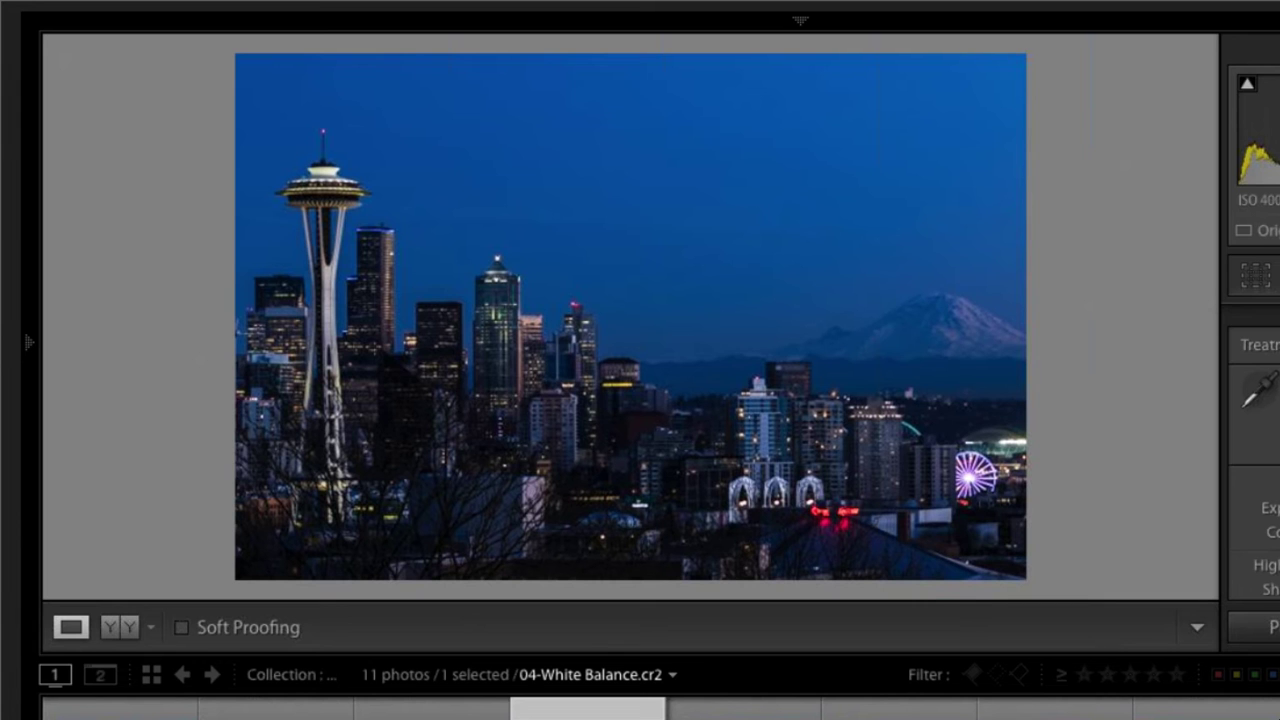
{"action": "key", "text": "ctrl+shift+u"}
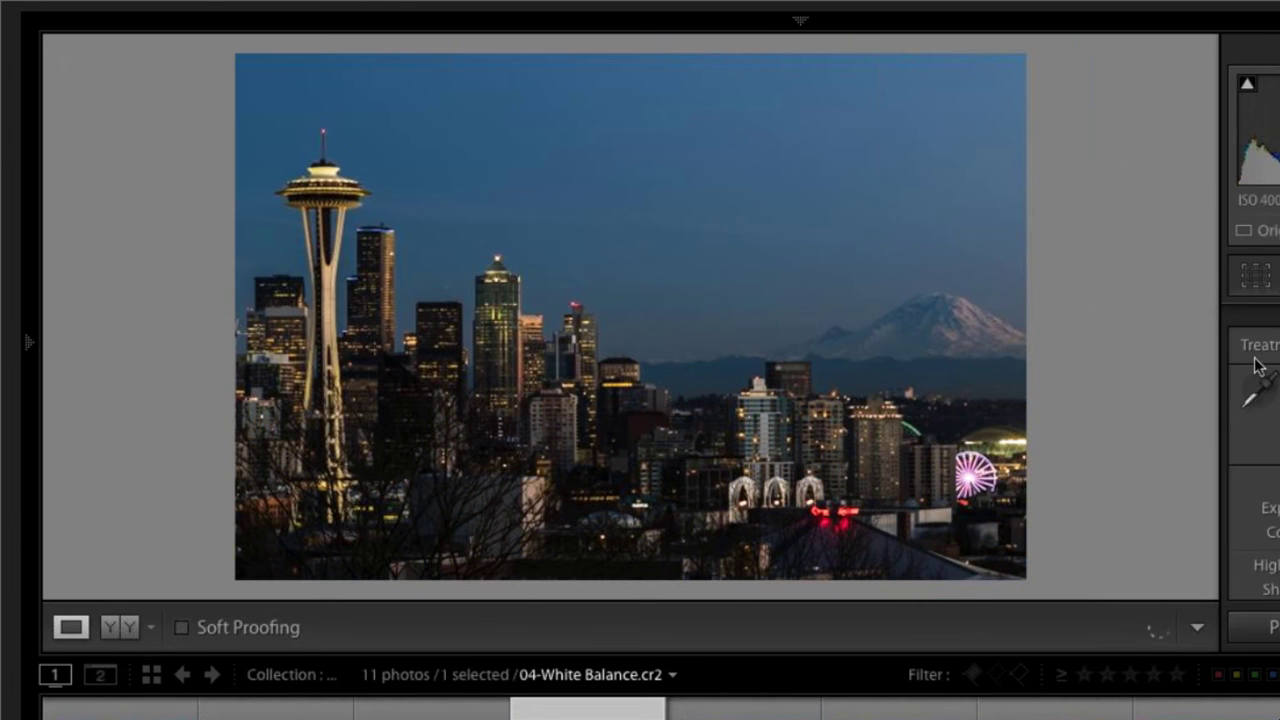
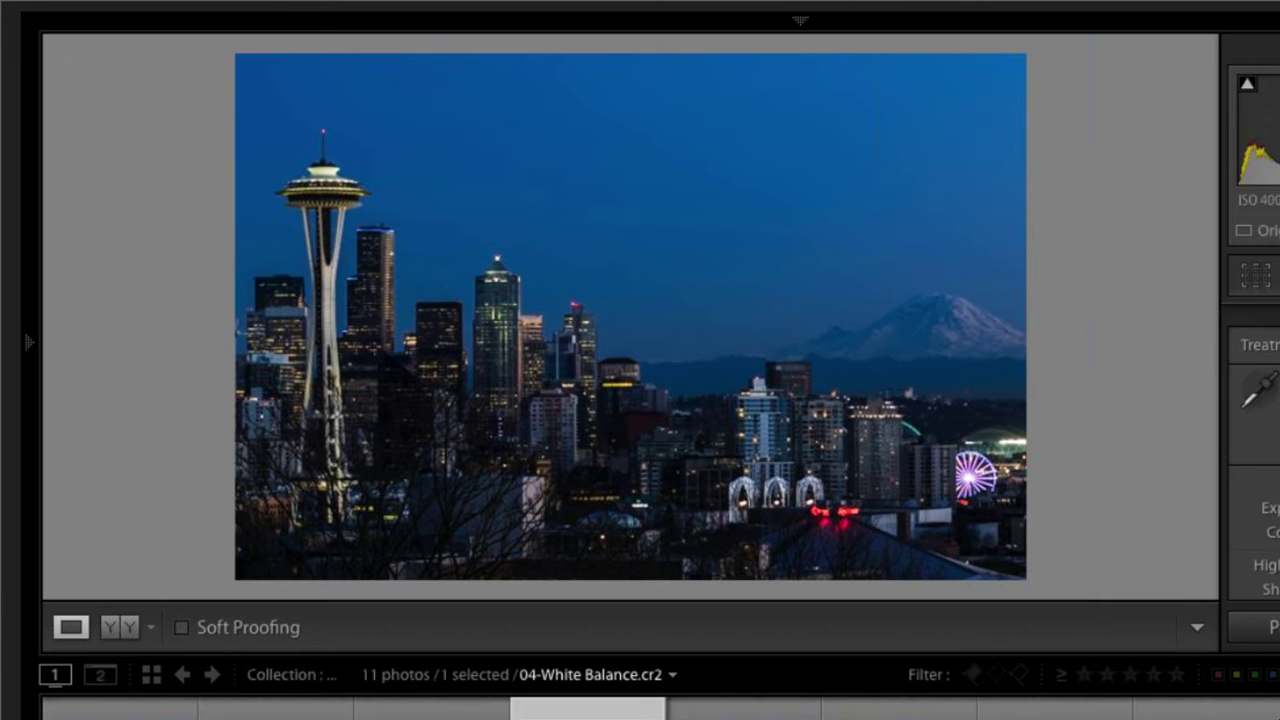
Advance to 05-VibranceSaturation.cr2, the dusk Seattle skyline with Mount Rainier
{"action": "key", "text": "Right"}
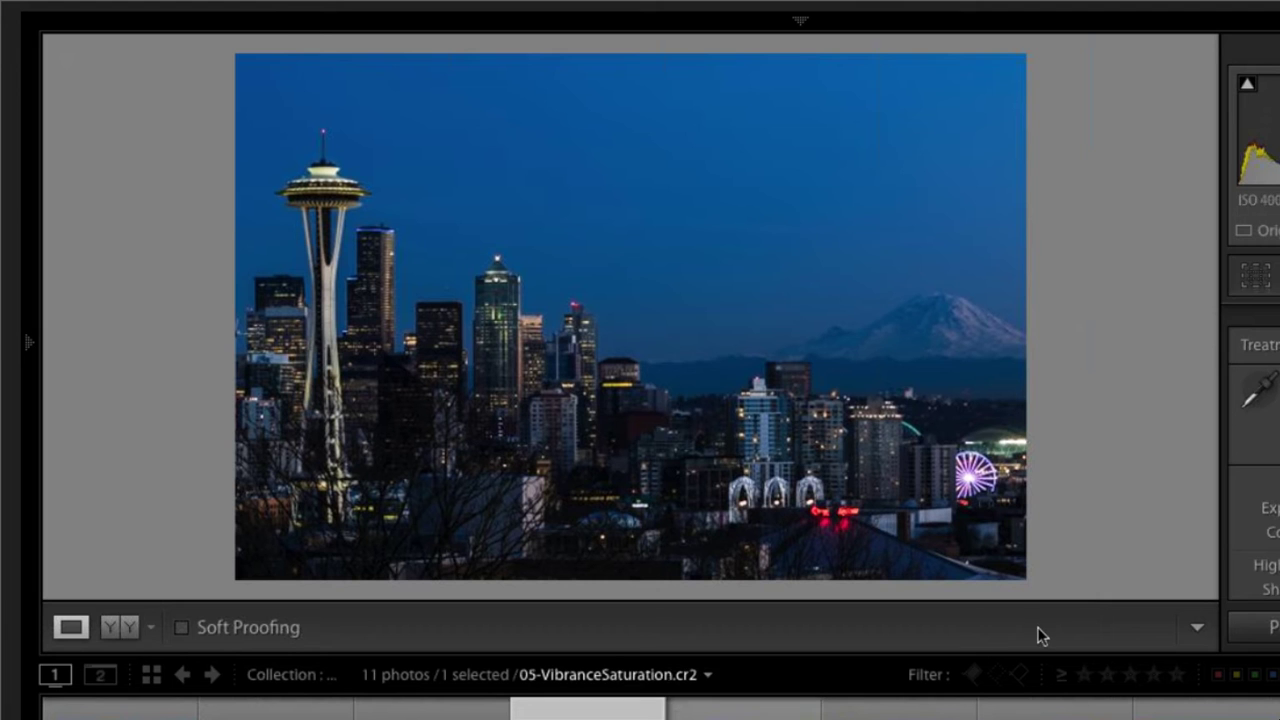
Boost Vibrance and Saturation on the crop-duster photo, then advance to 06-Clarity.cr2
{"action": "key", "text": "Right"}
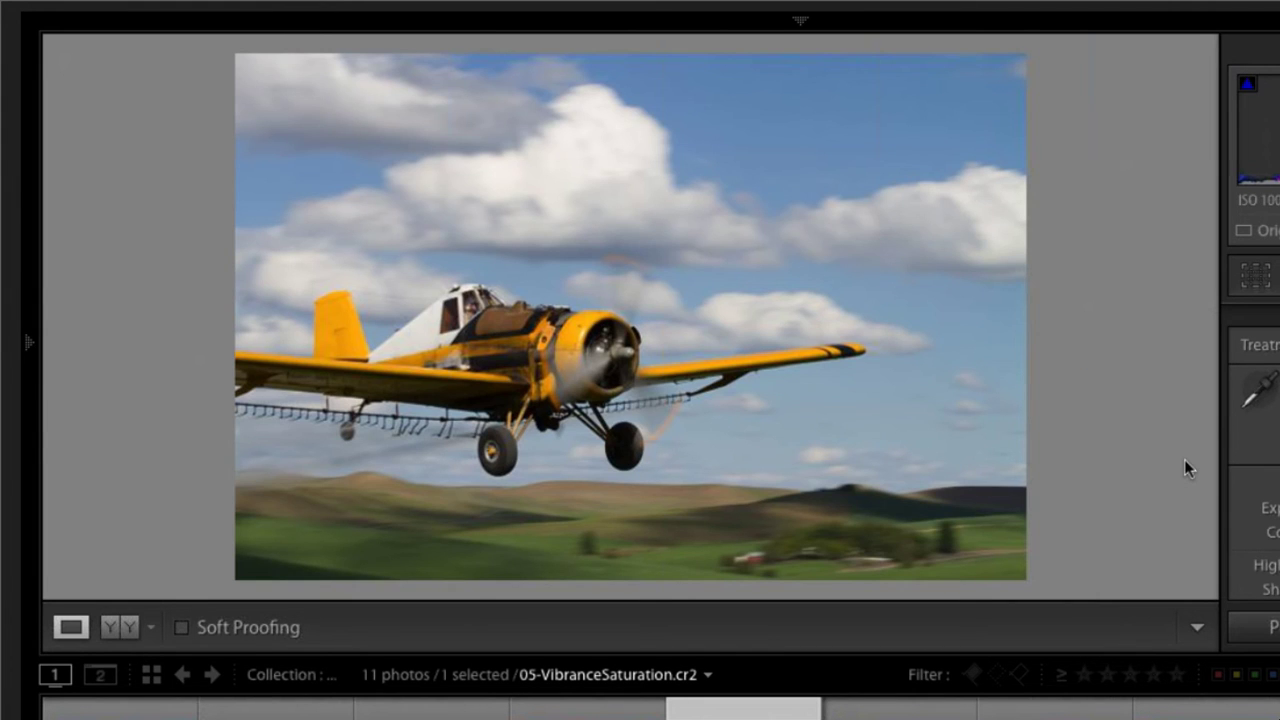
{"action": "scroll", "coordinate": [1254, 420], "scroll_direction": "down", "scroll_amount": 5}
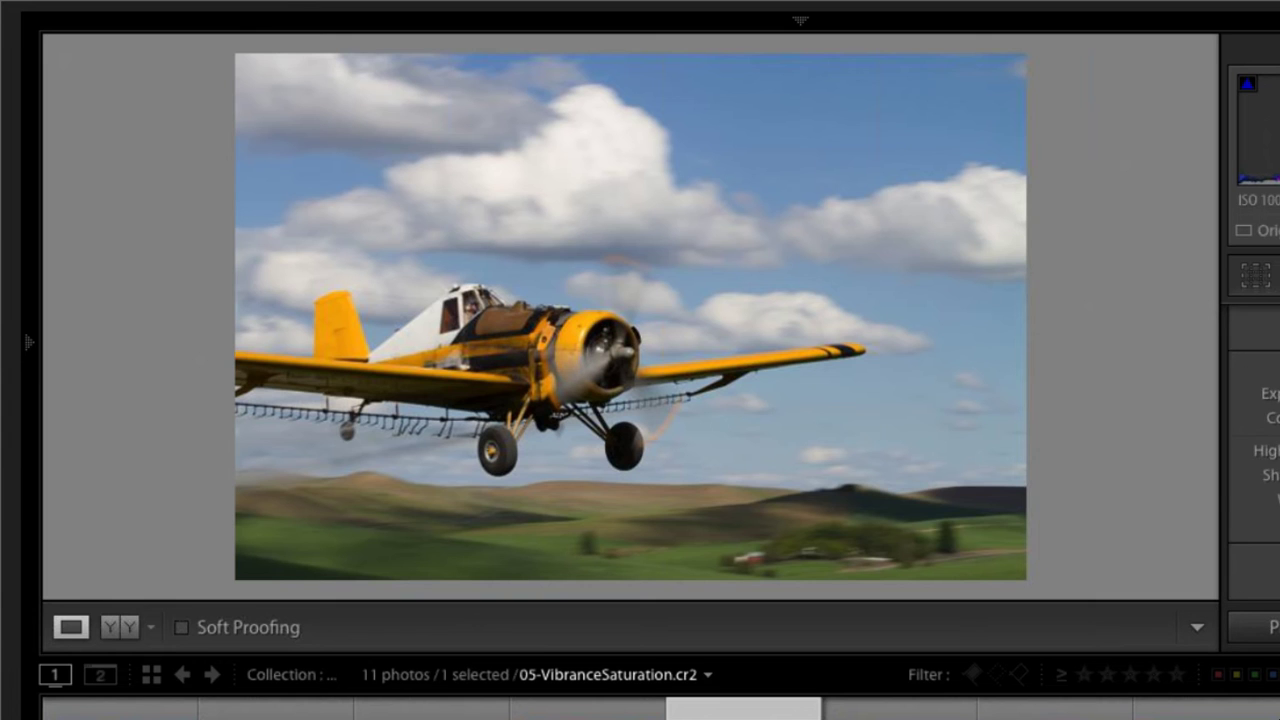
{"action": "scroll", "coordinate": [1256, 445], "scroll_direction": "down", "scroll_amount": 1}
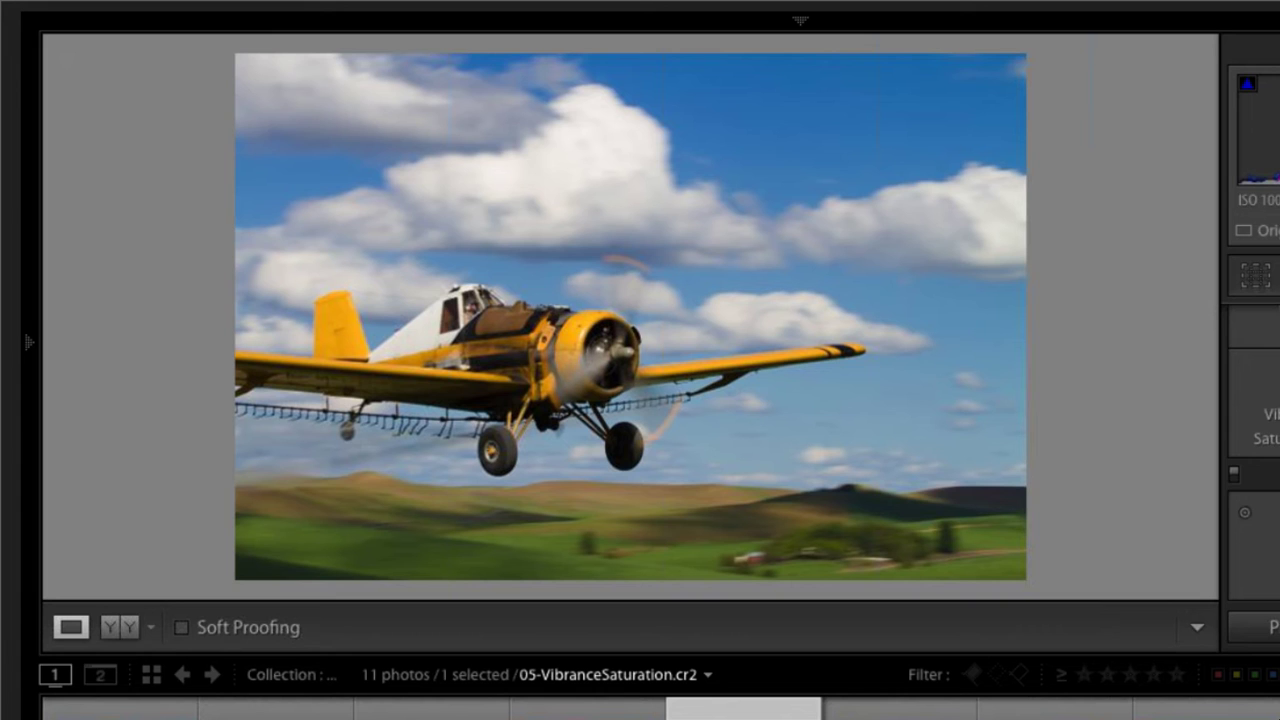
{"action": "key", "text": "Right"}
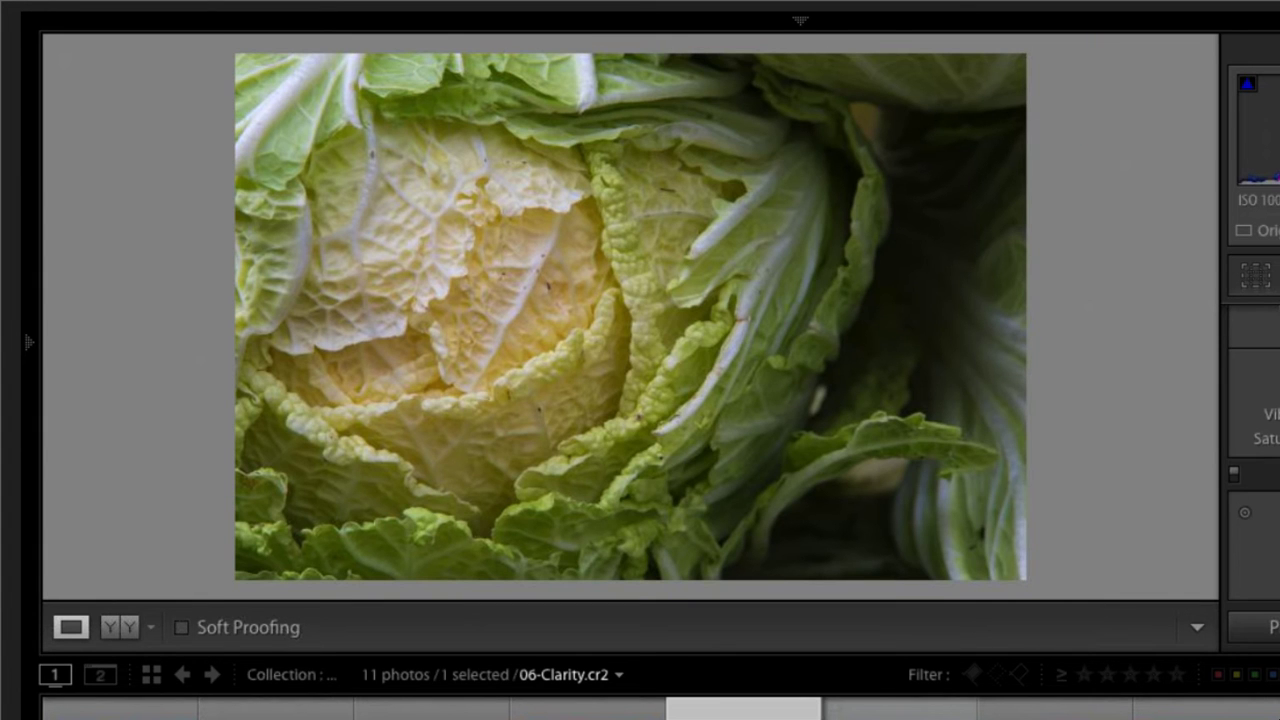
Increase Clarity on the cabbage photo, then open 07-Dehaze.cr2 from the filmstrip
{"action": "key", "text": "Right"}
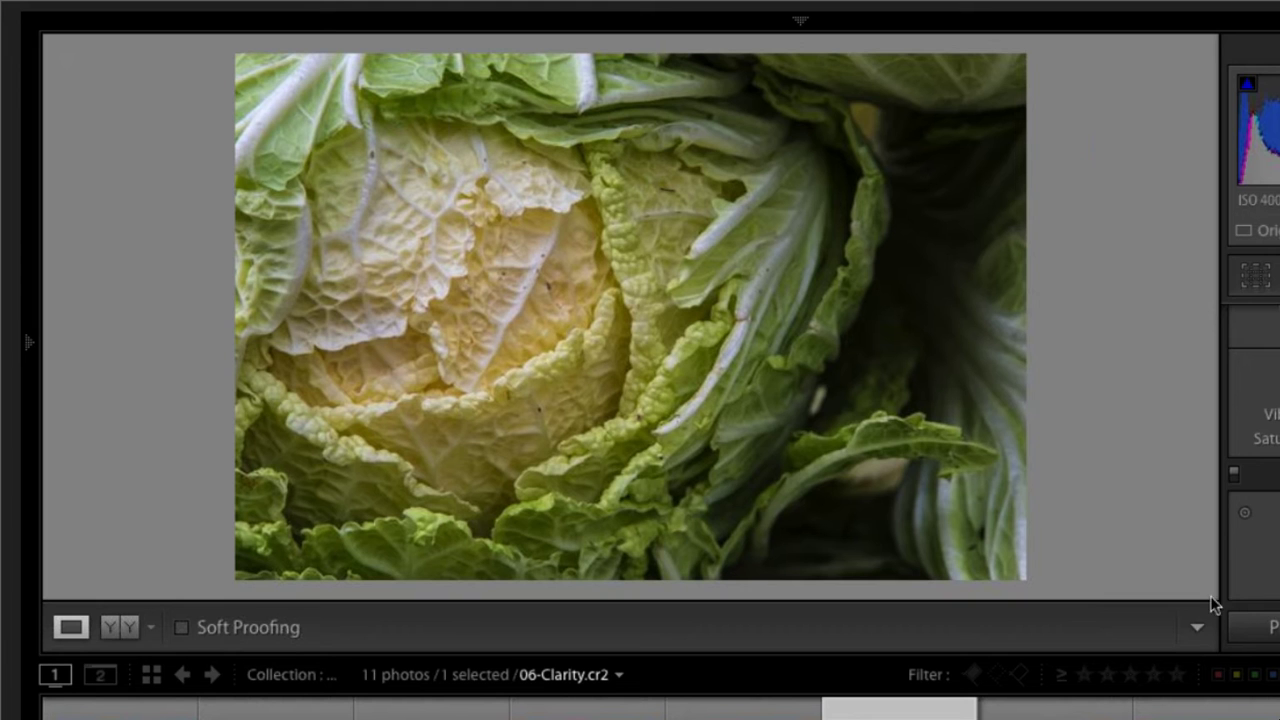
{"action": "left_click", "coordinate": [1066, 714]}
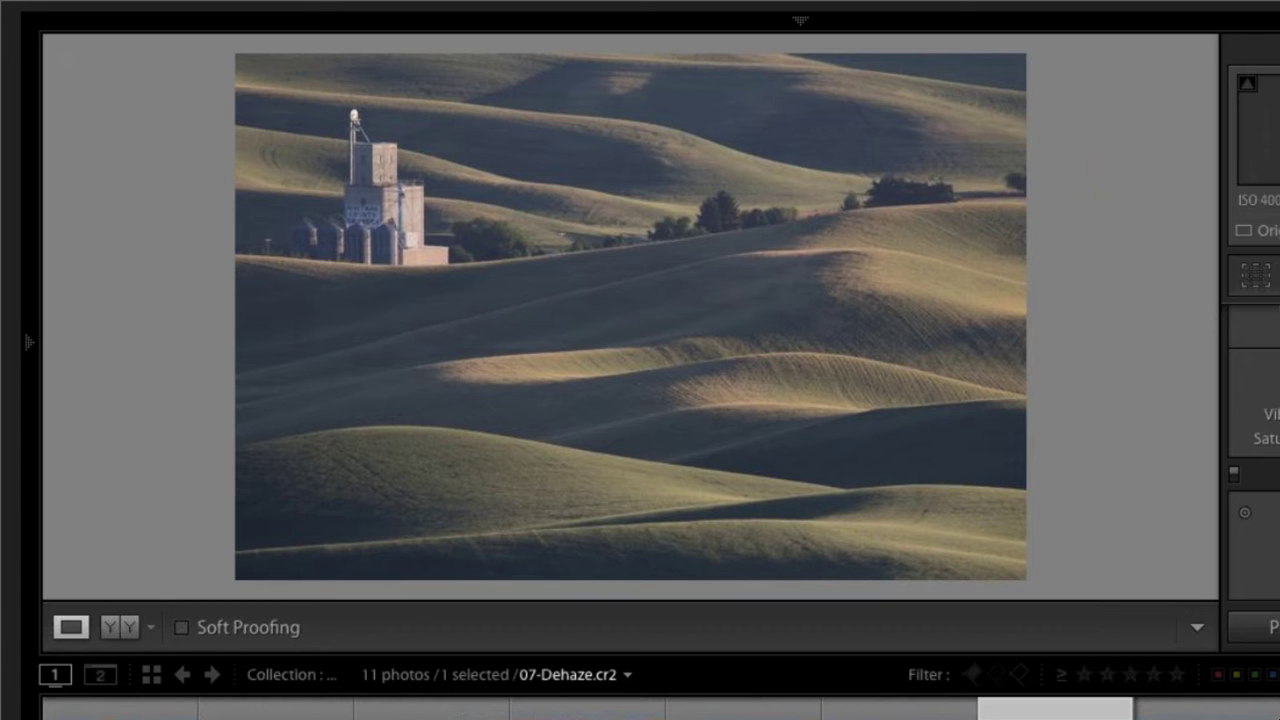
Raise the Effects panel's Dehaze slider to clear the haze from the wheat-hills photo
{"action": "scroll", "coordinate": [1253, 430], "scroll_direction": "down", "scroll_amount": 5}
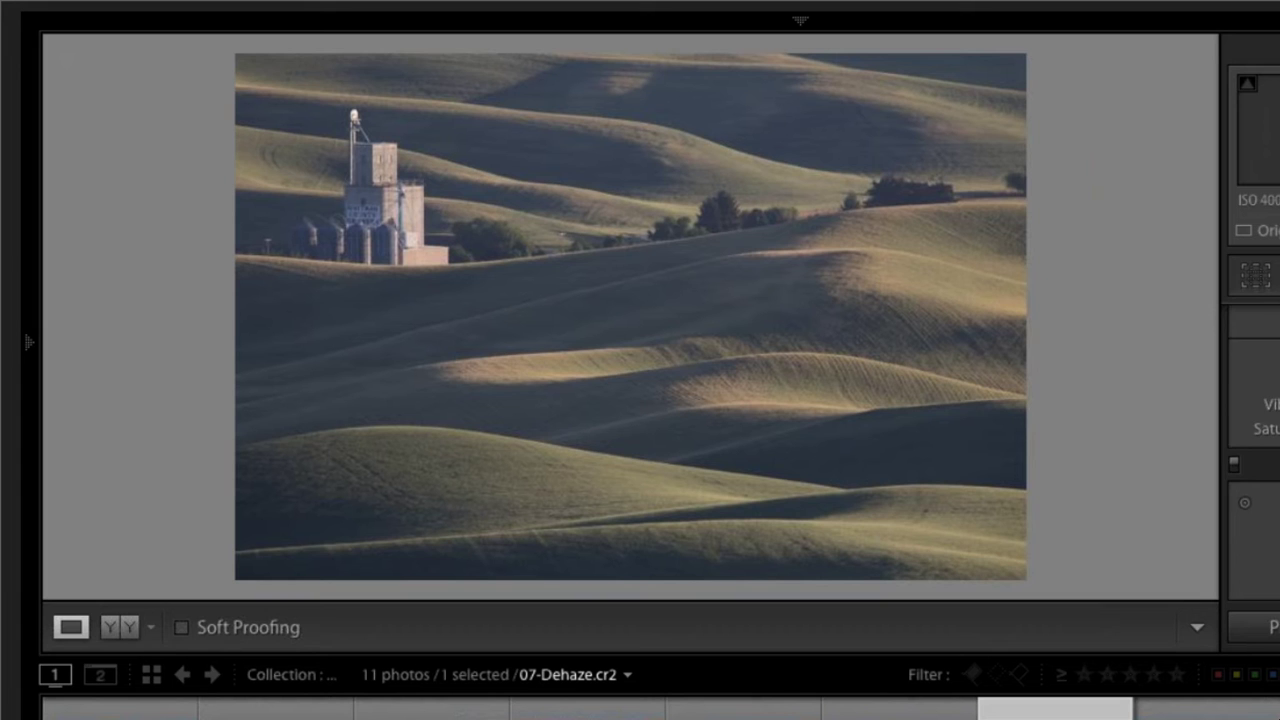
{"action": "scroll", "coordinate": [1253, 450], "scroll_direction": "up", "scroll_amount": 3}
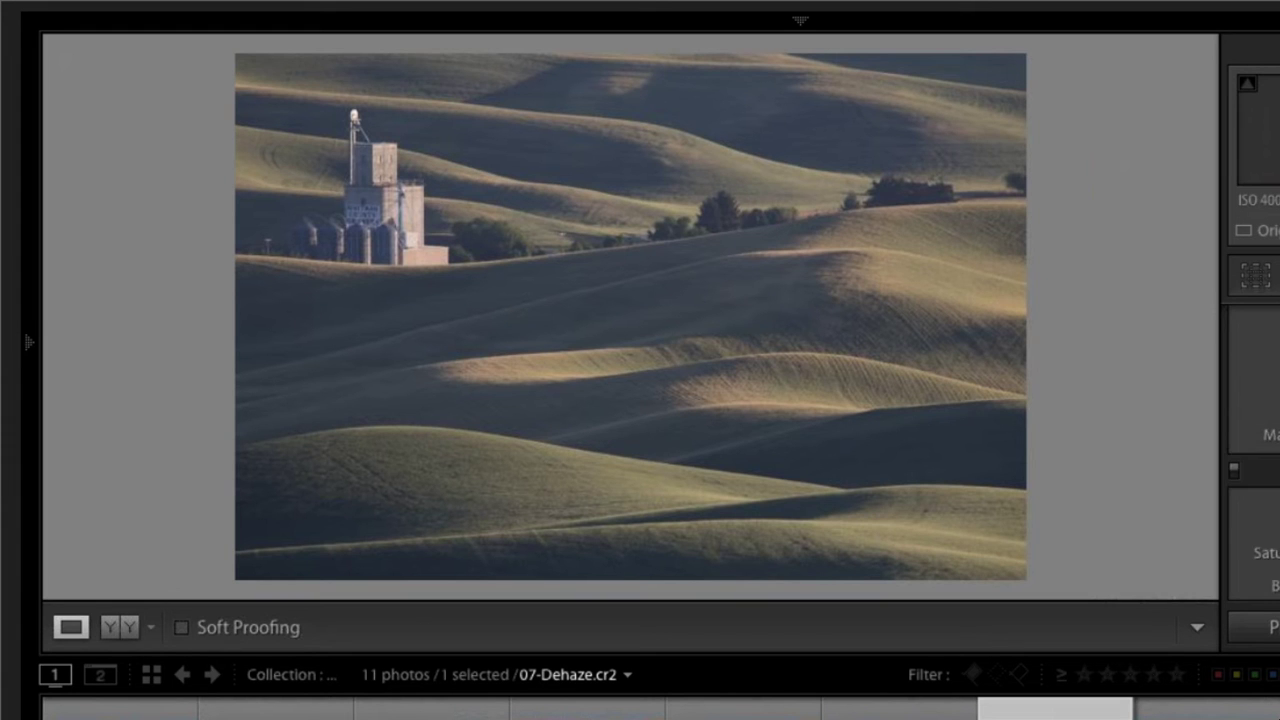
{"action": "scroll", "coordinate": [1253, 450], "scroll_direction": "down", "scroll_amount": 6}
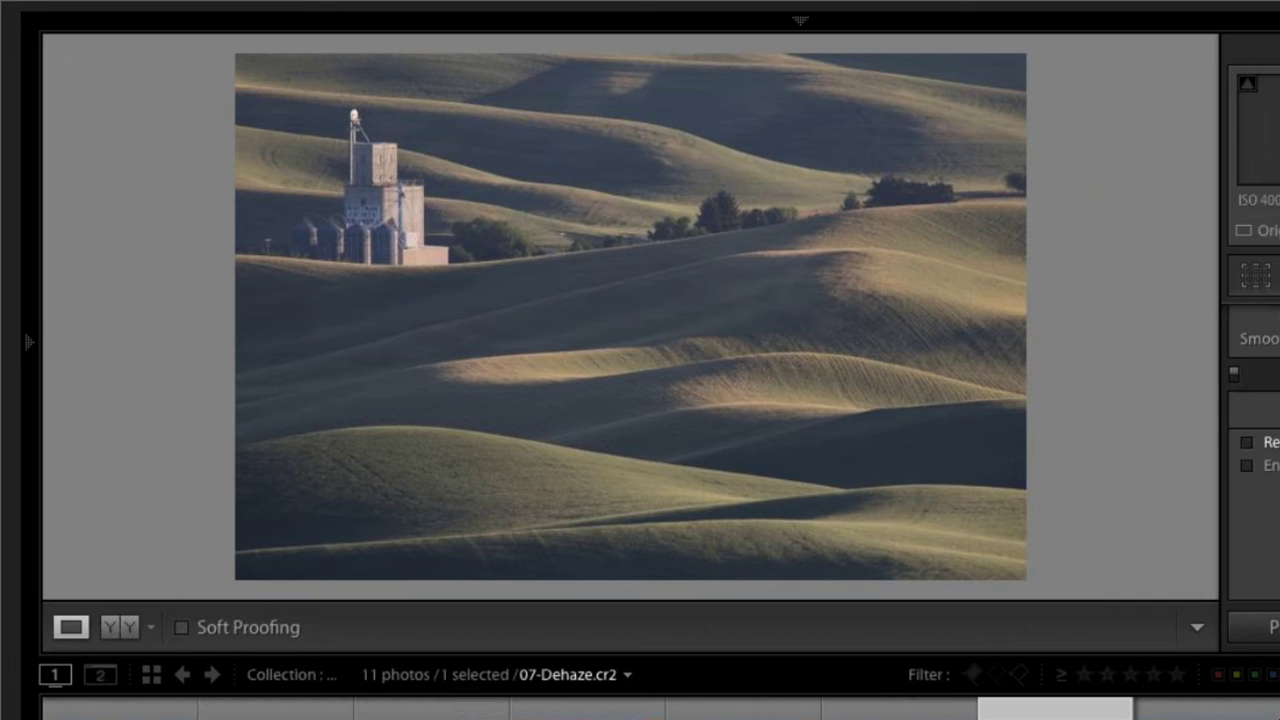
{"action": "scroll", "coordinate": [1253, 450], "scroll_direction": "down", "scroll_amount": 5}
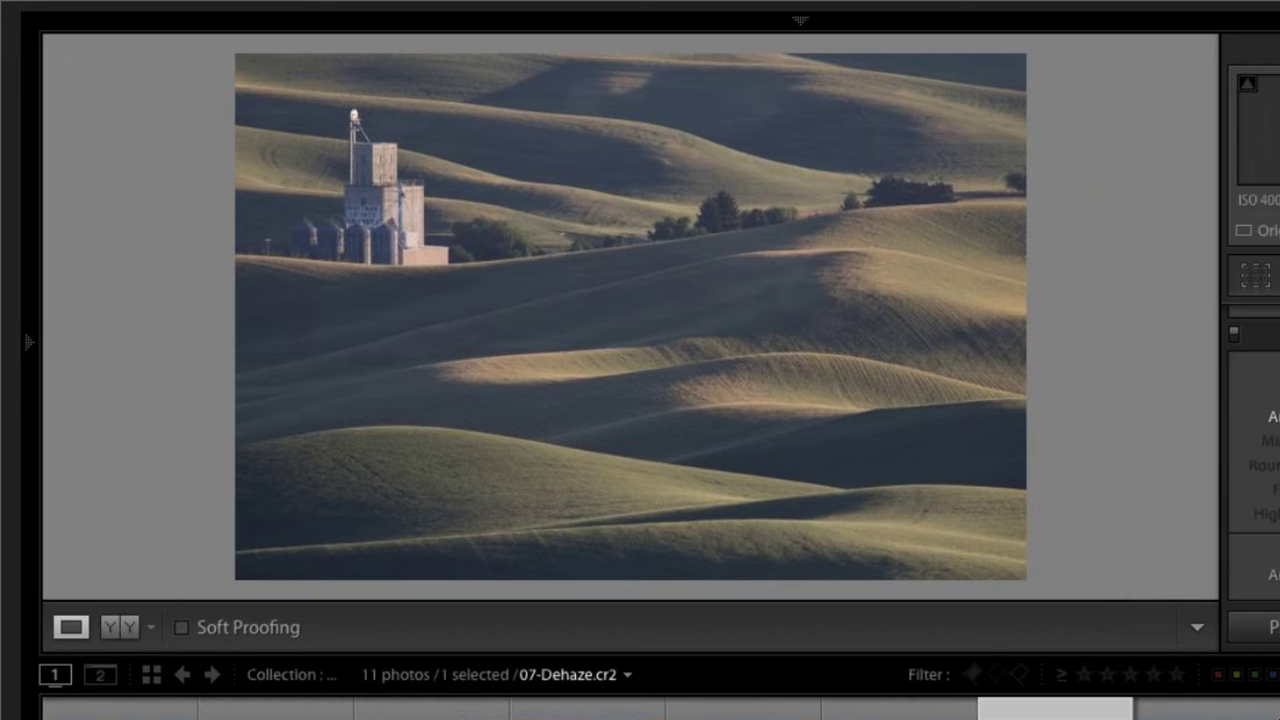
{"action": "scroll", "coordinate": [1253, 450], "scroll_direction": "down", "scroll_amount": 3}
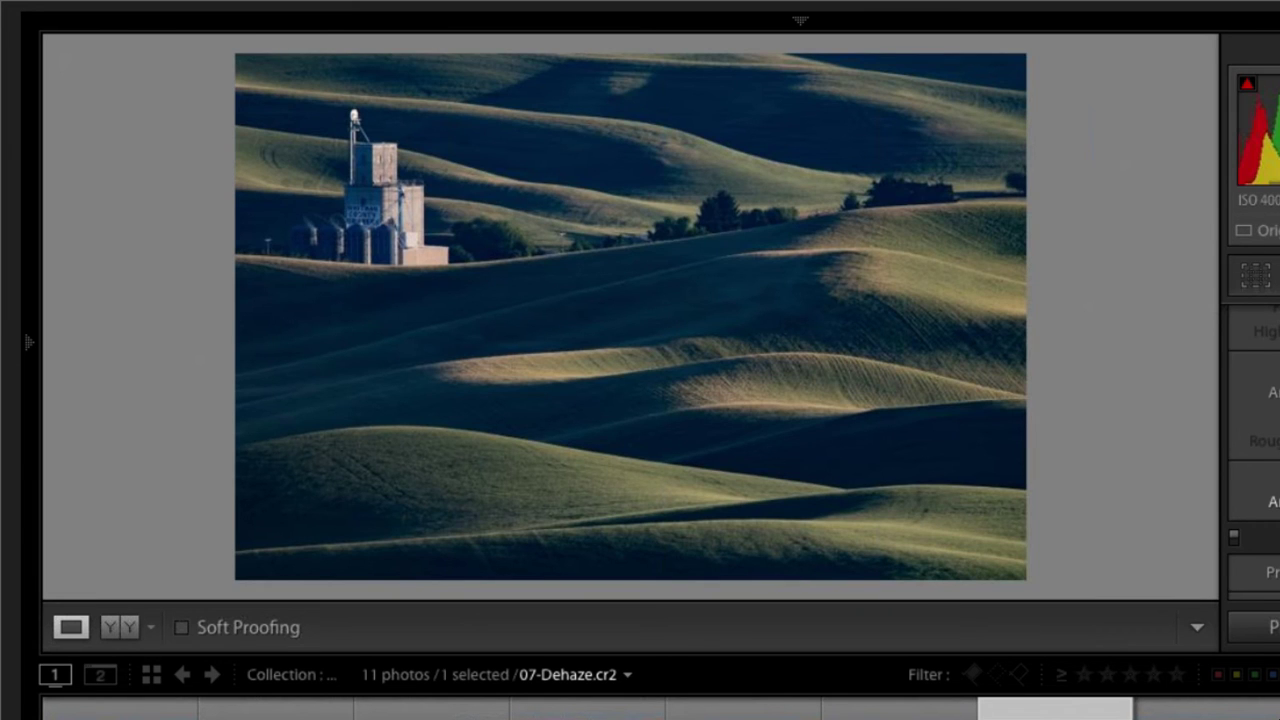
Toggle the Before view with backslash to compare the hills photo against its hazy original
{"action": "key", "text": "backslash"}
{"action": "scroll", "coordinate": [1253, 450], "scroll_direction": "up", "scroll_amount": 1}
{"action": "scroll", "coordinate": [1253, 450], "scroll_direction": "up", "scroll_amount": 1}
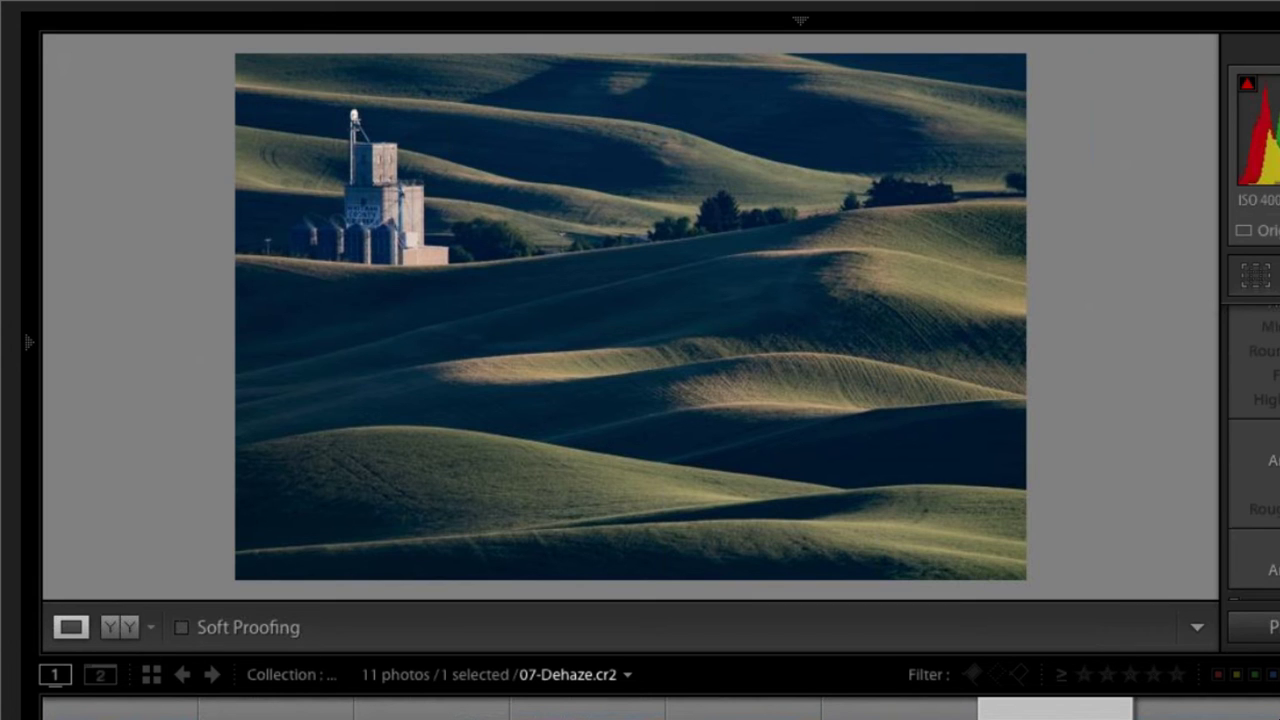
{"action": "scroll", "coordinate": [1253, 450], "scroll_direction": "up", "scroll_amount": 2}
{"action": "scroll", "coordinate": [1253, 450], "scroll_direction": "up", "scroll_amount": 2}
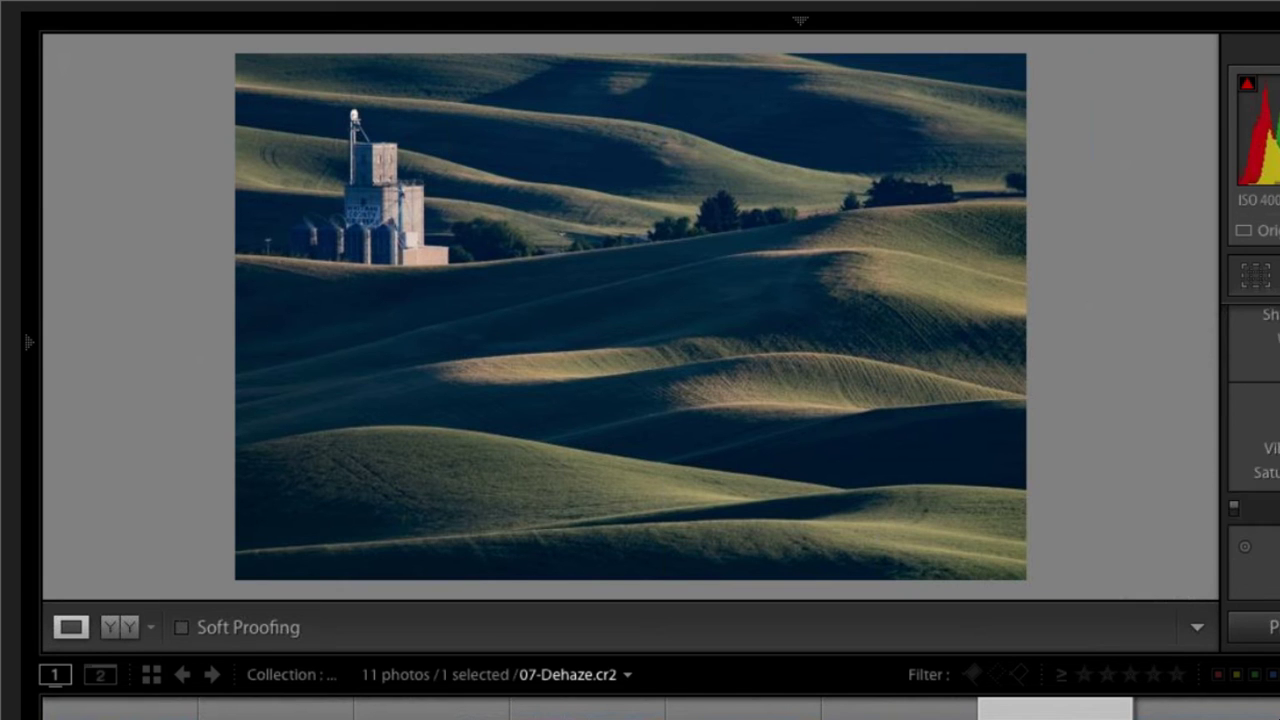
{"action": "scroll", "coordinate": [1253, 450], "scroll_direction": "up", "scroll_amount": 5}
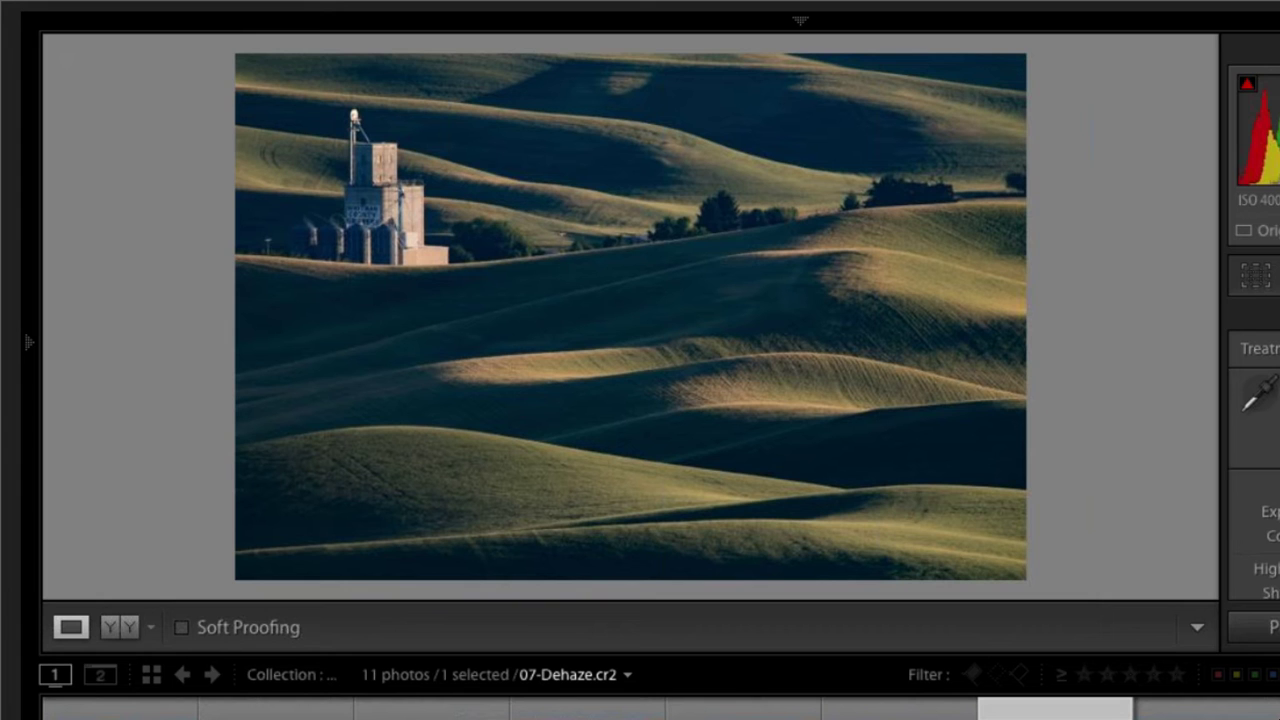
{"action": "scroll", "coordinate": [1254, 400], "scroll_direction": "down", "scroll_amount": 4}
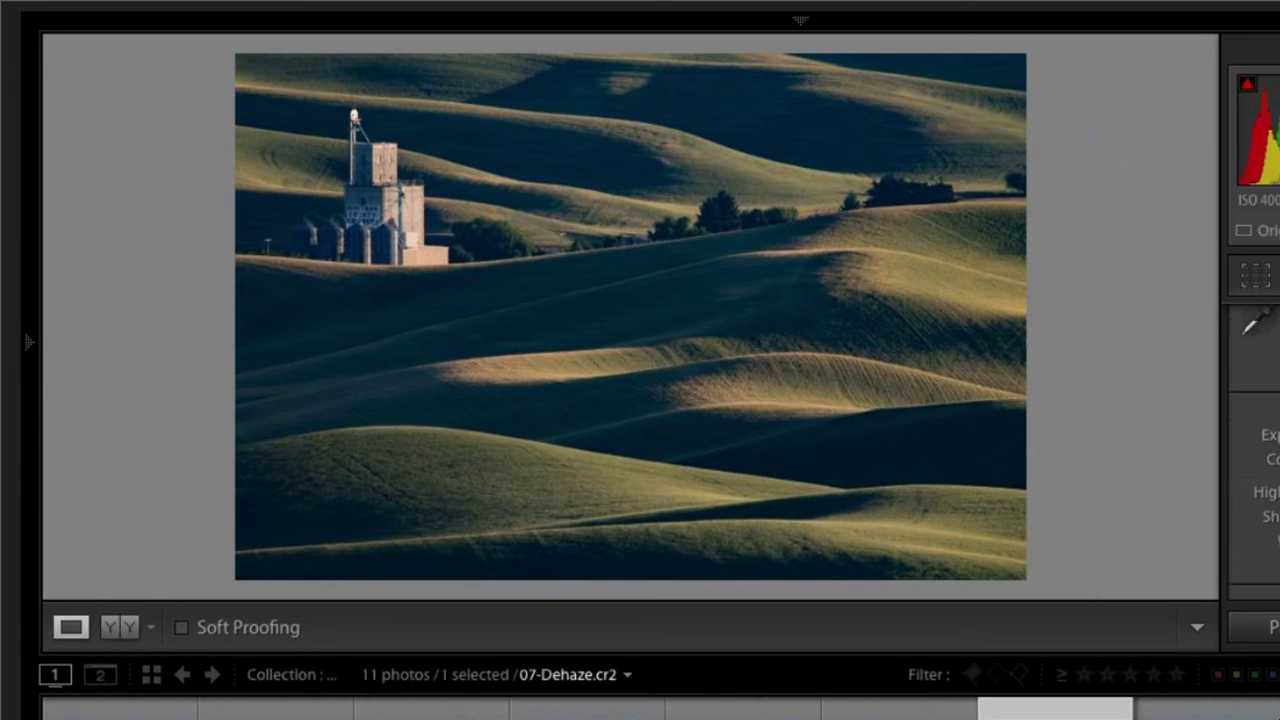
{"action": "scroll", "coordinate": [1254, 400], "scroll_direction": "down", "scroll_amount": 2}
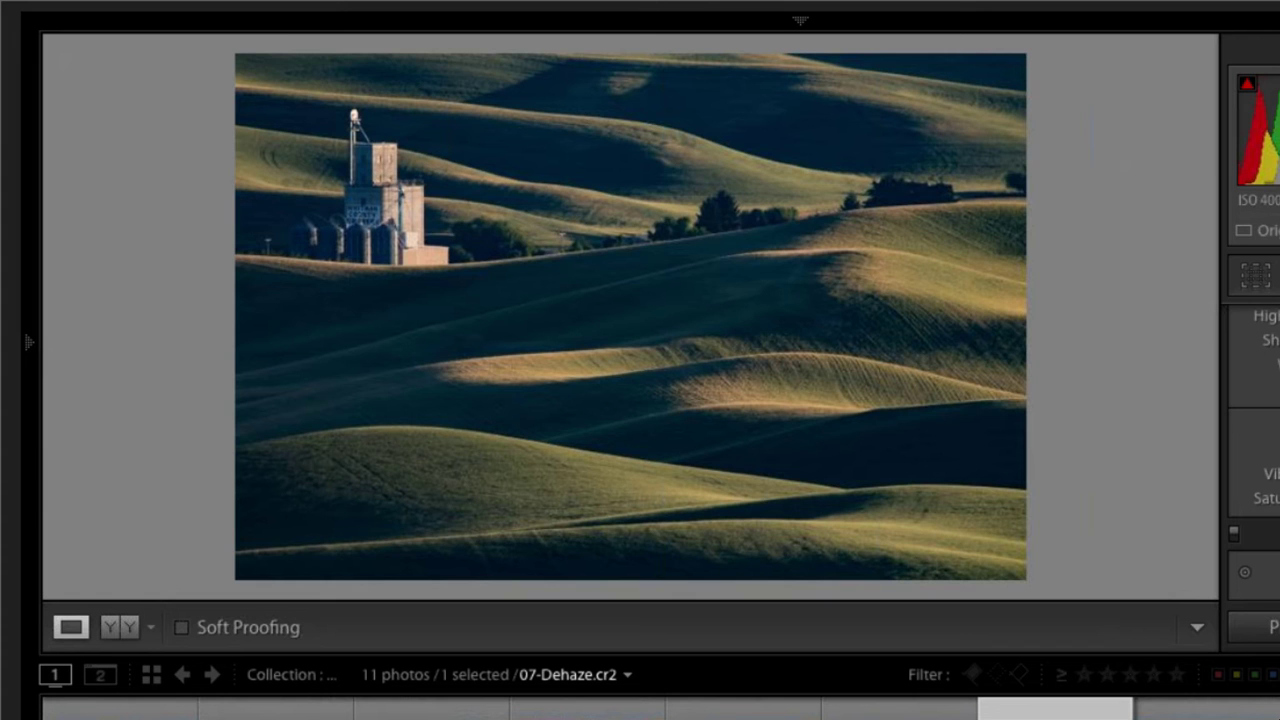
{"action": "key", "text": "backslash"}
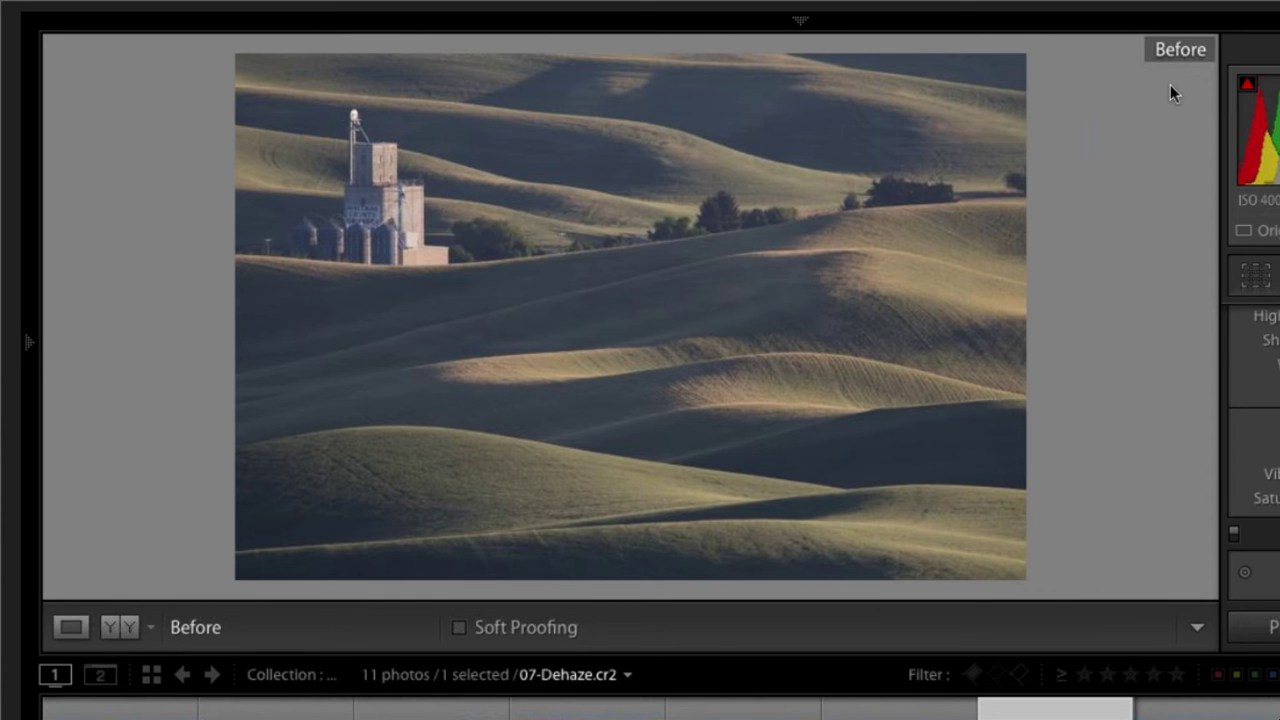
Flip between the original and dehazed edit several times, finishing on the edited version
{"action": "key", "text": "backslash"}
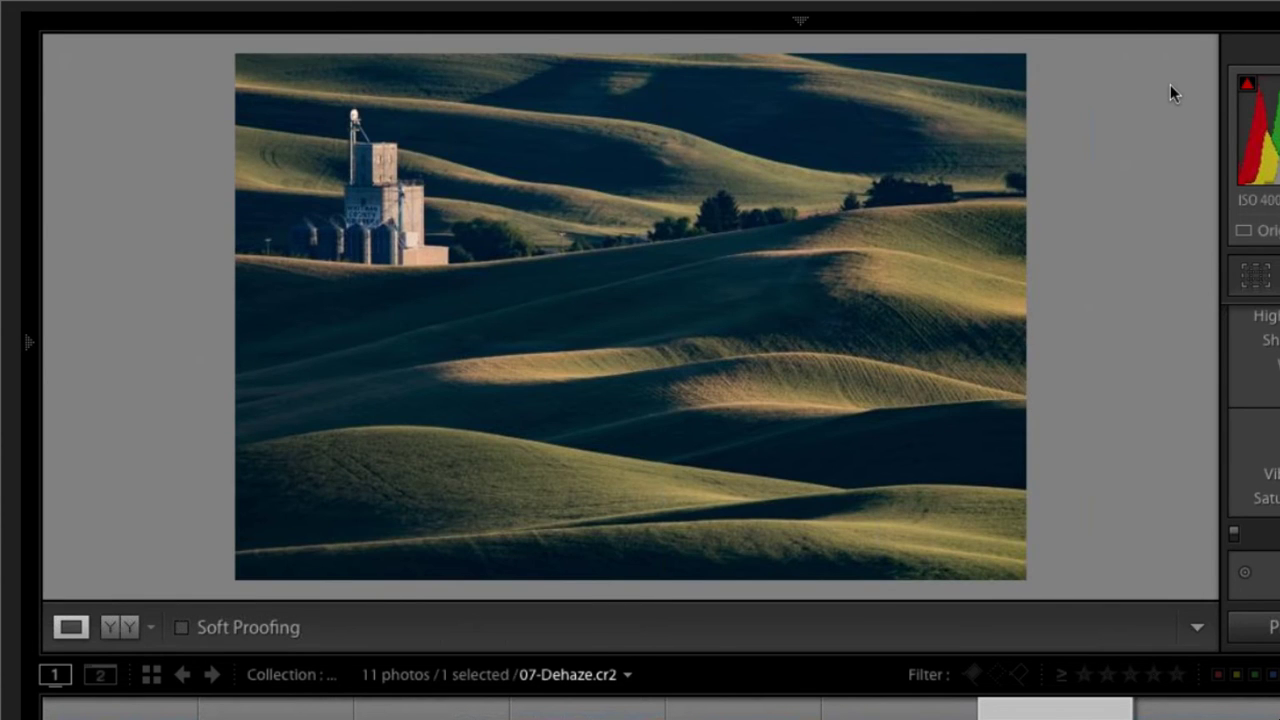
{"action": "key", "text": "backslash"}
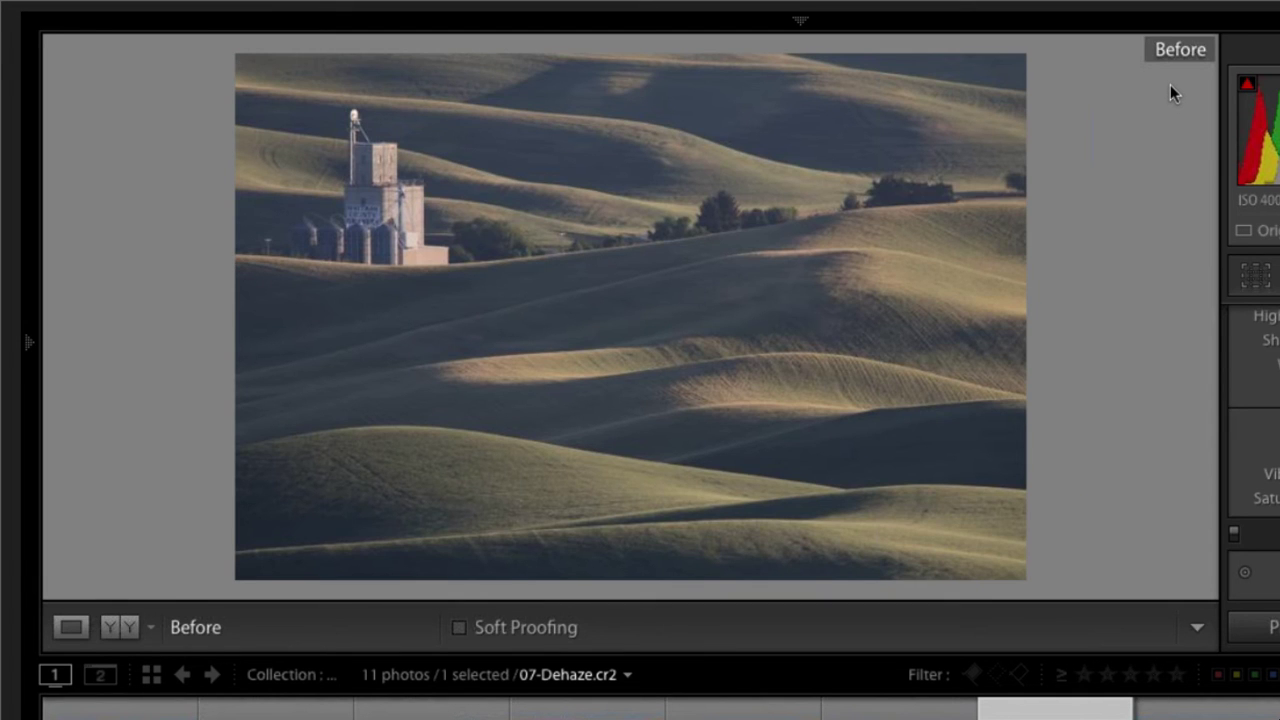
{"action": "key", "text": "backslash"}
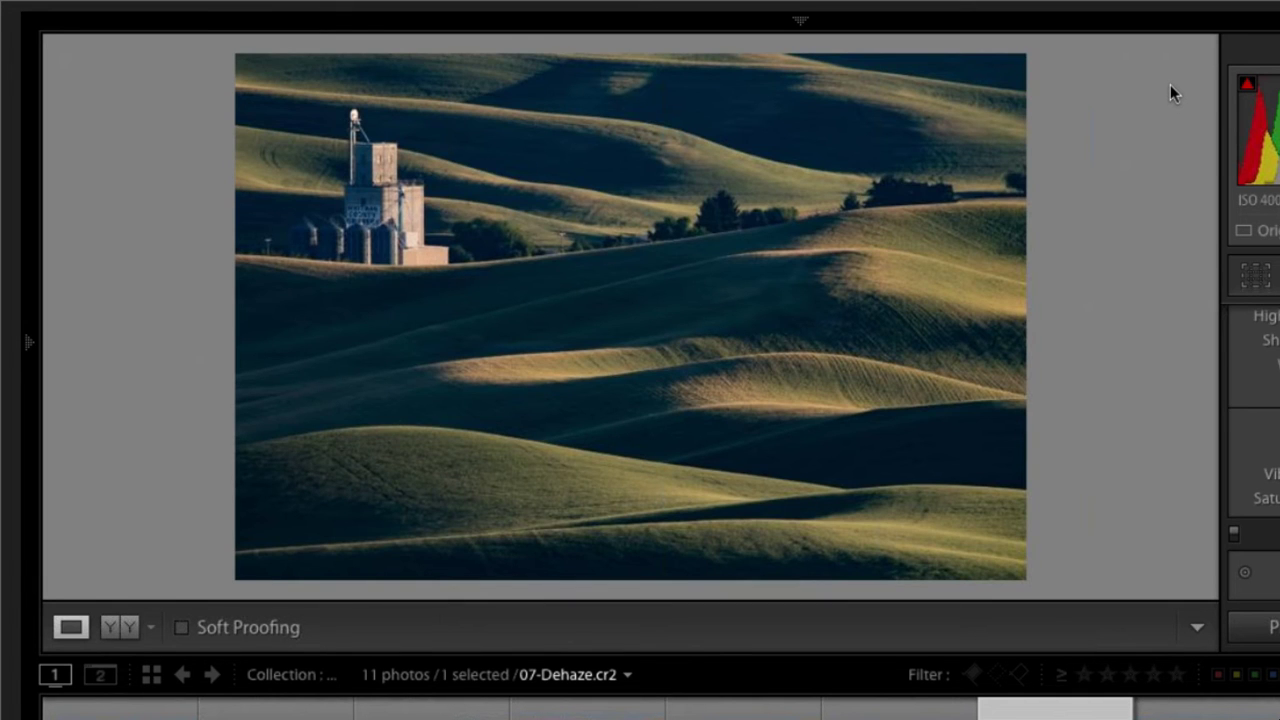
{"action": "key", "text": "backslash"}
{"action": "key", "text": "backslash"}
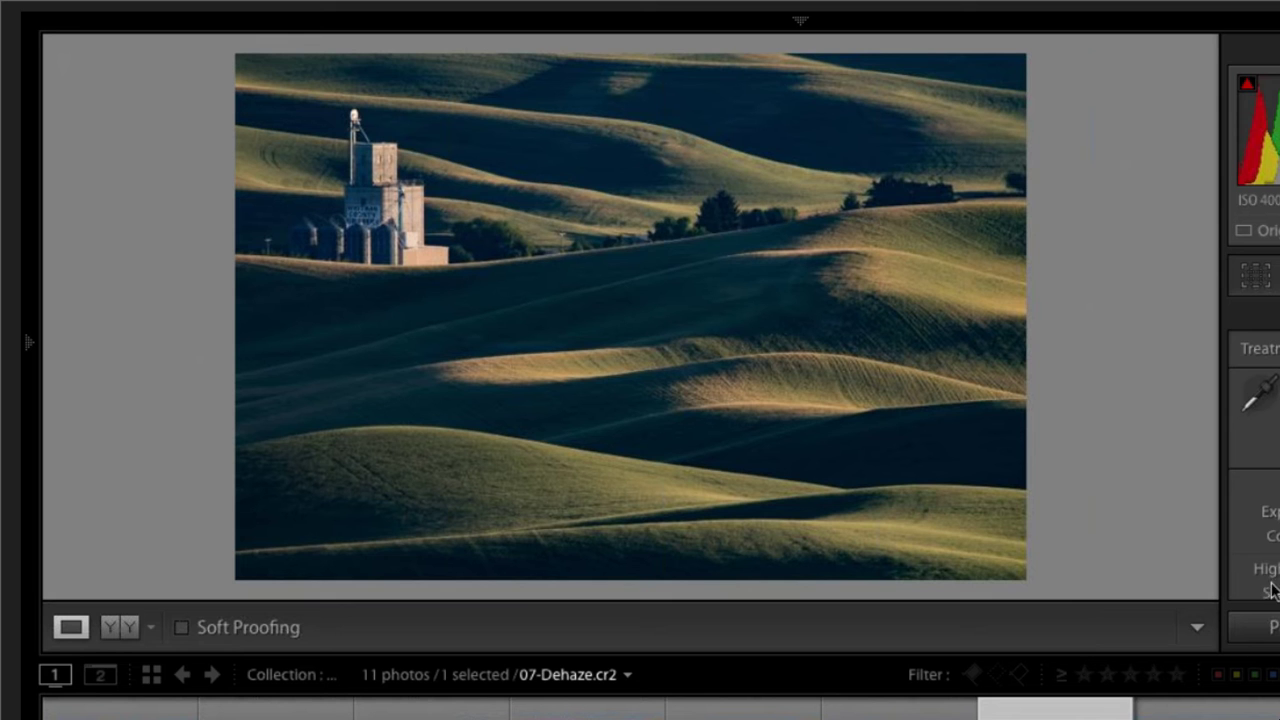
Open 08-Spotting.cr2, the heron close-up, from the filmstrip
{"action": "left_click", "coordinate": [1222, 710]}
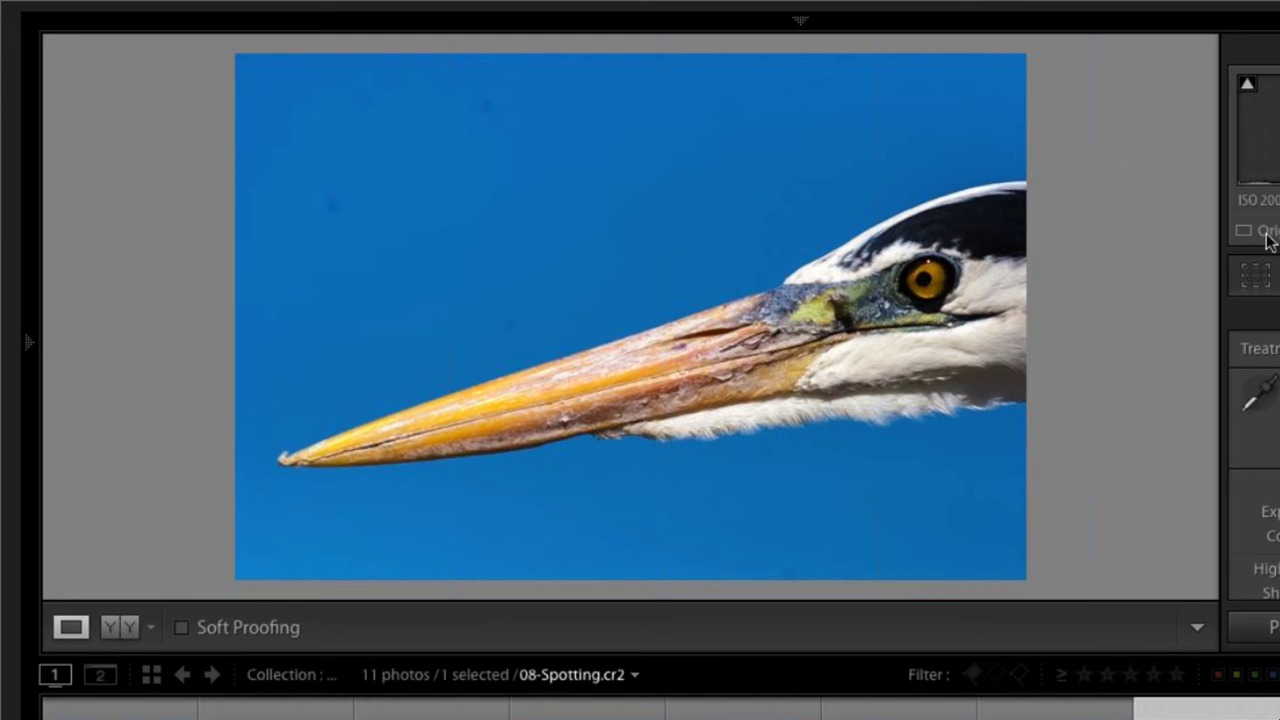
Activate the Spot Removal tool with Q on the heron photo
{"action": "key", "text": "q"}
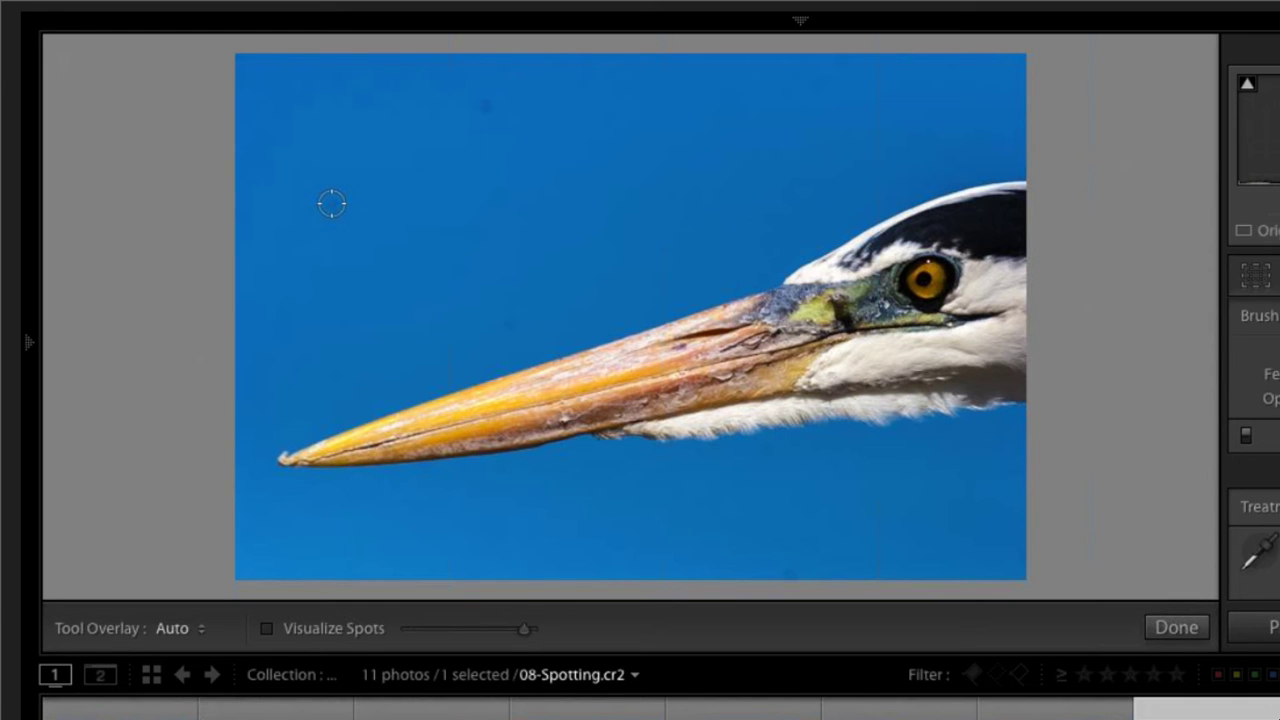
Heal two specks in the upper sky, then brush a short healing stroke above the beak
{"action": "left_click", "coordinate": [332, 203]}
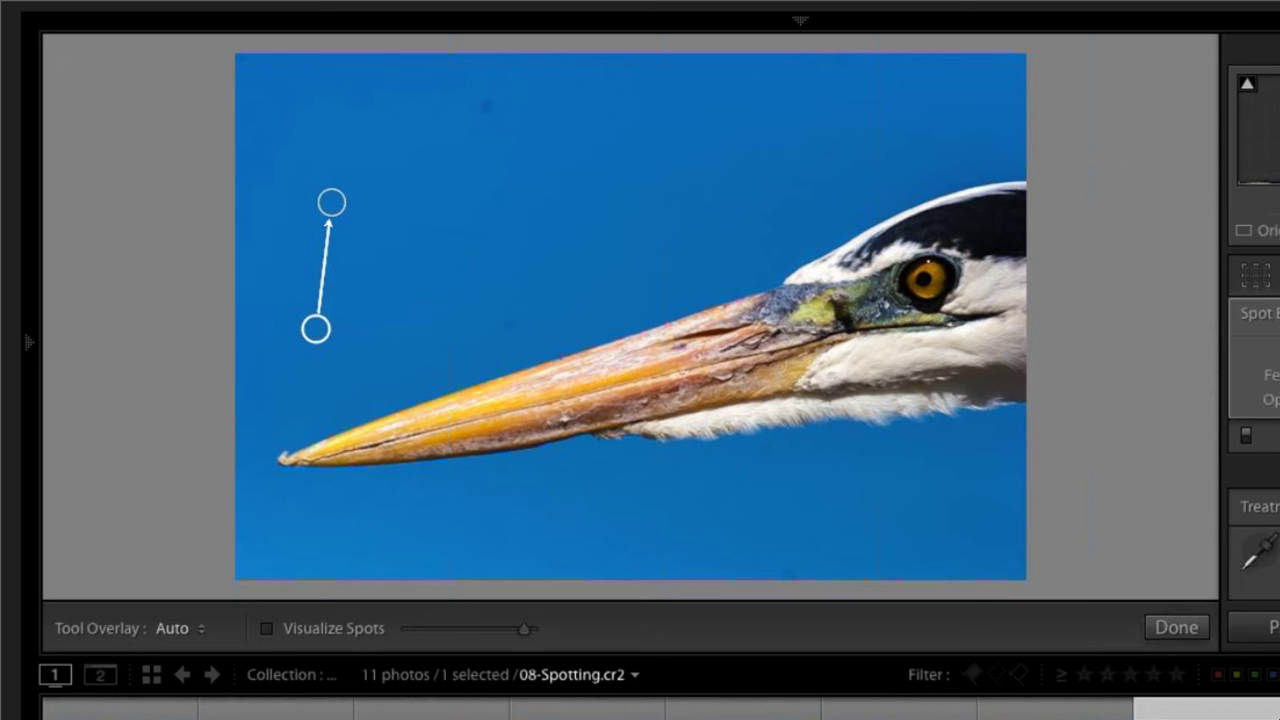
{"action": "left_click", "coordinate": [488, 104]}
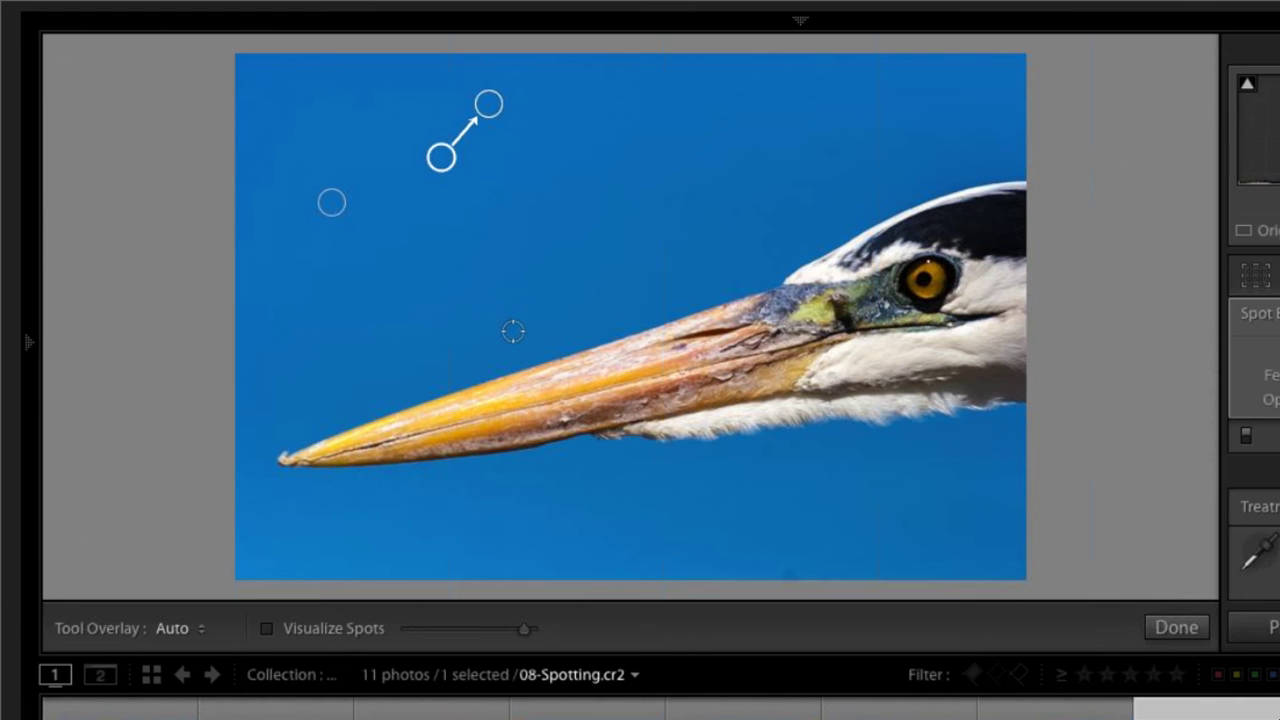
{"action": "key", "text": "Escape"}
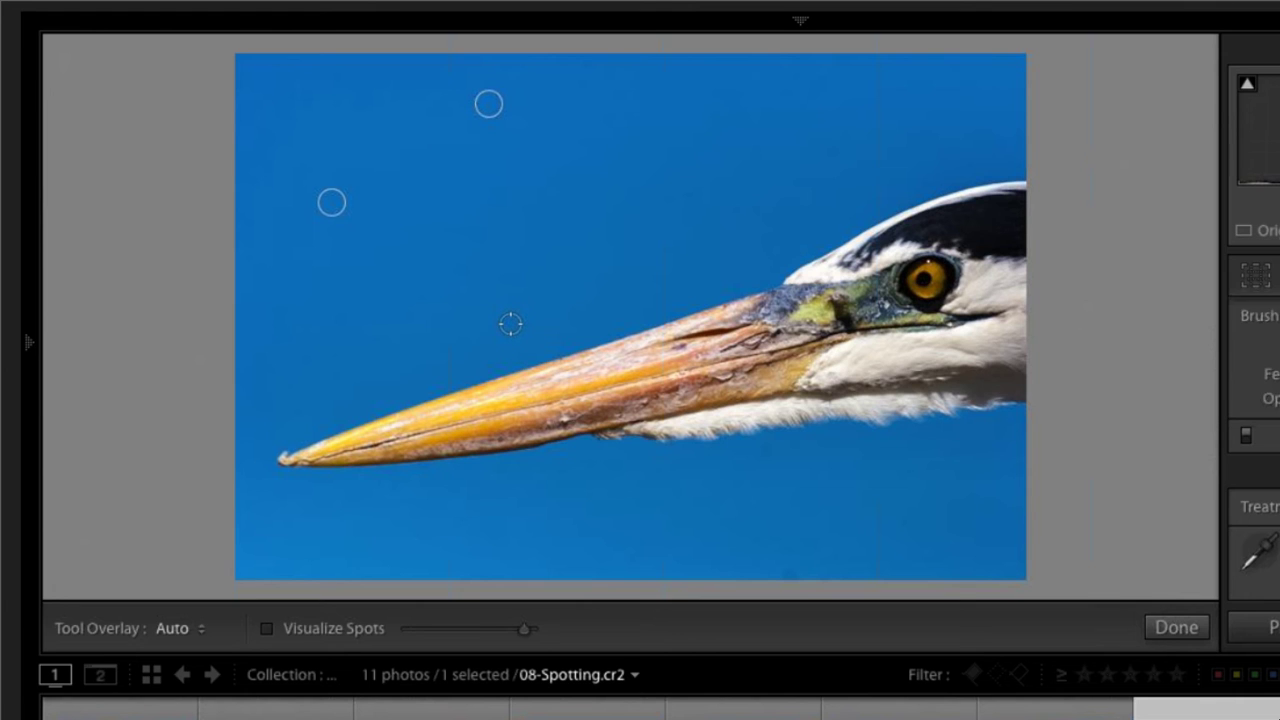
{"action": "left_click_drag", "start_coordinate": [510, 322], "coordinate": [543, 291]}
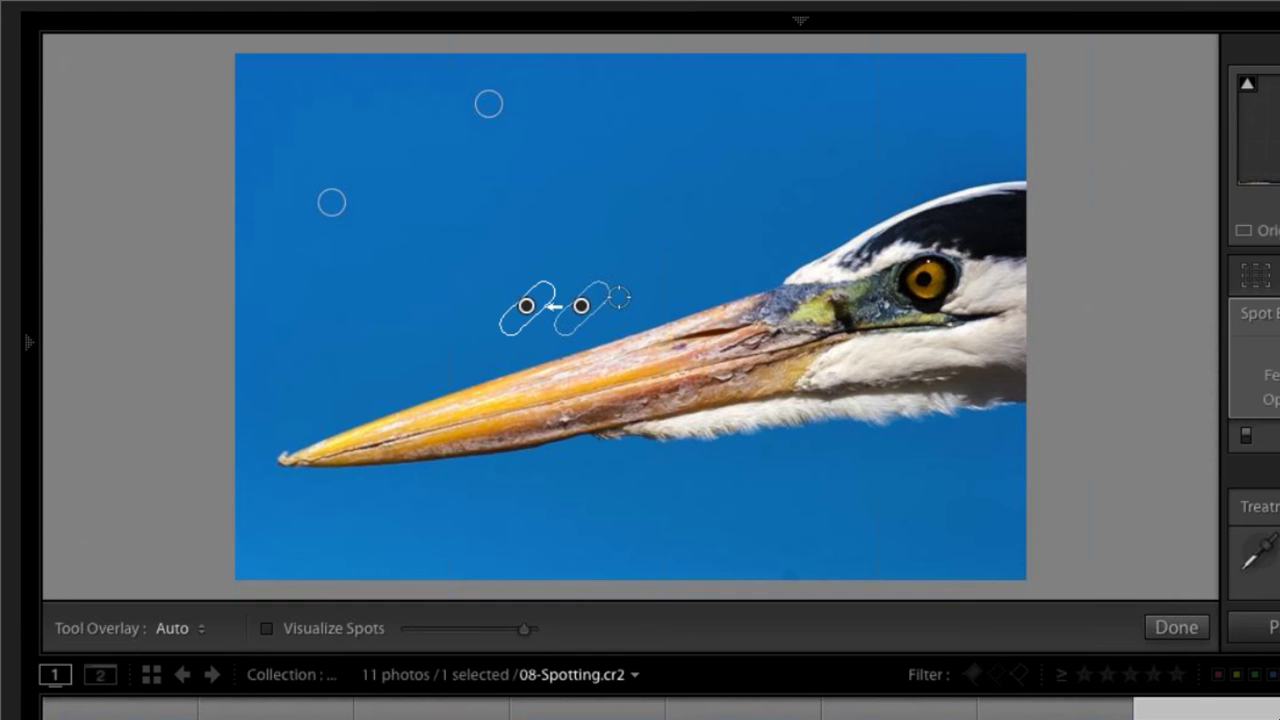
Replace the brushed patch above the beak with a round heal and fix a lower-sky speck
{"action": "left_click", "coordinate": [554, 313], "text": "alt"}
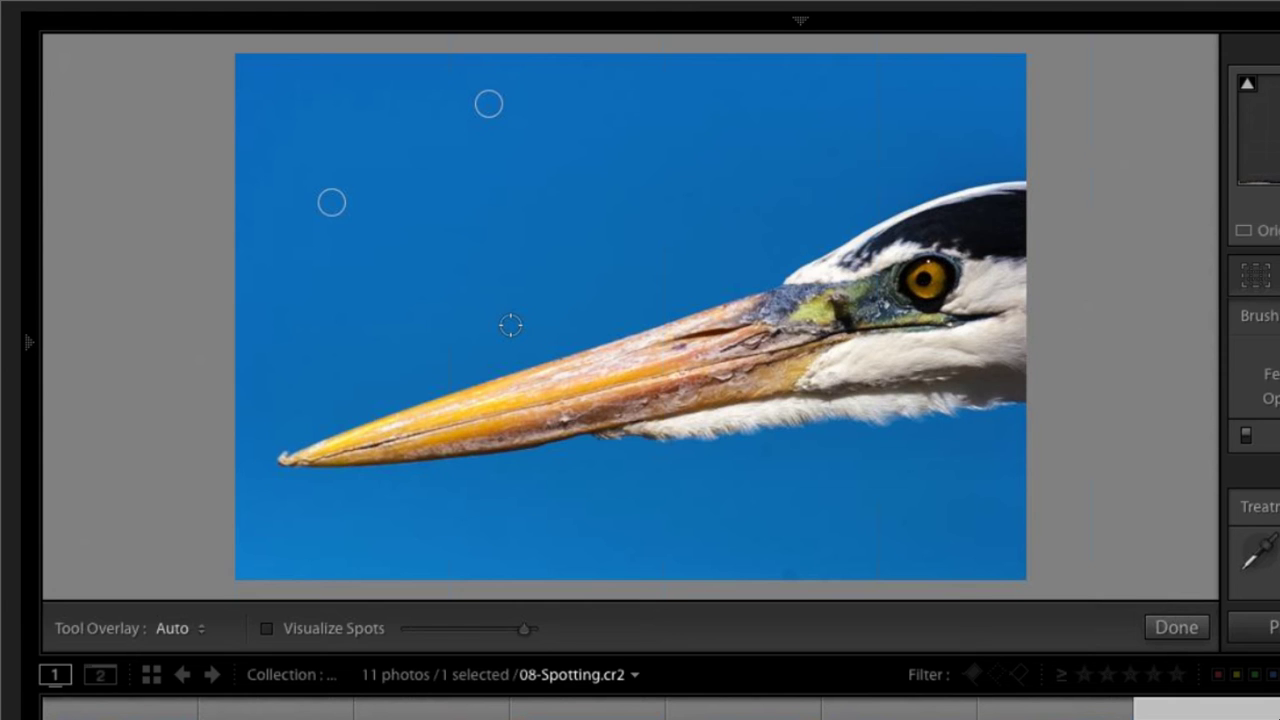
{"action": "left_click", "coordinate": [510, 325]}
{"action": "left_click", "coordinate": [787, 572]}
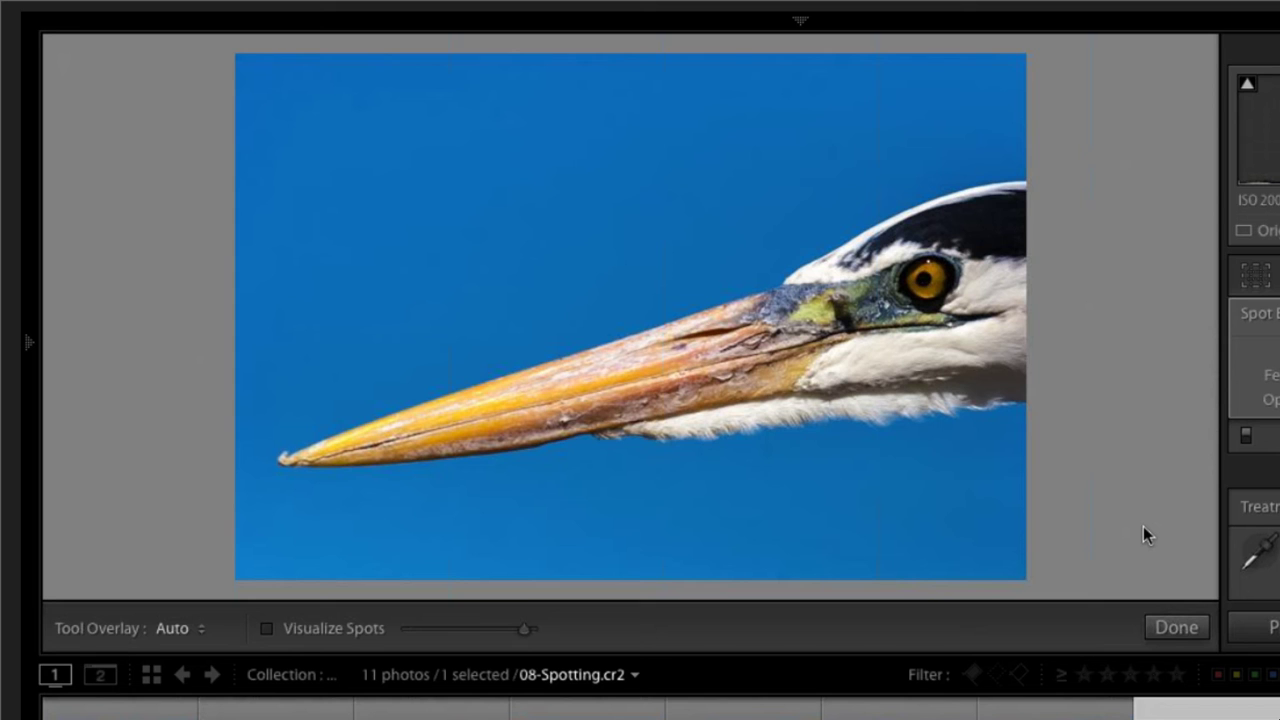
Turn on Visualize Spots and heal specks near the top edge, upper sky, right edge and below the beak
{"action": "left_click", "coordinate": [328, 634]}
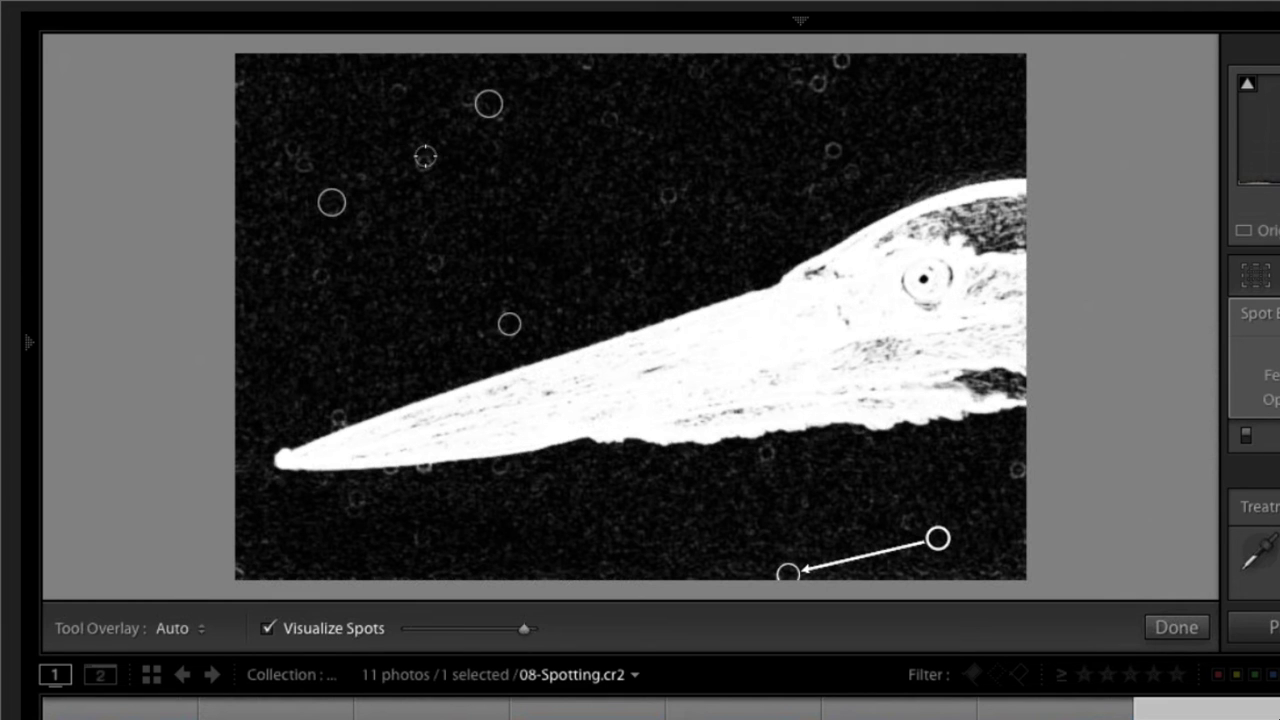
{"action": "left_click", "coordinate": [833, 150]}
{"action": "left_click", "coordinate": [833, 150]}
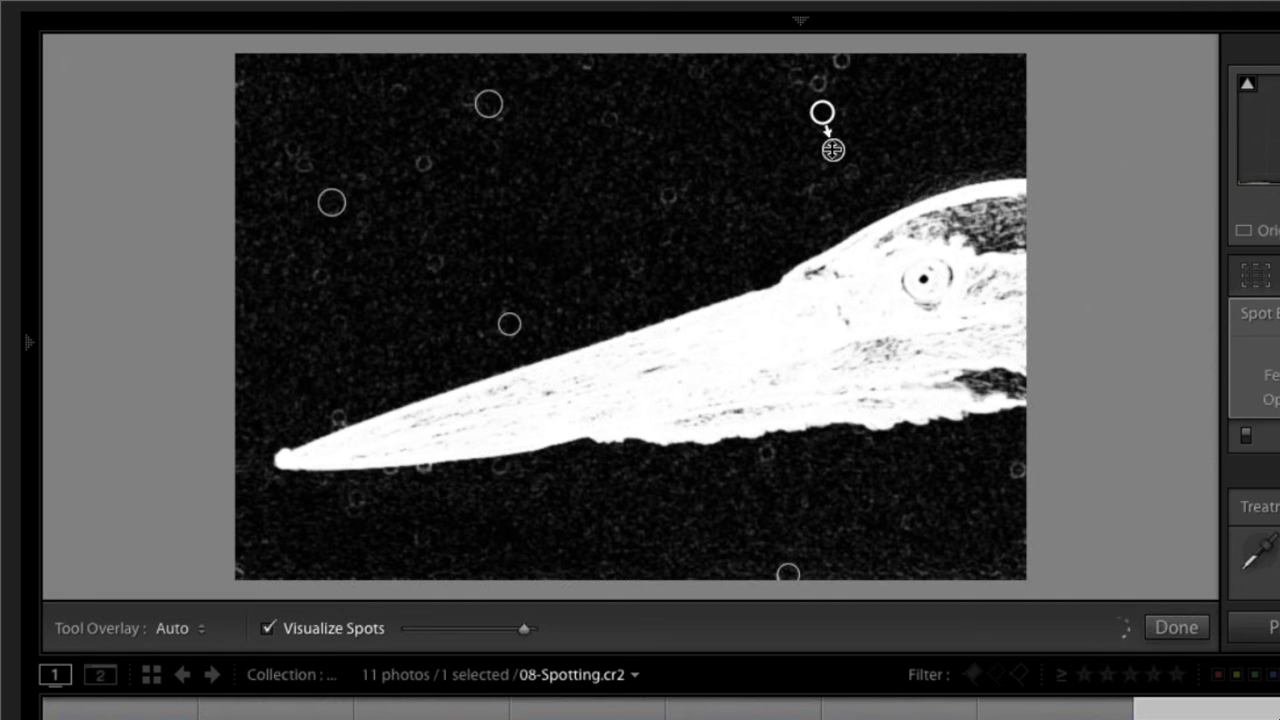
{"action": "left_click", "coordinate": [819, 88]}
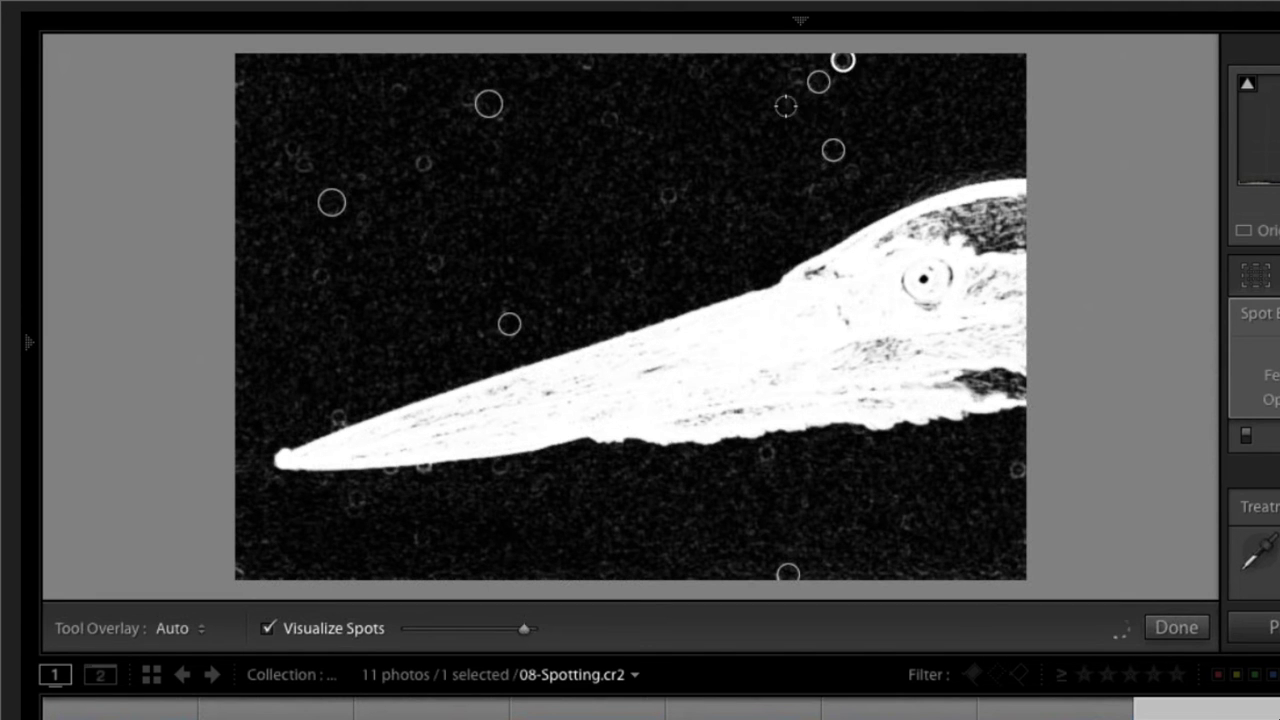
{"action": "left_click", "coordinate": [668, 194]}
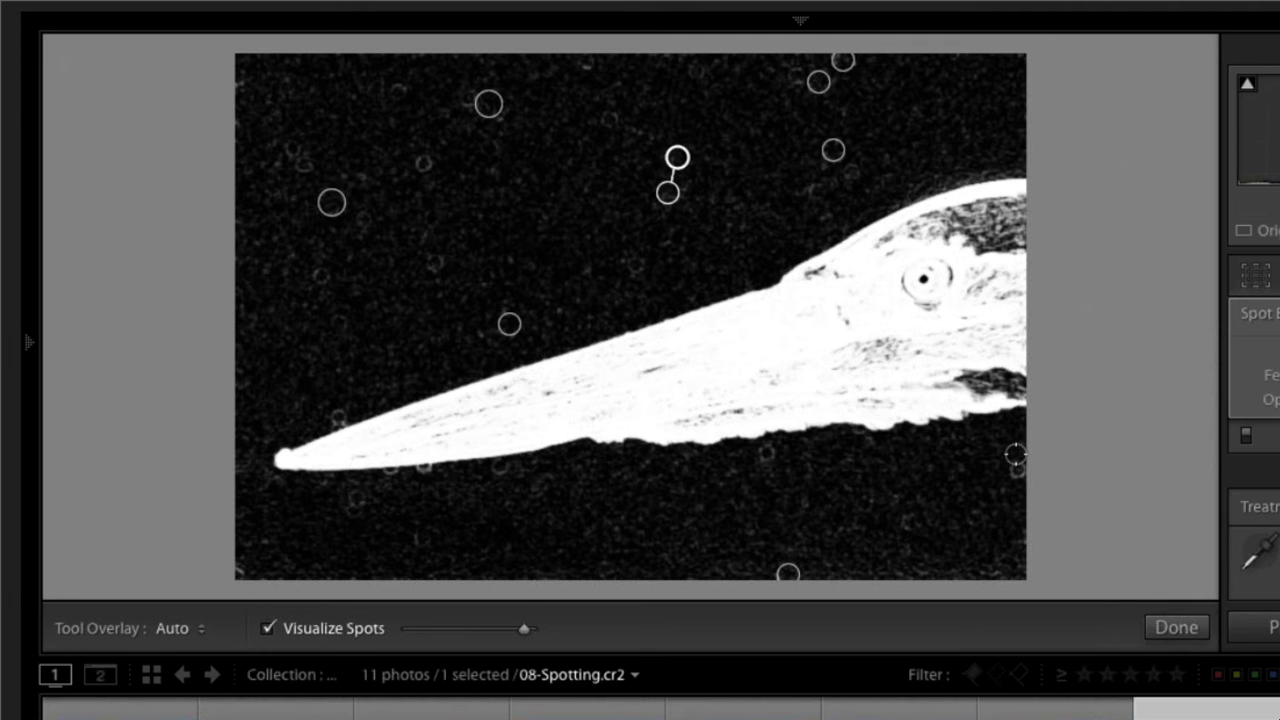
{"action": "left_click", "coordinate": [1017, 468]}
{"action": "left_click", "coordinate": [766, 449]}
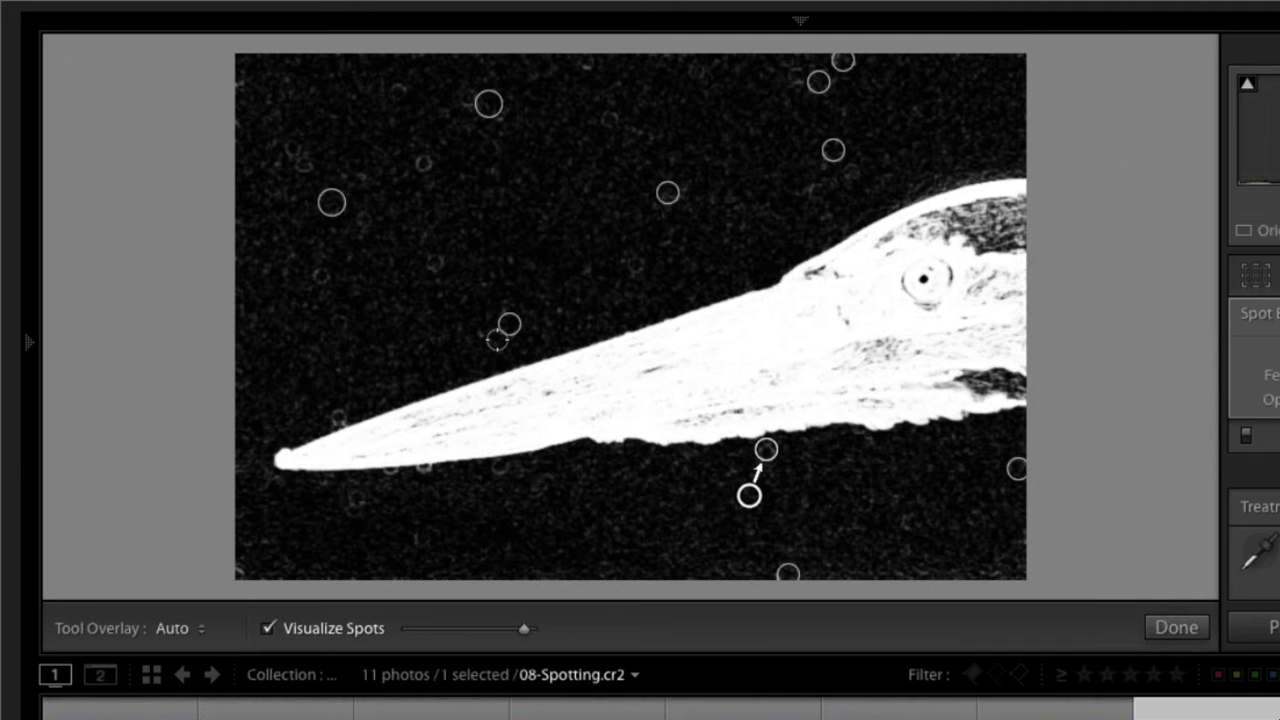
Heal more specks above the beak and in the upper-left sky, then lower the Visualize Spots slider
{"action": "left_click", "coordinate": [437, 261]}
{"action": "left_click", "coordinate": [318, 275]}
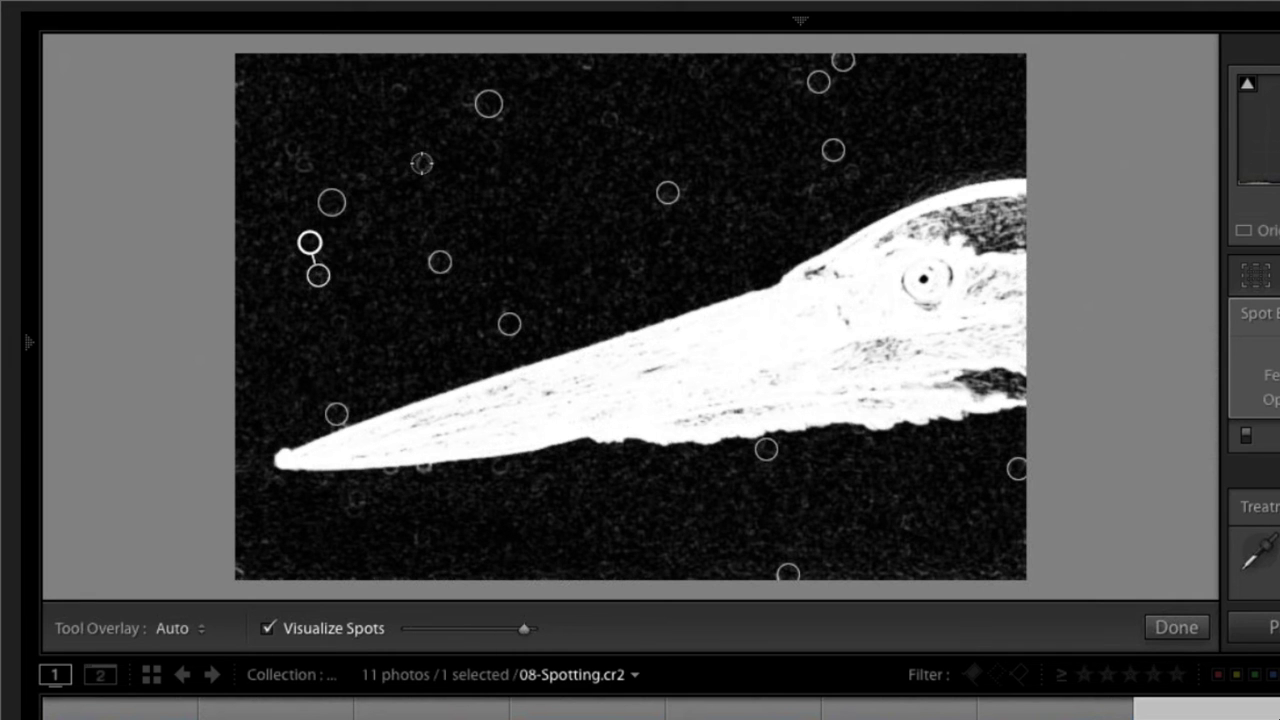
{"action": "left_click", "coordinate": [423, 162]}
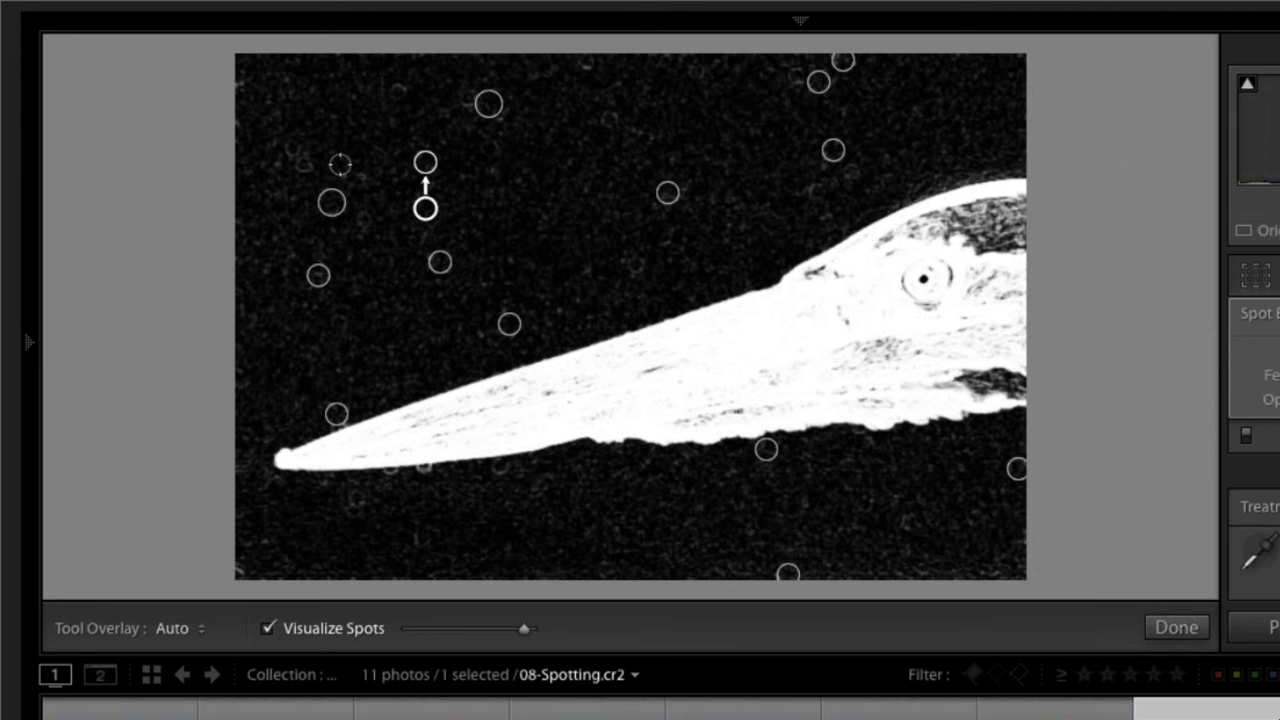
{"action": "left_click", "coordinate": [306, 165]}
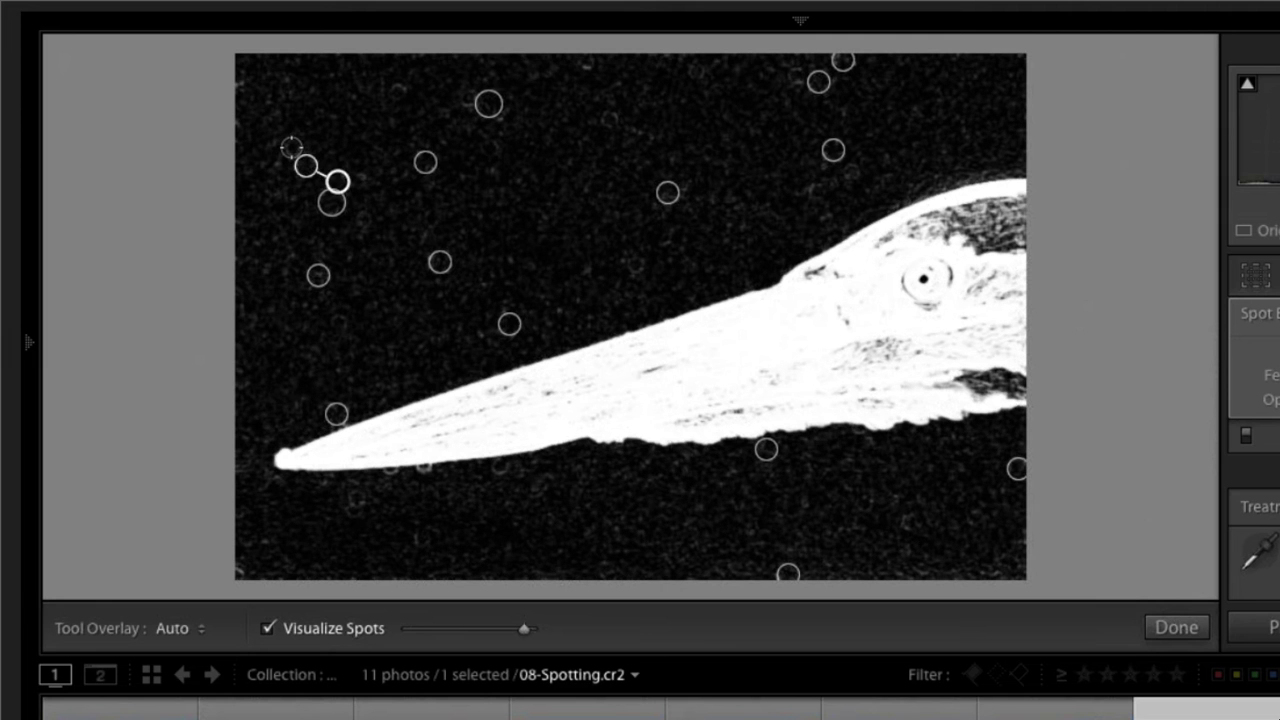
{"action": "left_click", "coordinate": [291, 147]}
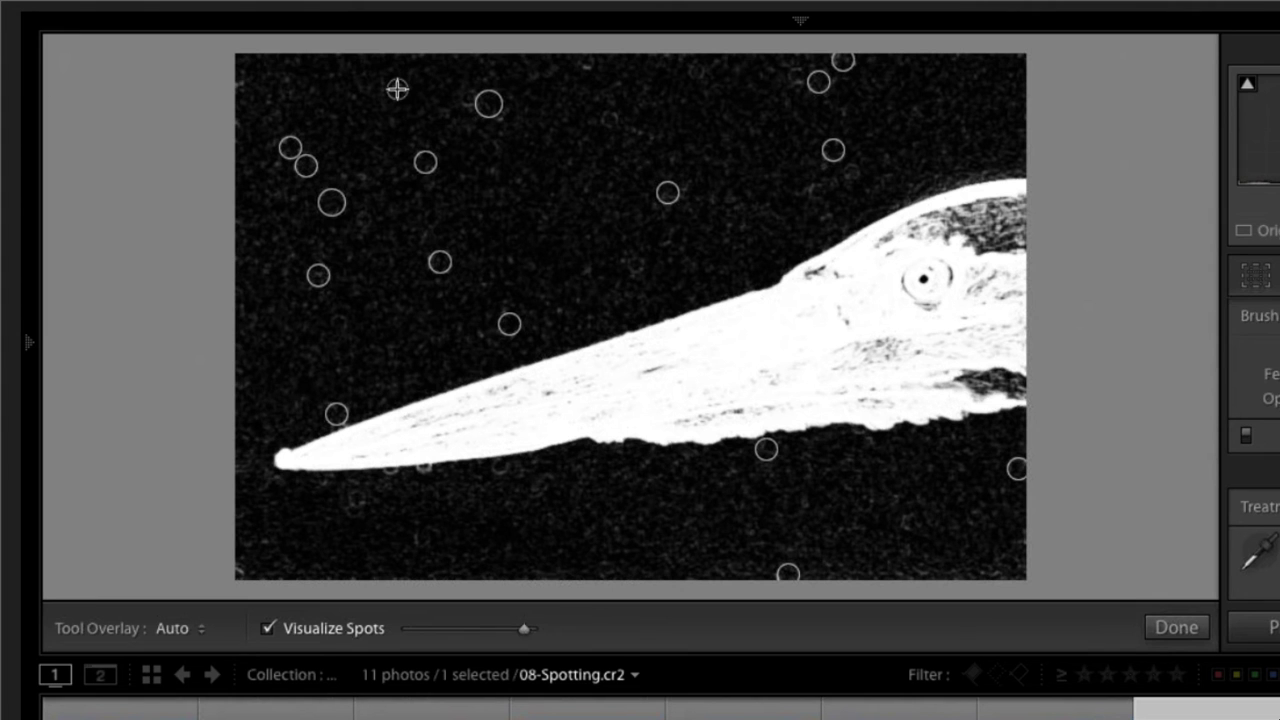
{"action": "left_click", "coordinate": [397, 89]}
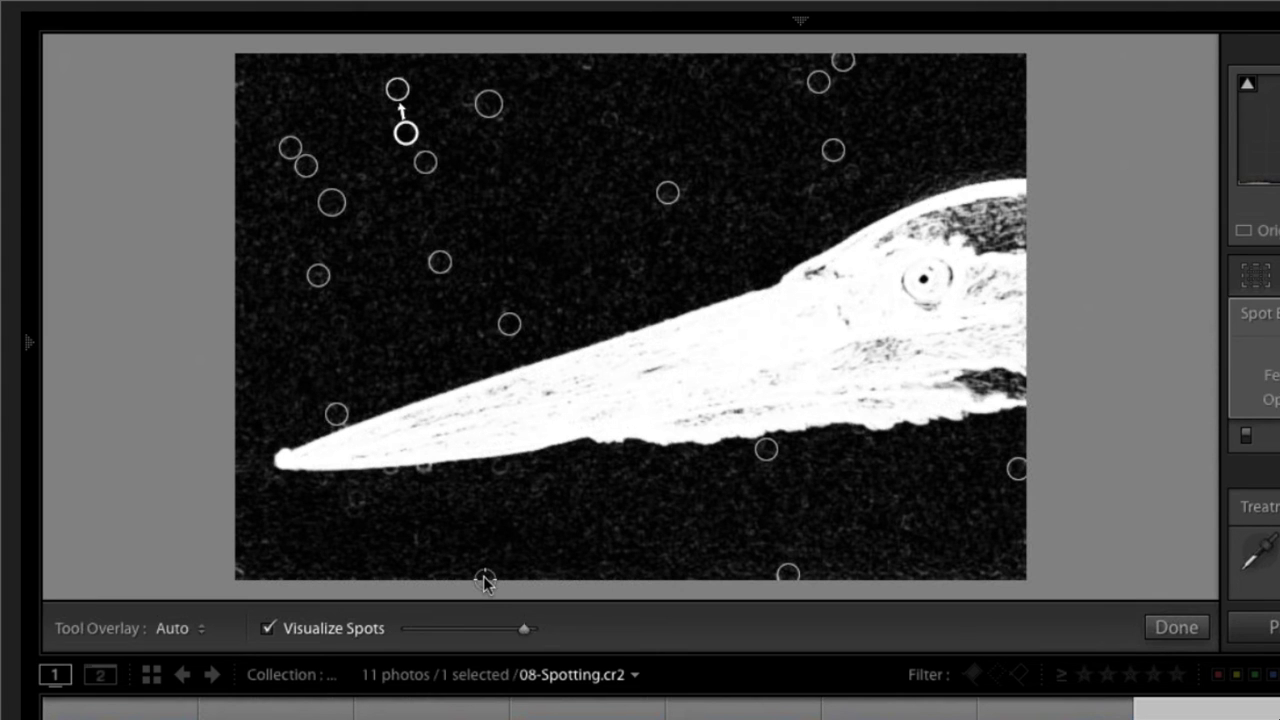
{"action": "left_click_drag", "start_coordinate": [523, 628], "coordinate": [479, 628]}
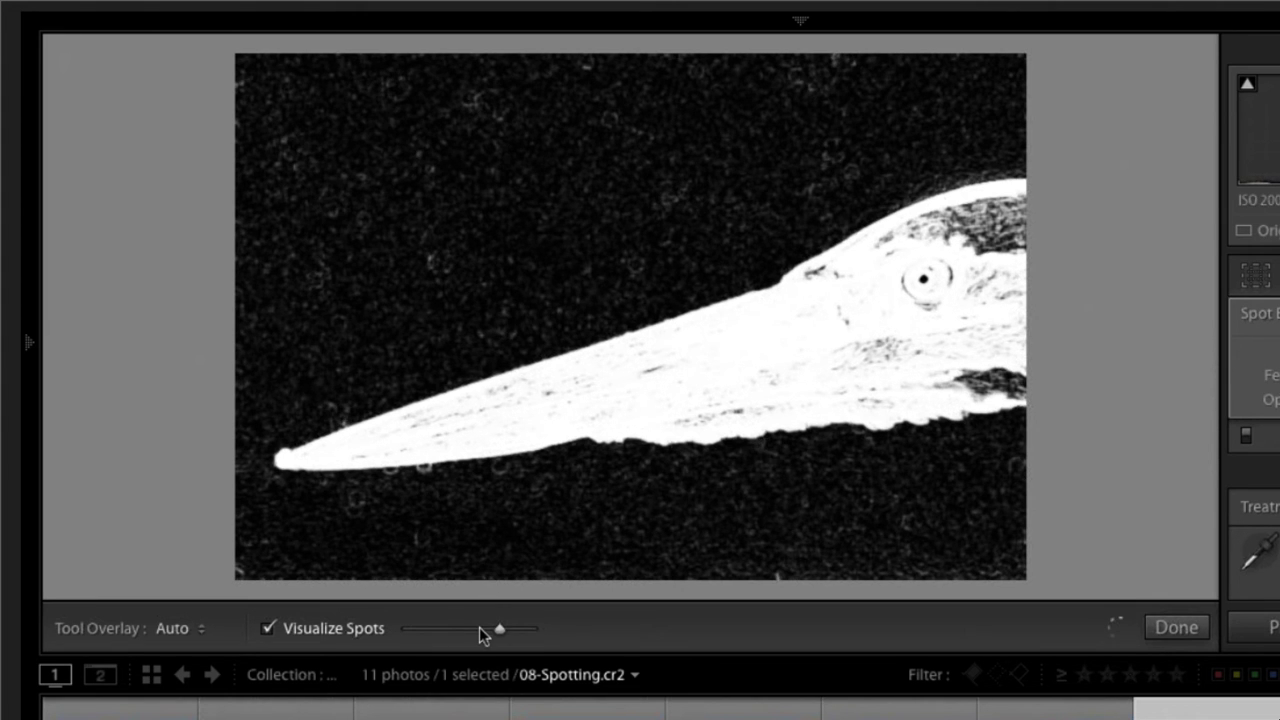
Compare several Visualize Spots thresholds, then switch the spot visualization off with A
{"action": "left_click_drag", "start_coordinate": [479, 627], "coordinate": [532, 628]}
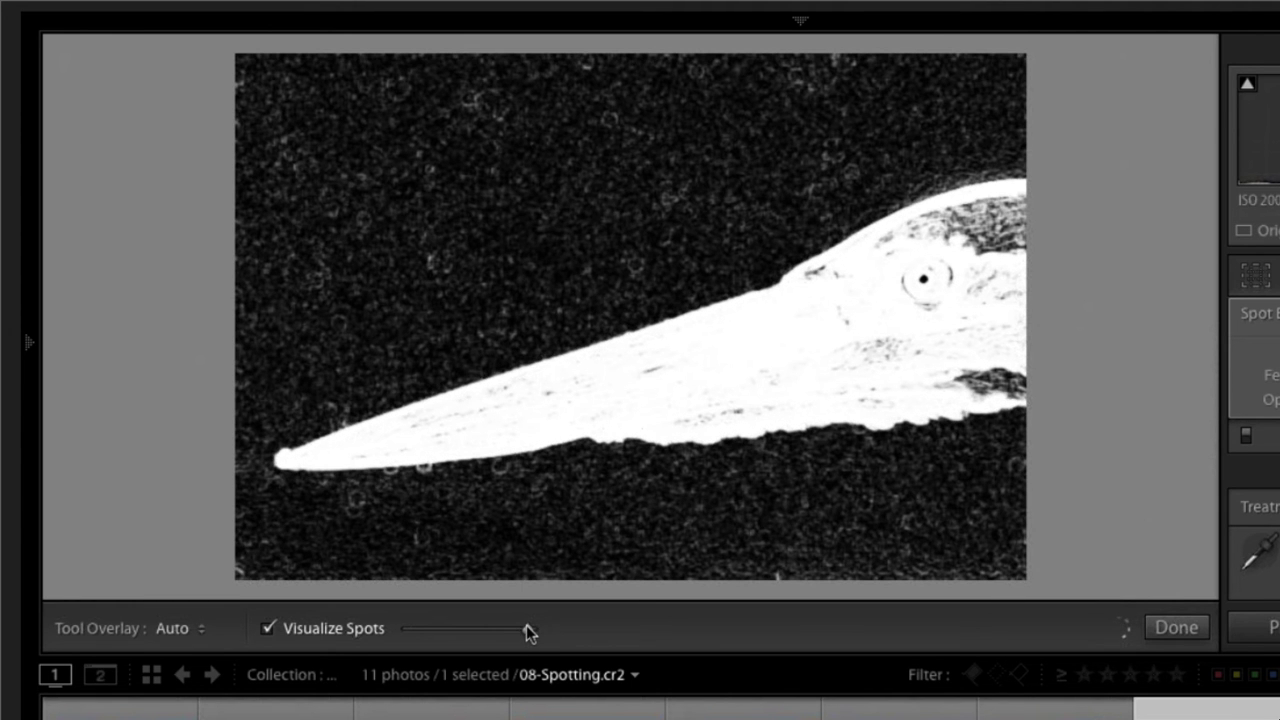
{"action": "left_click", "coordinate": [489, 628]}
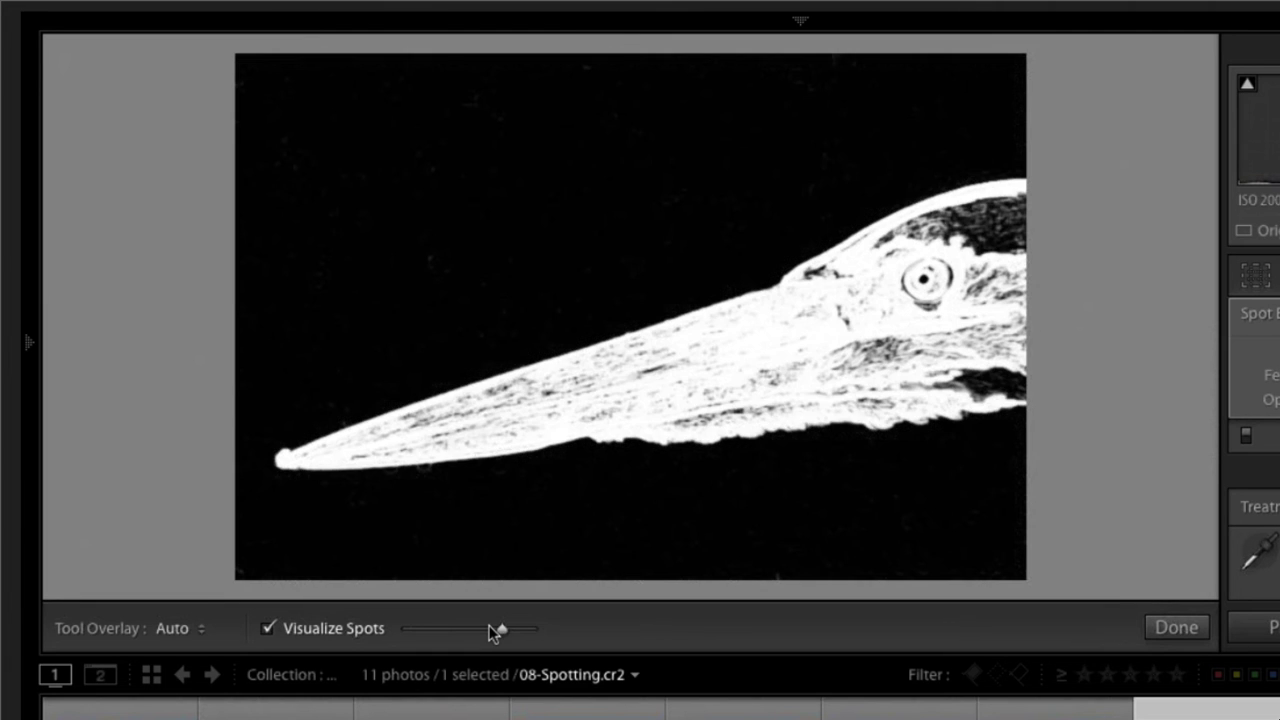
{"action": "left_click", "coordinate": [425, 628]}
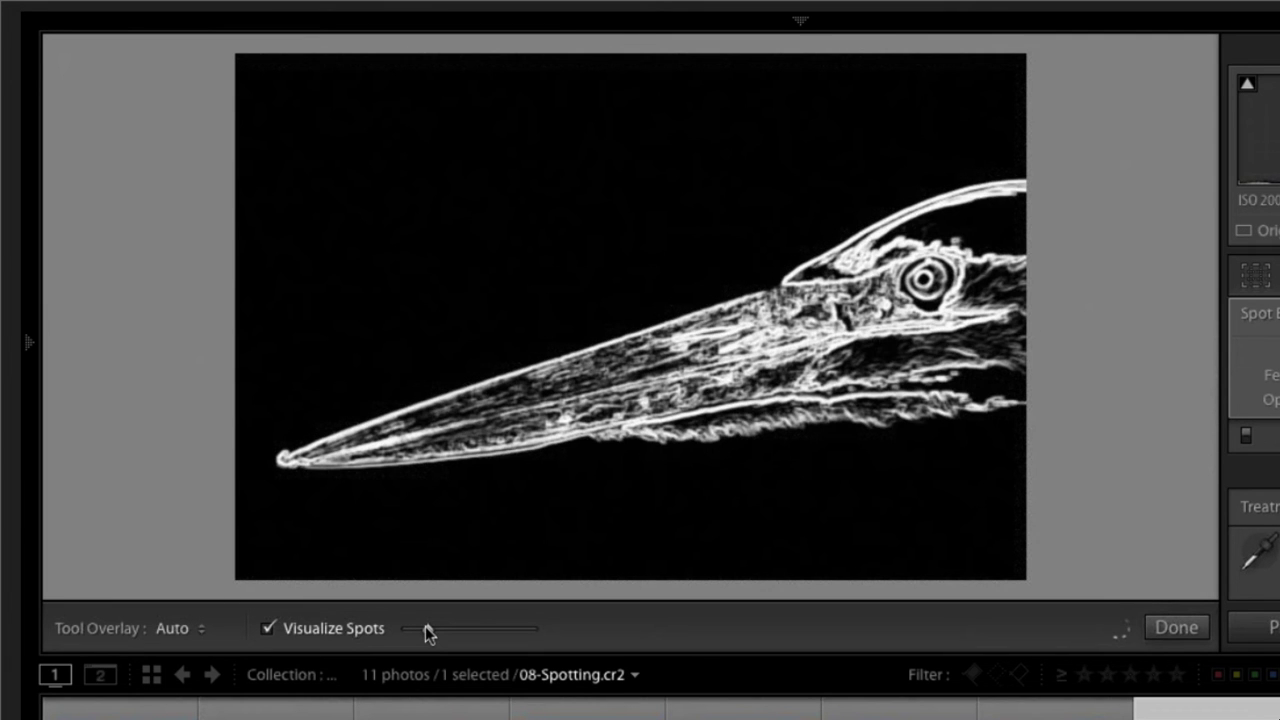
{"action": "left_click_drag", "start_coordinate": [425, 628], "coordinate": [520, 620]}
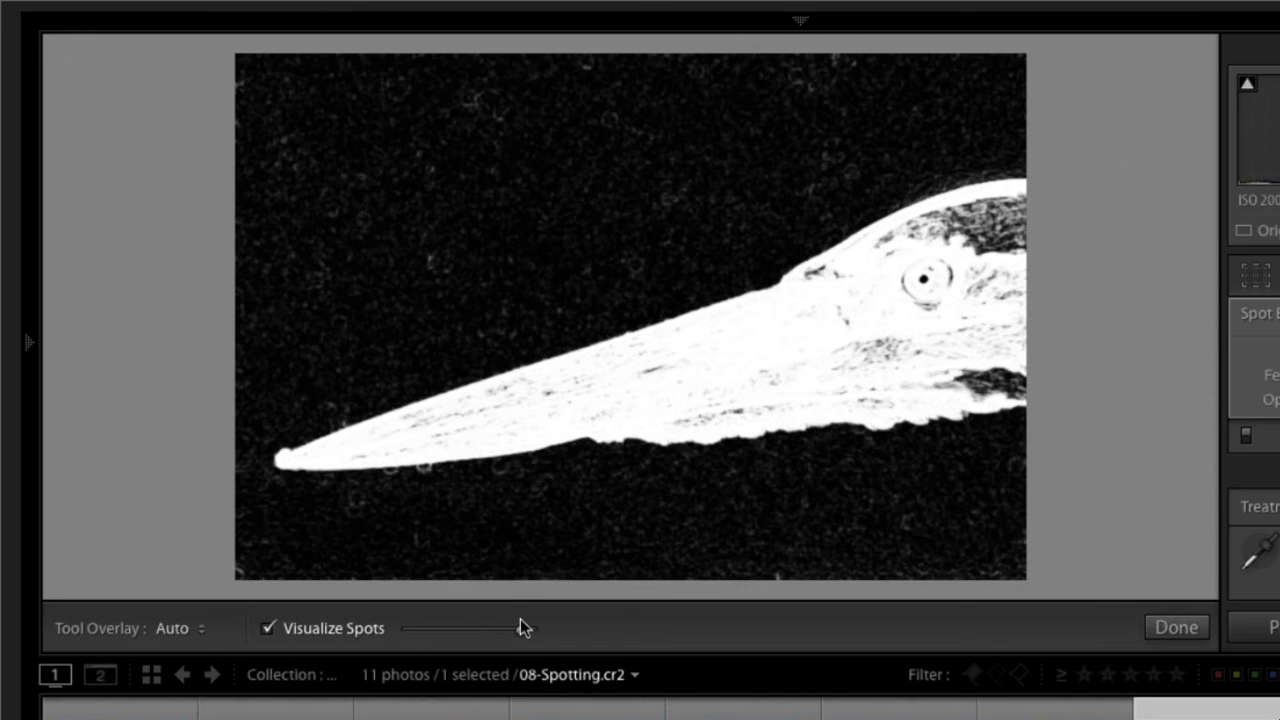
{"action": "key", "text": "a"}
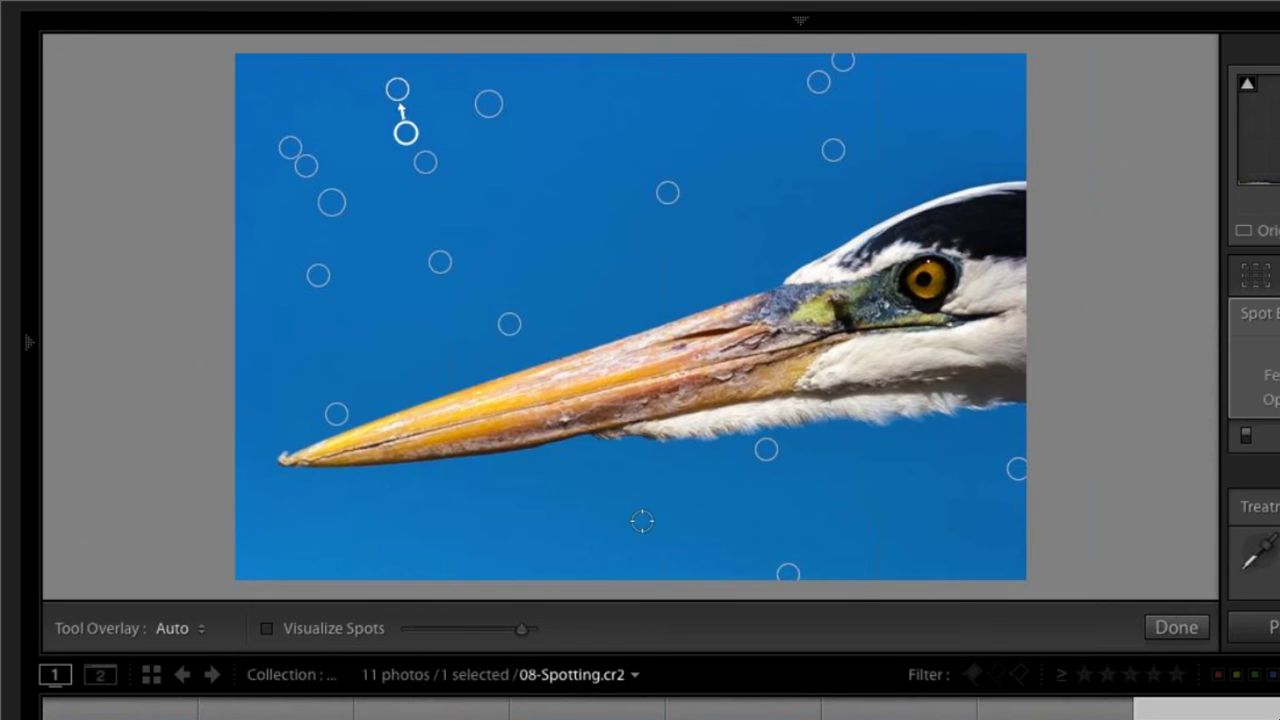
{"action": "left_click", "coordinate": [176, 633]}
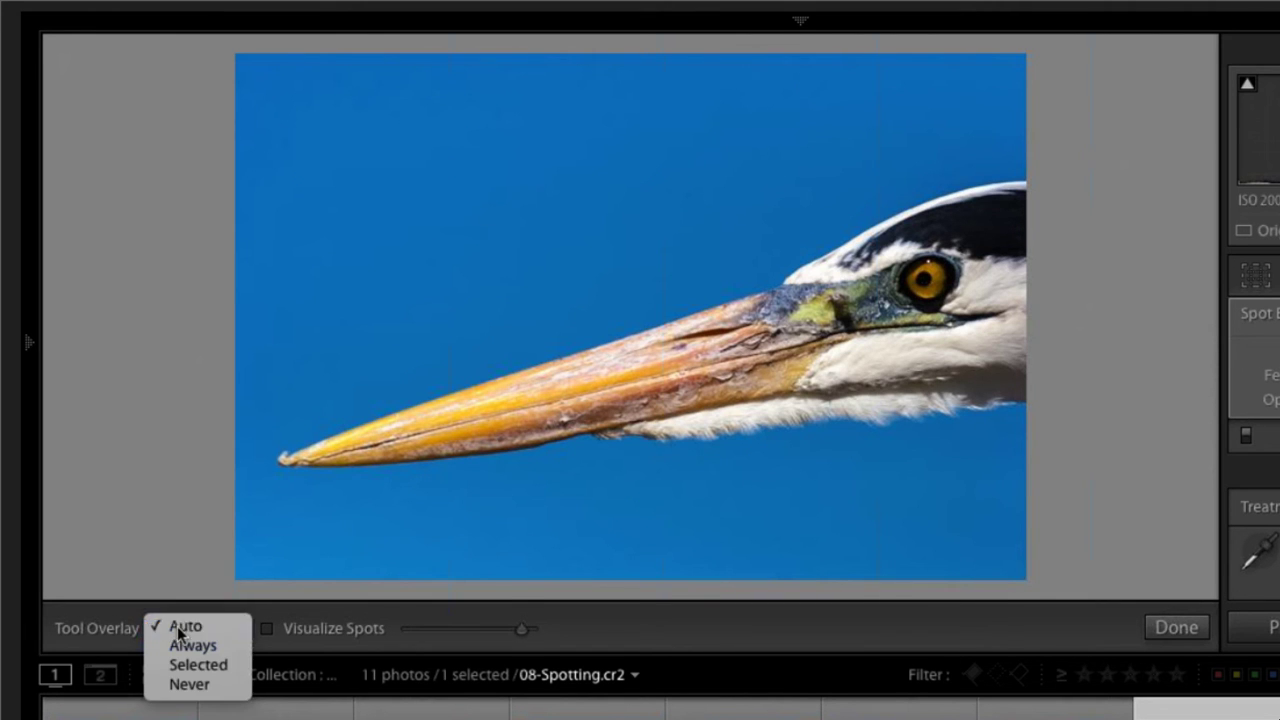
{"action": "left_click", "coordinate": [180, 627]}
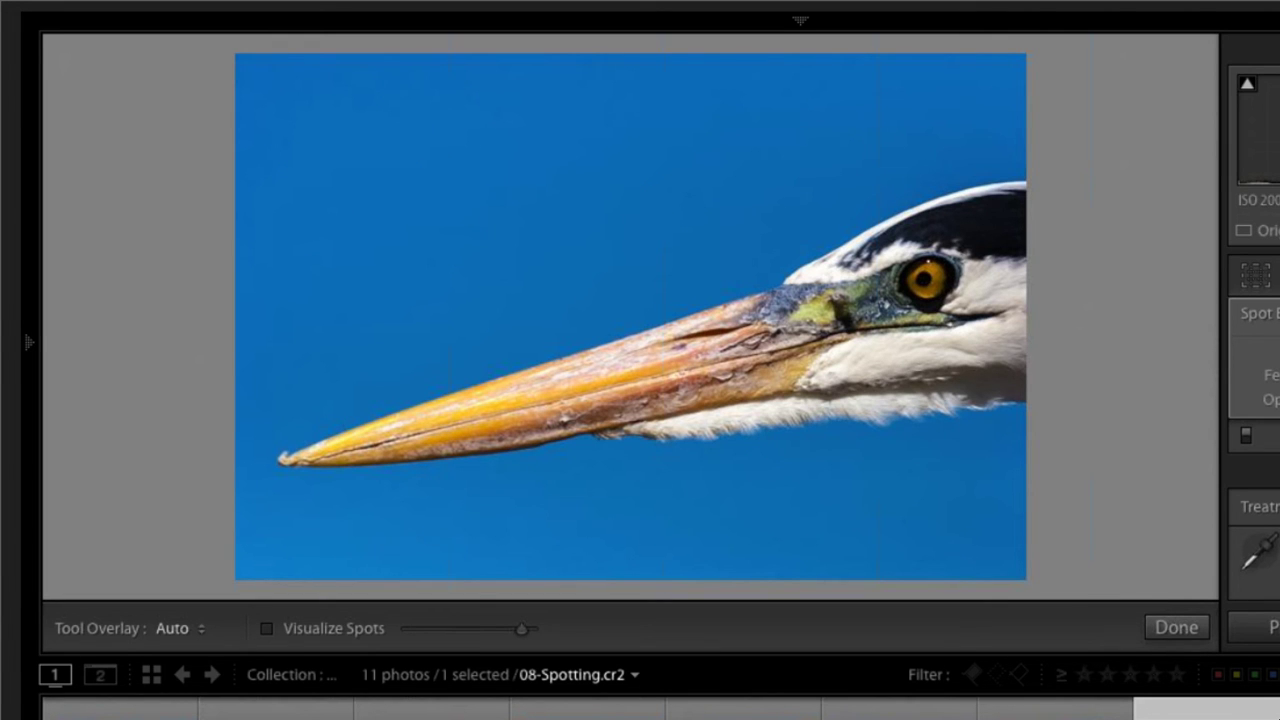
{"action": "key", "text": "q"}
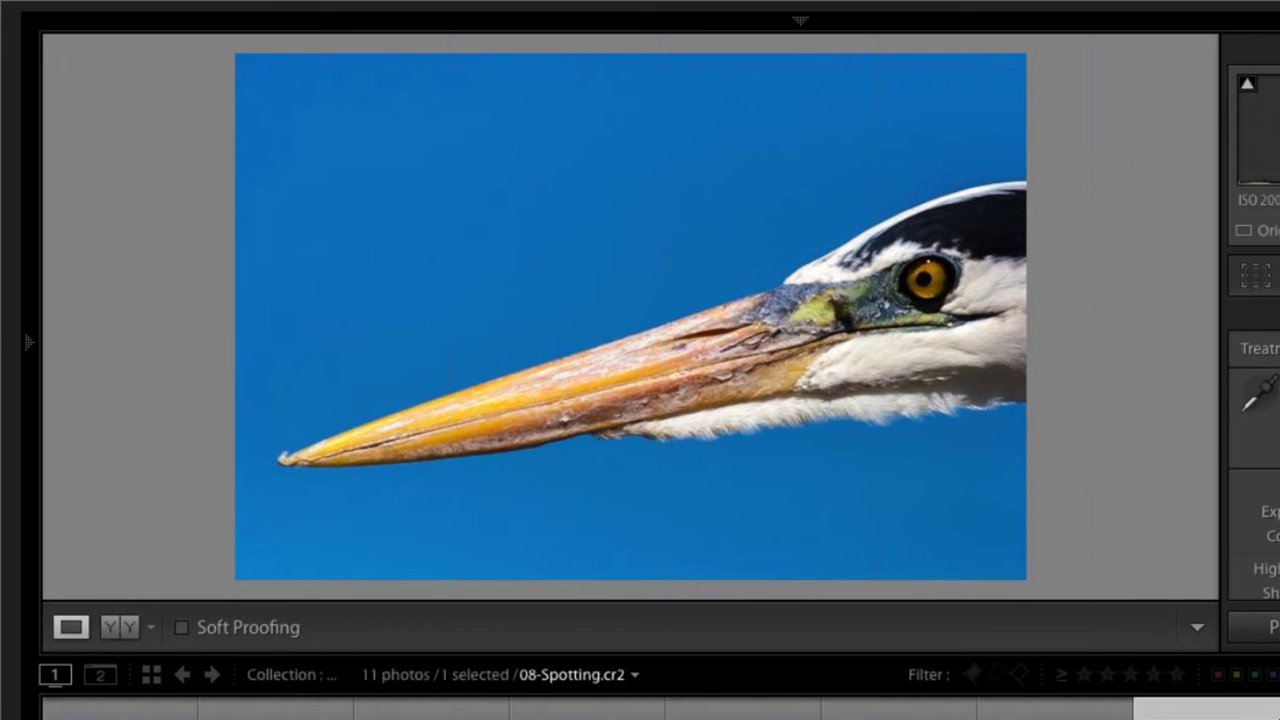
{"action": "key", "text": "q"}
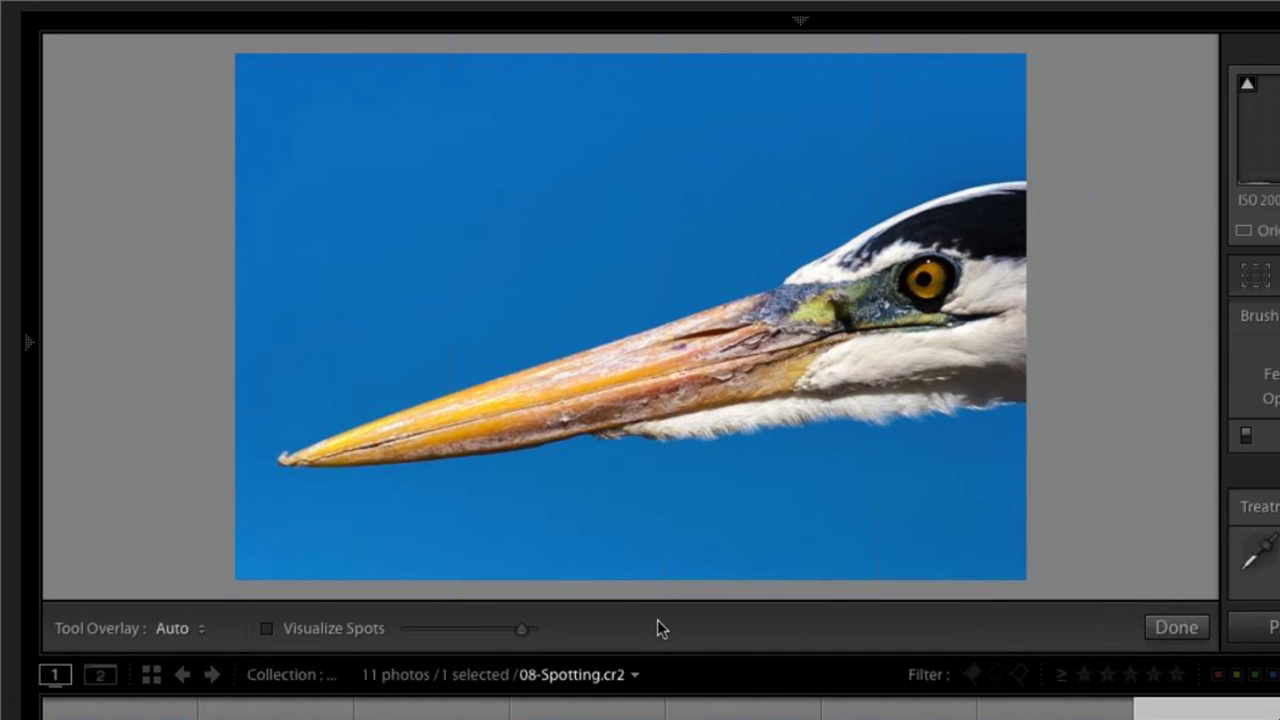
{"action": "key", "text": "t"}
{"action": "key", "text": "t"}
{"action": "key", "text": "t"}
{"action": "key", "text": "t"}
{"action": "left_click", "coordinate": [298, 628]}
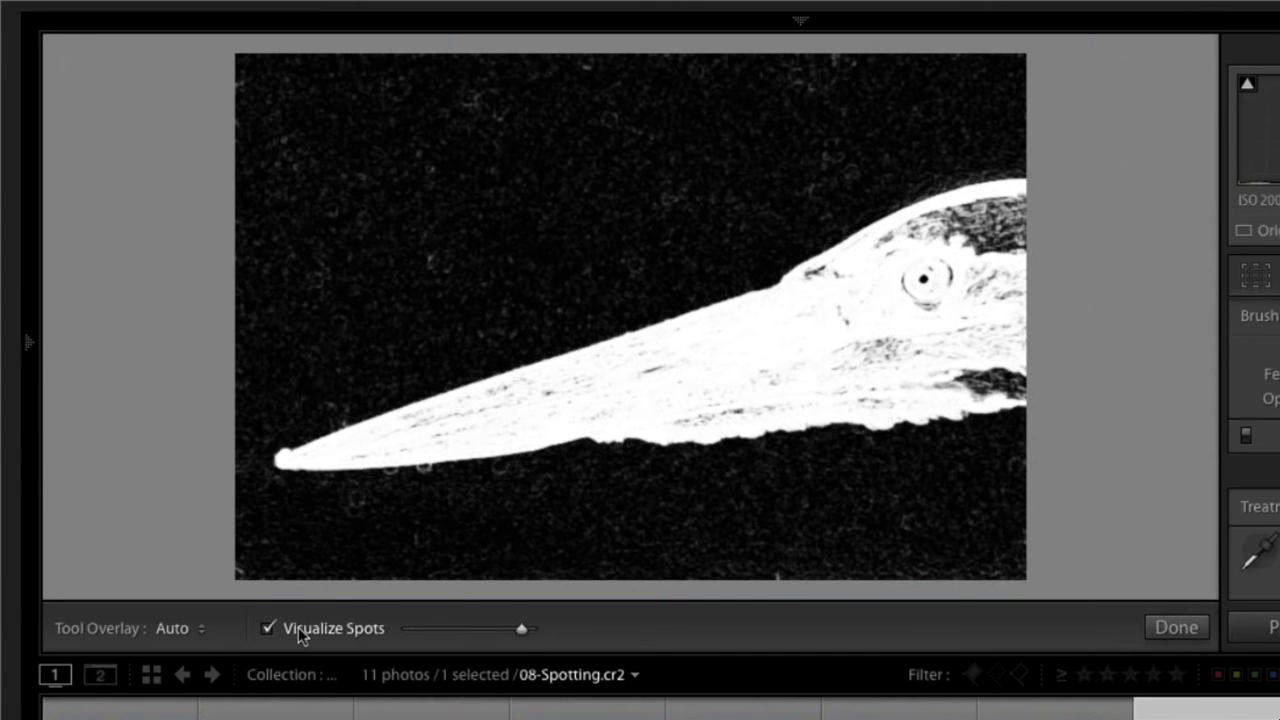
{"action": "mouse_move", "coordinate": [480, 628]}
{"action": "left_mouse_down"}
{"action": "mouse_move", "coordinate": [446, 628]}
{"action": "mouse_move", "coordinate": [469, 628]}
{"action": "left_mouse_up"}
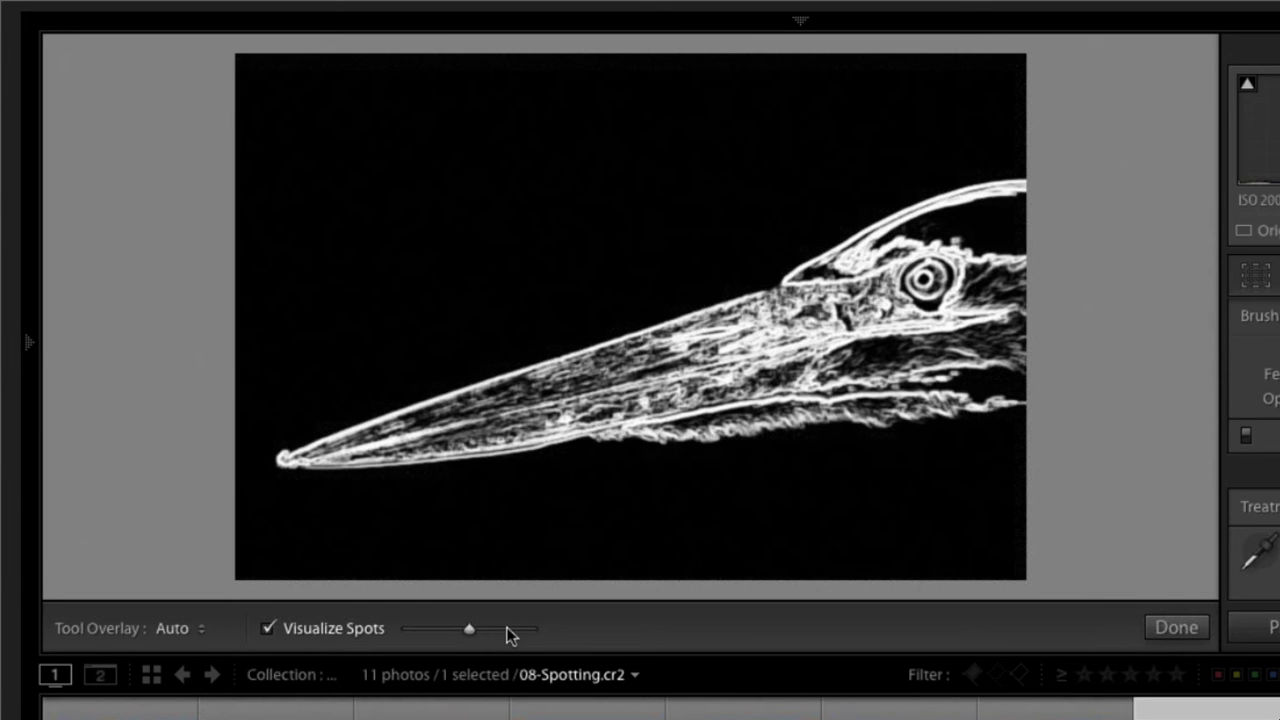
{"action": "key", "text": "a"}
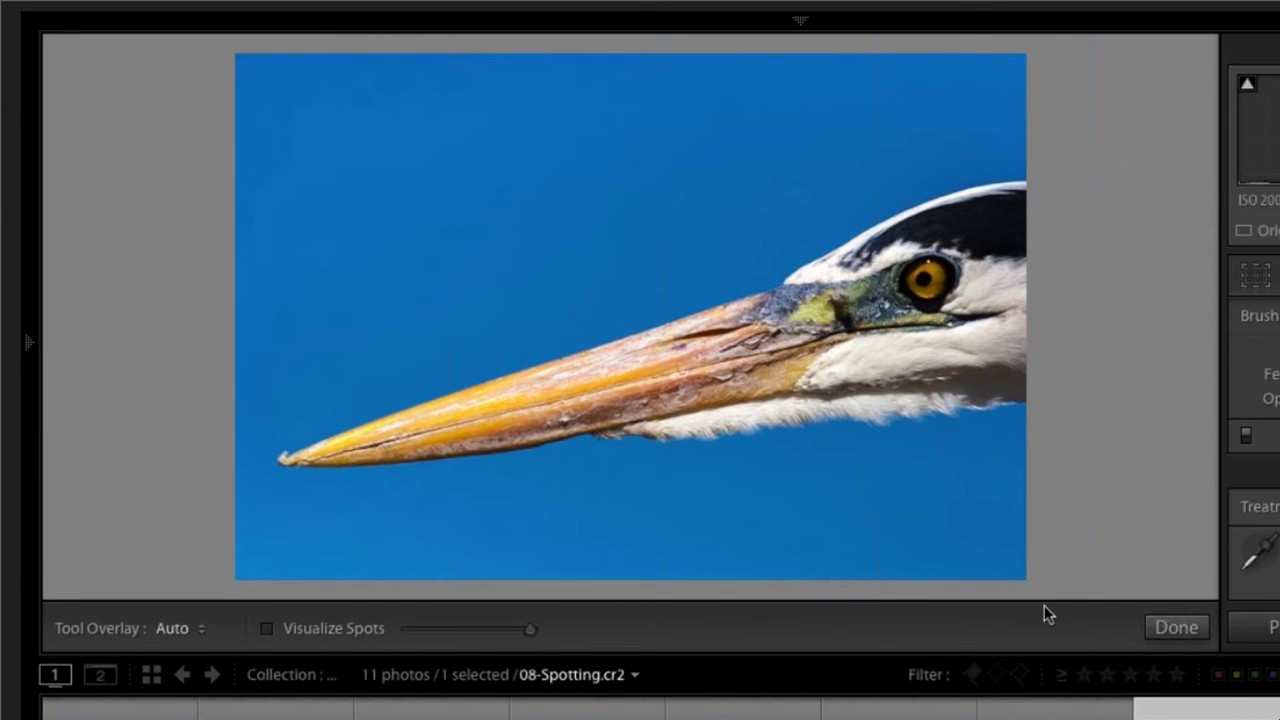
{"action": "left_click", "coordinate": [1168, 628]}
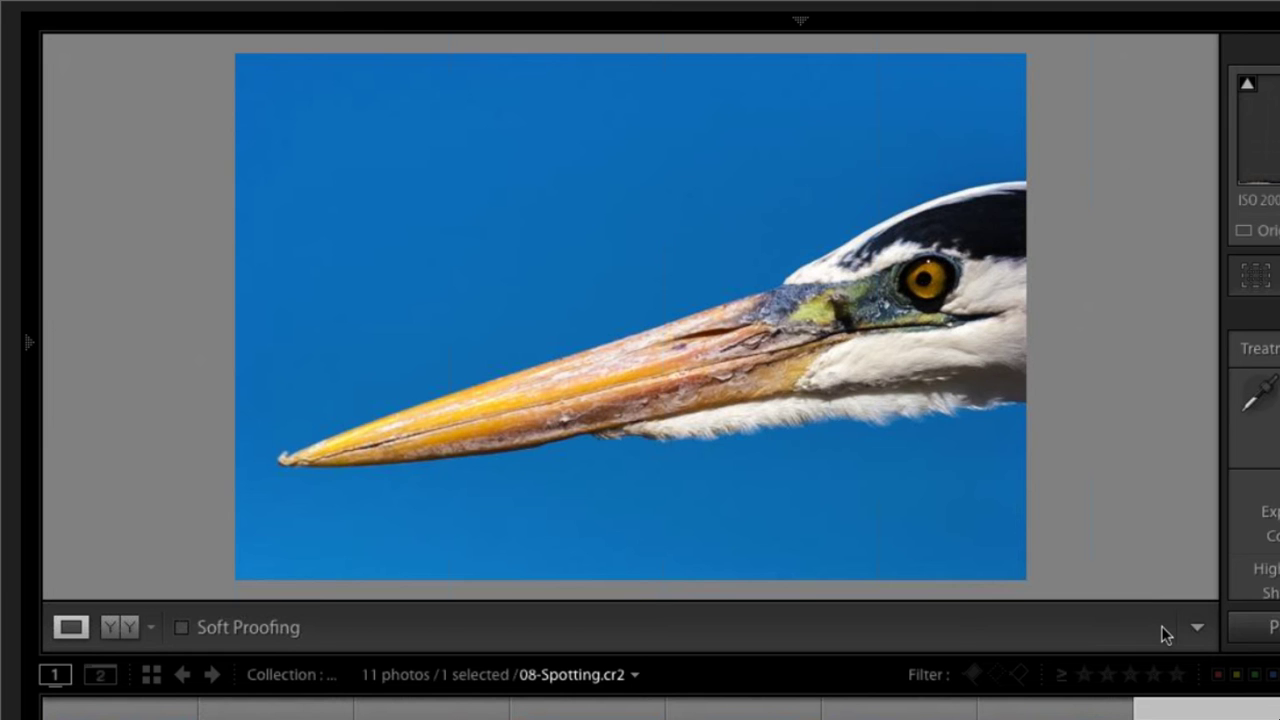
Move on to the next photo, 09-BW Basics.cr2
{"action": "key", "text": "Right"}
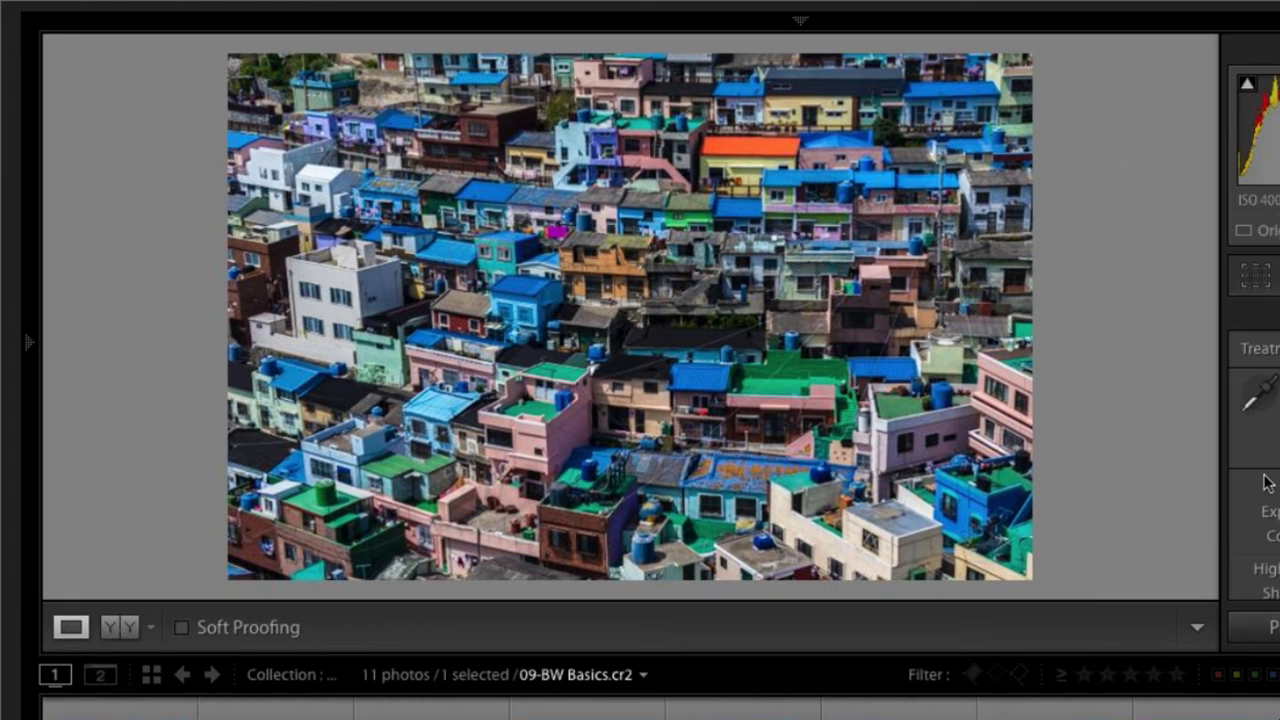
{"action": "scroll", "coordinate": [1268, 483], "scroll_direction": "down", "scroll_amount": 3}
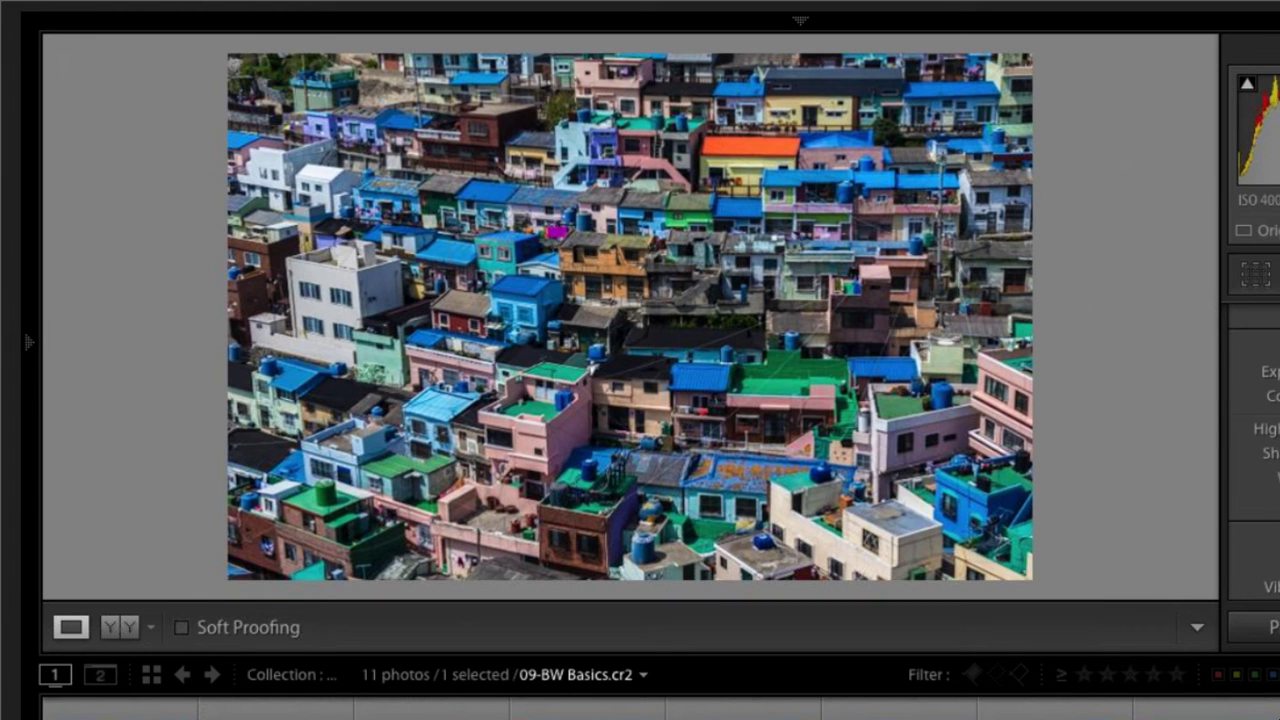
{"action": "scroll", "coordinate": [1255, 400], "scroll_direction": "down", "scroll_amount": 4}
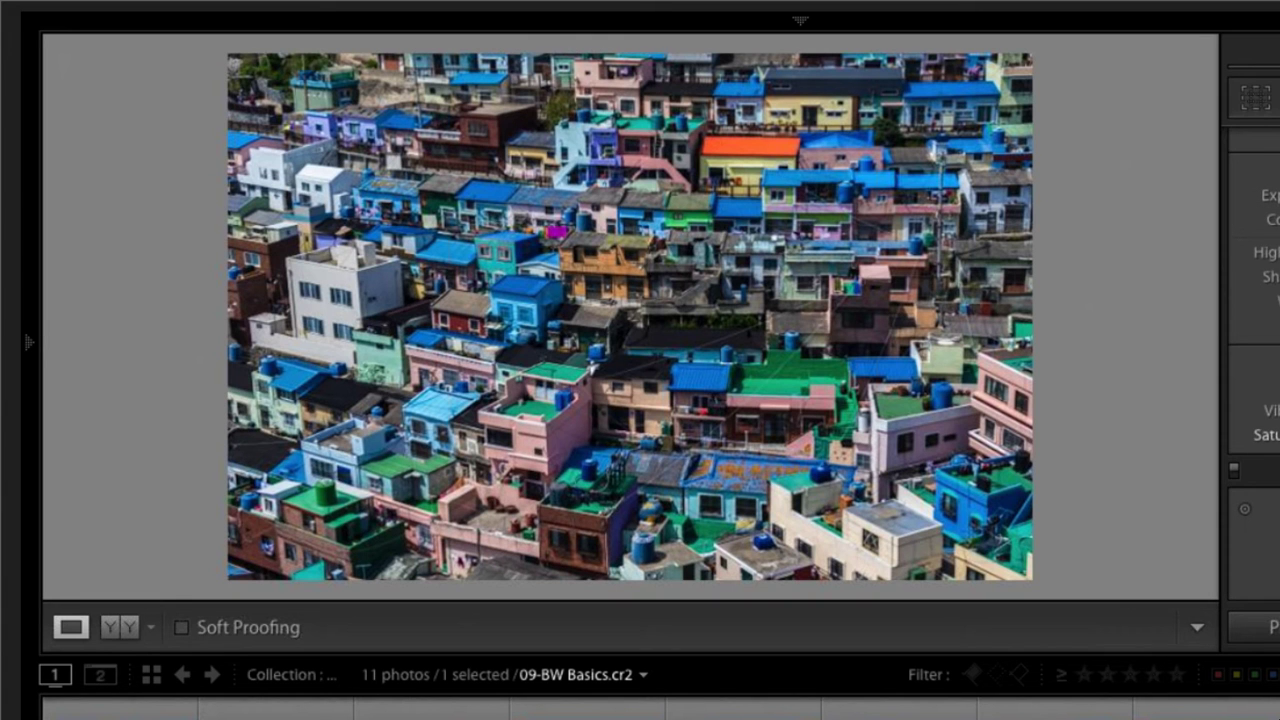
Toggle the houses photo between black and white and colour to compare, ending in black and white
{"action": "key", "text": "v"}
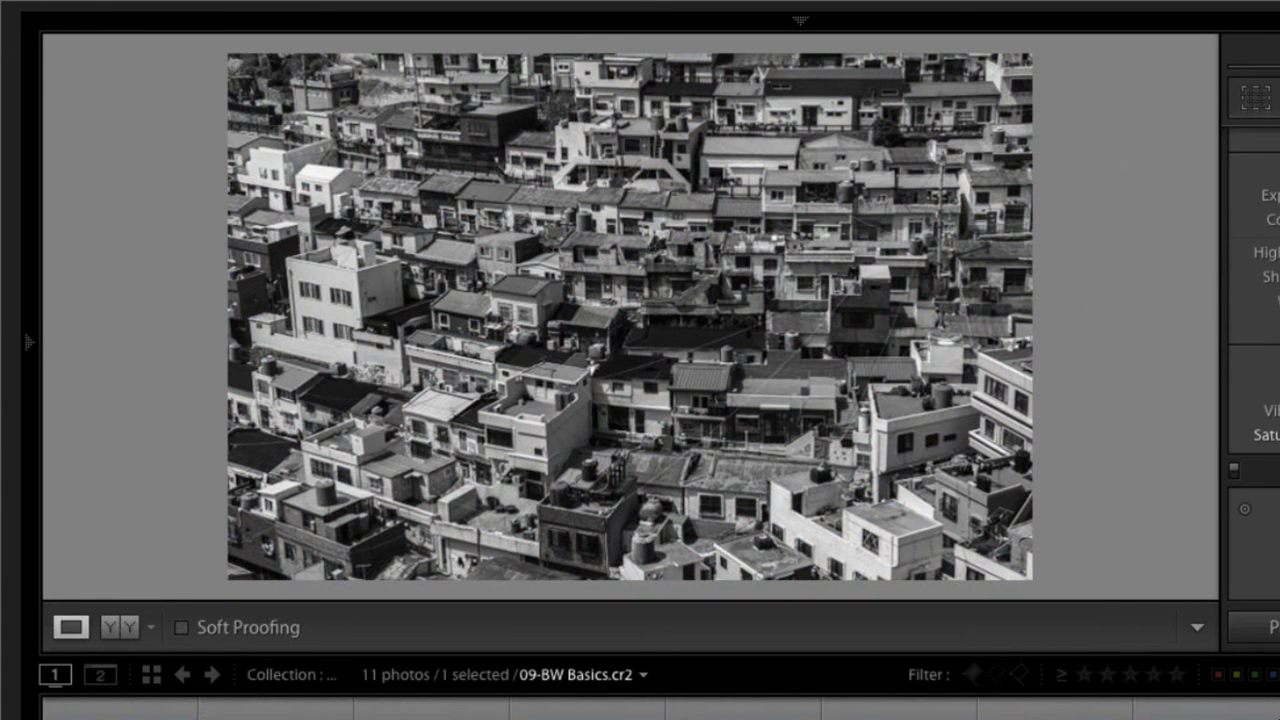
{"action": "key", "text": "v"}
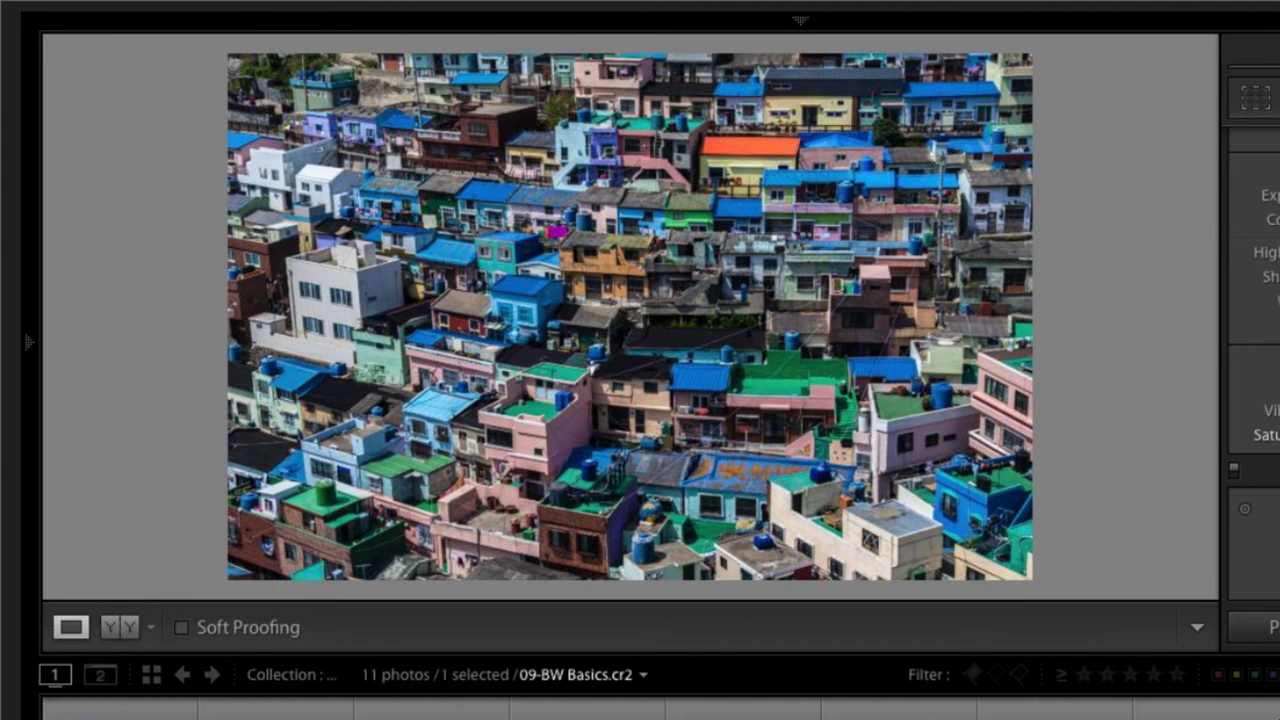
{"action": "scroll", "coordinate": [1250, 300], "scroll_direction": "up", "scroll_amount": 3}
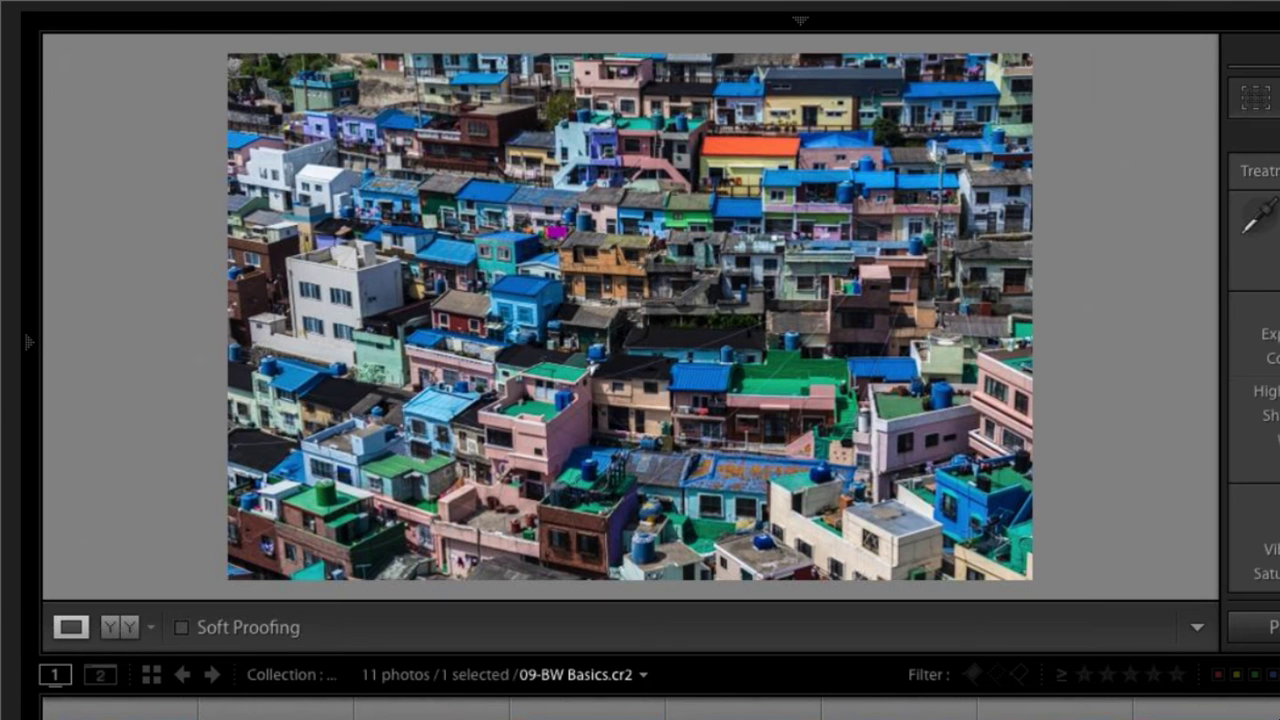
{"action": "scroll", "coordinate": [1250, 360], "scroll_direction": "down", "scroll_amount": 2}
{"action": "scroll", "coordinate": [1253, 360], "scroll_direction": "down", "scroll_amount": 8}
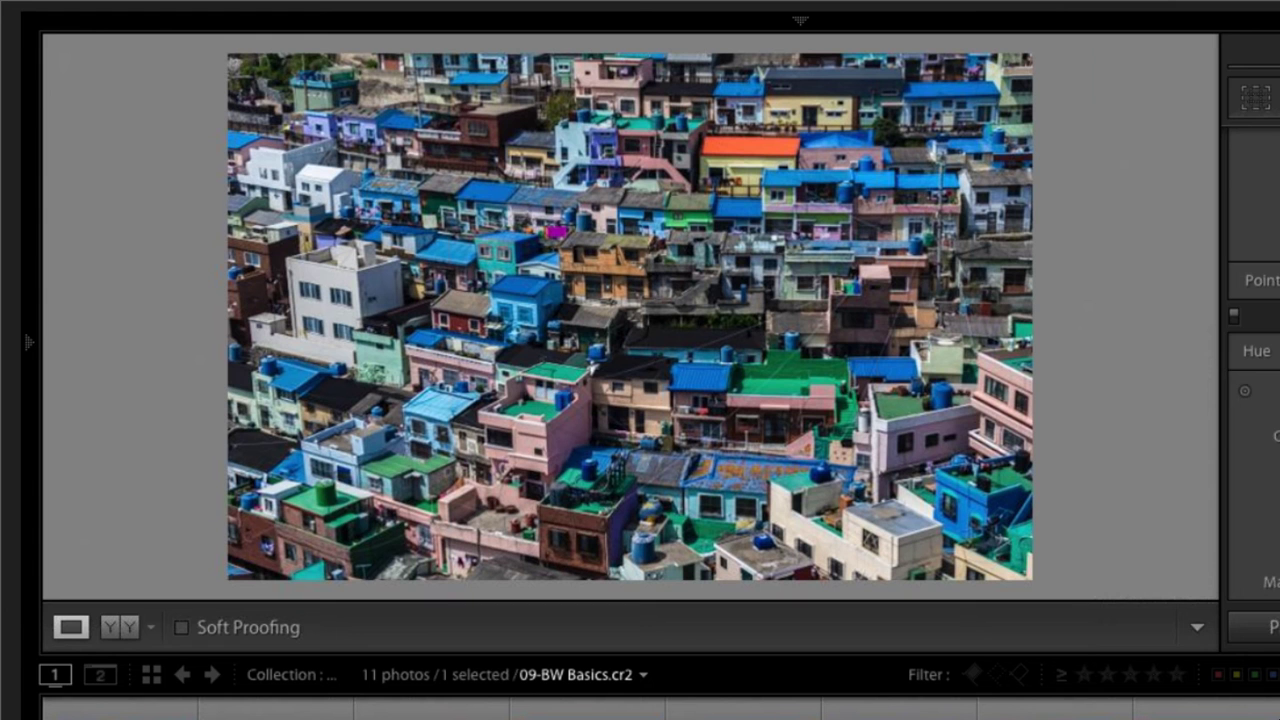
{"action": "scroll", "coordinate": [1253, 400], "scroll_direction": "down", "scroll_amount": 1}
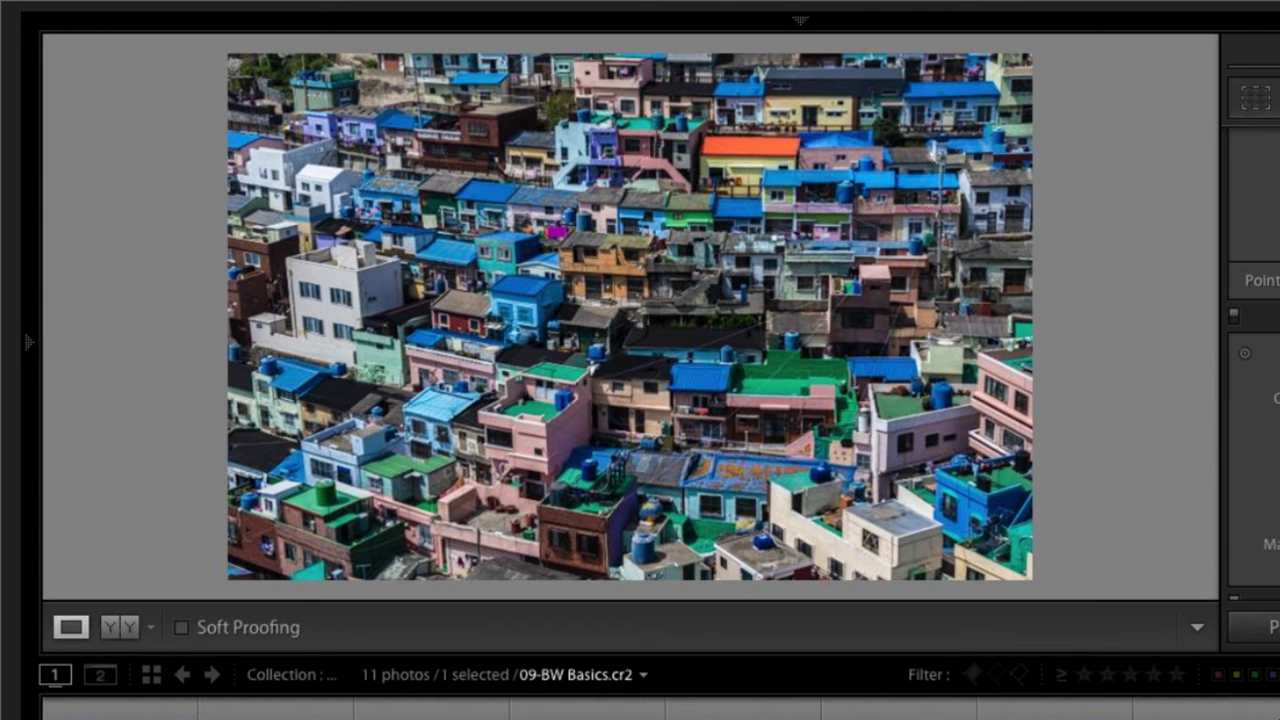
{"action": "key", "text": "v"}
{"action": "scroll", "coordinate": [1253, 360], "scroll_direction": "up", "scroll_amount": 10}
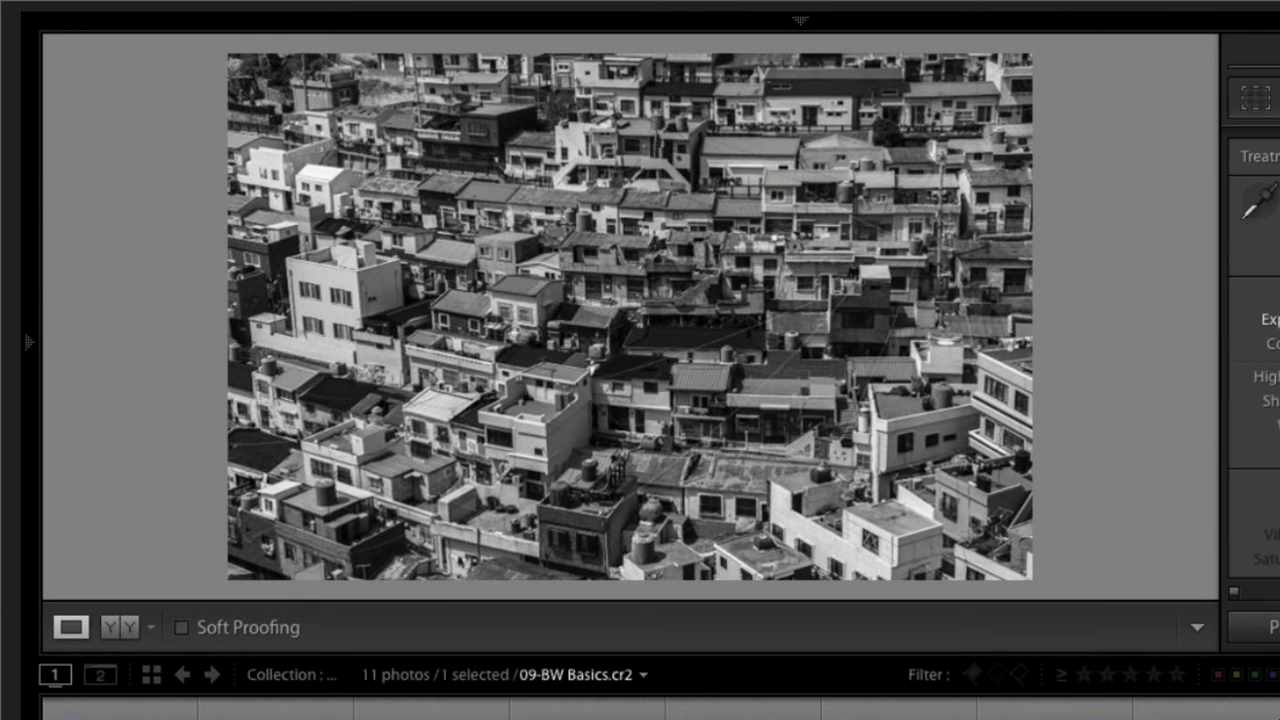
{"action": "scroll", "coordinate": [1253, 360], "scroll_direction": "down", "scroll_amount": 1}
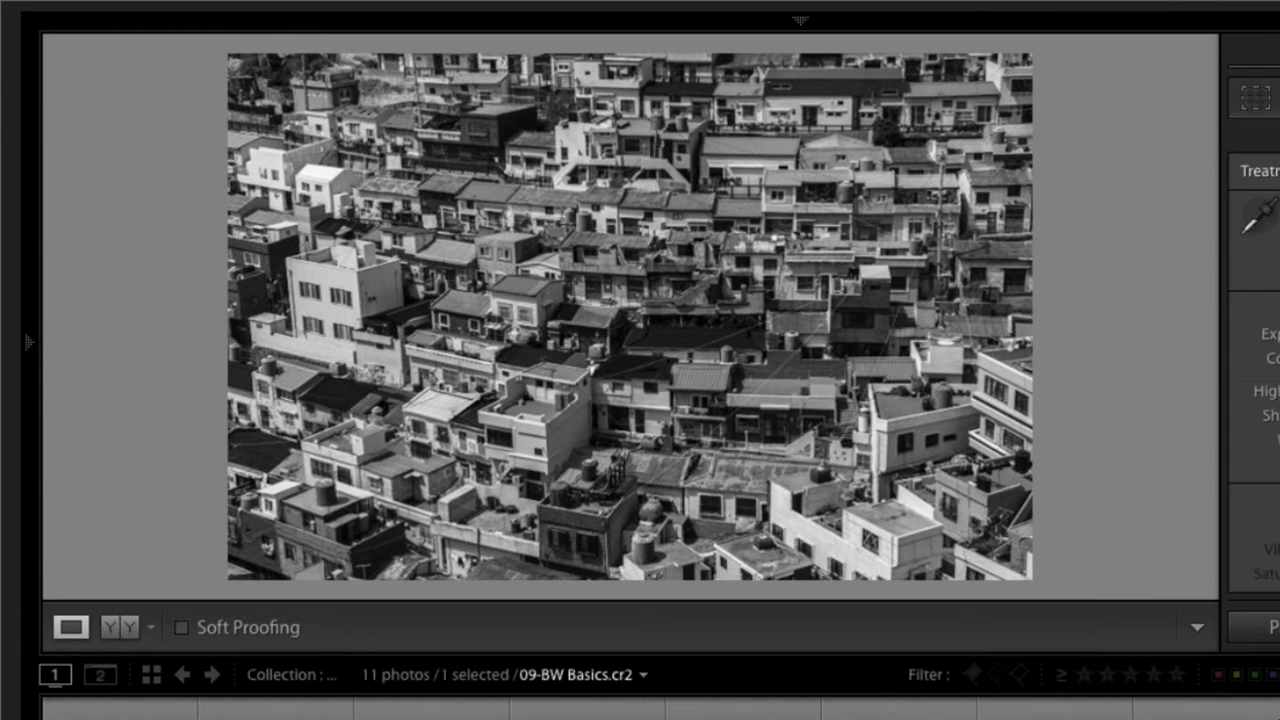
{"action": "scroll", "coordinate": [1253, 360], "scroll_direction": "down", "scroll_amount": 6}
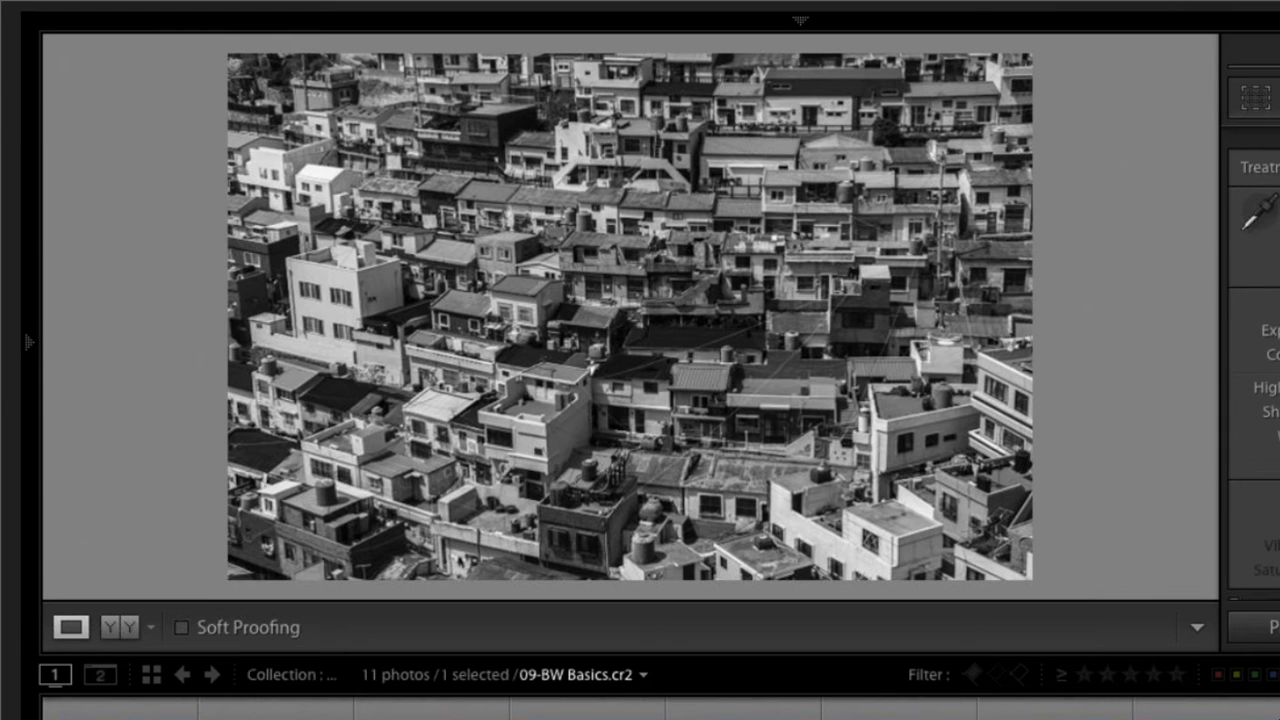
{"action": "scroll", "coordinate": [1253, 360], "scroll_direction": "down", "scroll_amount": 4}
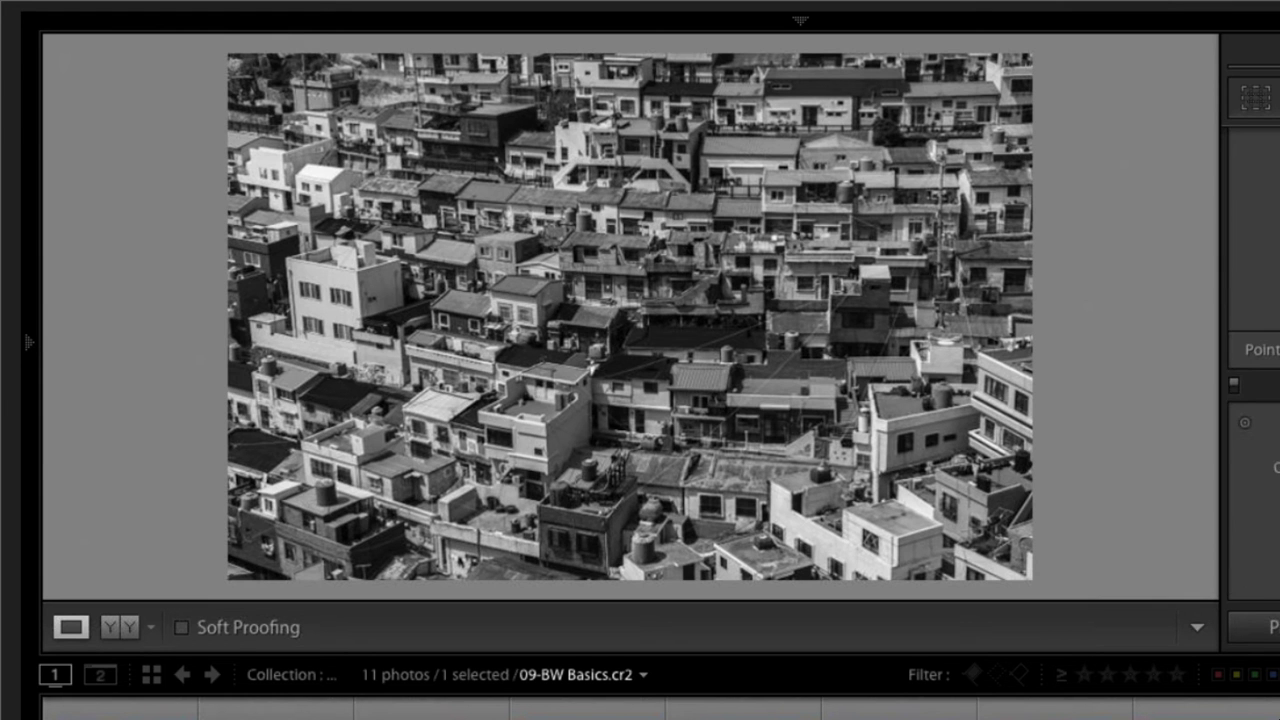
{"action": "scroll", "coordinate": [1253, 360], "scroll_direction": "down", "scroll_amount": 3}
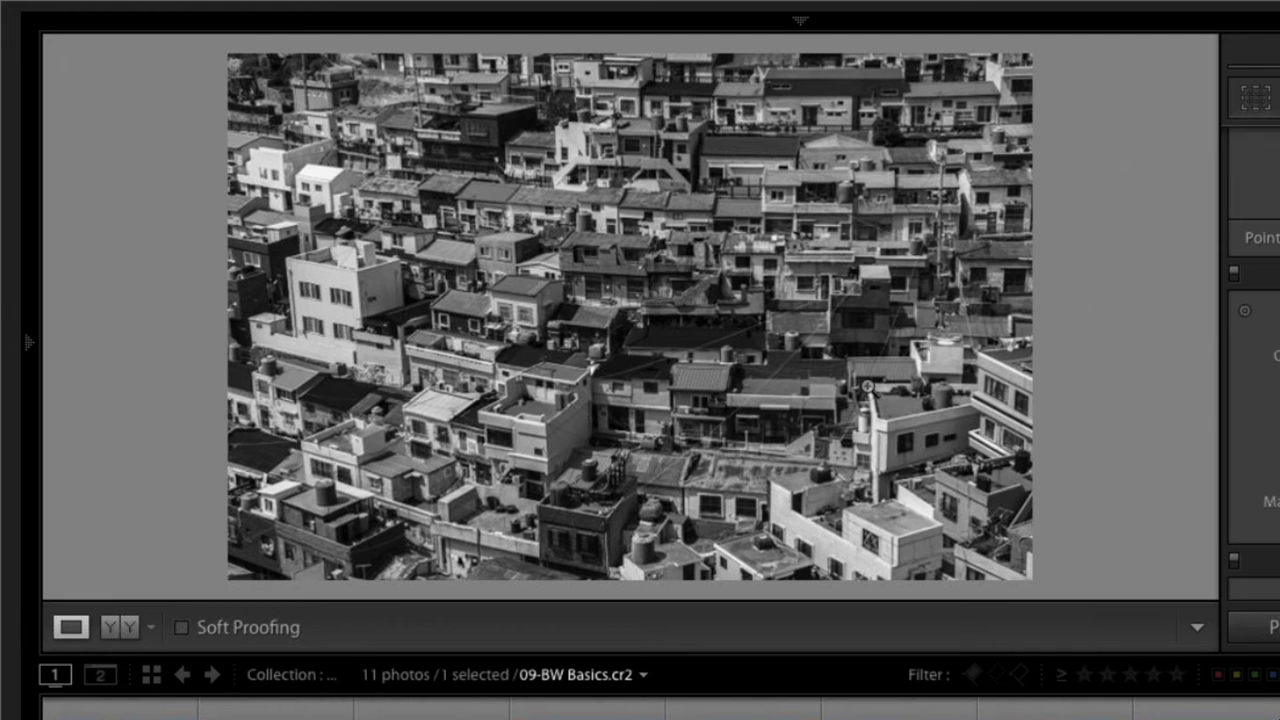
With the B&W Mix targeted adjustment, drag upward on the centre and rooftops to brighten the greys
{"action": "left_click", "coordinate": [1245, 312]}
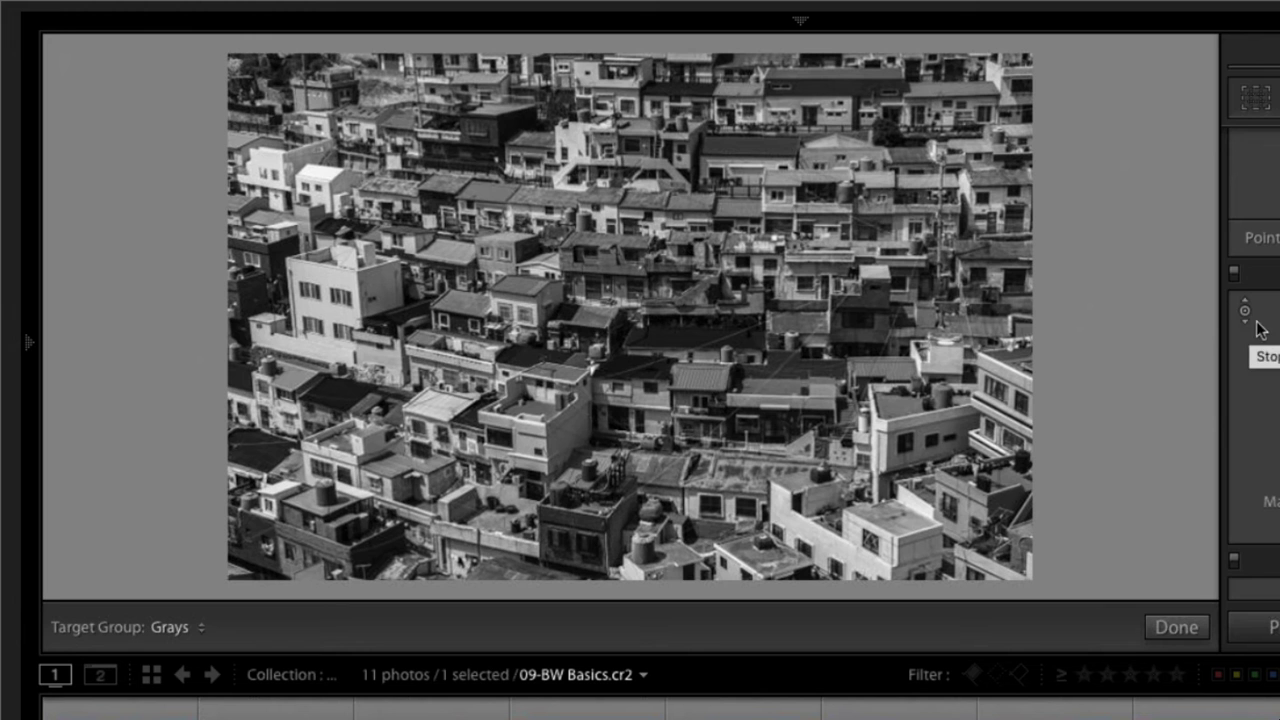
{"action": "left_click", "coordinate": [1248, 320]}
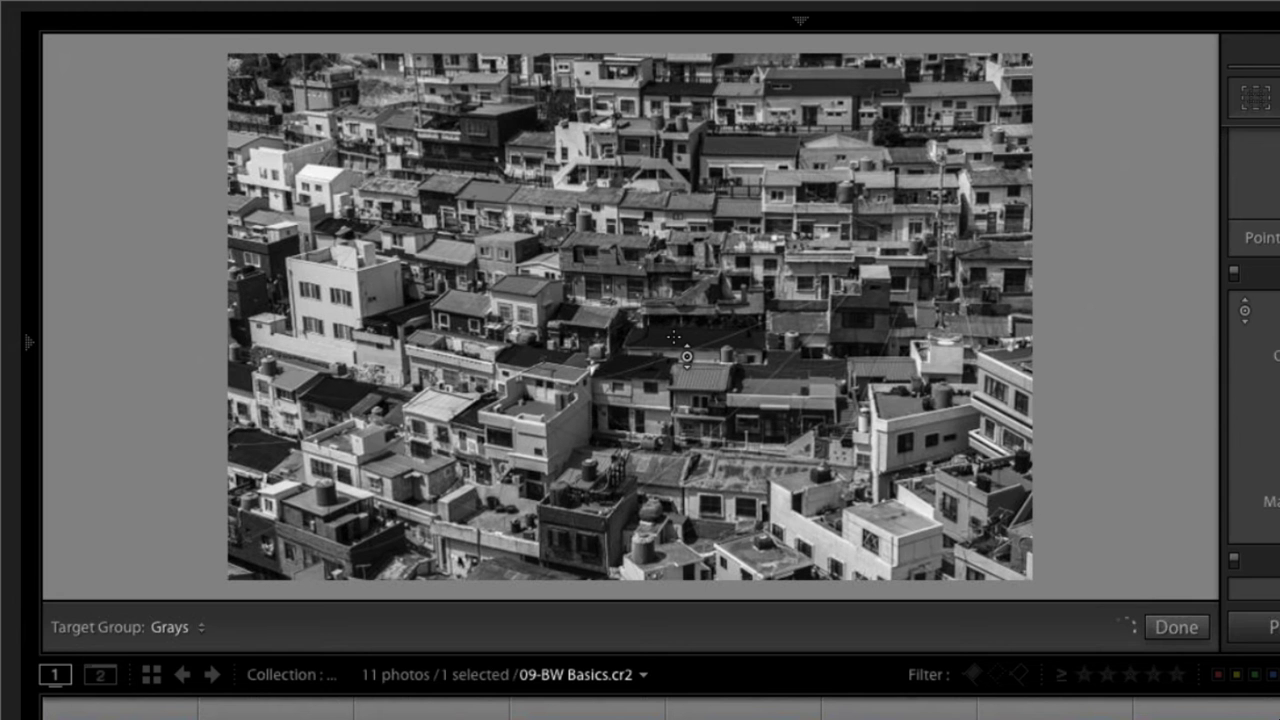
{"action": "left_click_drag", "start_coordinate": [674, 326], "coordinate": [676, 360]}
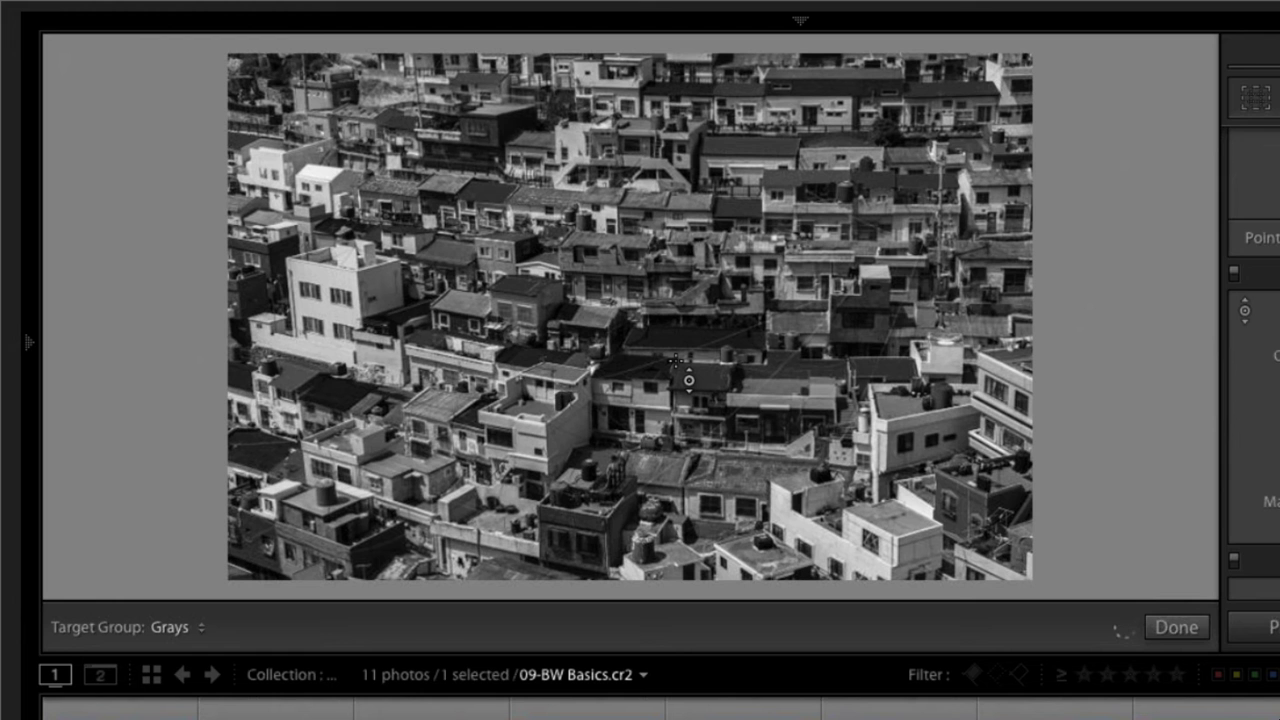
{"action": "left_click_drag", "start_coordinate": [676, 362], "coordinate": [673, 296]}
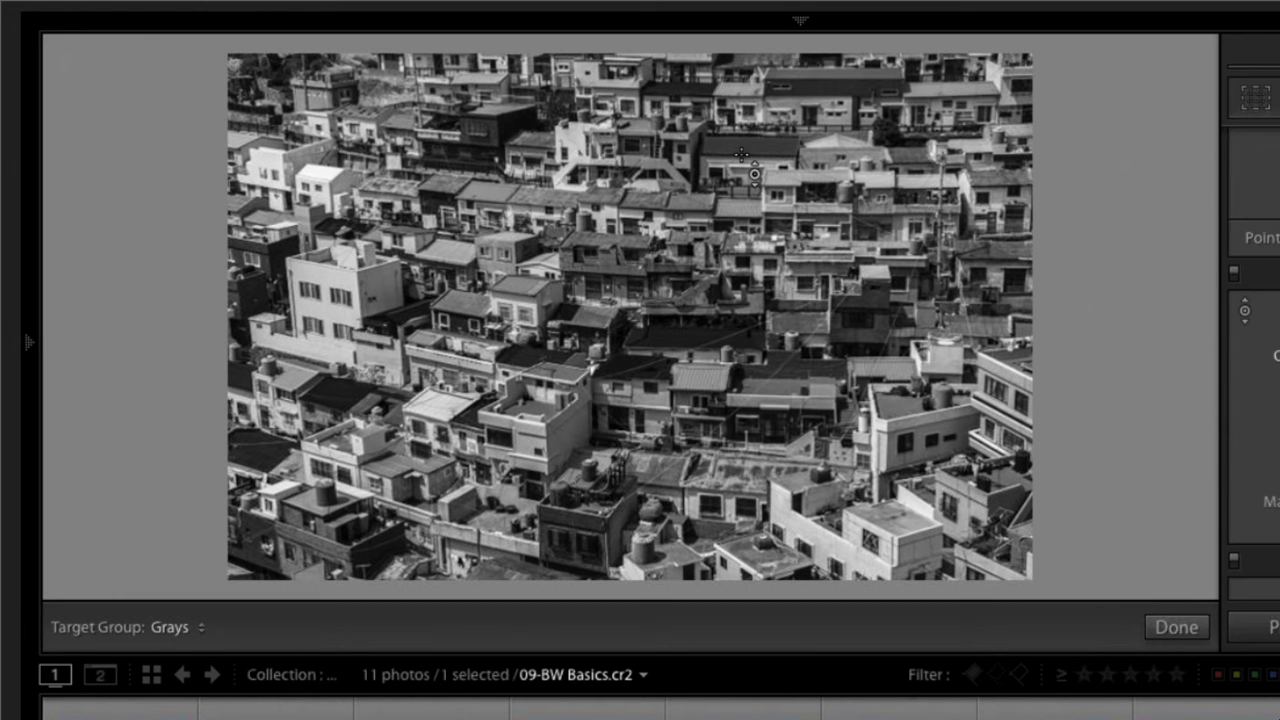
{"action": "left_click_drag", "start_coordinate": [741, 153], "coordinate": [738, 58]}
{"action": "left_click_drag", "start_coordinate": [466, 192], "coordinate": [476, 91]}
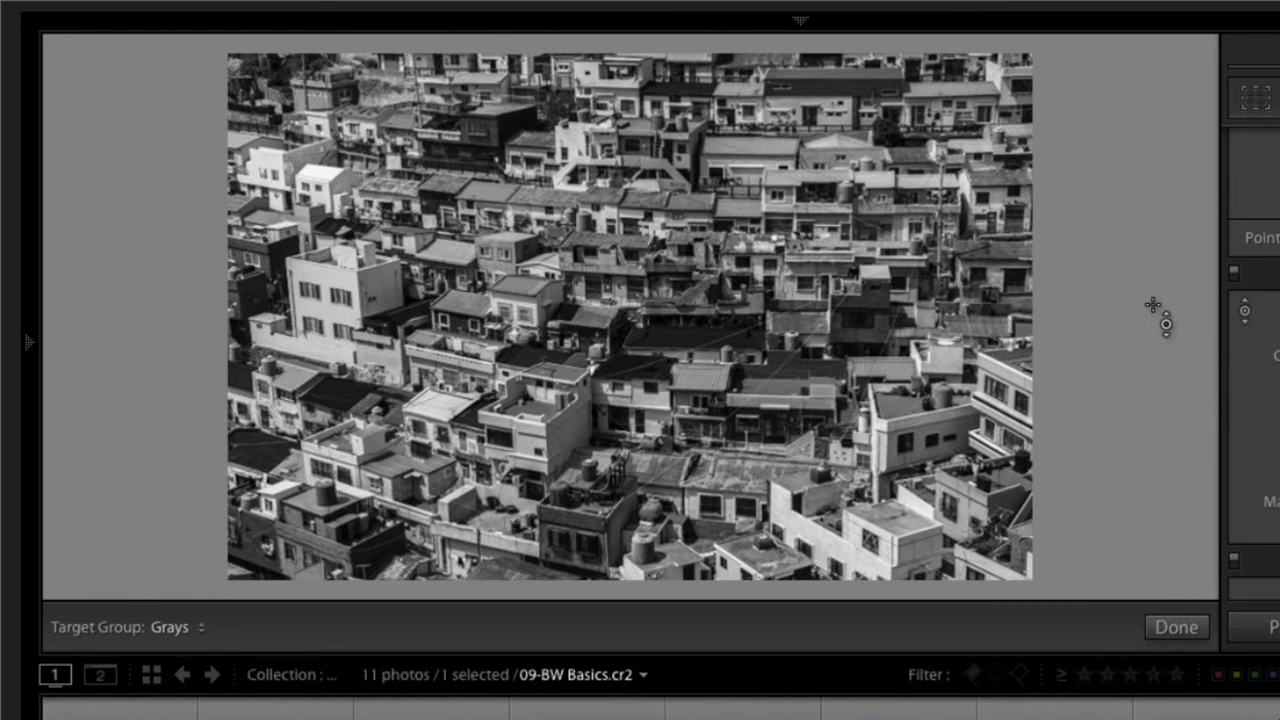
Re-enable the Tone Curve, exit the targeted adjustment tool and move on to 10-VirtualCopies.cr2
{"action": "left_click", "coordinate": [1233, 274]}
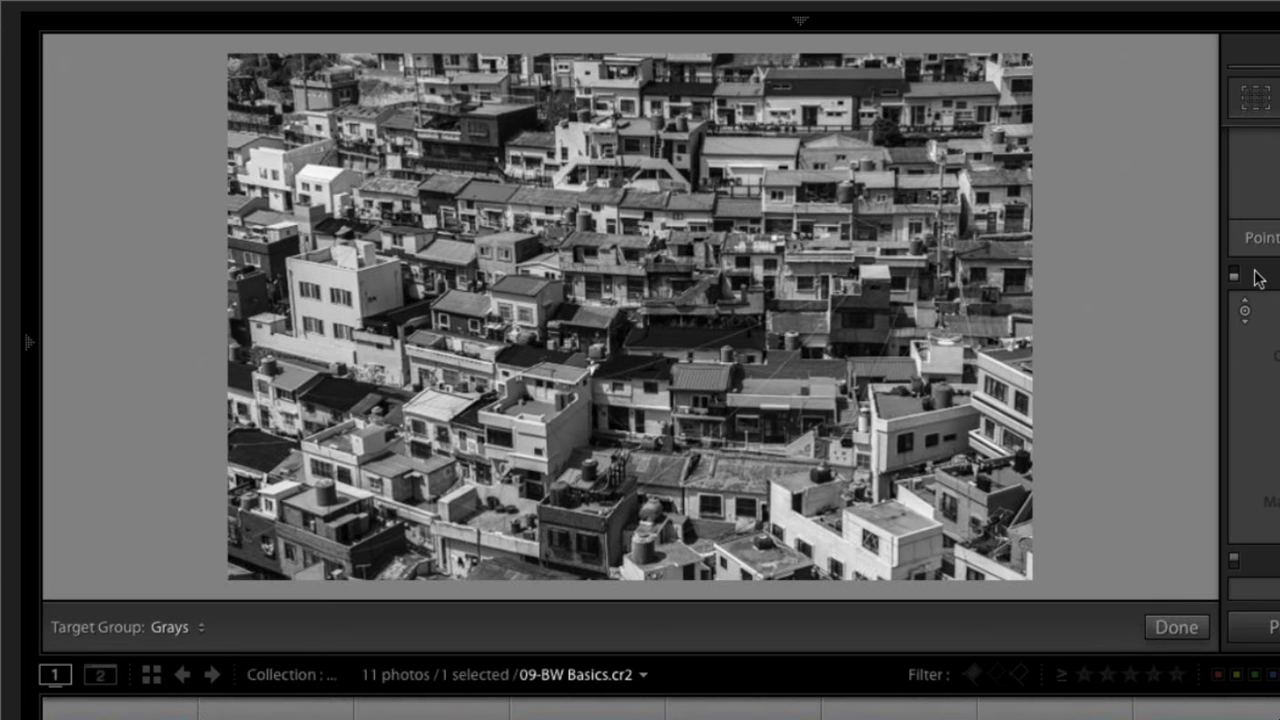
{"action": "scroll", "coordinate": [1270, 282], "scroll_direction": "up", "scroll_amount": 5}
{"action": "scroll", "coordinate": [1275, 283], "scroll_direction": "up", "scroll_amount": 5}
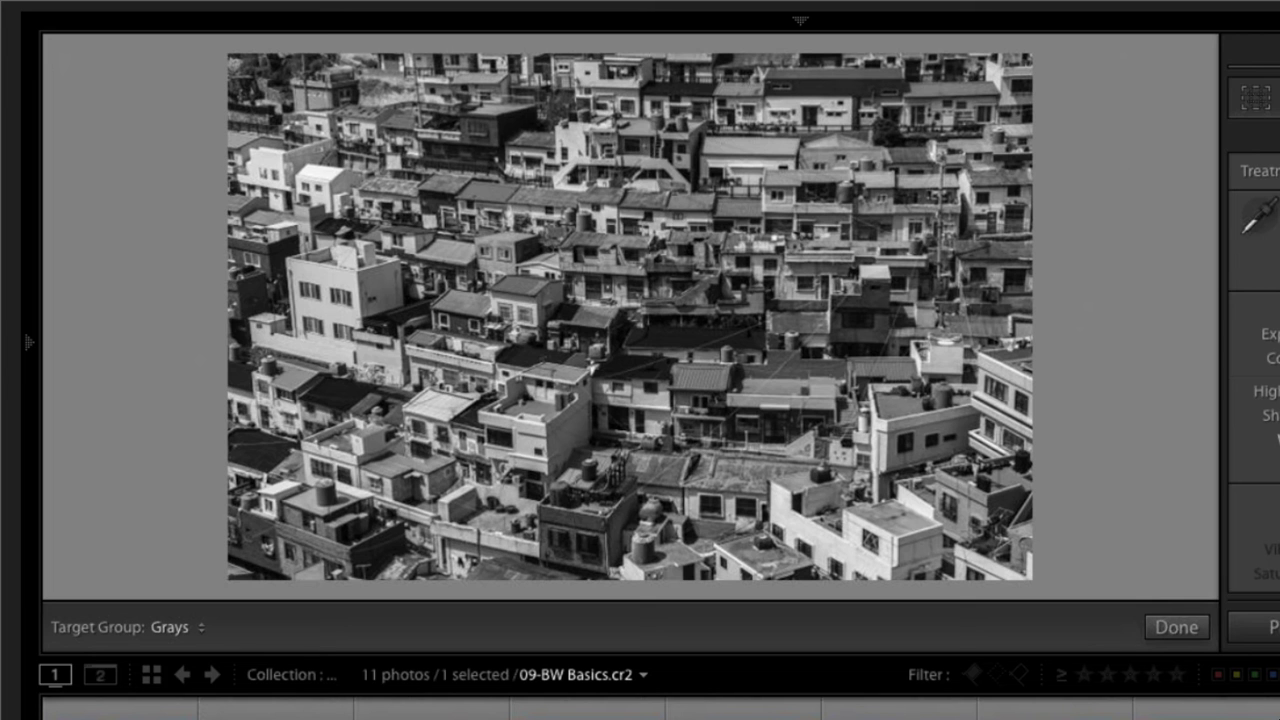
{"action": "key", "text": "Escape"}
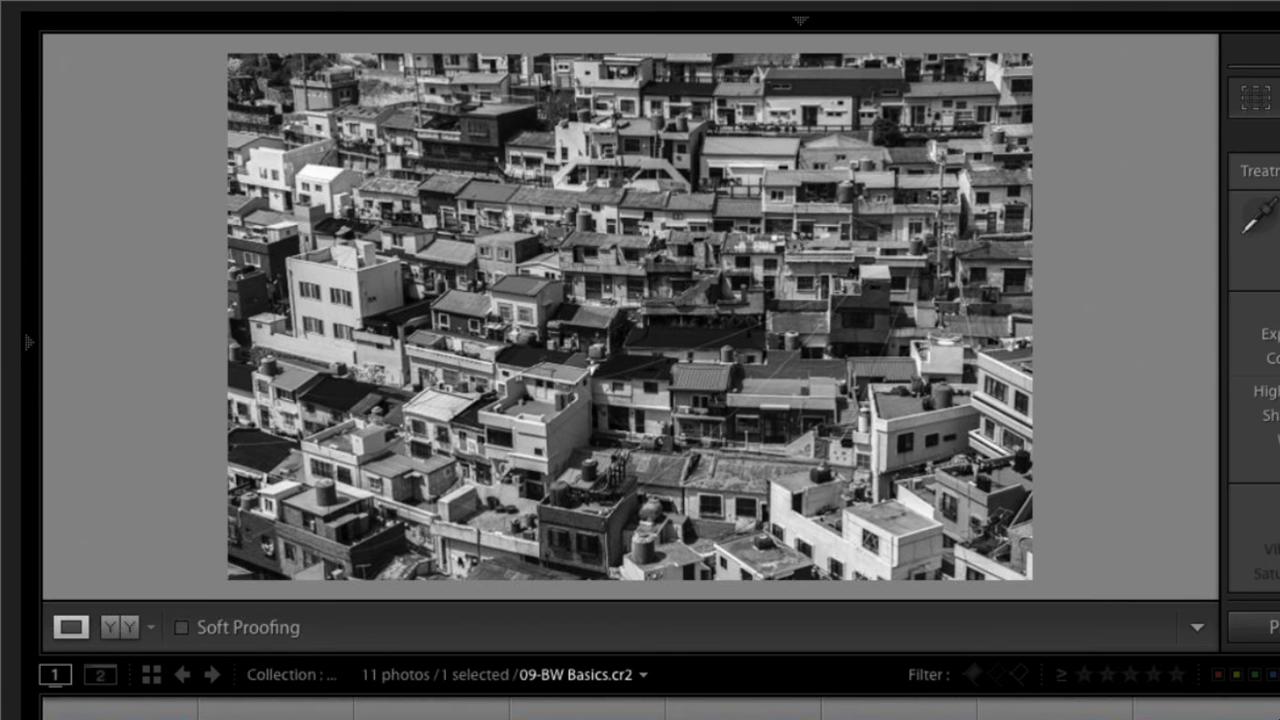
{"action": "key", "text": "Right"}
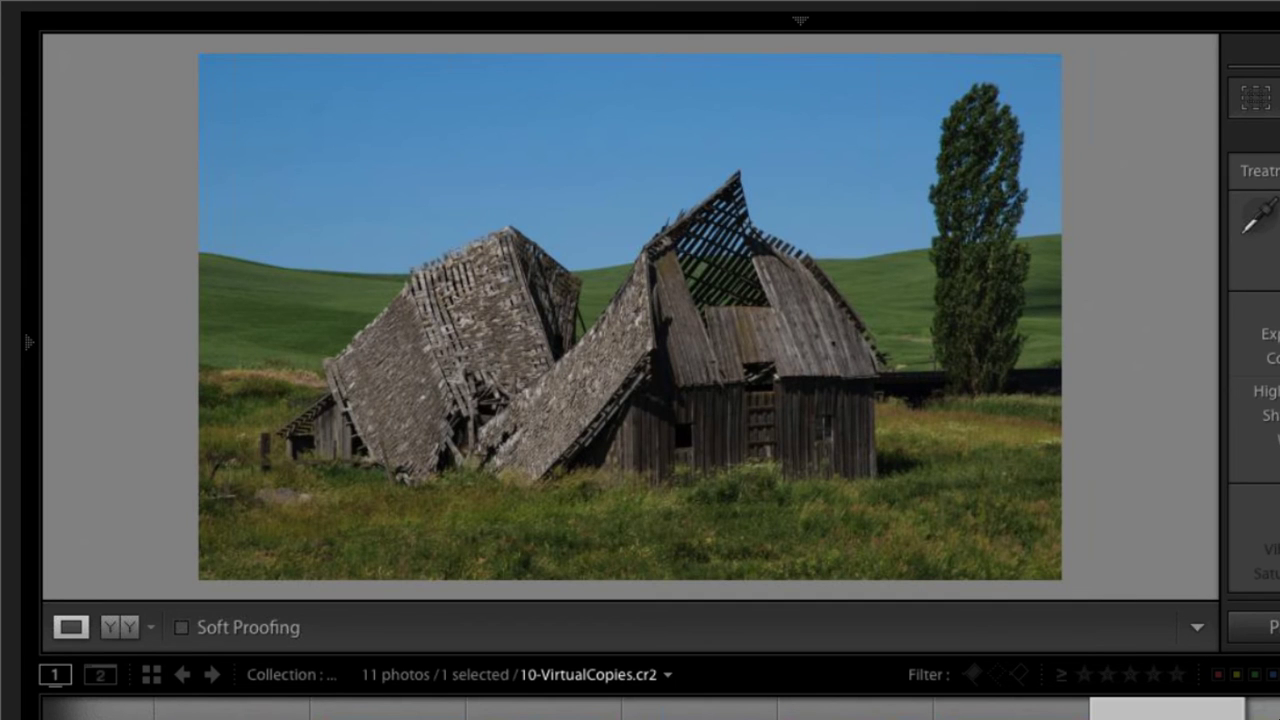
Select the new virtual copy, Copy 1, in the filmstrip
{"action": "left_click", "coordinate": [1262, 708]}
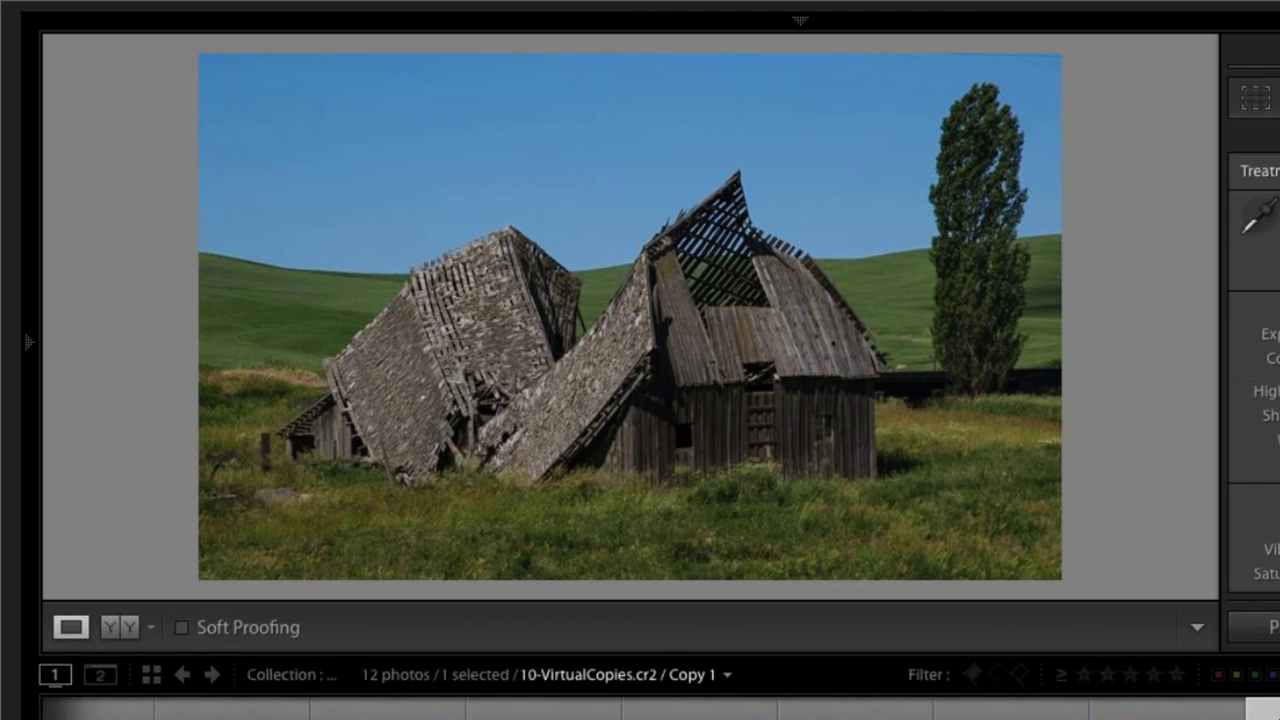
Convert Copy 1 to black and white and compare it against the colour original in the filmstrip
{"action": "key", "text": "v"}
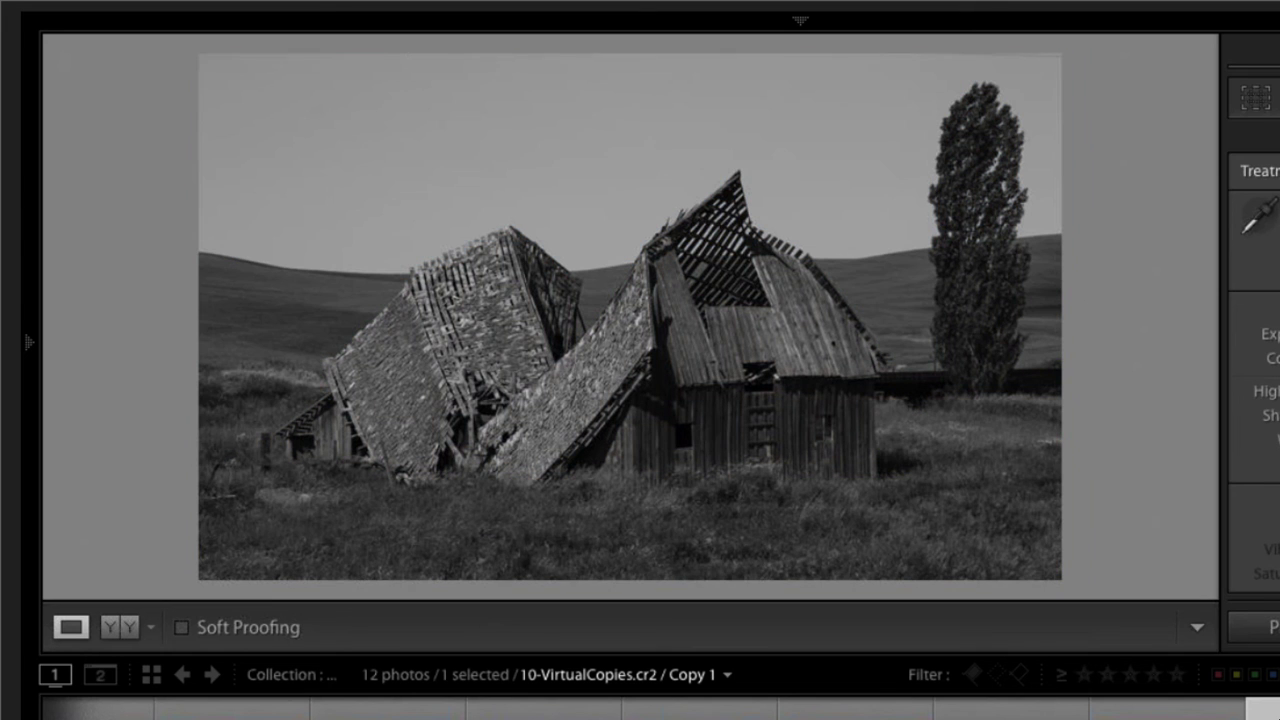
{"action": "scroll", "coordinate": [1253, 400], "scroll_direction": "down", "scroll_amount": 3}
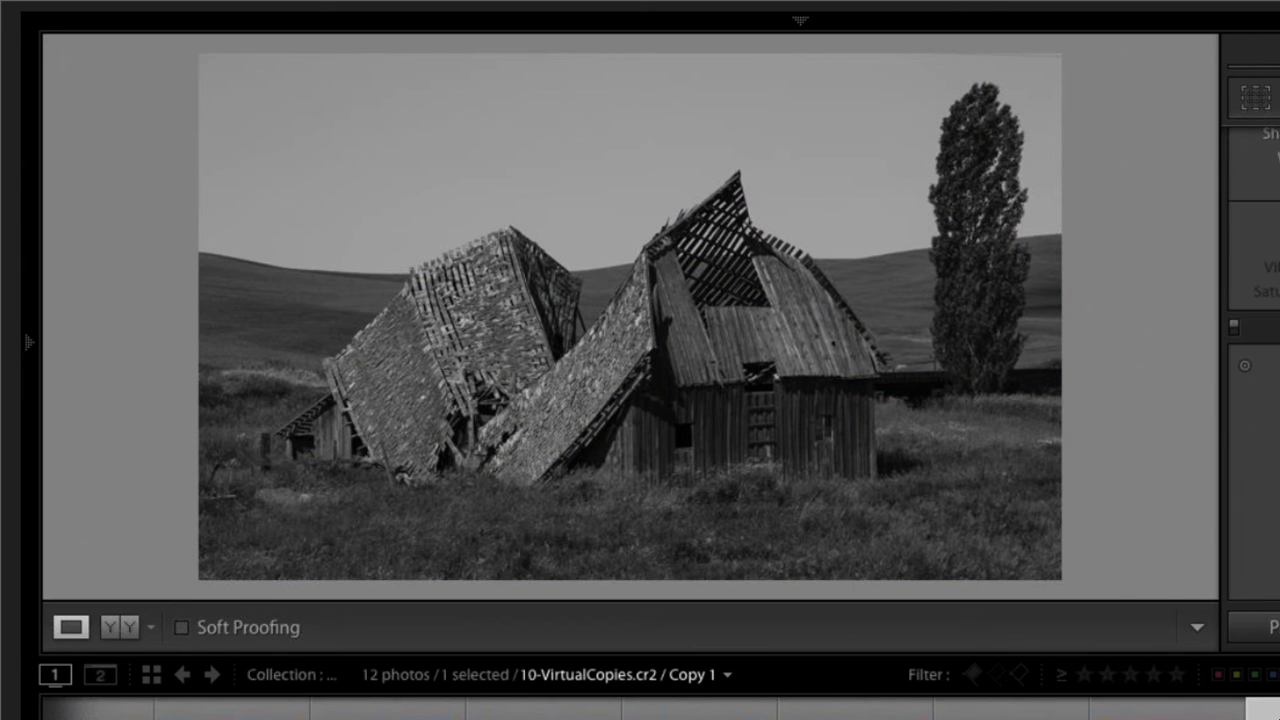
{"action": "scroll", "coordinate": [1253, 360], "scroll_direction": "down", "scroll_amount": 3}
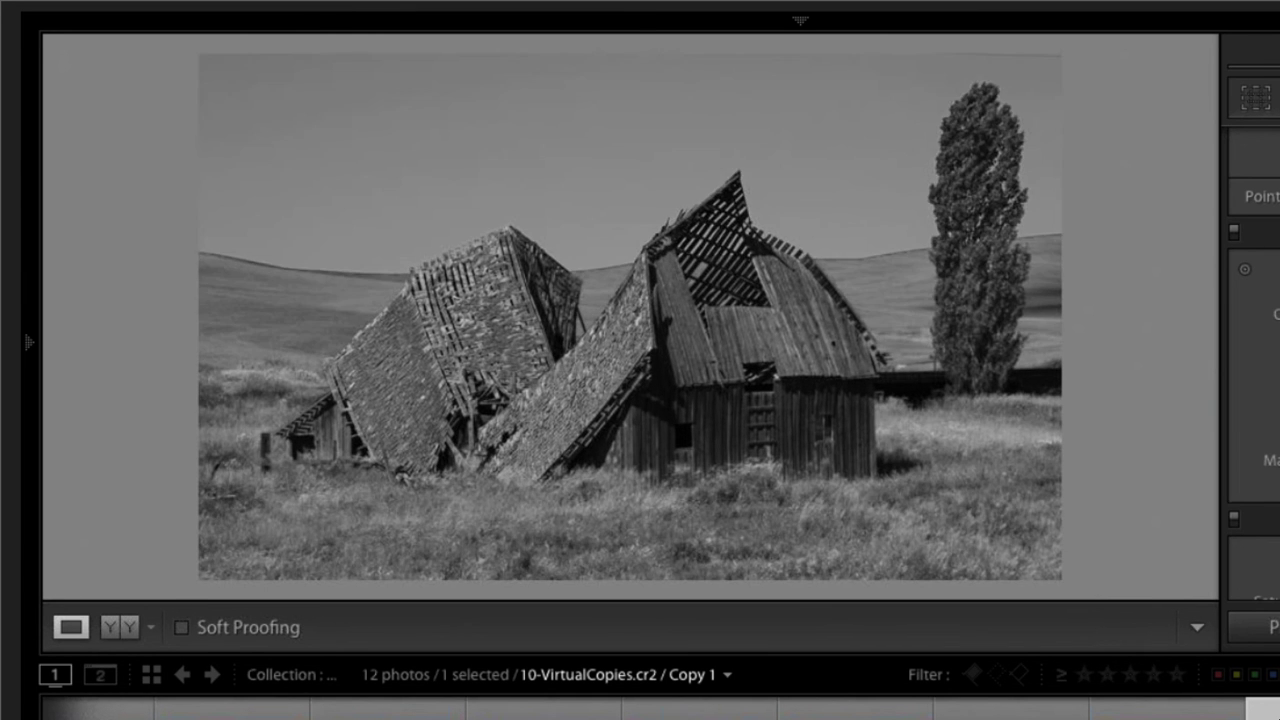
{"action": "scroll", "coordinate": [1254, 350], "scroll_direction": "up", "scroll_amount": 5}
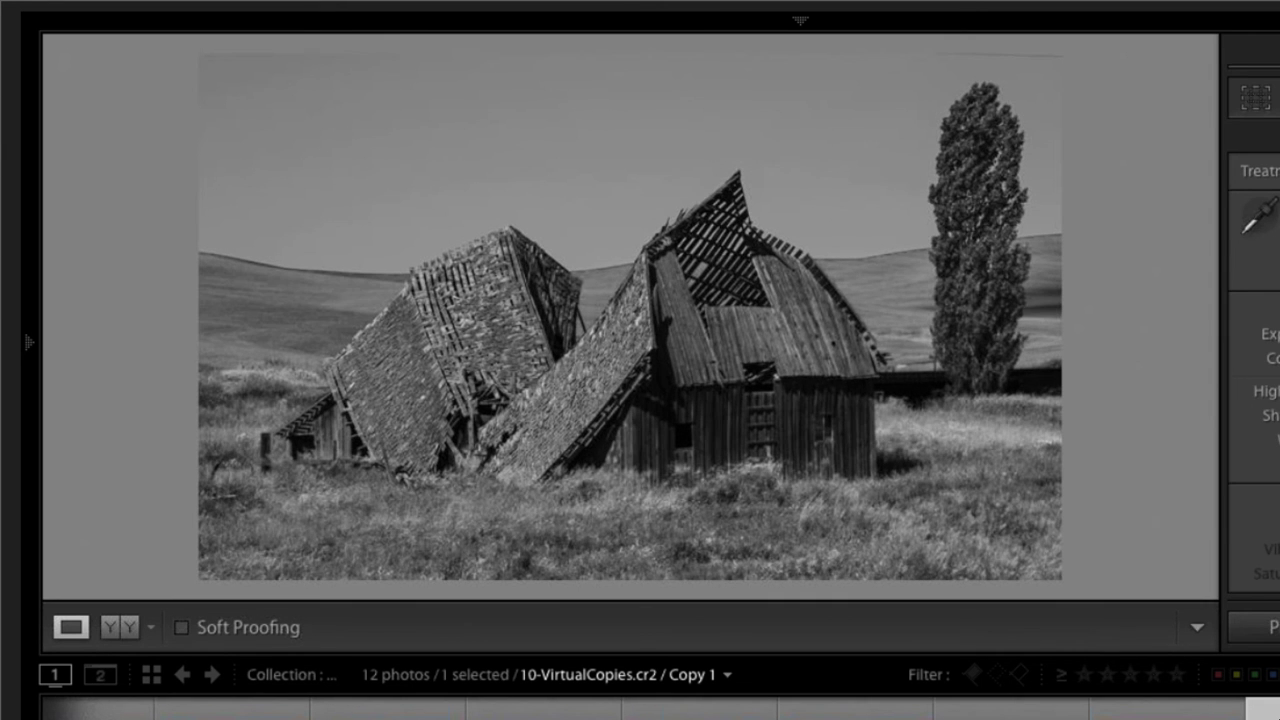
{"action": "left_click", "coordinate": [1205, 714]}
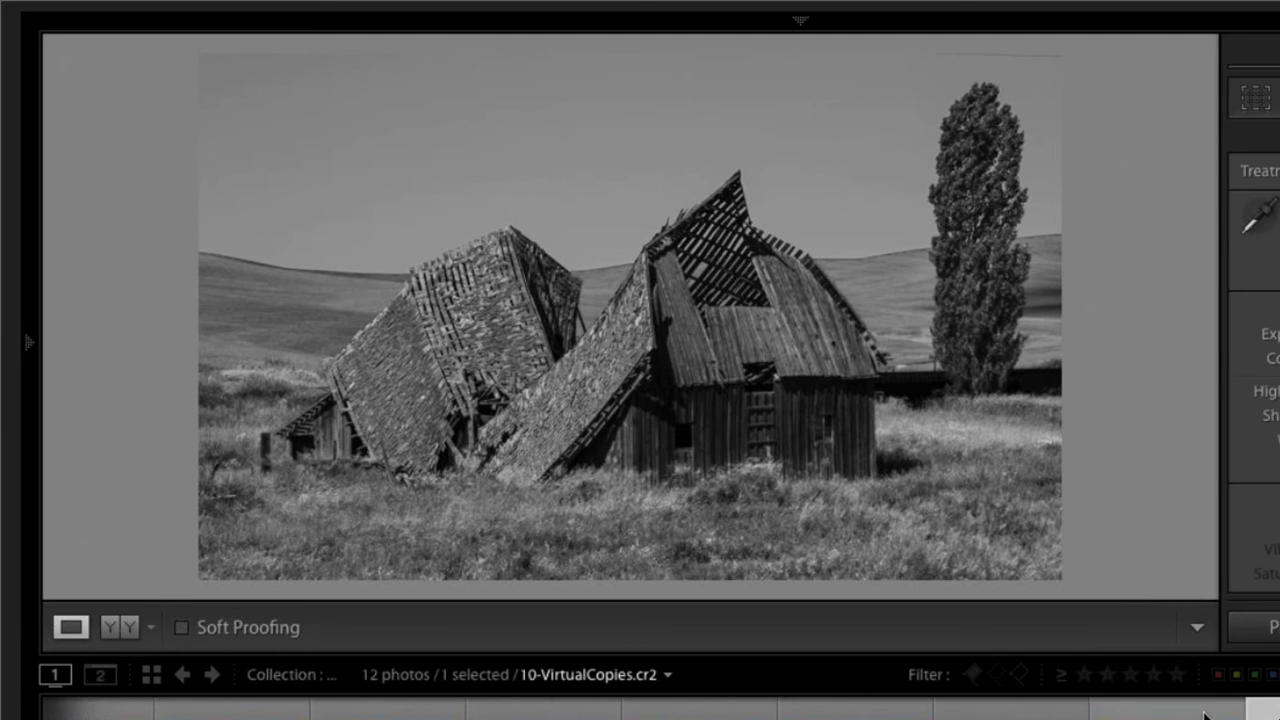
{"action": "key", "text": "Right"}
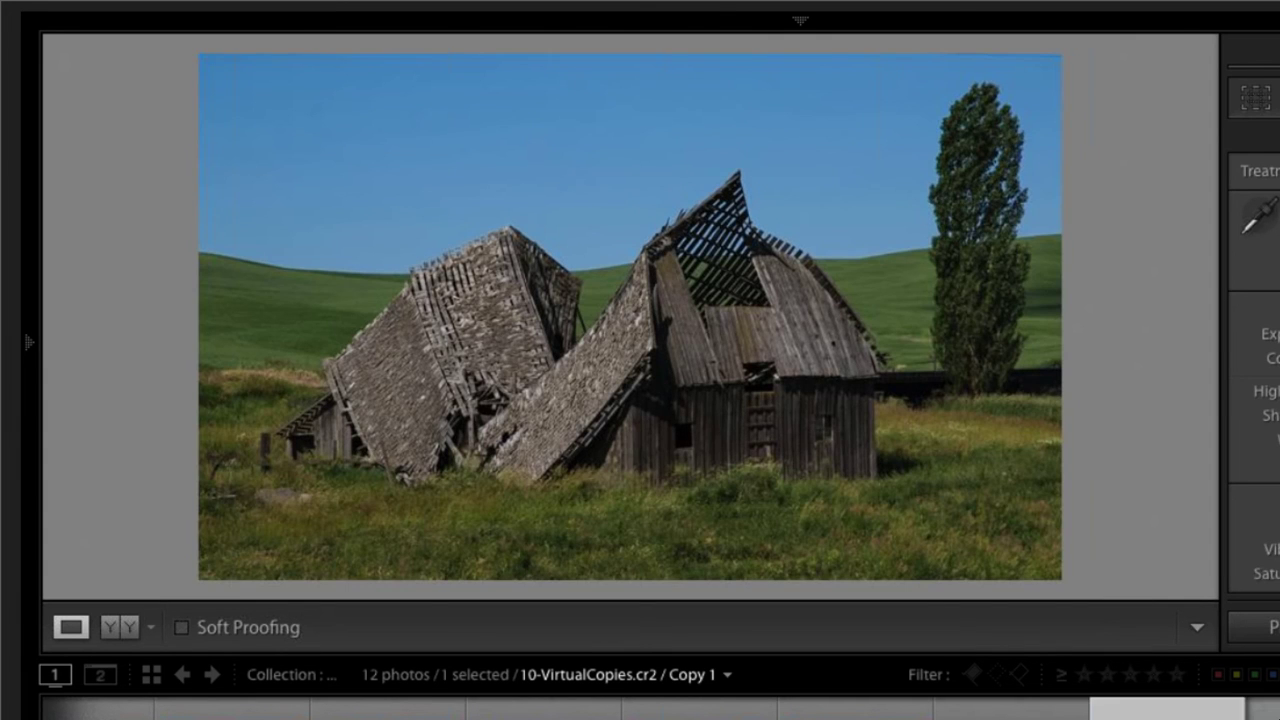
{"action": "key", "text": "Left"}
{"action": "key", "text": "Right"}
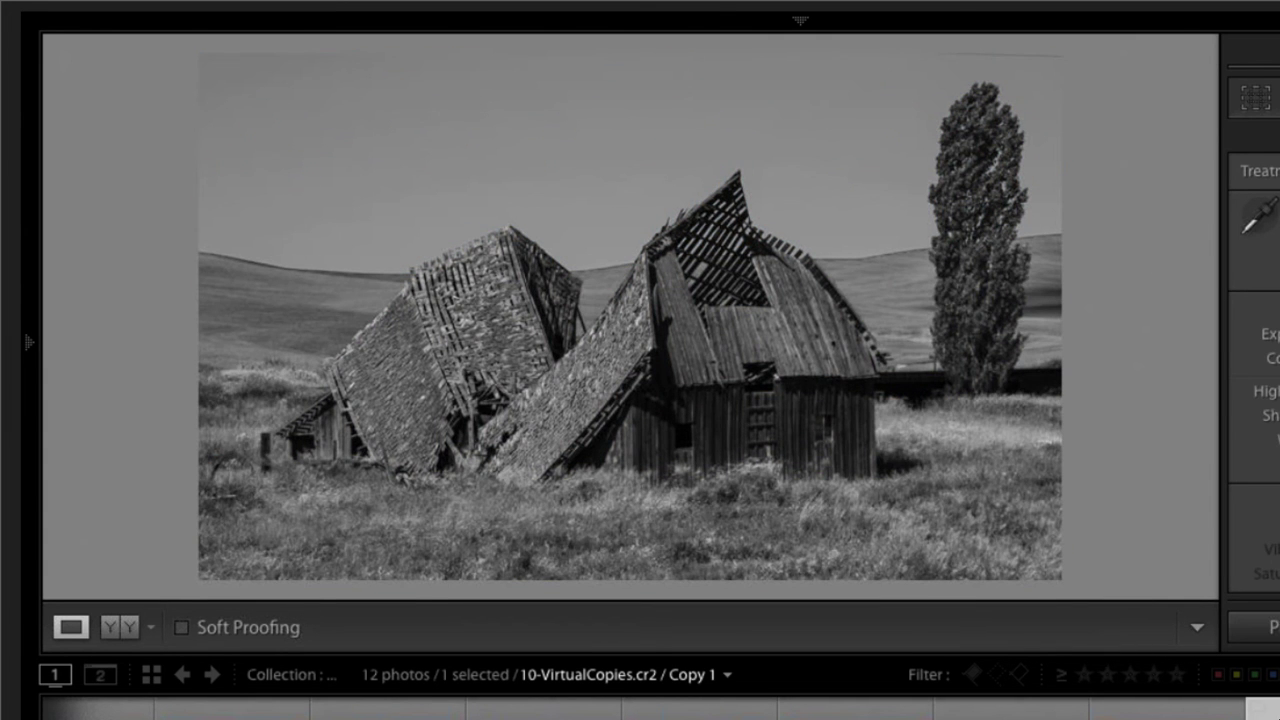
{"action": "scroll", "coordinate": [1254, 400], "scroll_direction": "down", "scroll_amount": 3}
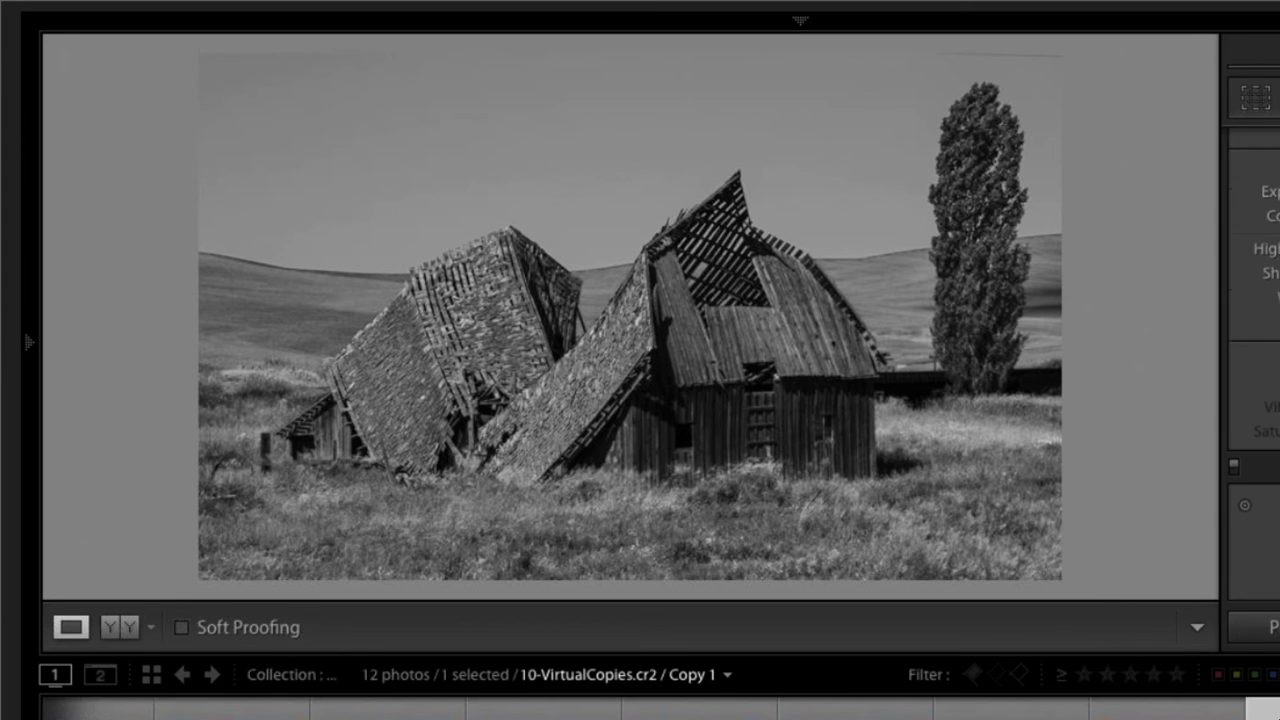
{"action": "scroll", "coordinate": [1254, 400], "scroll_direction": "down", "scroll_amount": 1}
{"action": "scroll", "coordinate": [1254, 400], "scroll_direction": "down", "scroll_amount": 4}
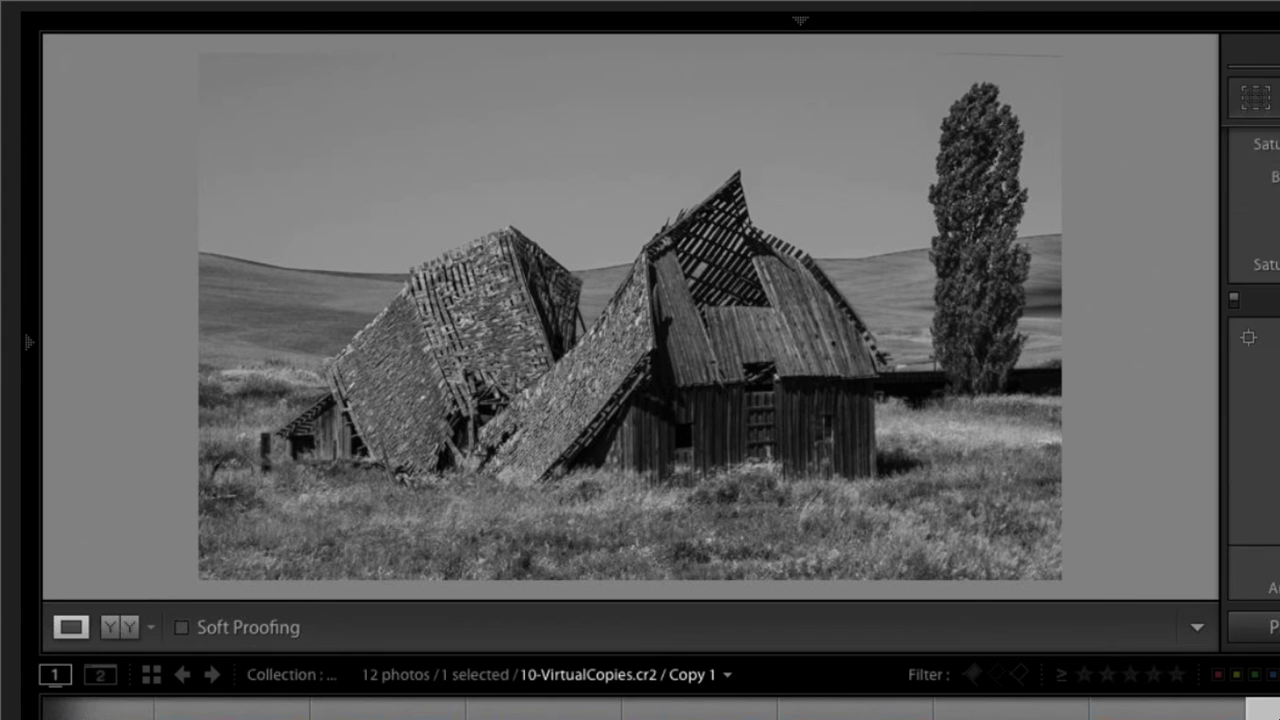
Compare the copy with Split Toning off and on, then move on to 11-Overall 2-00.cr2
{"action": "scroll", "coordinate": [1254, 400], "scroll_direction": "up", "scroll_amount": 4}
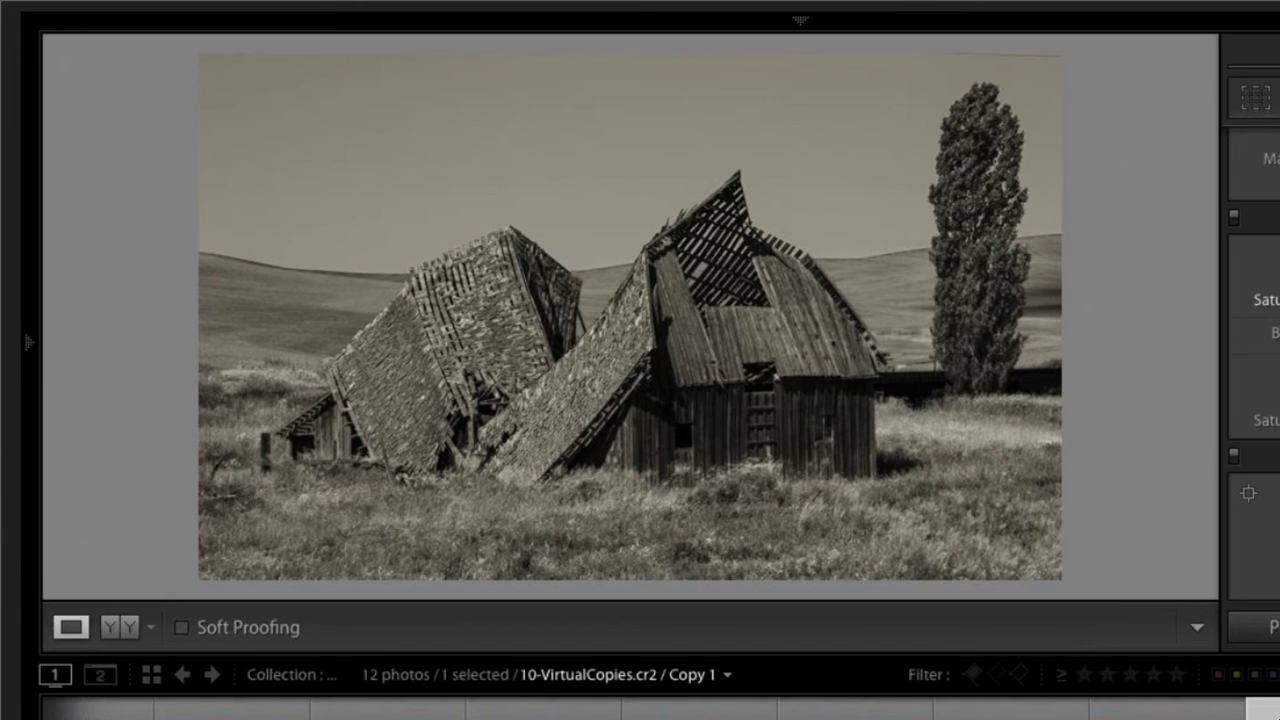
{"action": "left_click", "coordinate": [1233, 217]}
{"action": "left_click", "coordinate": [1233, 217]}
{"action": "left_click", "coordinate": [1233, 218]}
{"action": "key", "text": "Right"}
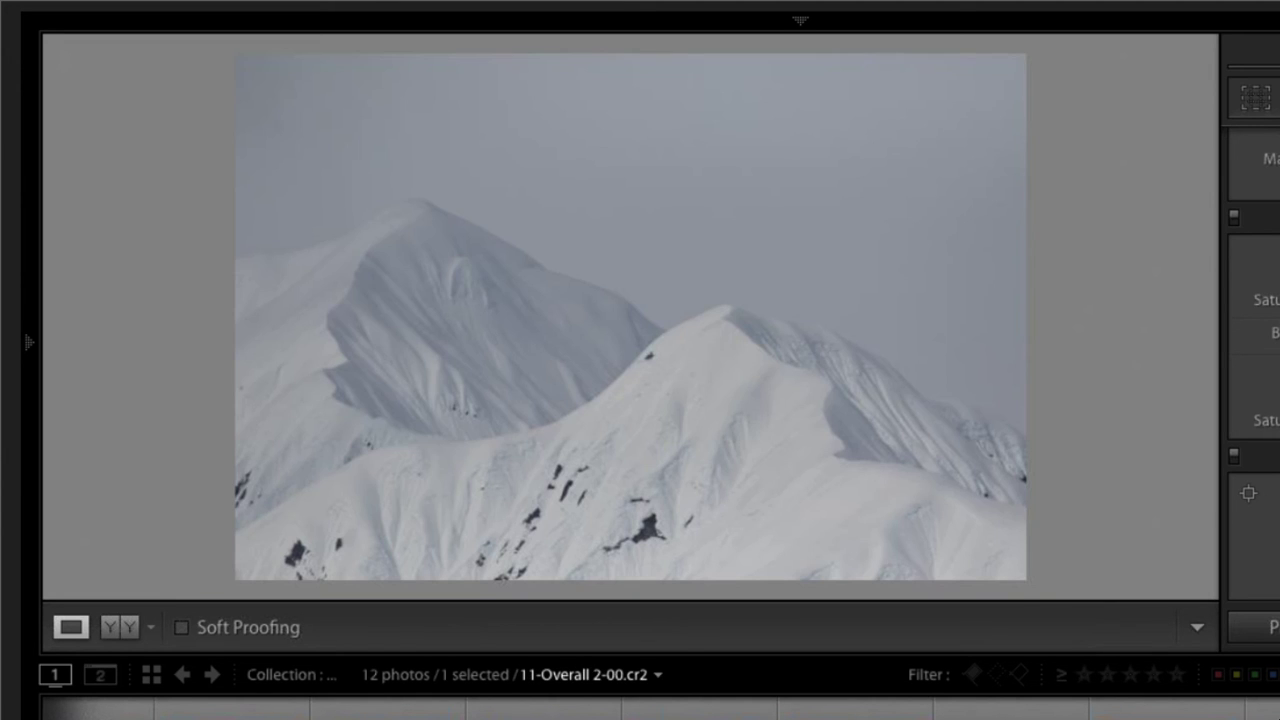
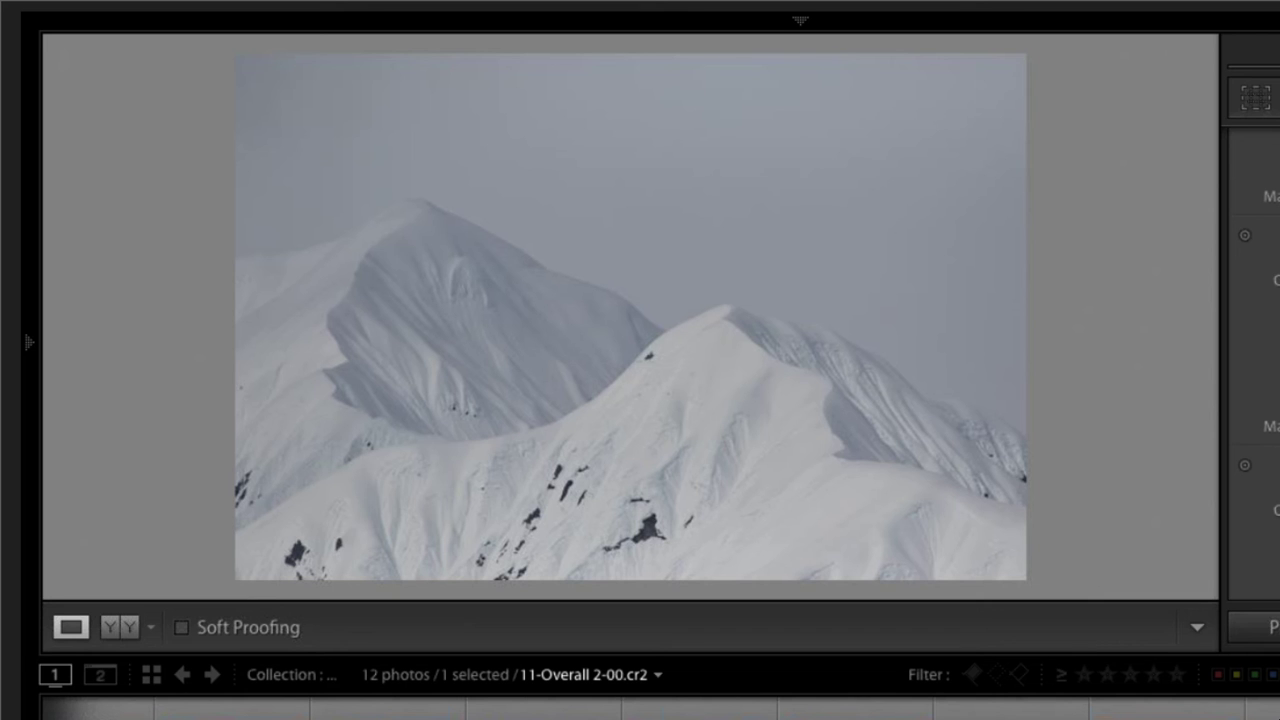
Leave brush masking to show the Basic tone adjustments for 11-Overall 2-00.cr2
{"action": "key", "text": "shift+w"}
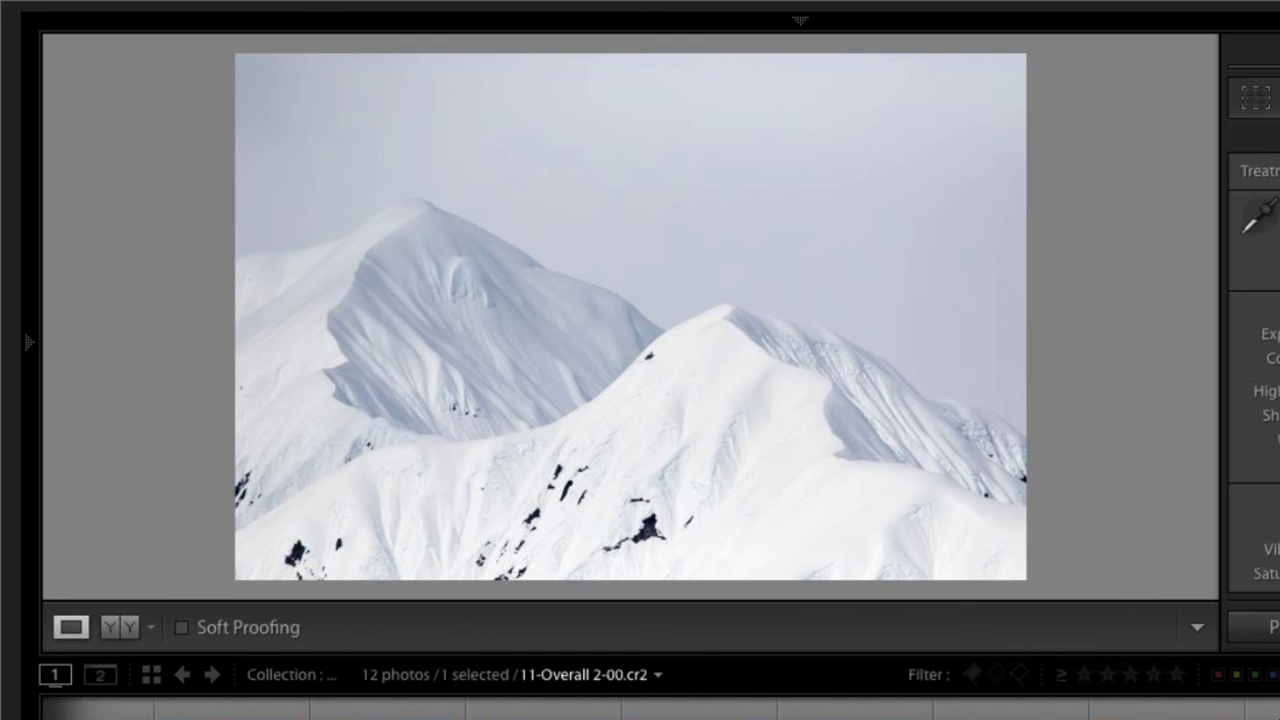
{"action": "key", "text": "backslash"}
{"action": "key", "text": "backslash"}
{"action": "key", "text": "backslash"}
{"action": "key", "text": "backslash"}
{"action": "key", "text": "Left"}
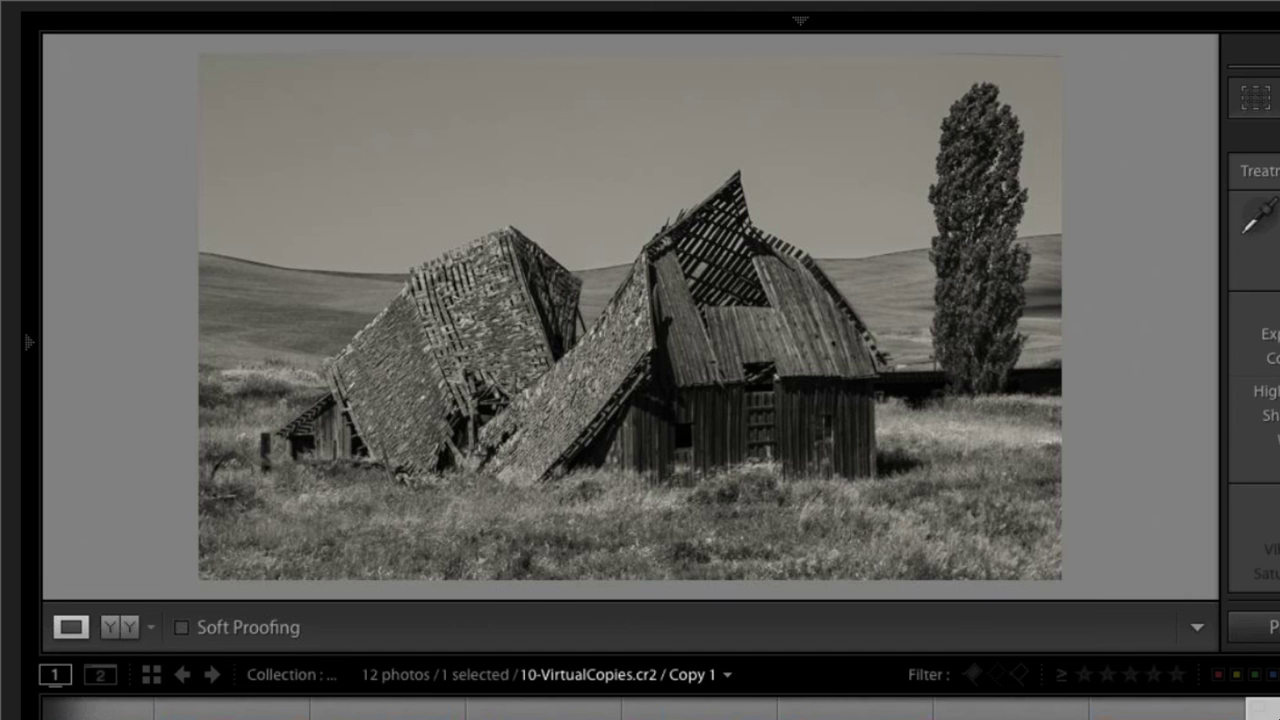
{"action": "key", "text": "Right"}
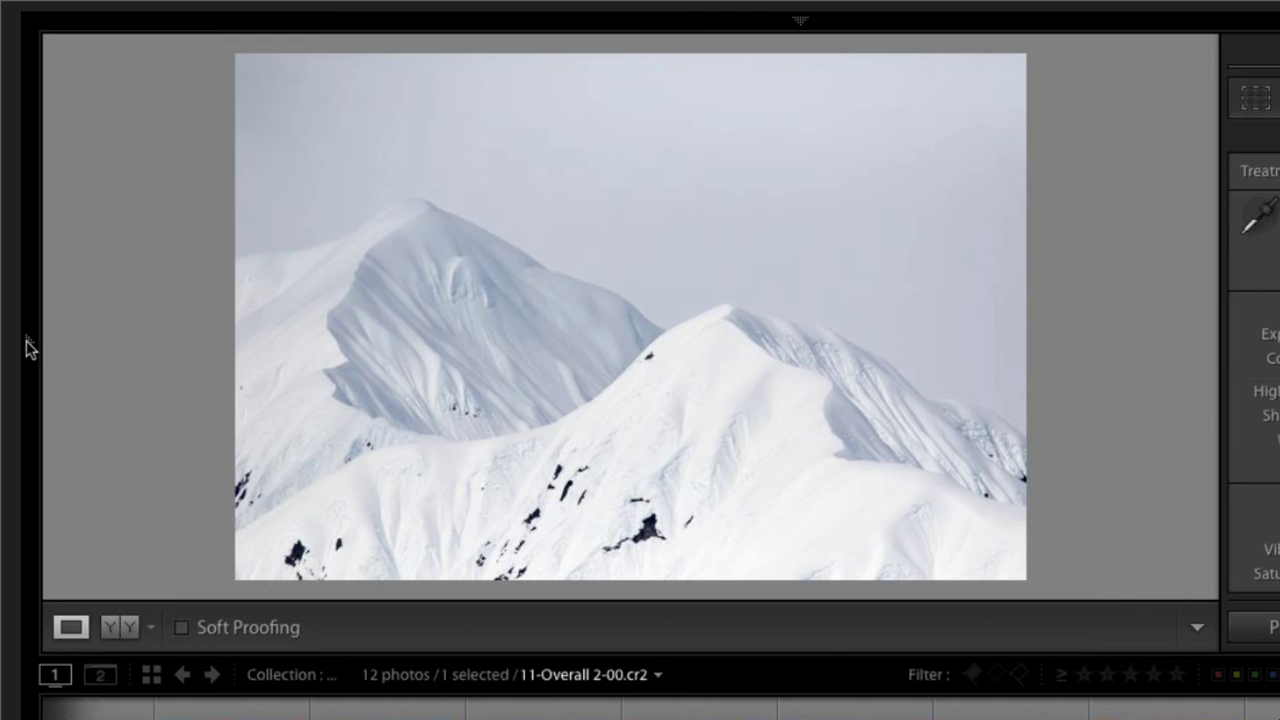
Step back to the Friday's Webinar slide, then forward to the Thank You! slide, 3-Promo Title.jpg
{"action": "mouse_move", "coordinate": [28, 348]}
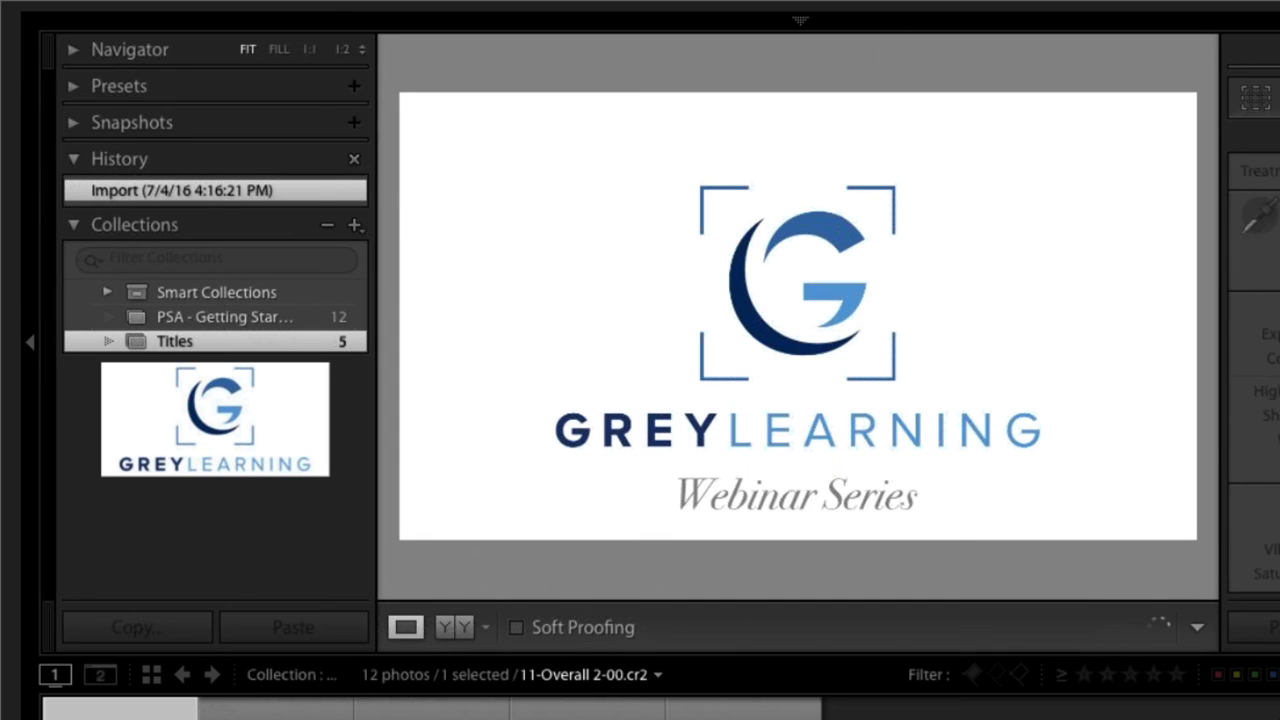
{"action": "key", "text": "Left"}
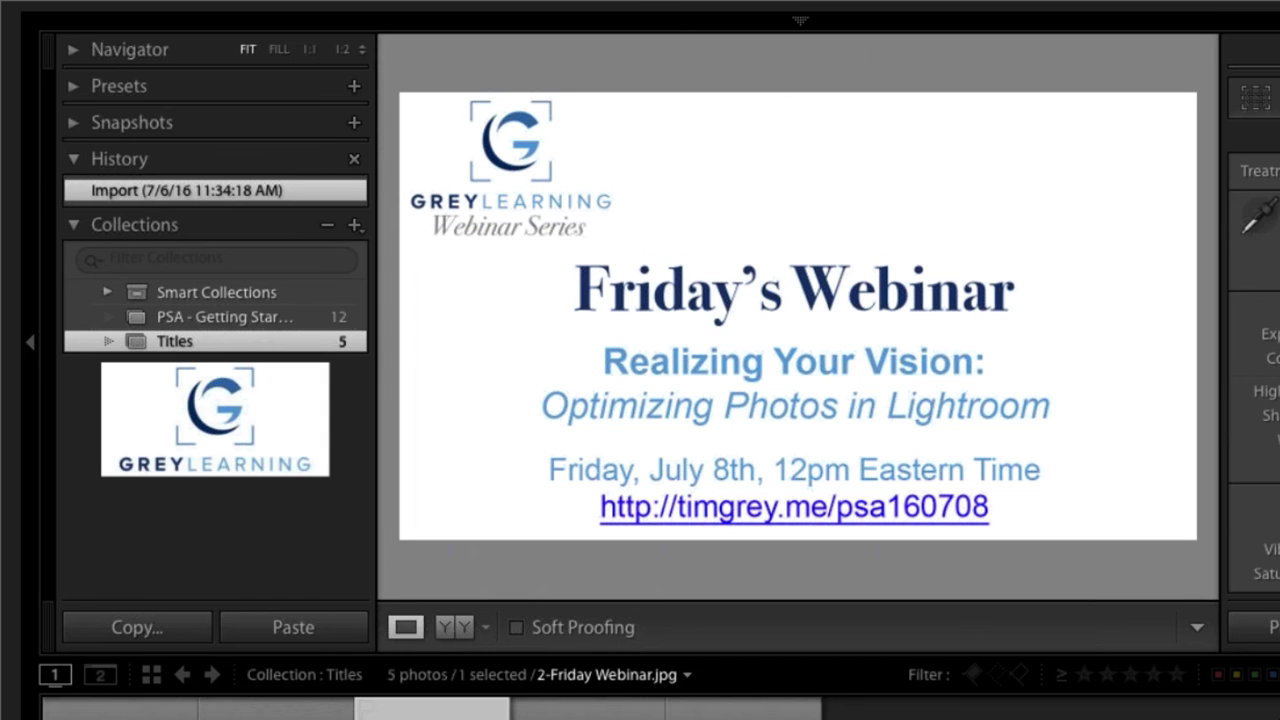
{"action": "key", "text": "Right"}
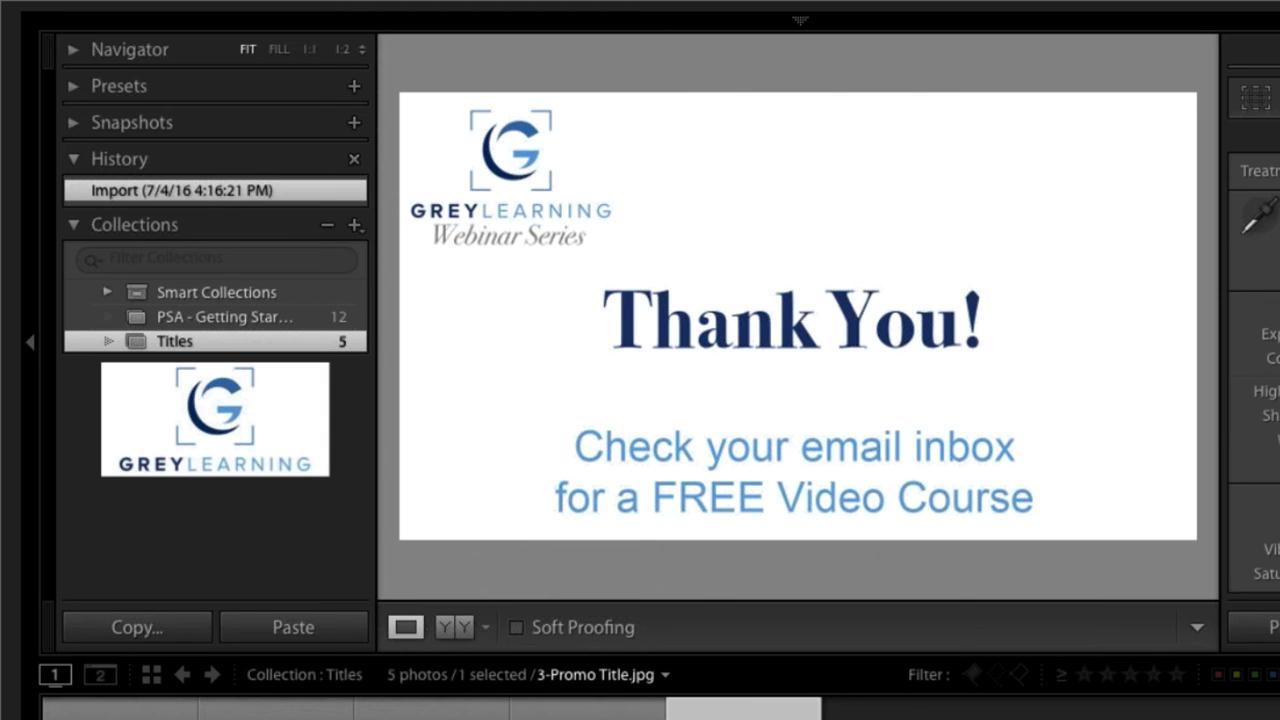
Preview the Learn More slide, return to Thank You!, then switch to the PSA - Getting Started collection
{"action": "key", "text": "Right"}
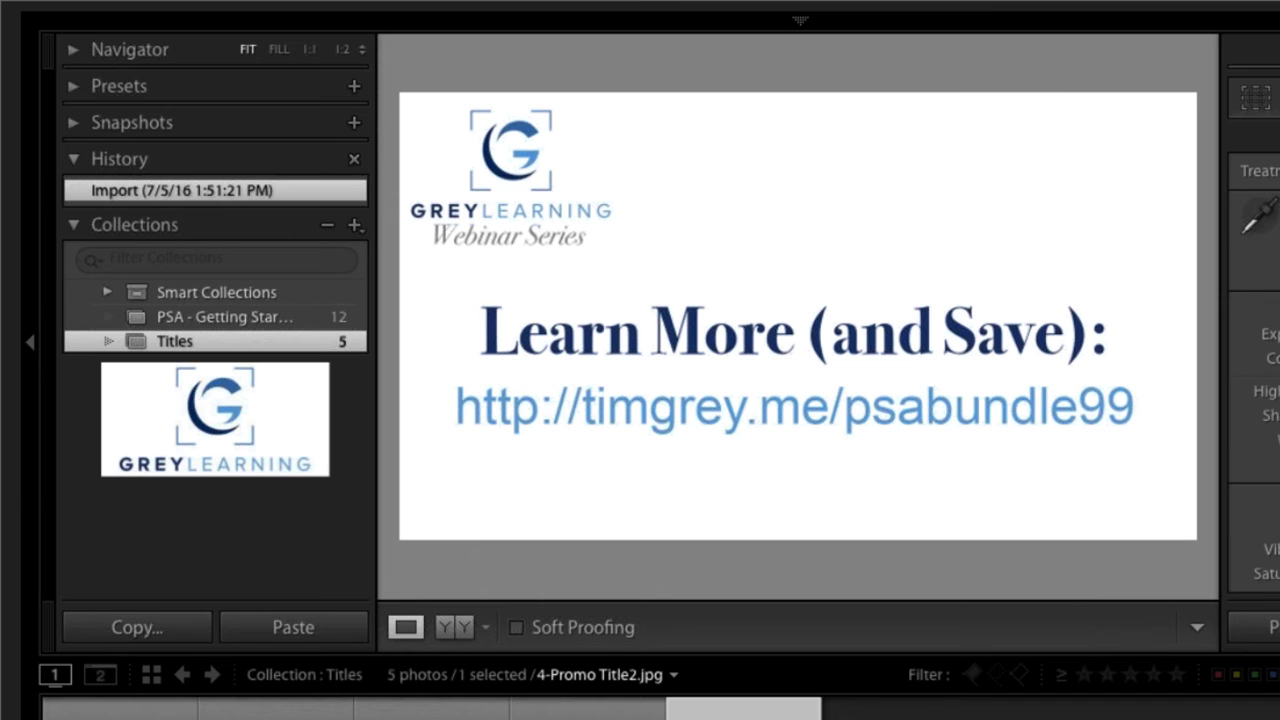
{"action": "key", "text": "Left"}
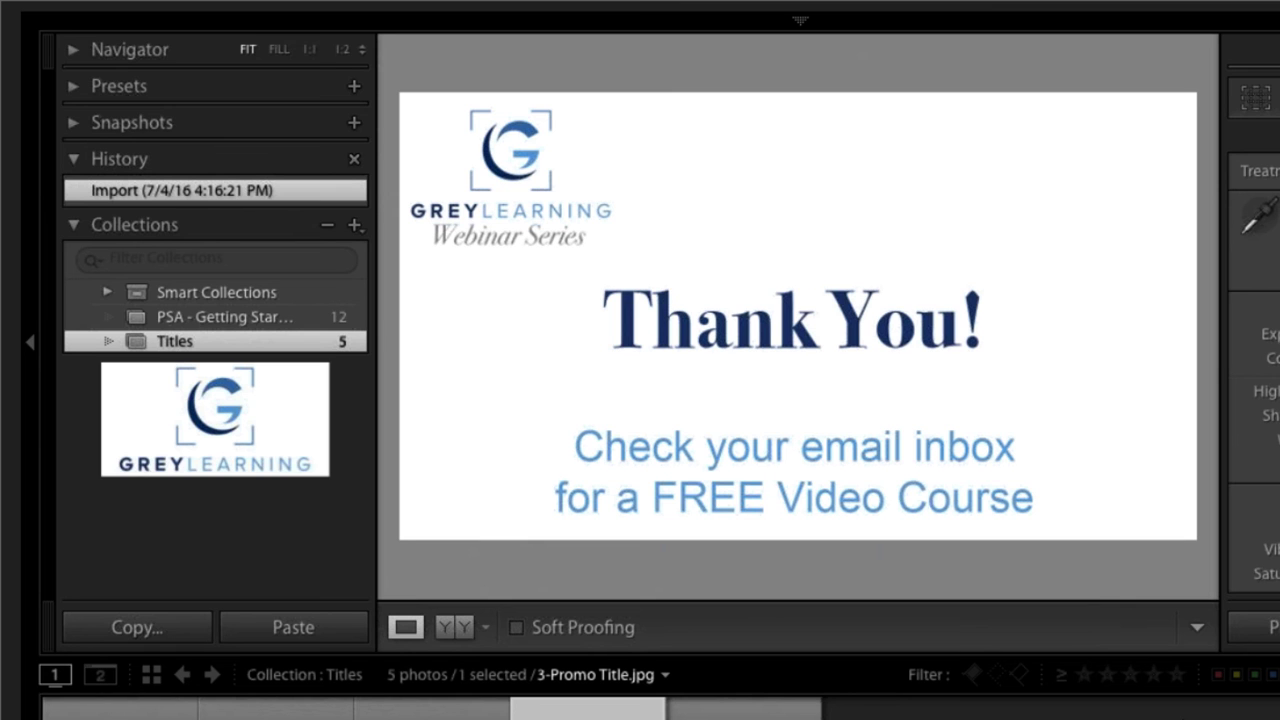
{"action": "left_click", "coordinate": [218, 318]}
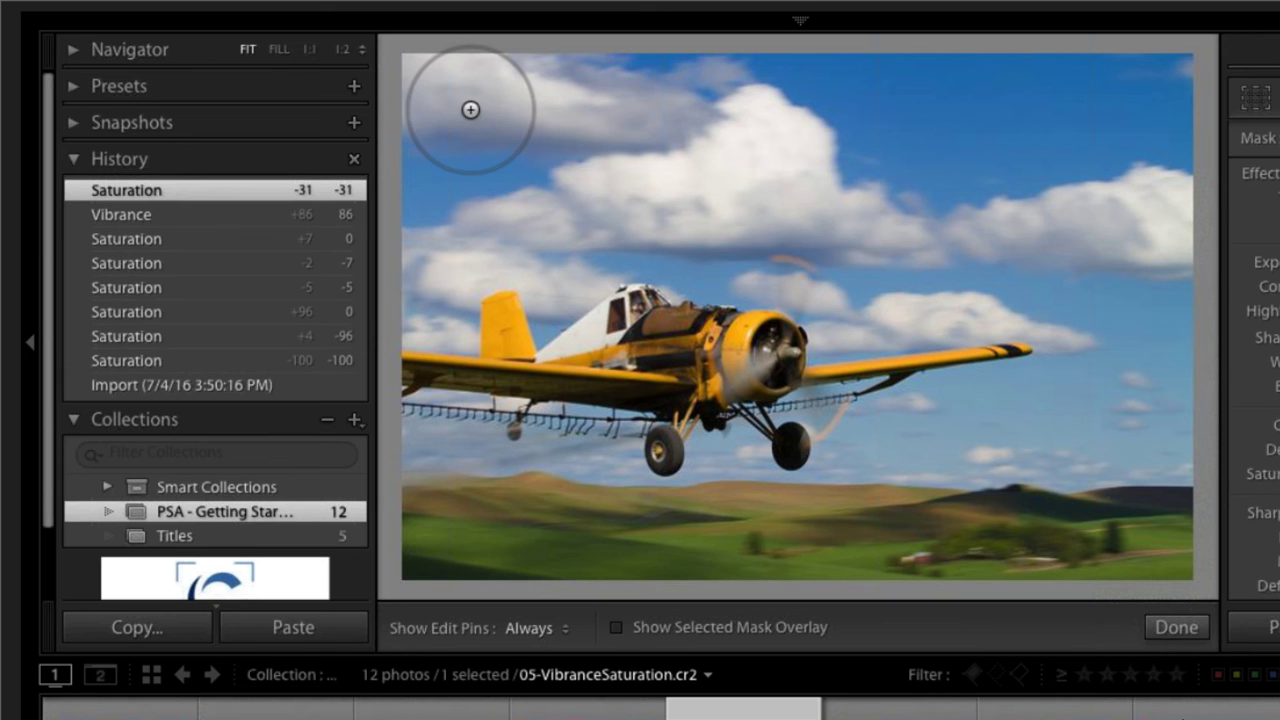
With edit pins hidden, paint a brush stroke darkening a wide band of clouds across the sky
{"action": "key", "text": "h"}
{"action": "mouse_move", "coordinate": [460, 109]}
{"action": "left_mouse_down"}
{"action": "mouse_move", "coordinate": [857, 214]}
{"action": "mouse_move", "coordinate": [561, 205]}
{"action": "mouse_move", "coordinate": [845, 186]}
{"action": "left_mouse_up"}
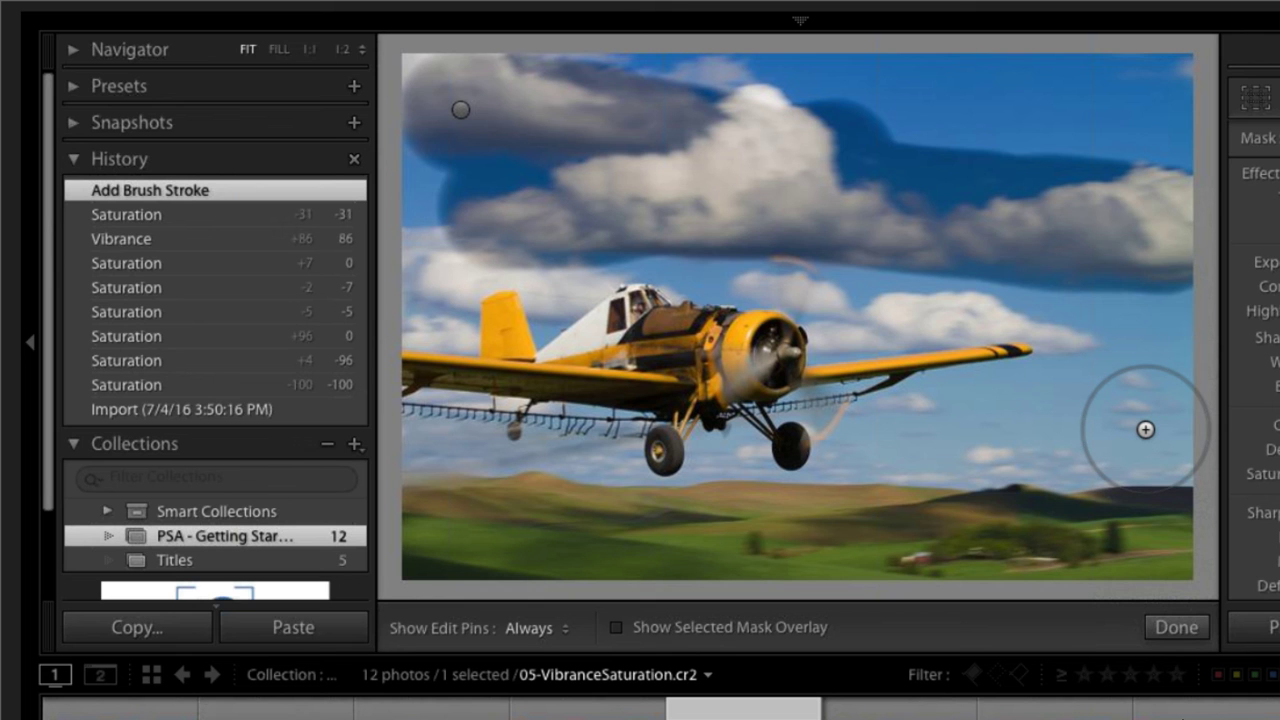
Paint a second stroke brightening the landscape below the plane, with Color Smoothness at 100
{"action": "key", "text": "h"}
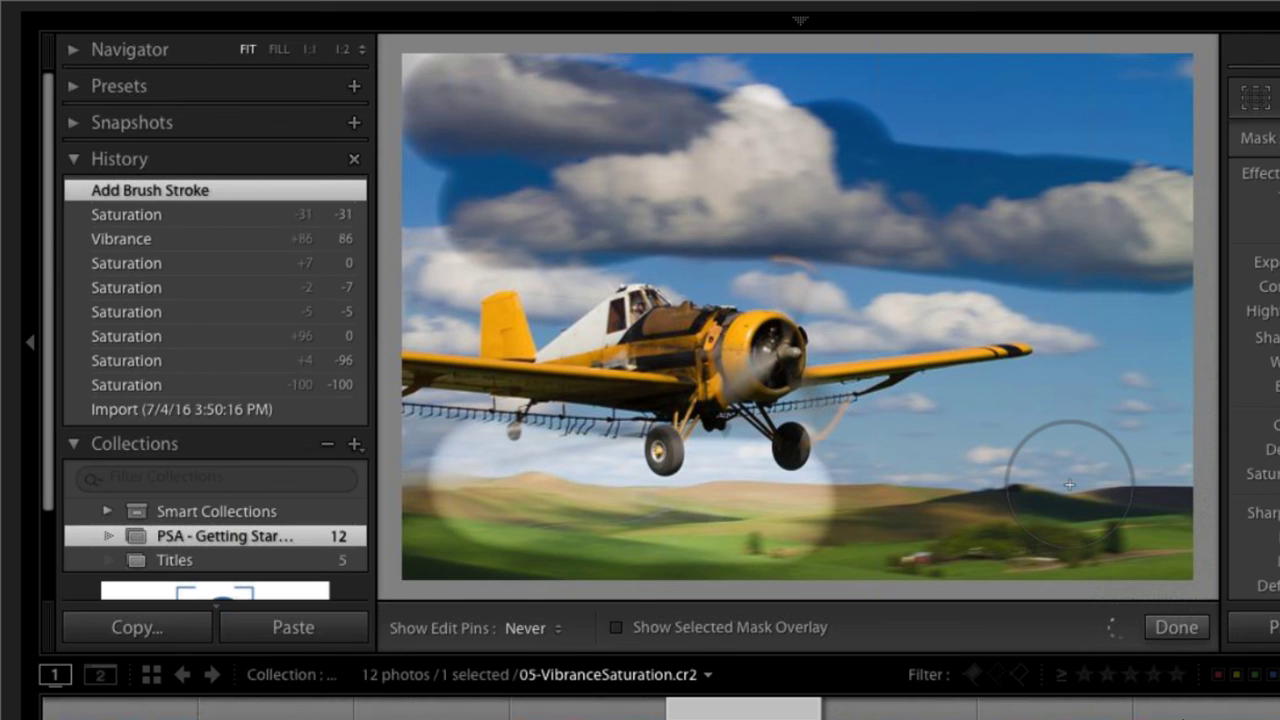
{"action": "key", "text": "h"}
{"action": "left_click_drag", "start_coordinate": [1069, 484], "coordinate": [807, 487]}
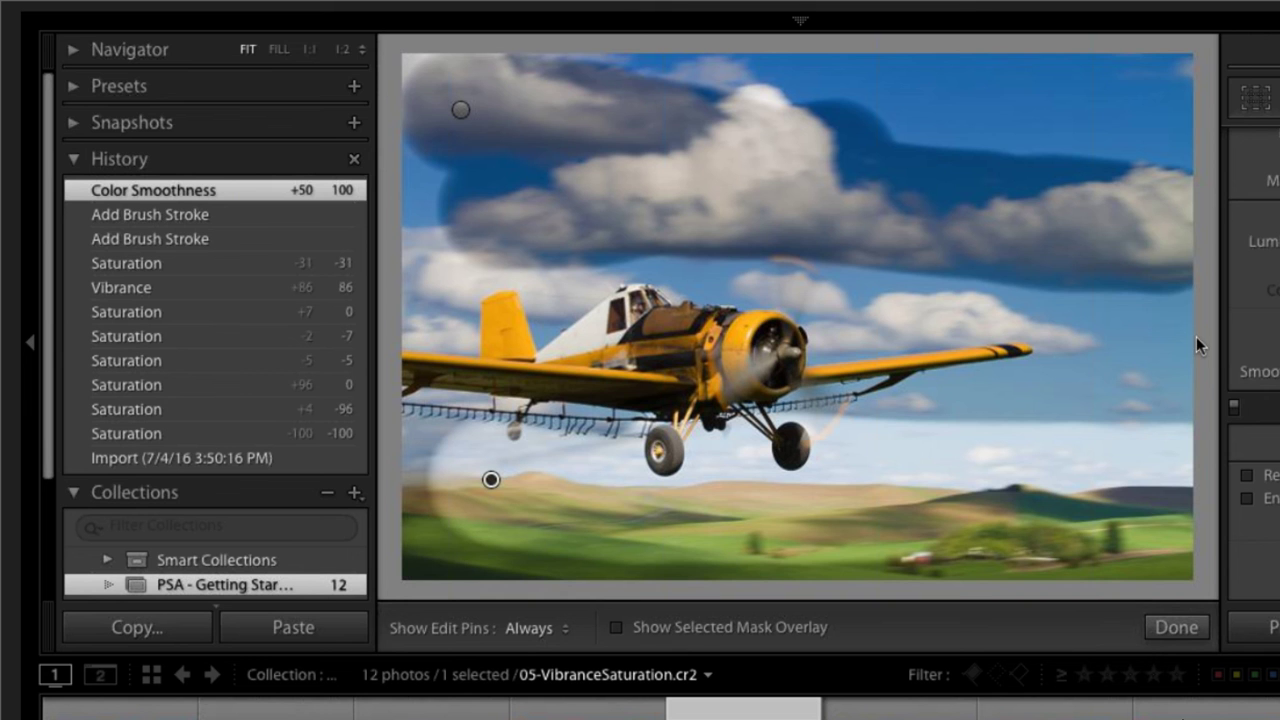
{"action": "scroll", "coordinate": [309, 384], "scroll_direction": "down", "scroll_amount": 1}
{"action": "scroll", "coordinate": [309, 384], "scroll_direction": "down", "scroll_amount": 3}
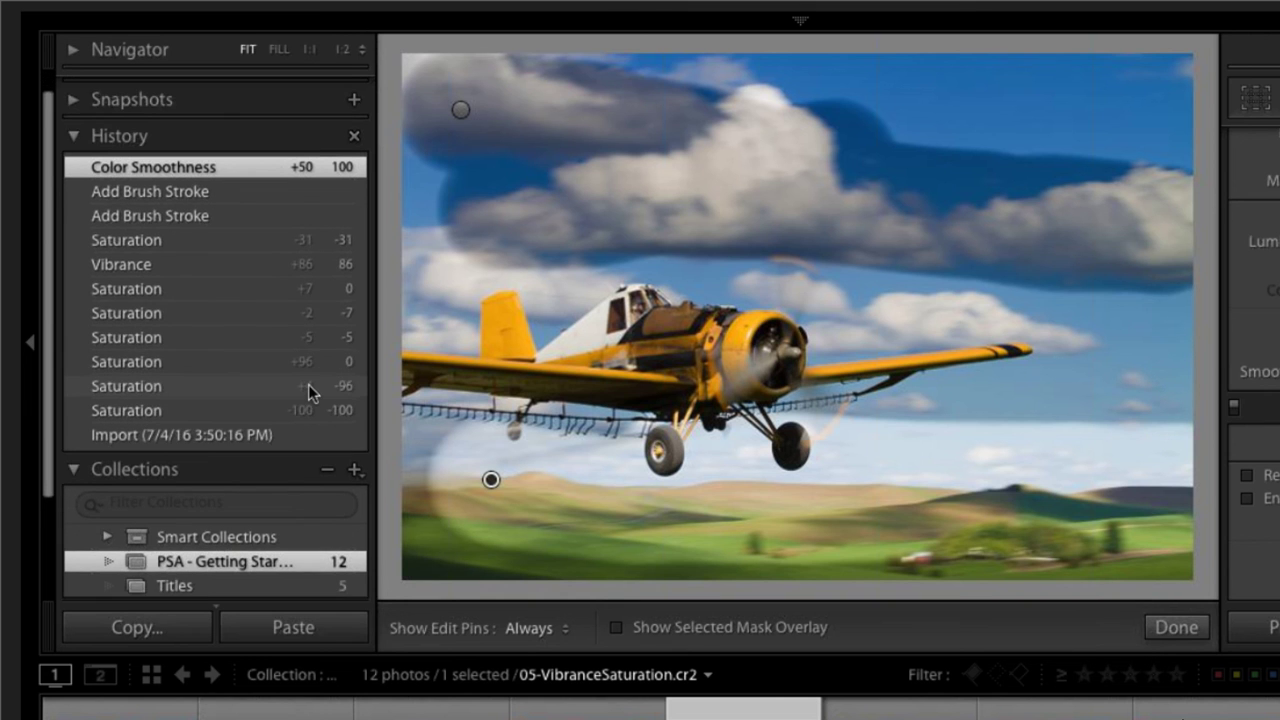
Show the Titles collection's Thank You! promo title, then advance to the Learn More slide
{"action": "left_click", "coordinate": [253, 533]}
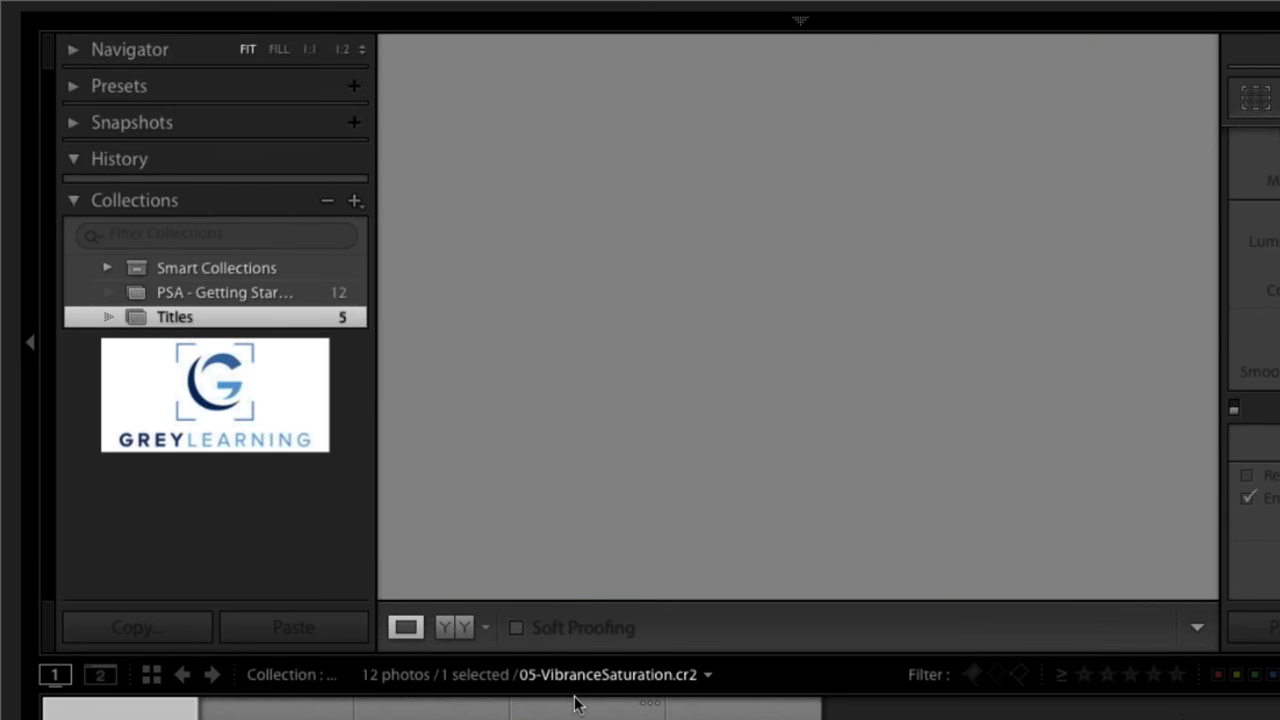
{"action": "left_click", "coordinate": [577, 703]}
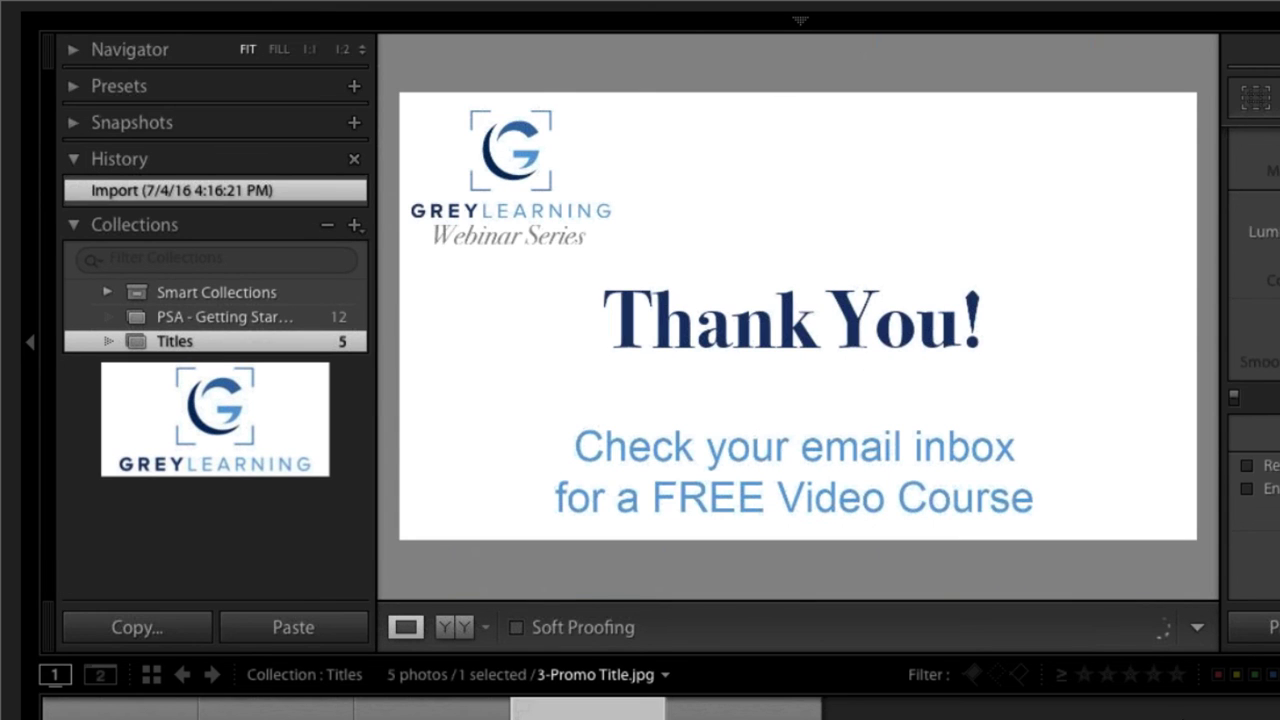
{"action": "scroll", "coordinate": [1253, 350], "scroll_direction": "down", "scroll_amount": 5}
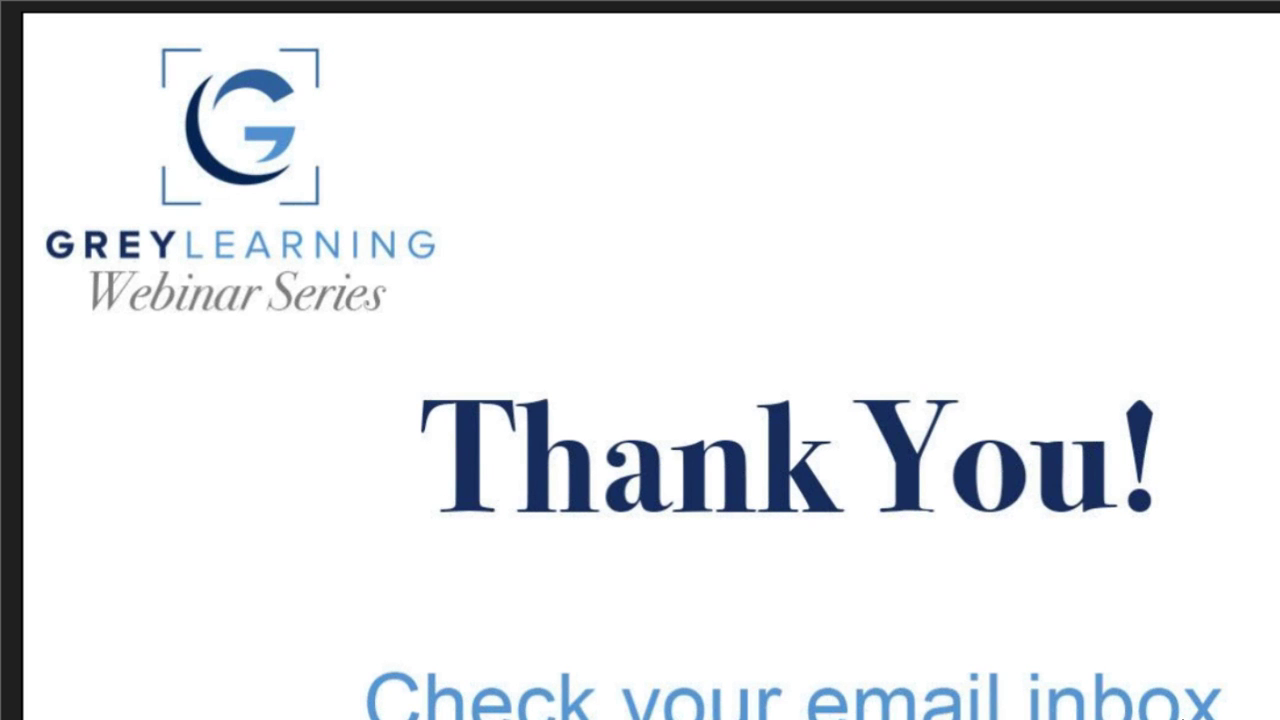
{"action": "key", "text": "Right"}
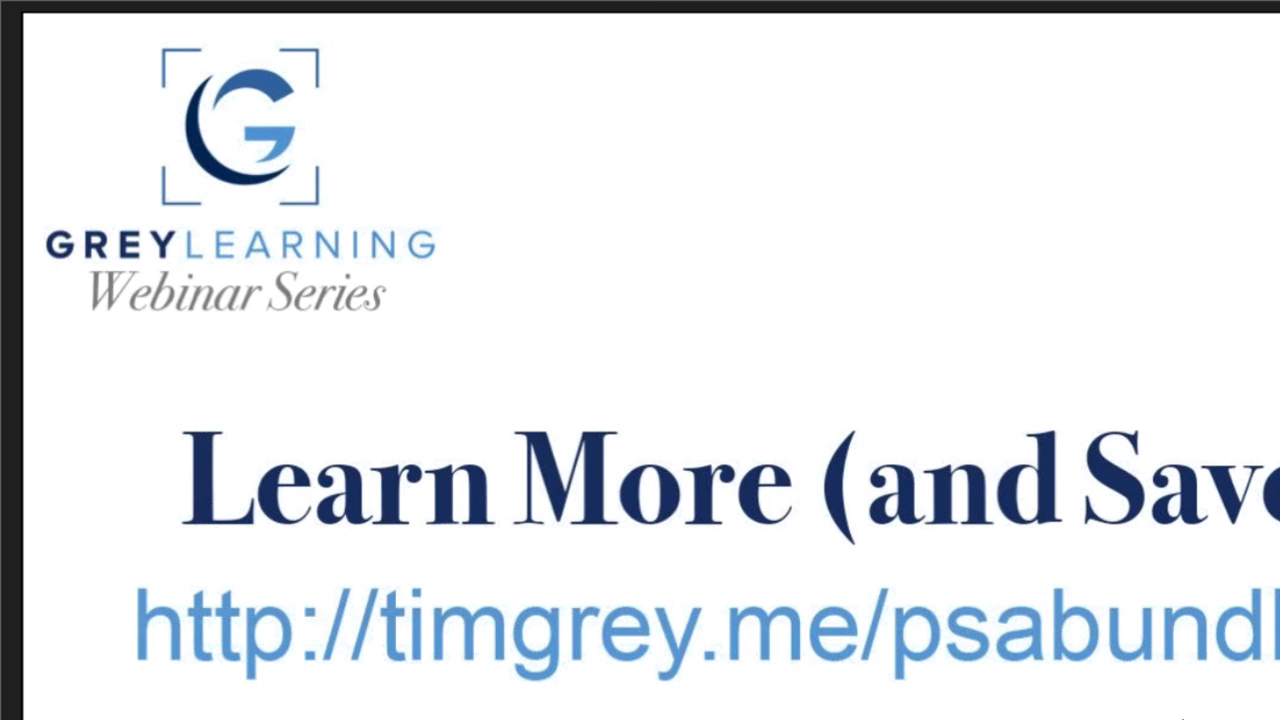